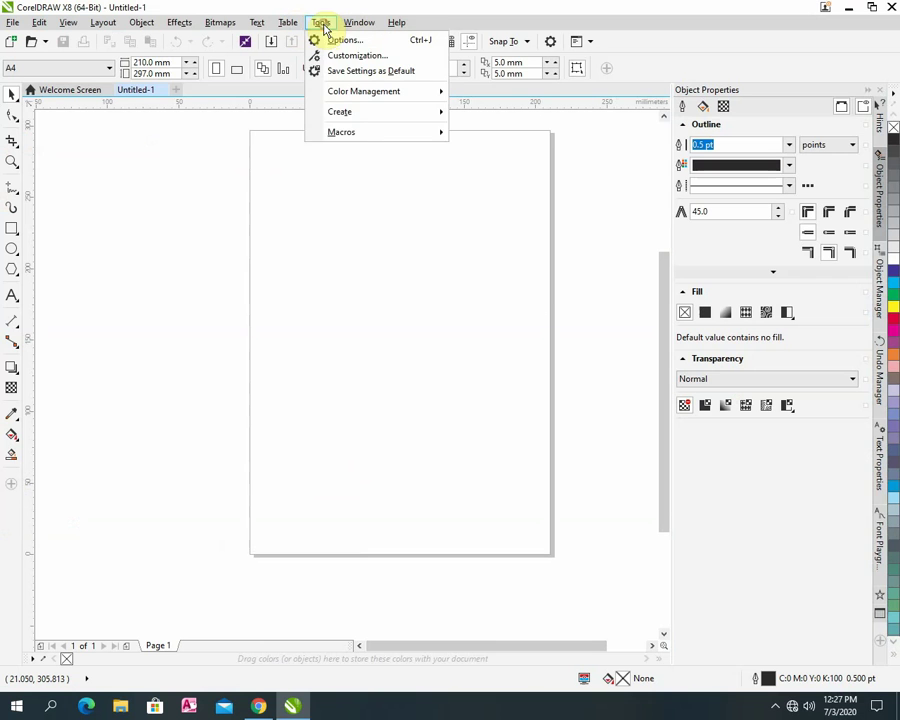
Run the recorded macro RecordedMacros.Macro1 from all standard projects.
mouse_move(388, 141)
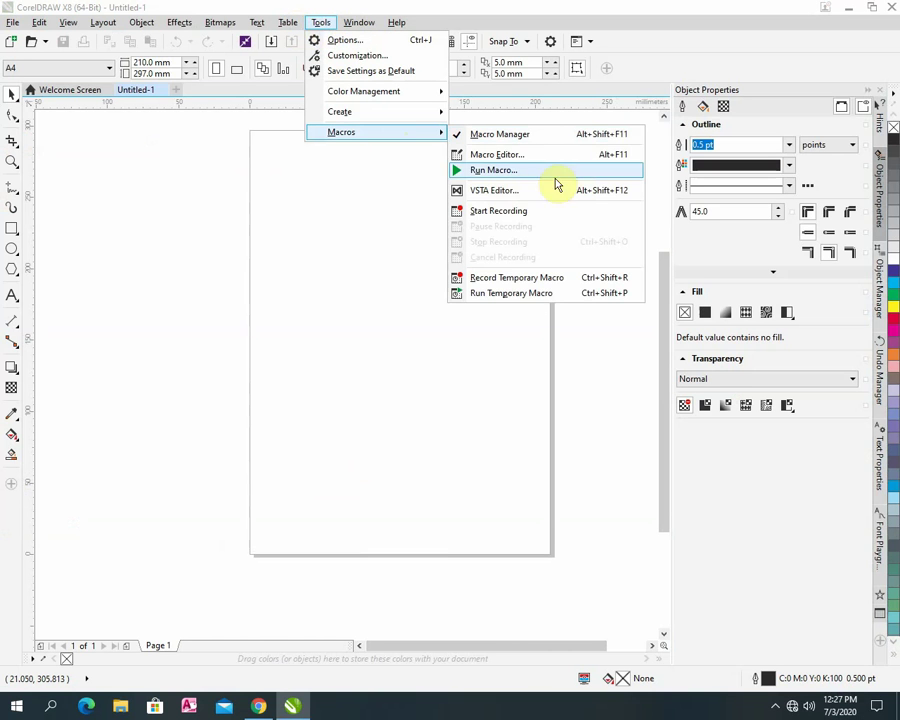
click(498, 170)
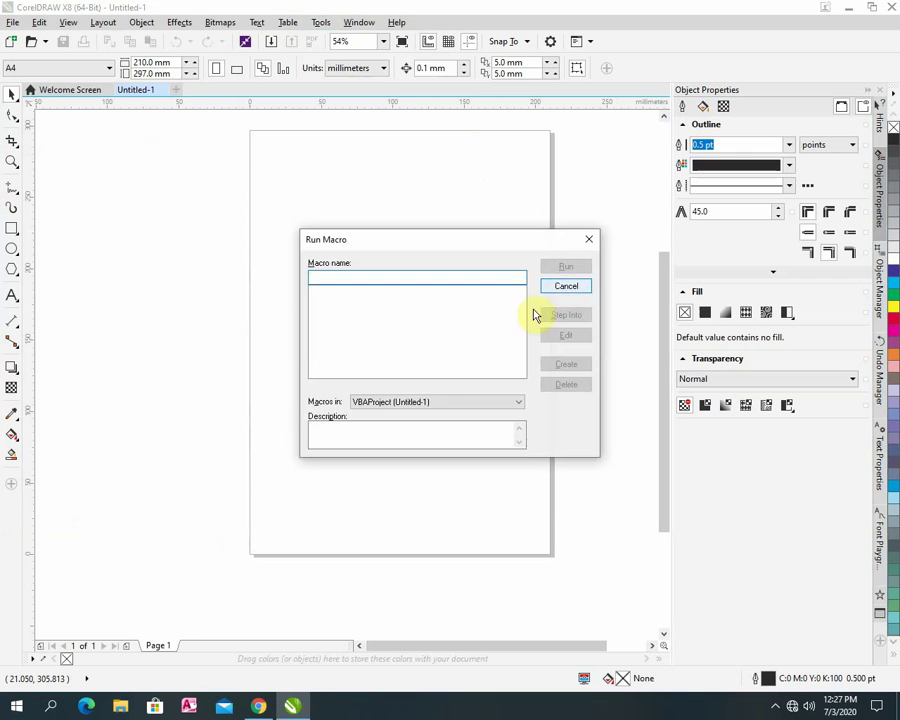
click(447, 402)
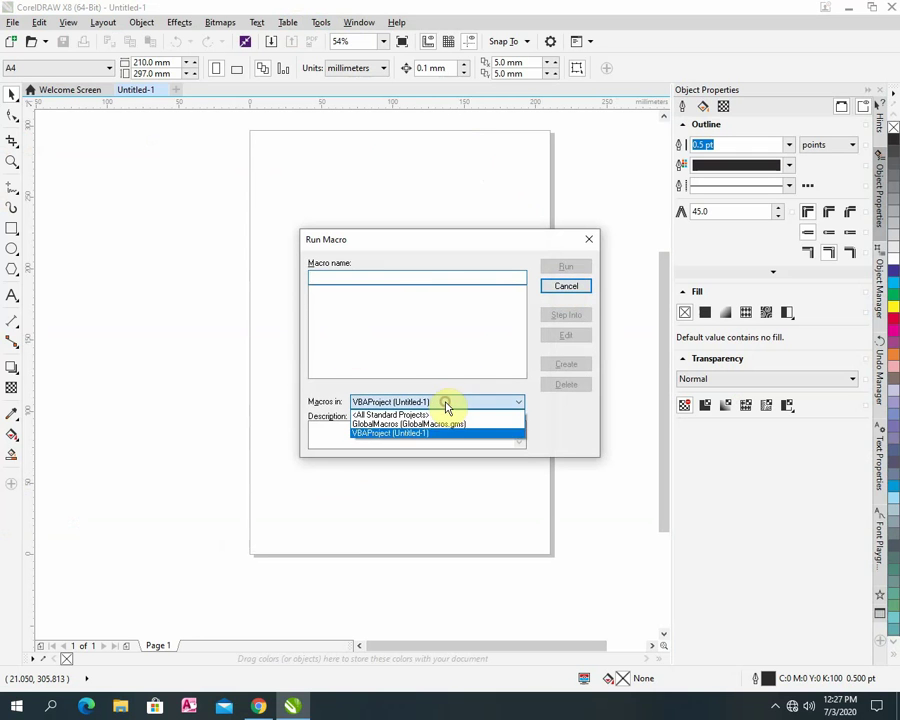
click(410, 411)
click(408, 277)
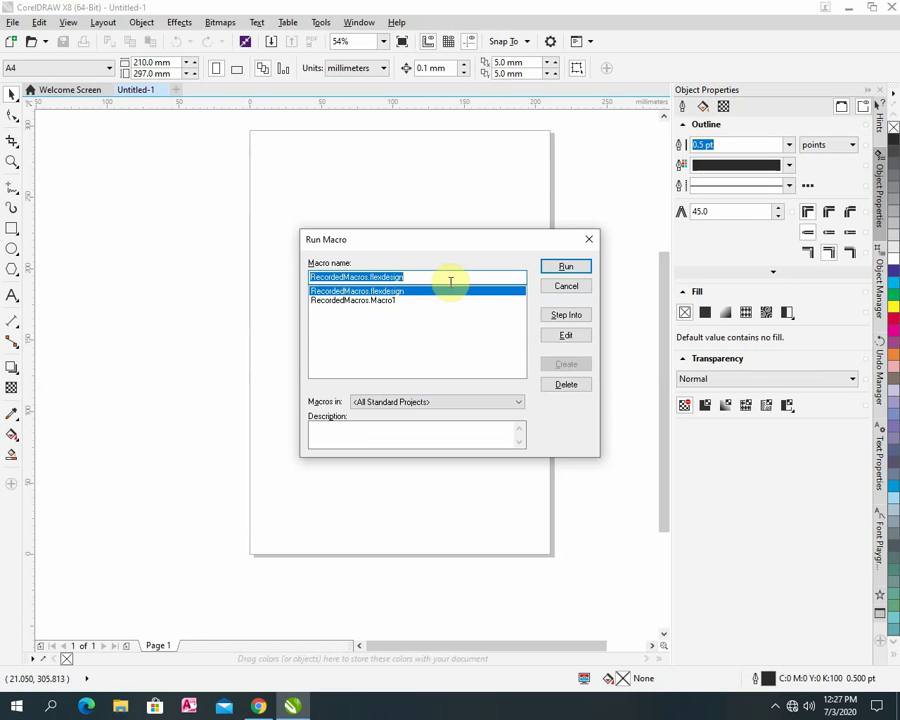
click(400, 301)
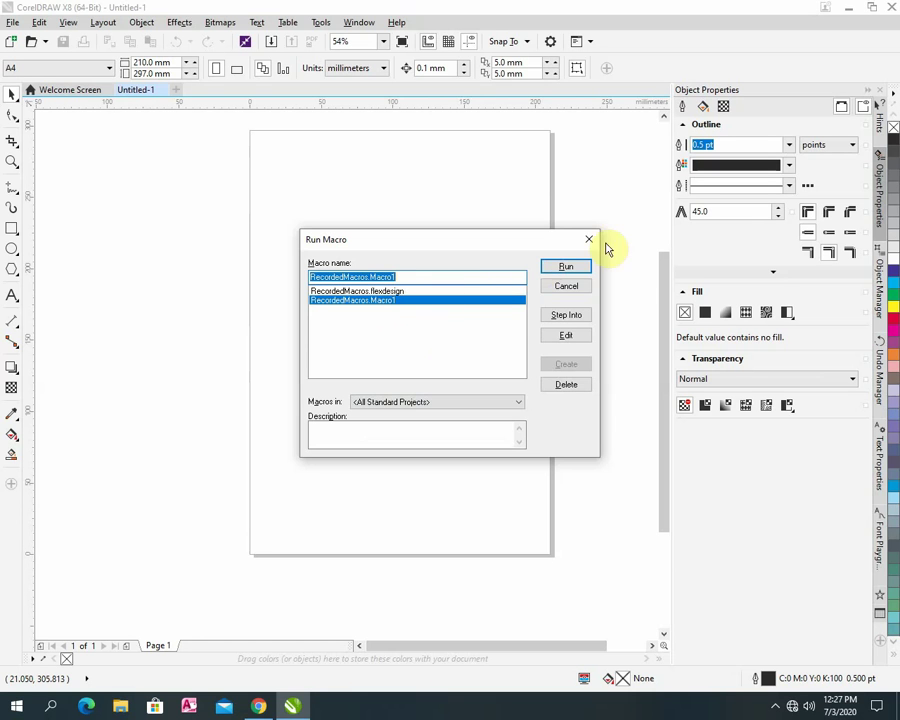
click(572, 268)
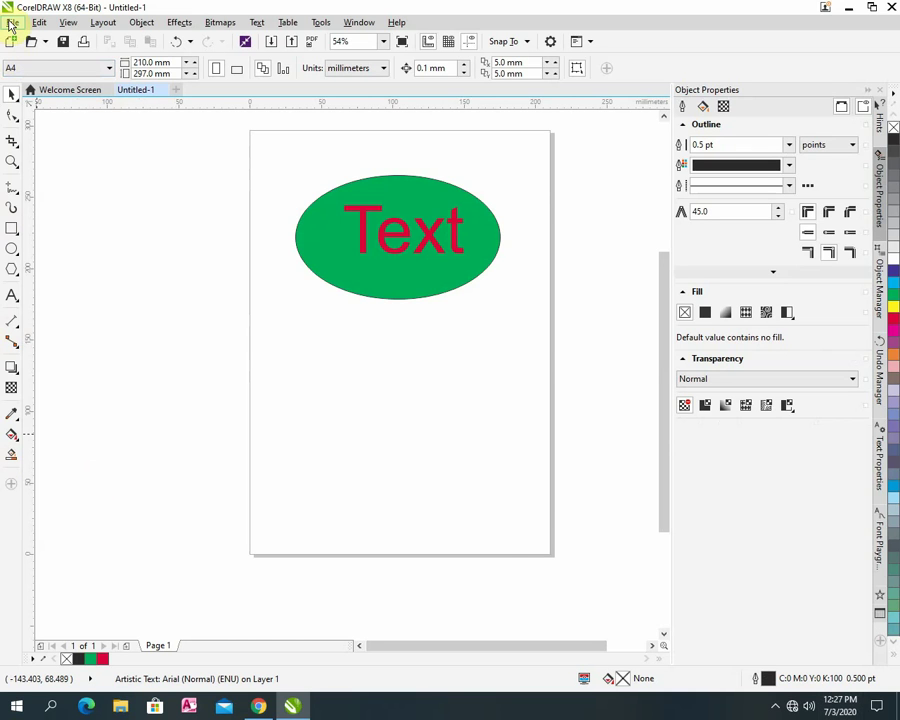
Set the document's page size to 30 mm wide and 70 mm high.
click(100, 24)
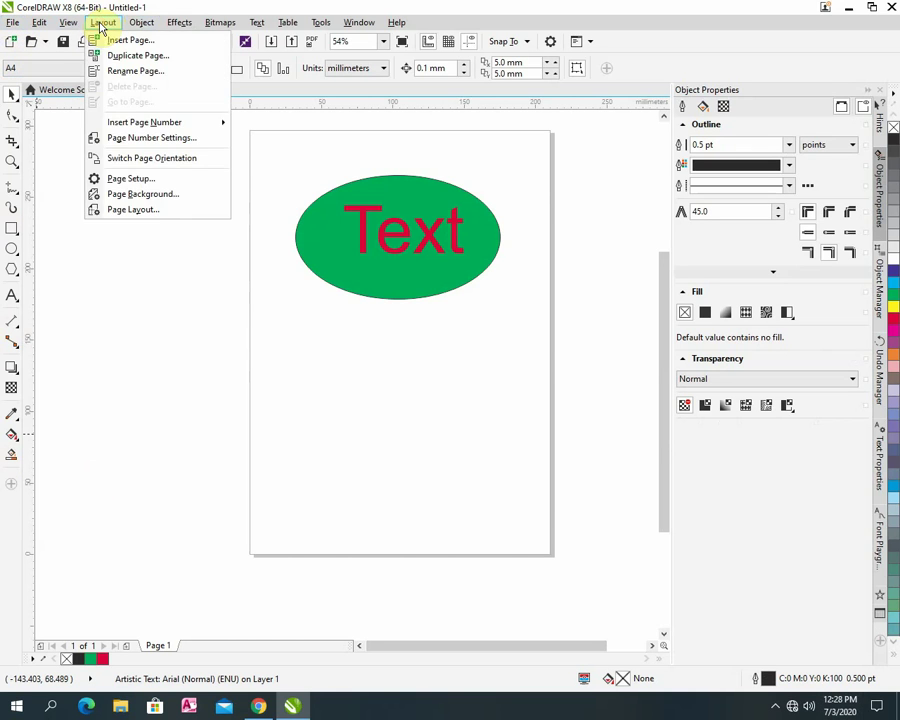
click(158, 177)
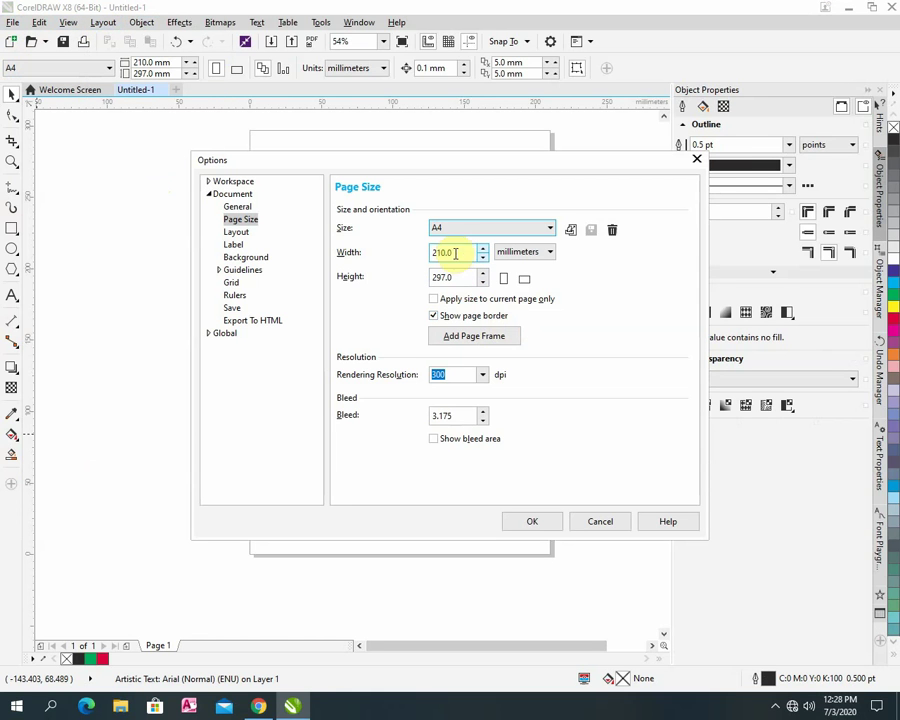
double_click(460, 251)
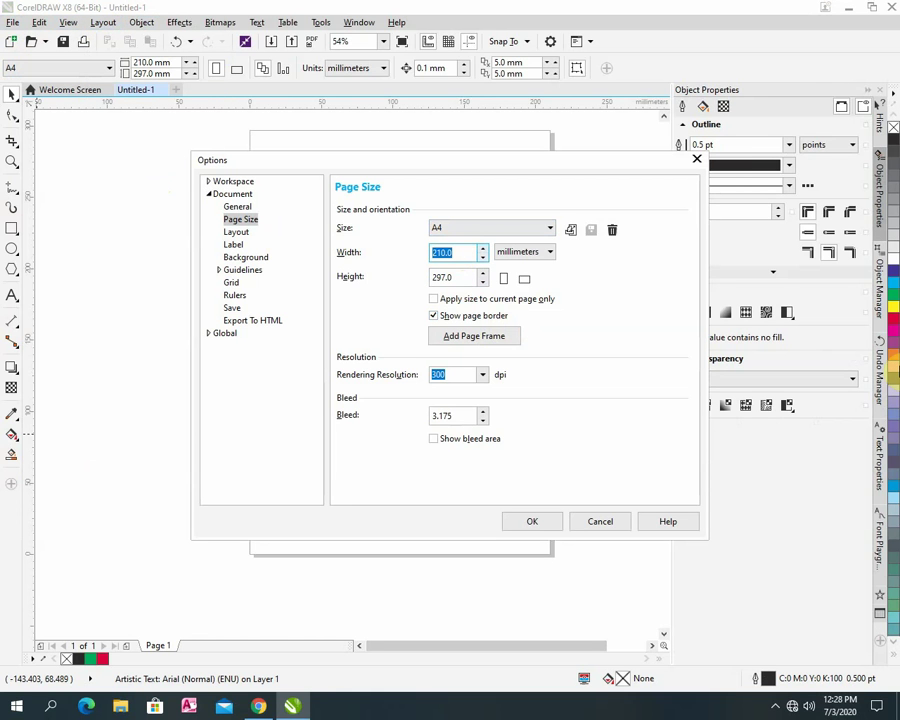
text(30)
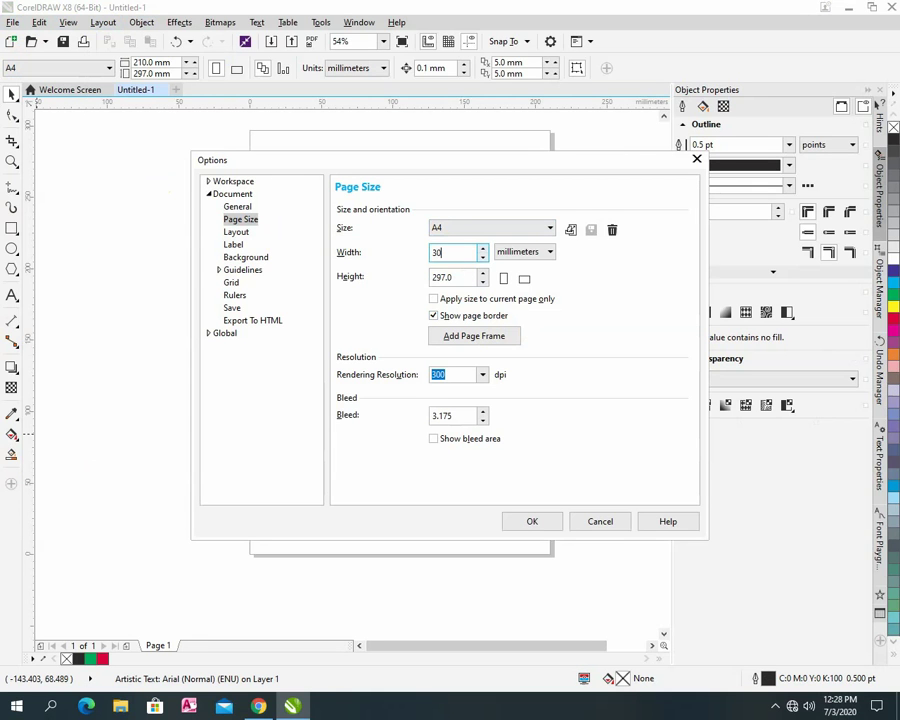
key(Tab)
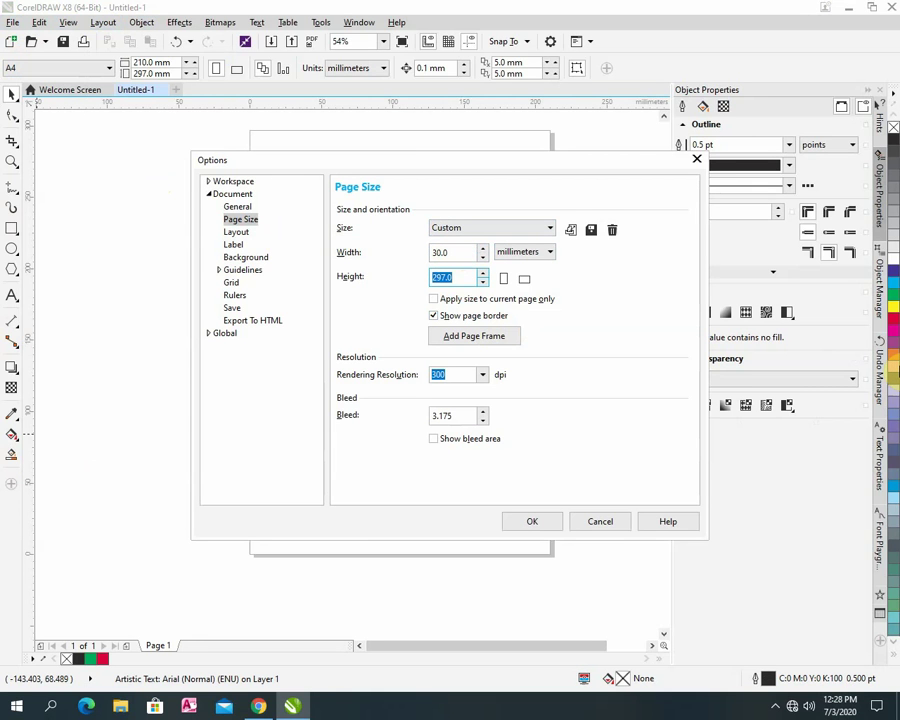
text(70)
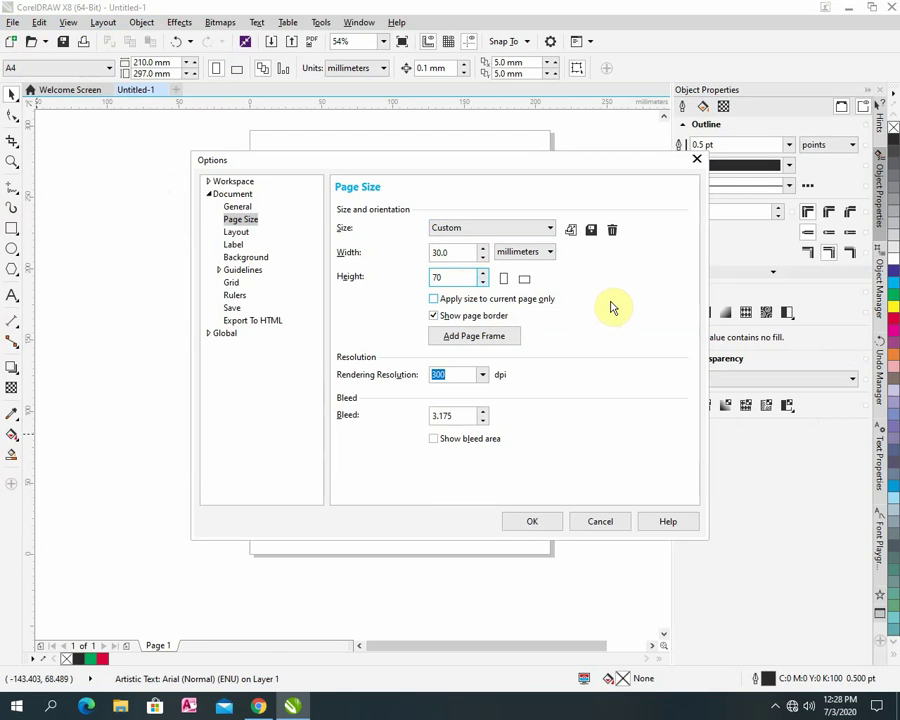
click(533, 521)
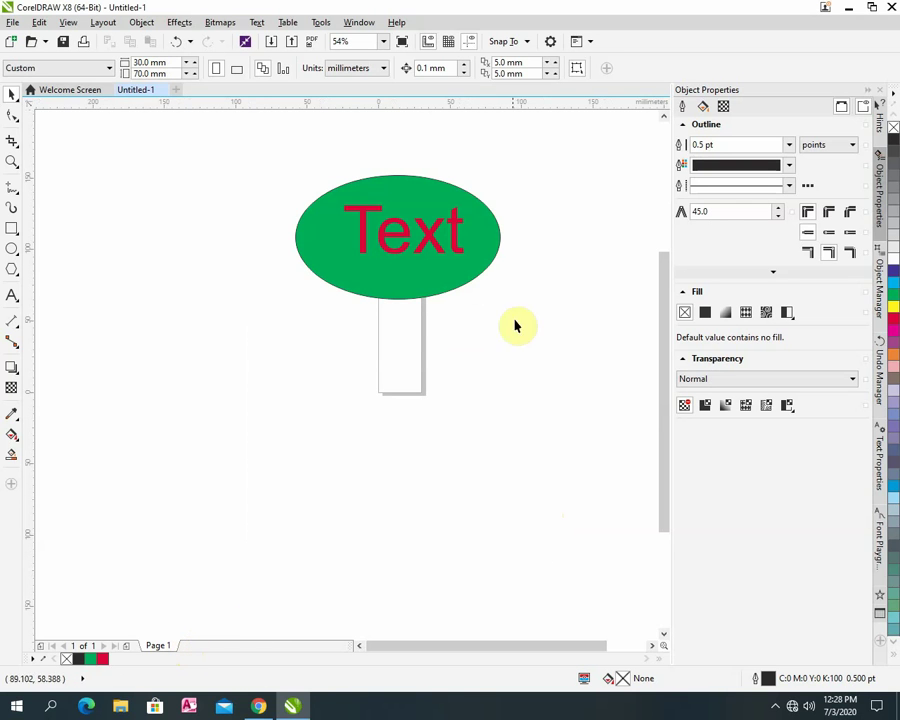
Create a new document 70 mm wide and 30 mm high.
click(12, 22)
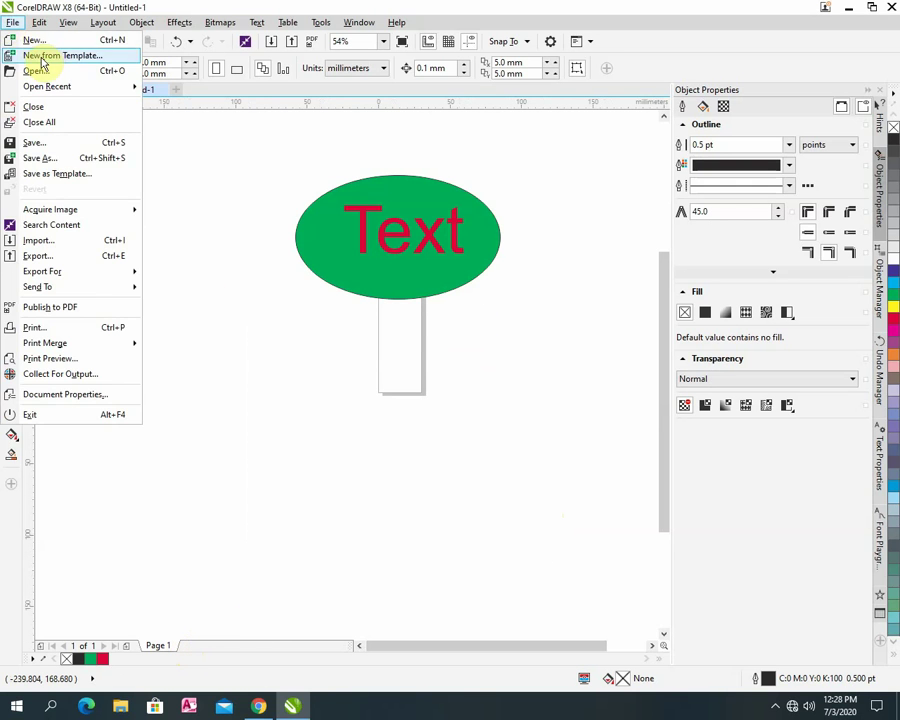
click(44, 39)
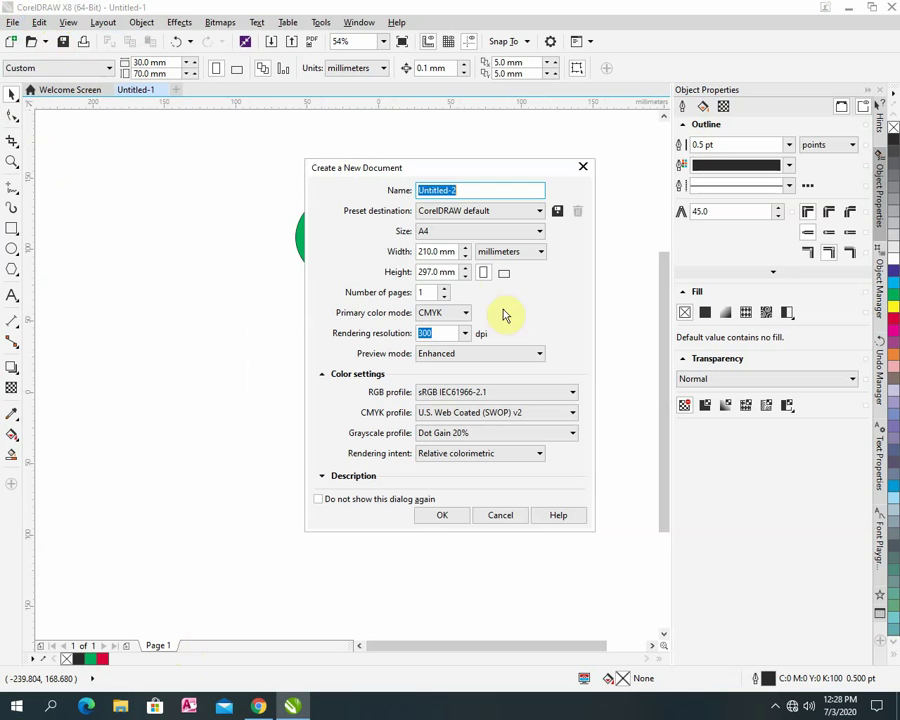
click(453, 247)
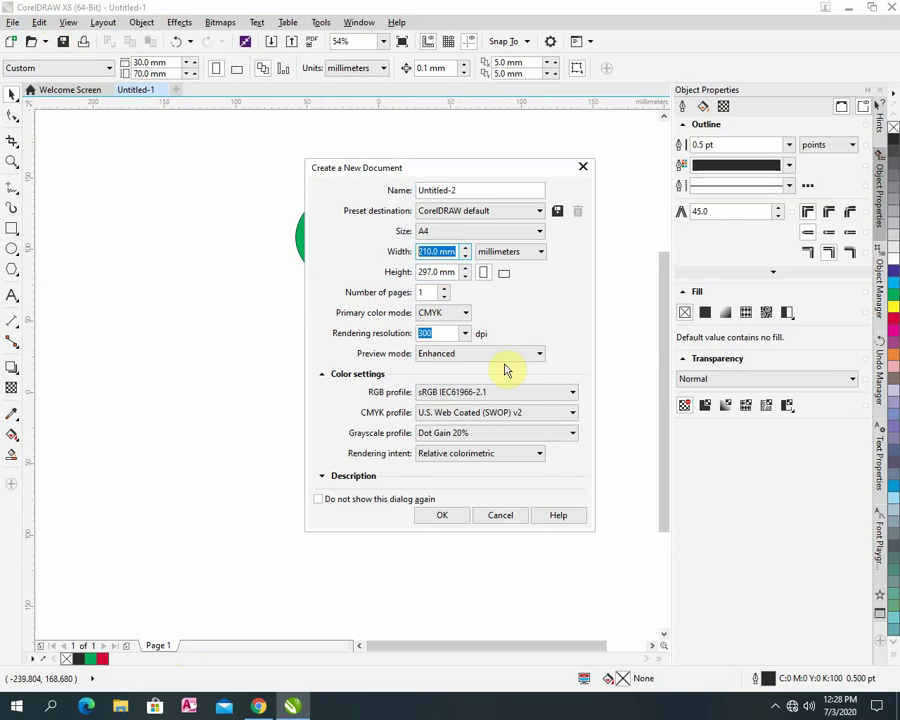
text(70)
click(451, 271)
text(30)
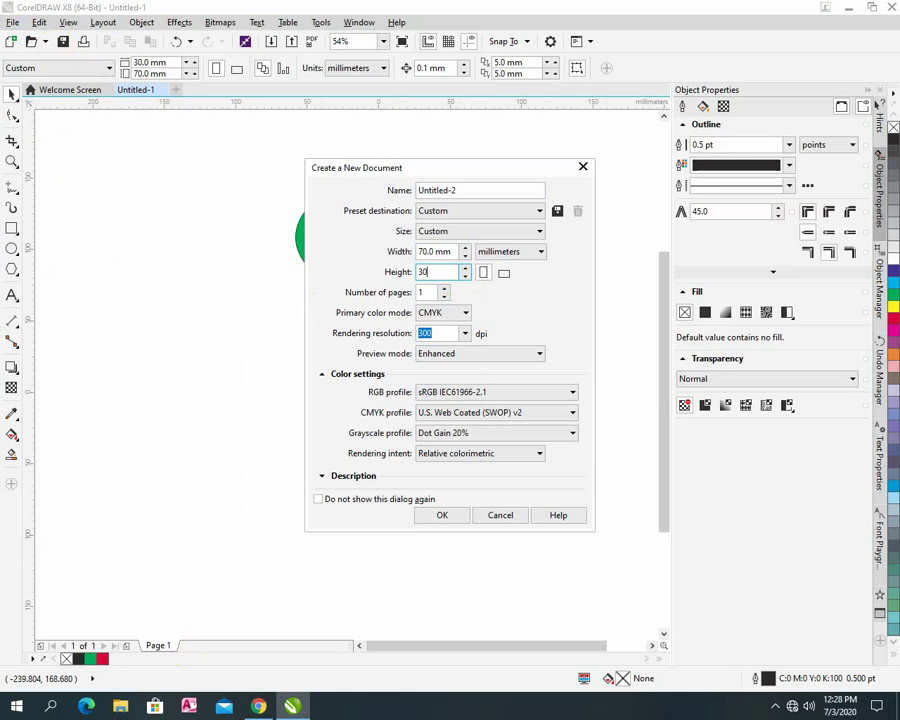
click(443, 515)
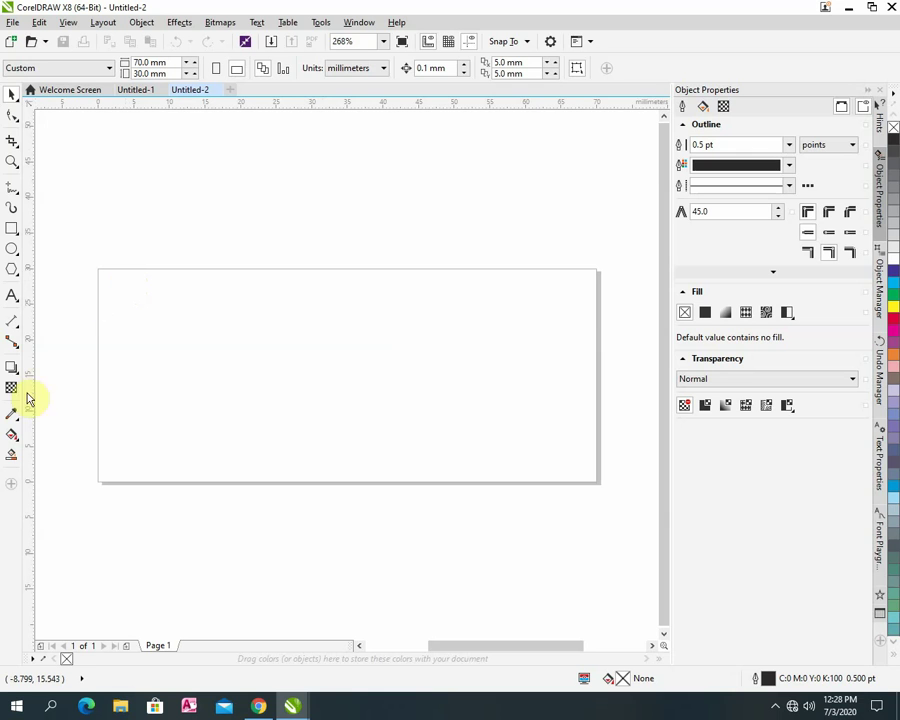
click(19, 350)
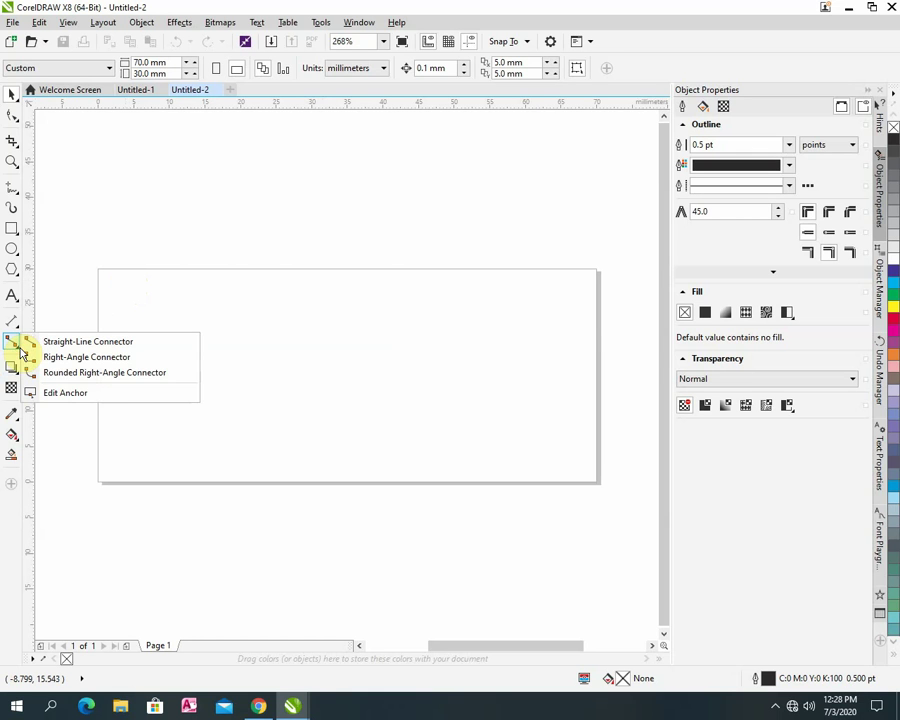
mouse_move(18, 432)
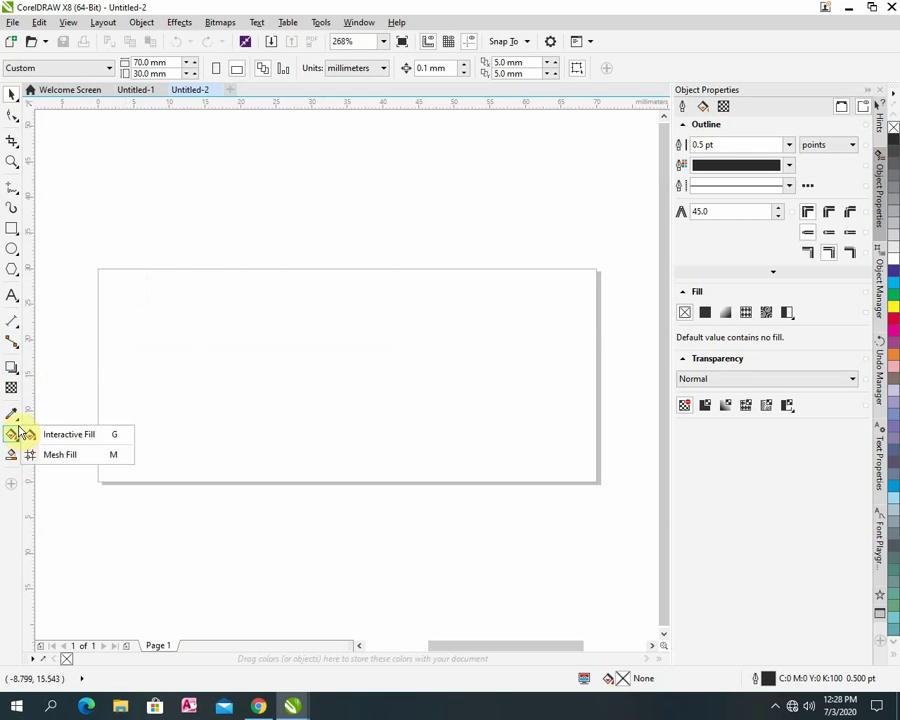
mouse_move(17, 374)
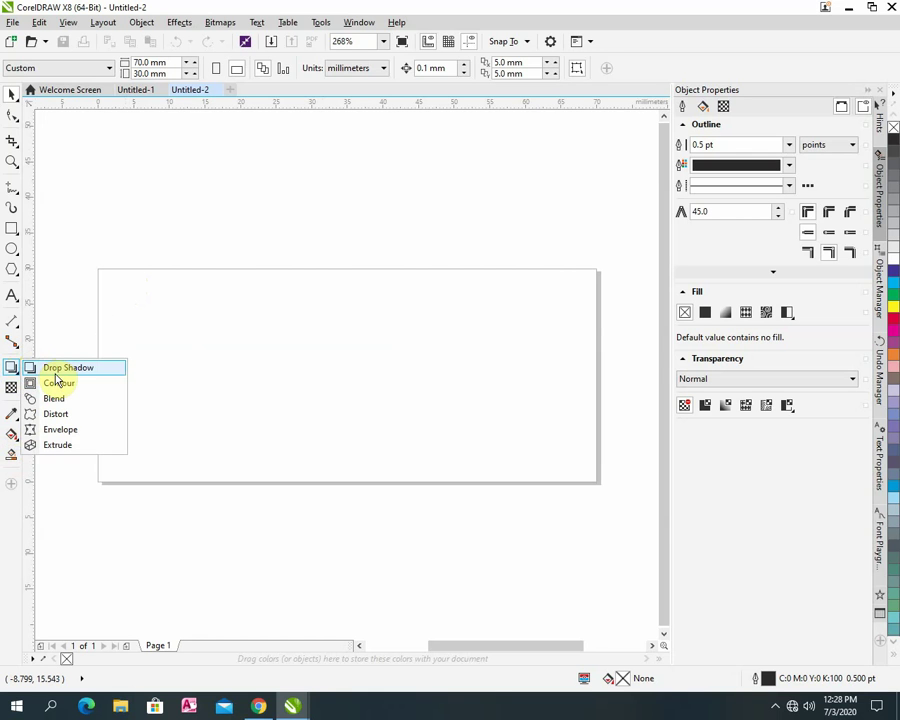
Draw an ellipse about 4 by 3.5 mm near the page's upper-left corner and fill it with blue (C100 M20 Y0 K0).
click(14, 251)
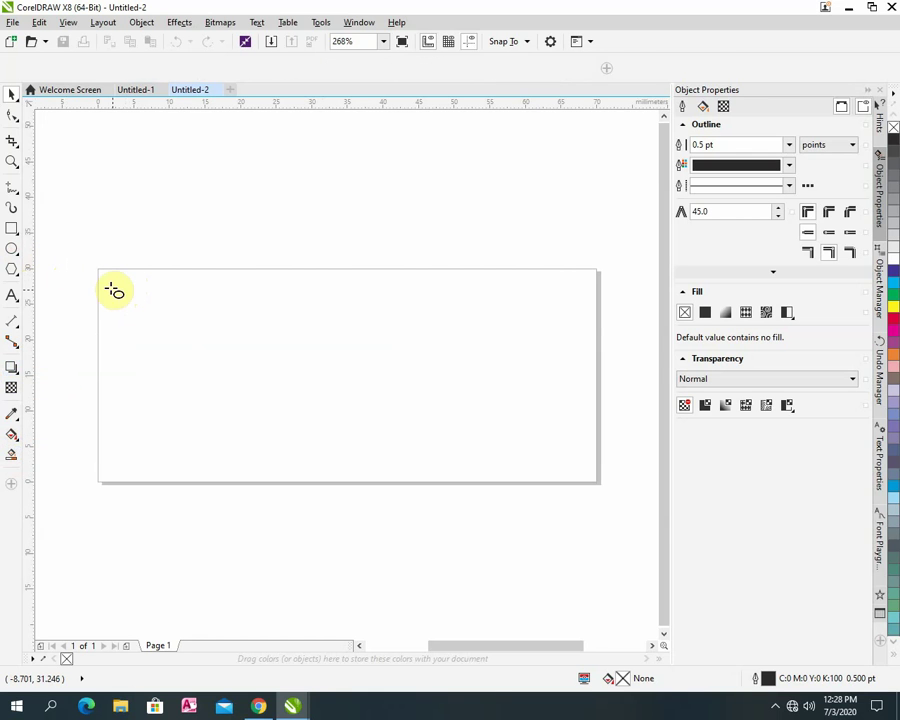
drag(111, 285, 141, 311)
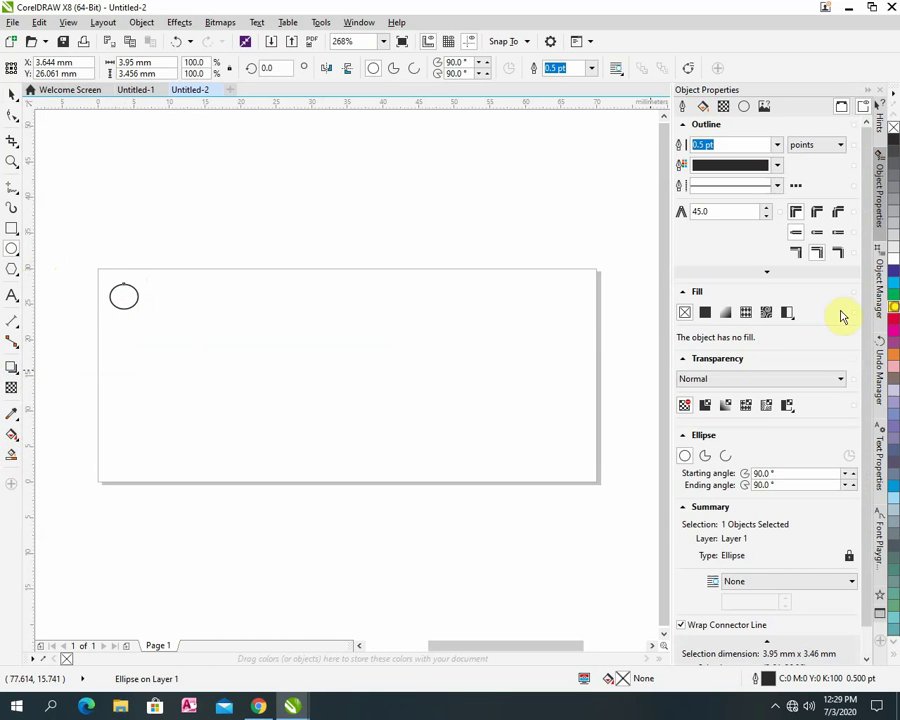
click(896, 308)
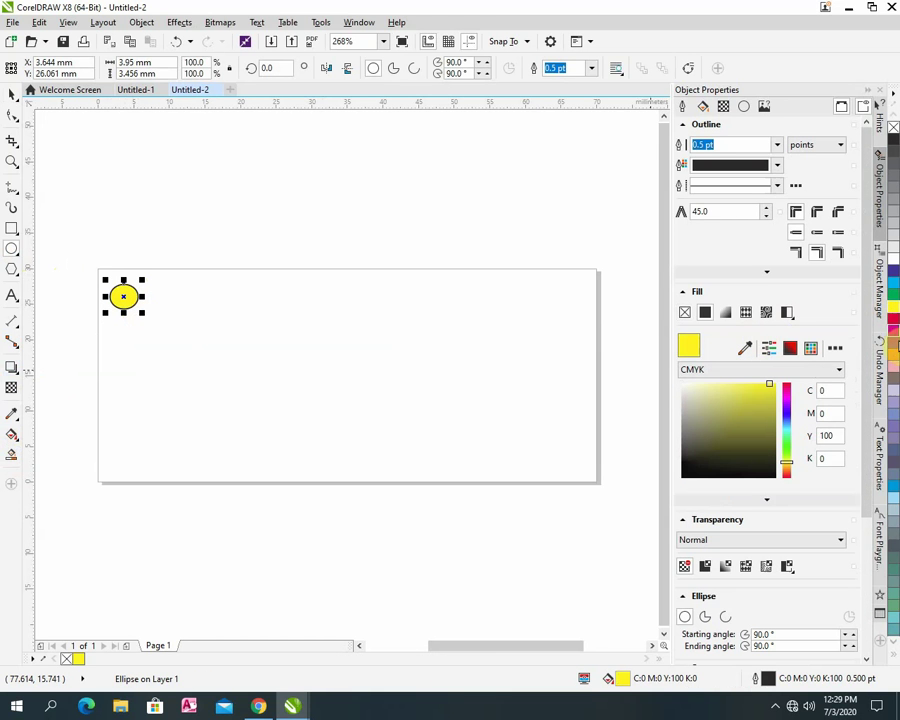
click(893, 478)
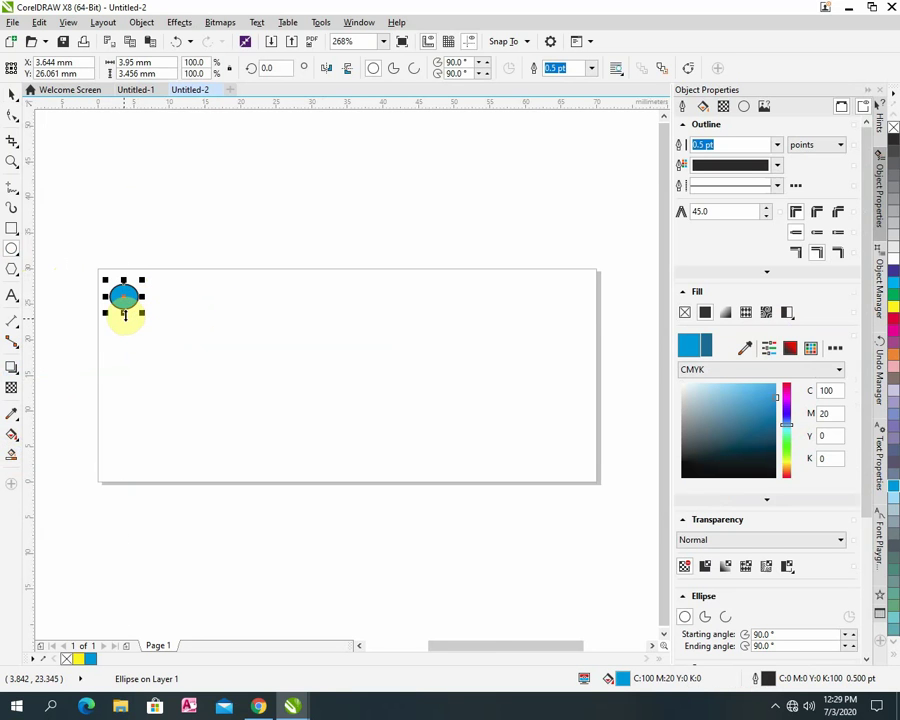
drag(124, 303, 124, 333)
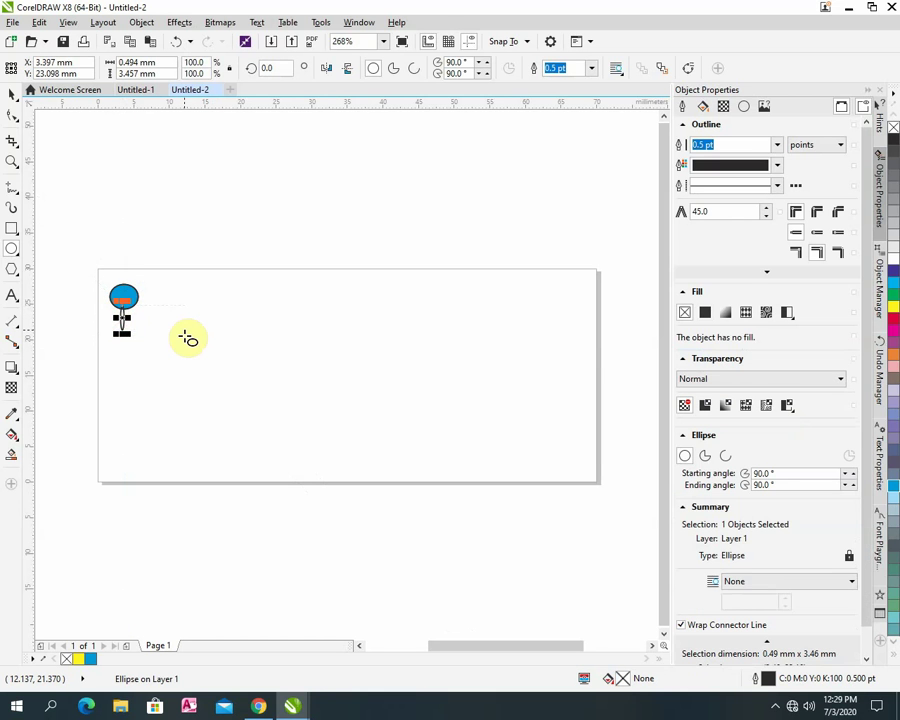
key(ctrl+z)
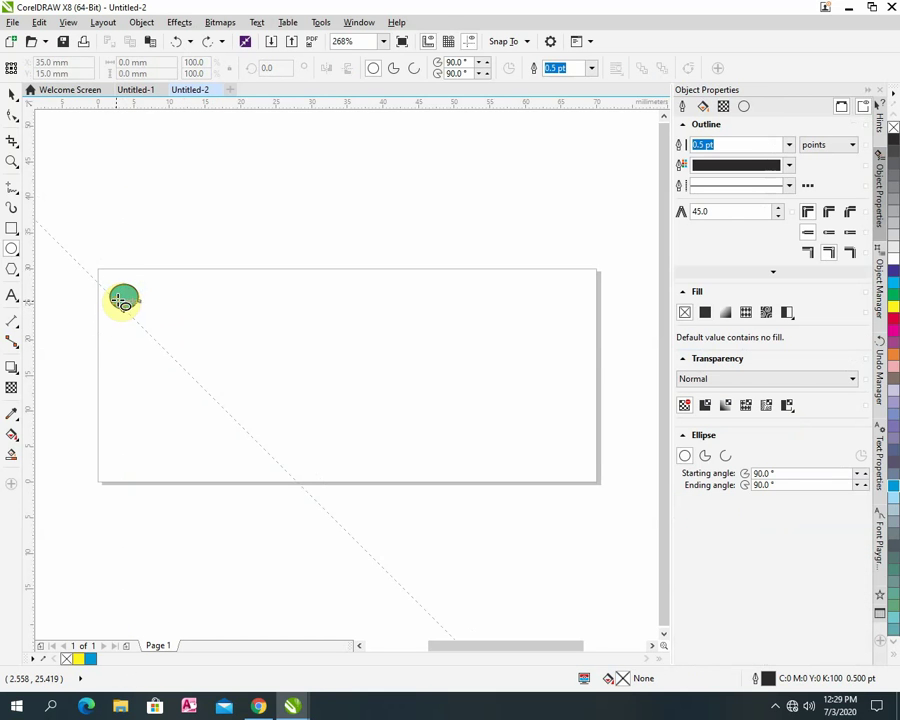
drag(125, 297, 185, 328)
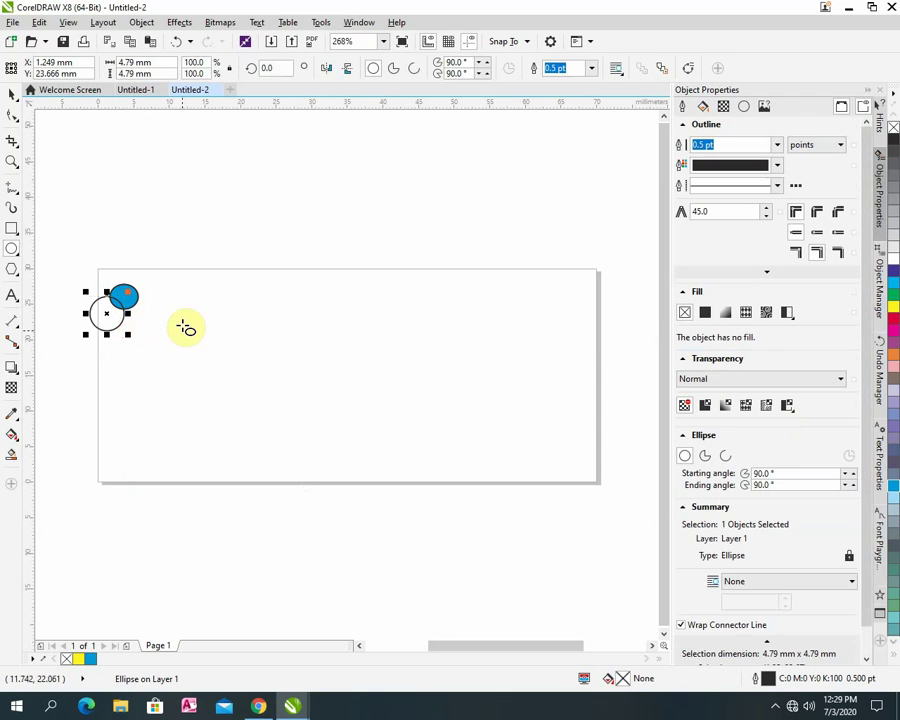
key(ctrl+z)
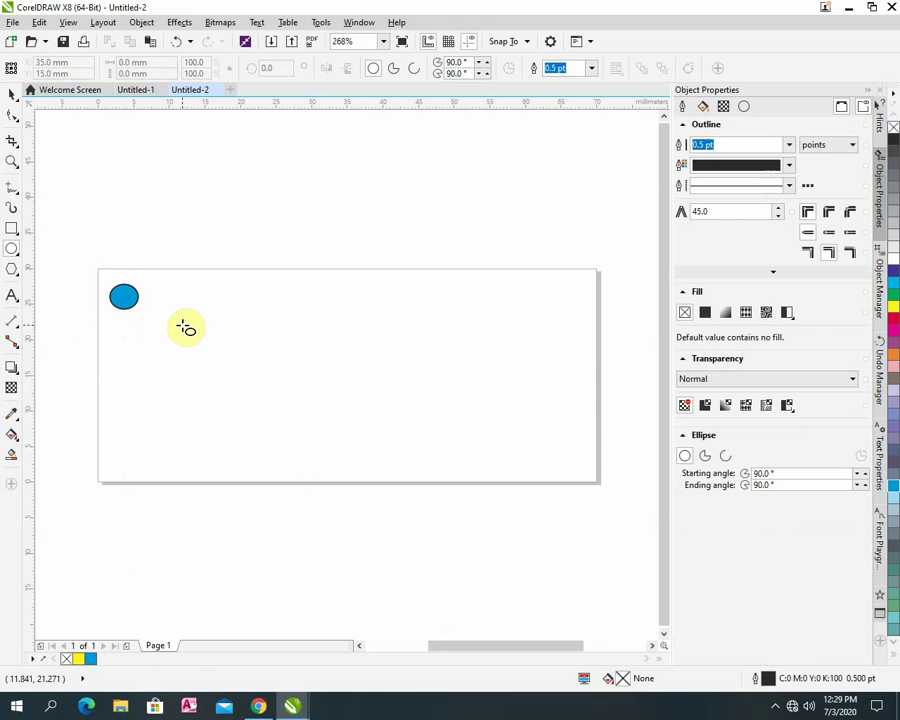
Make three copies of the blue ellipse straight below it, centred at about Y 21.9, 16.7 and 11.6 mm.
click(16, 93)
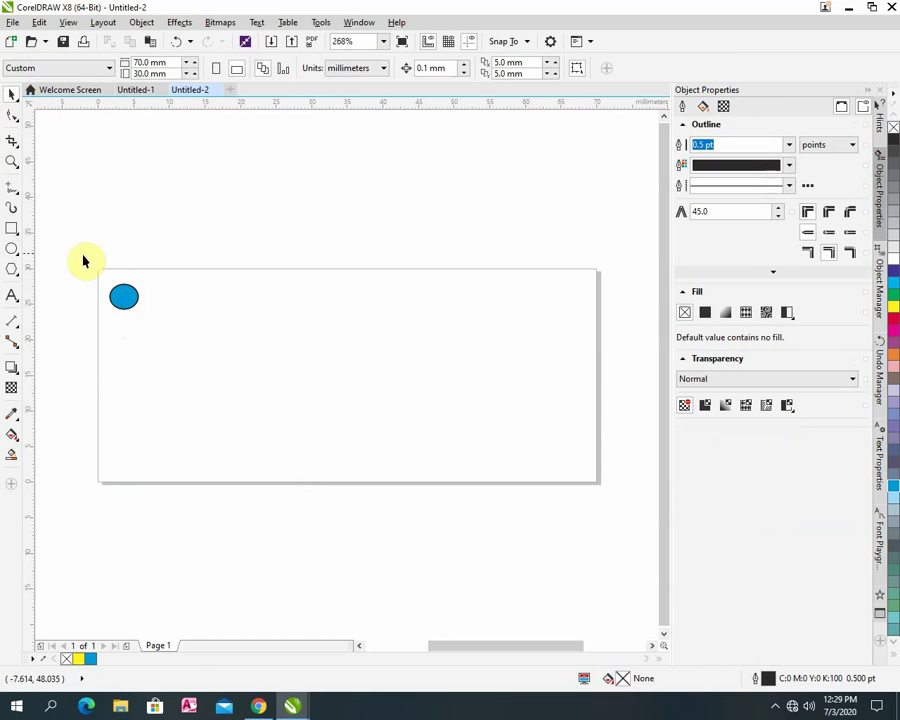
click(128, 302)
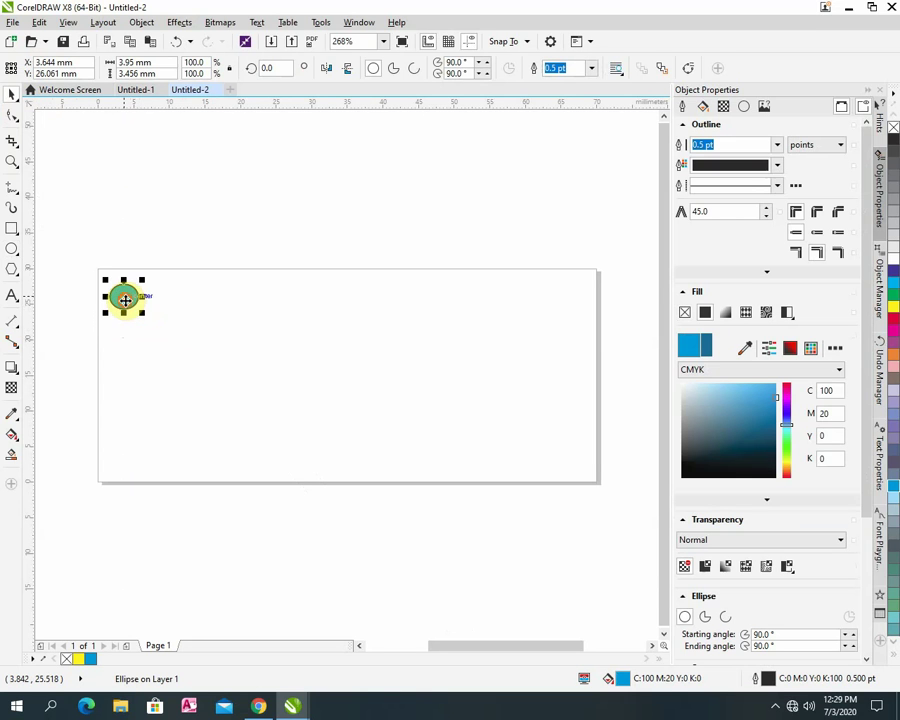
drag(125, 299, 124, 327)
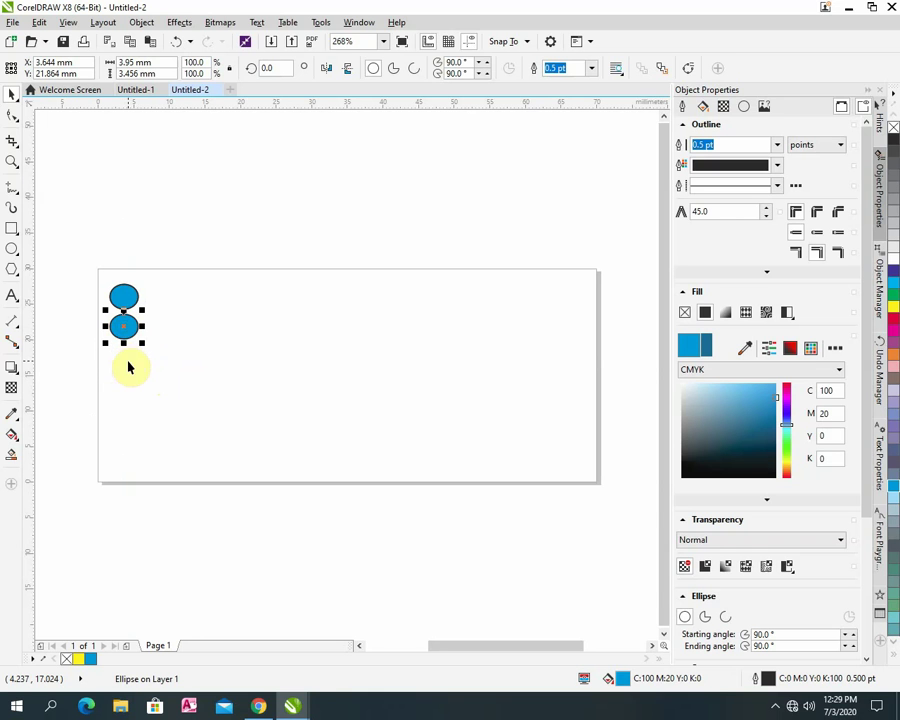
drag(124, 325, 124, 362)
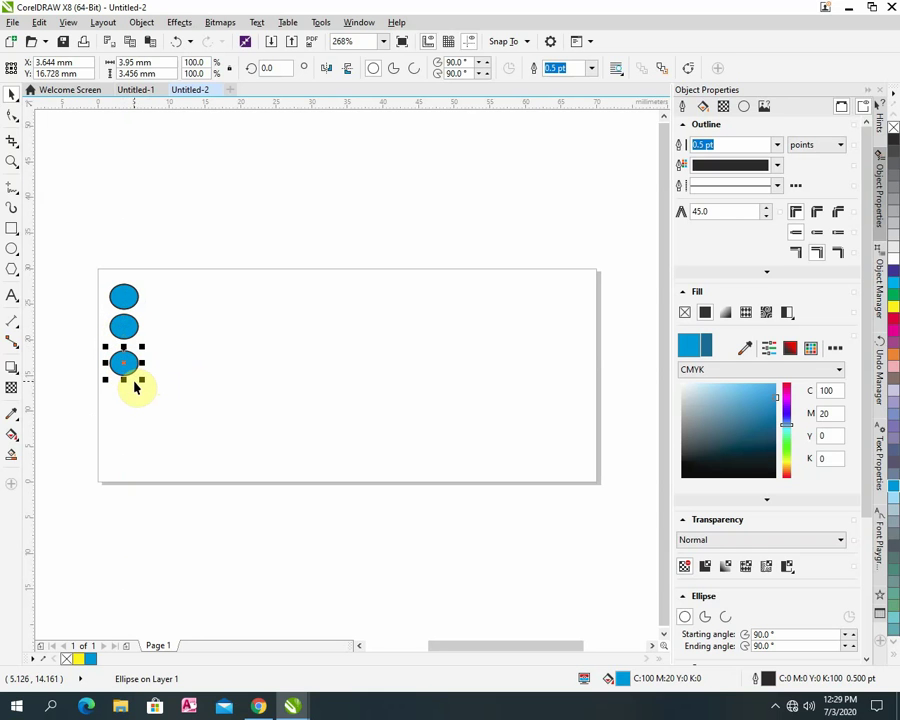
key(Tab)
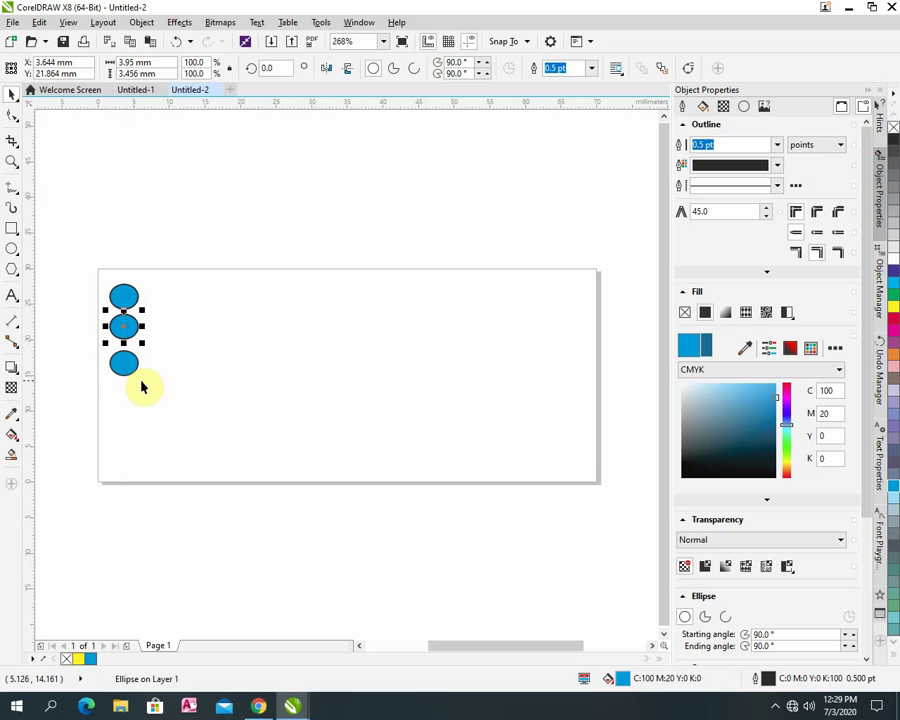
drag(128, 335, 128, 407)
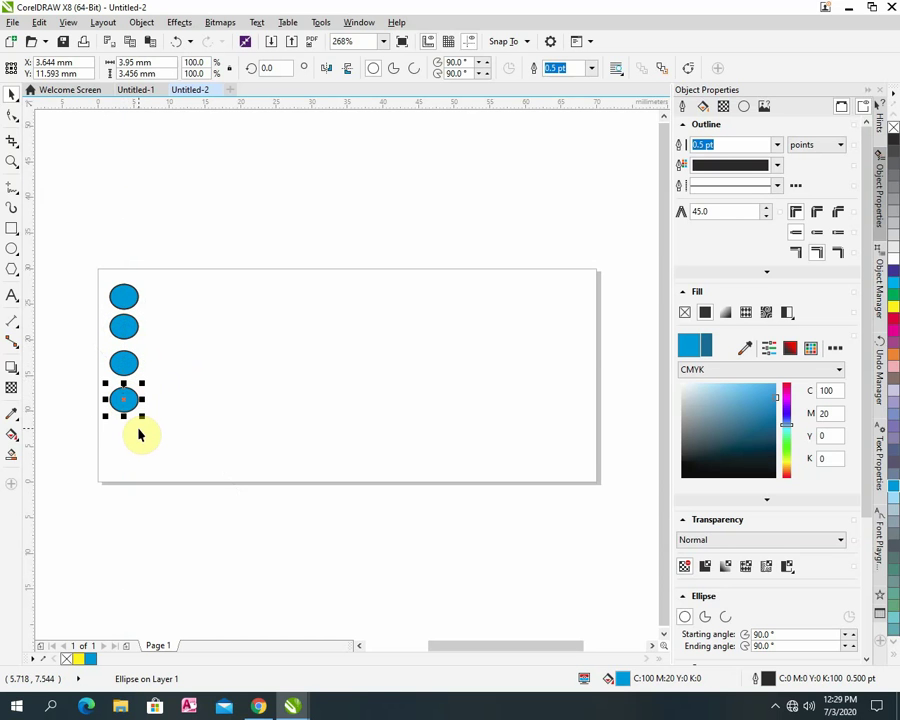
Add two more copies of the blue ellipse straight below the column, centred at about Y 6.8 and 2.5 mm.
key(Tab)
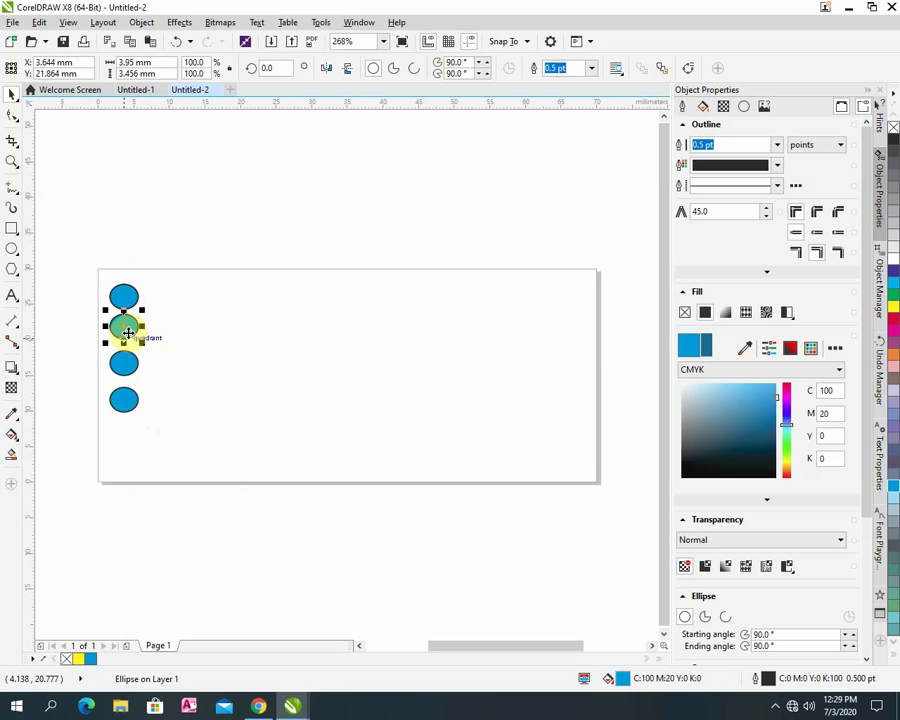
drag(125, 328, 127, 438)
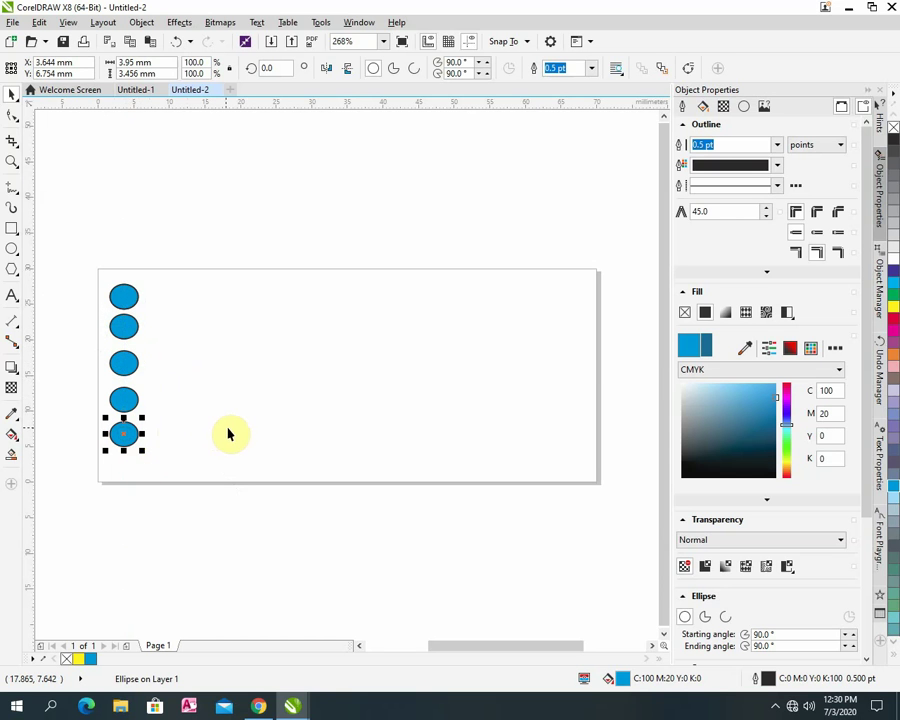
key(Tab)
drag(125, 323, 125, 465)
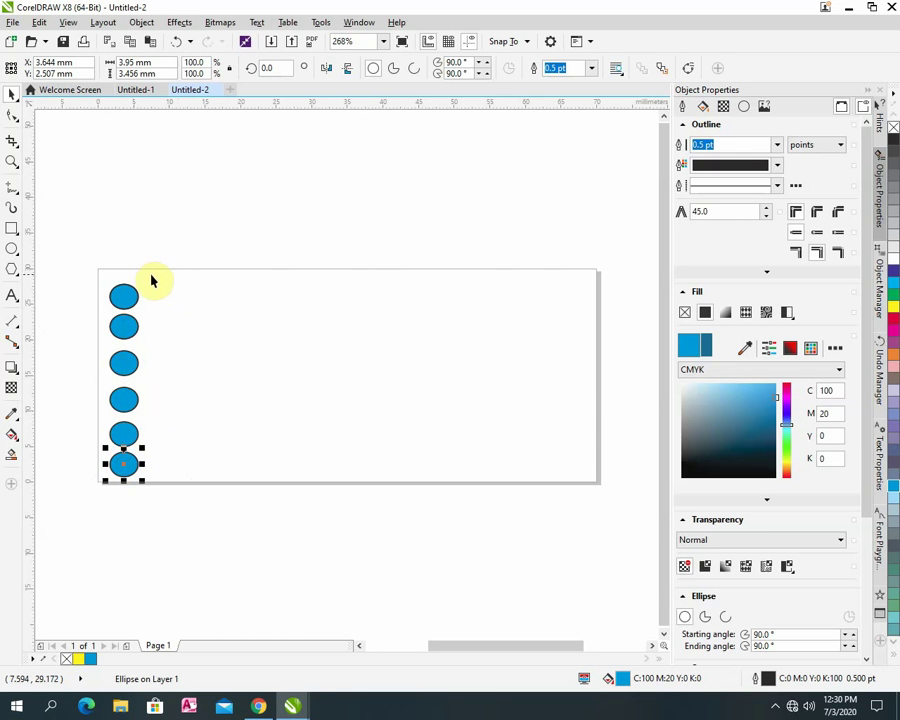
drag(144, 266, 112, 484)
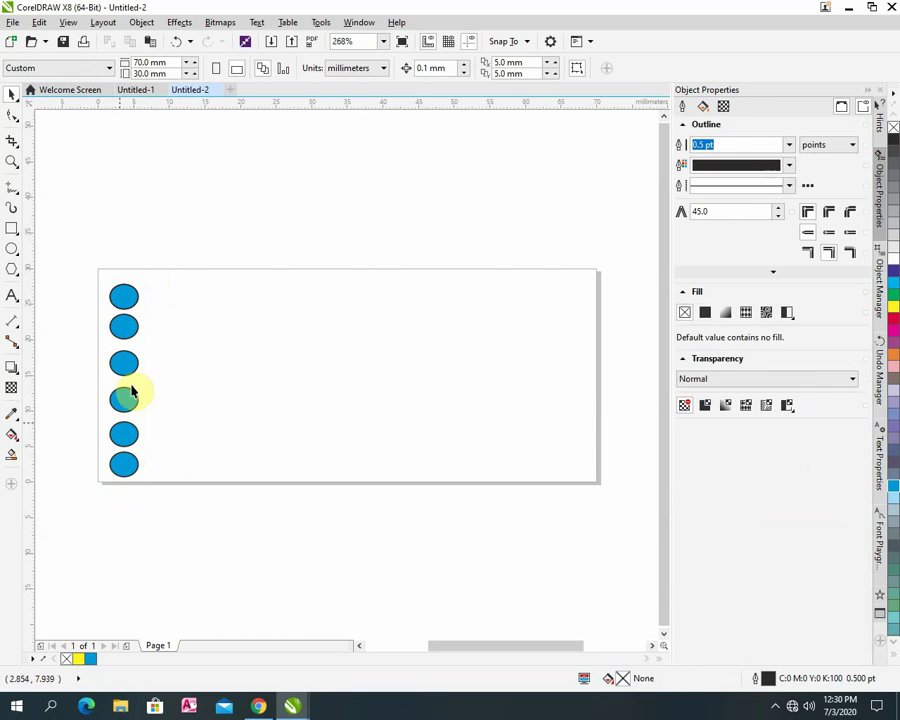
drag(136, 281, 126, 478)
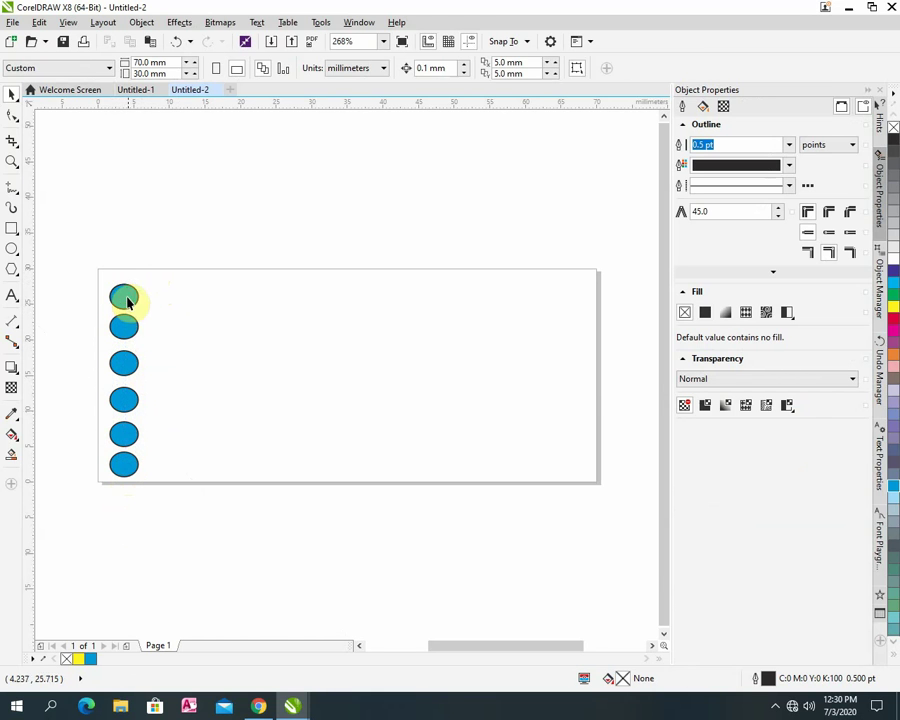
click(124, 297)
click(120, 328)
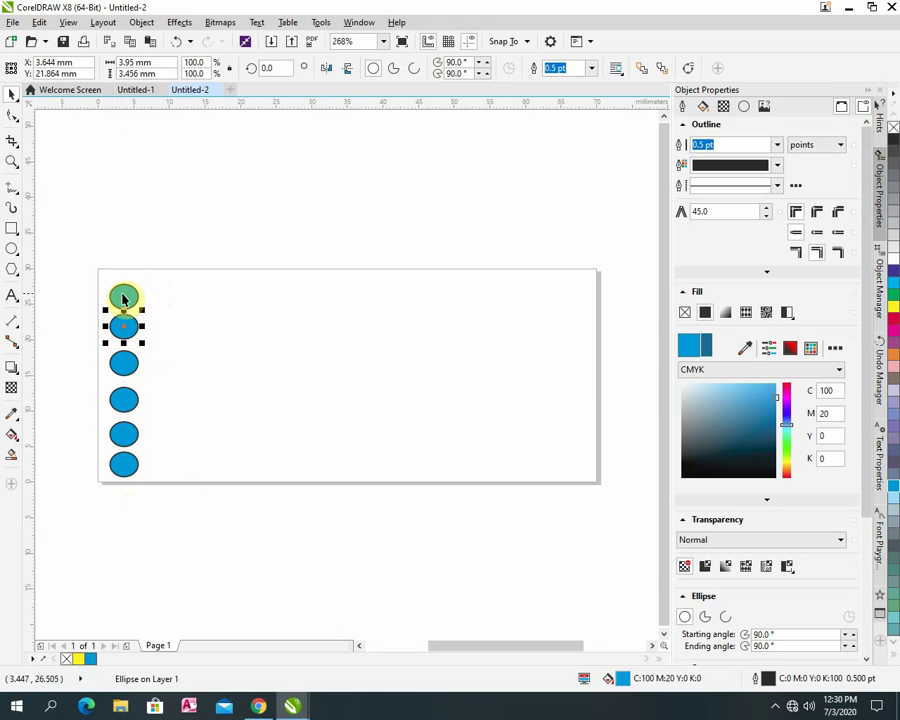
click(125, 296)
click(123, 336)
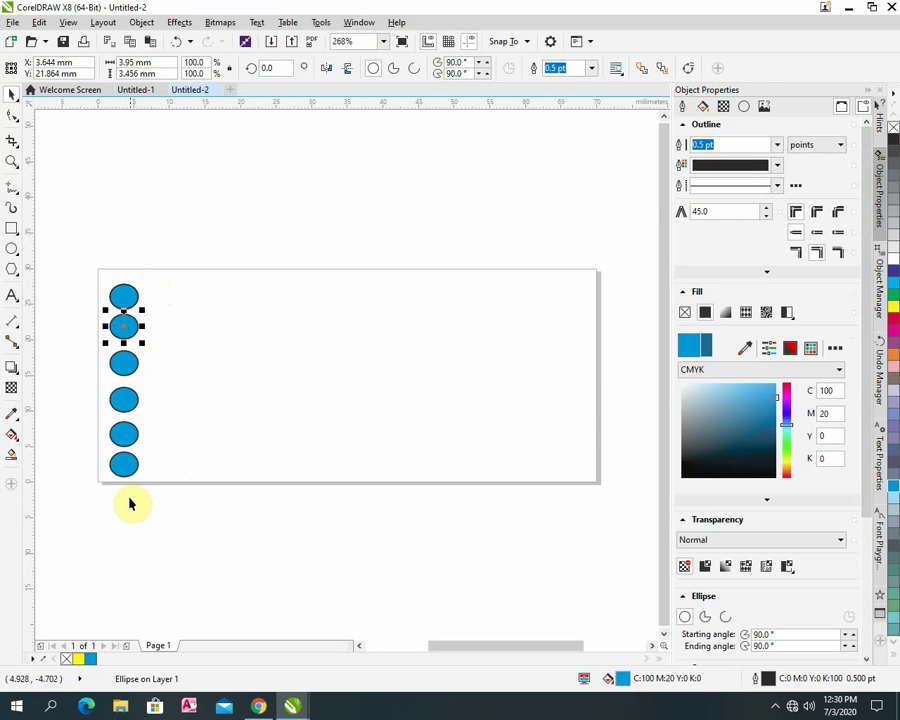
drag(128, 494, 116, 287)
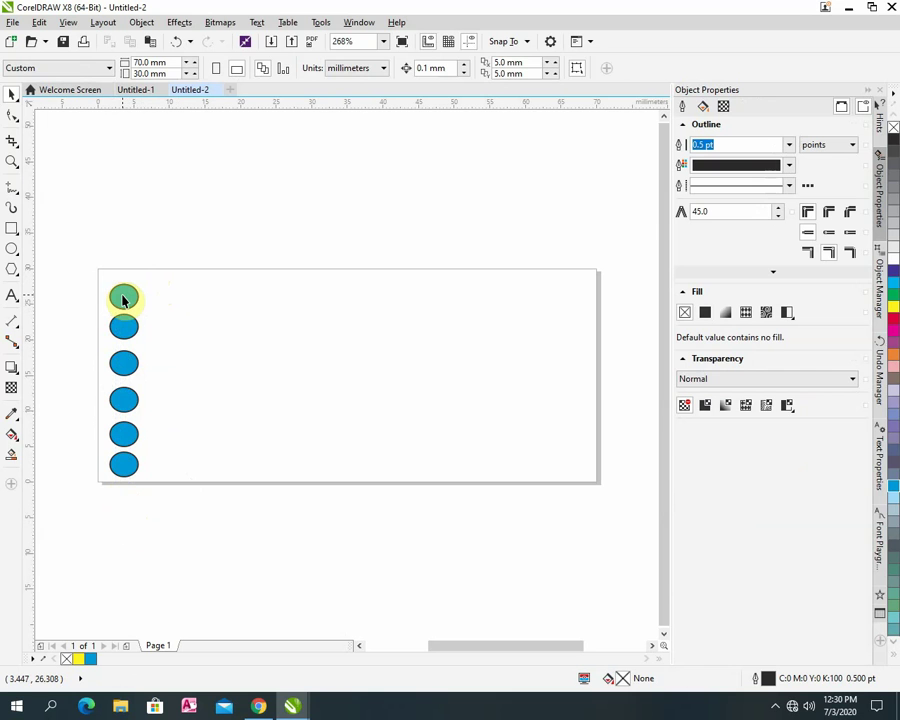
click(124, 305)
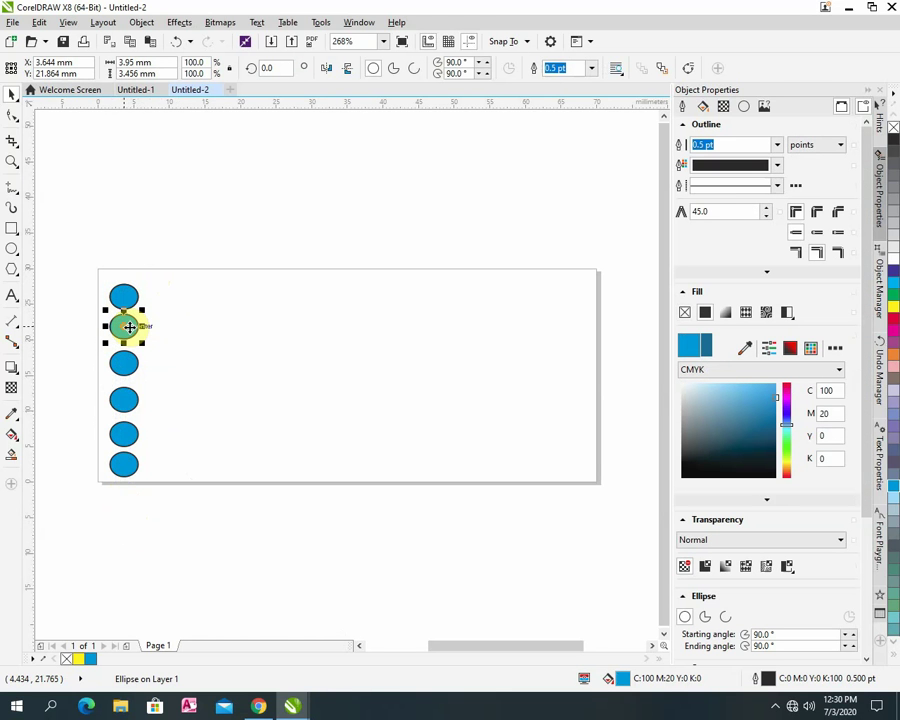
key(ctrl+z)
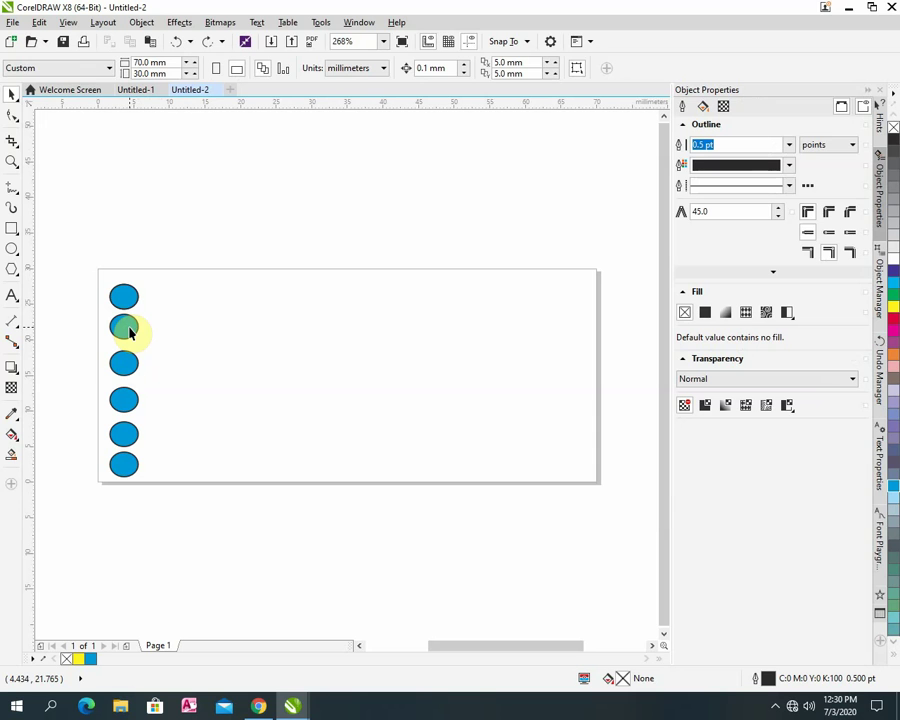
click(17, 104)
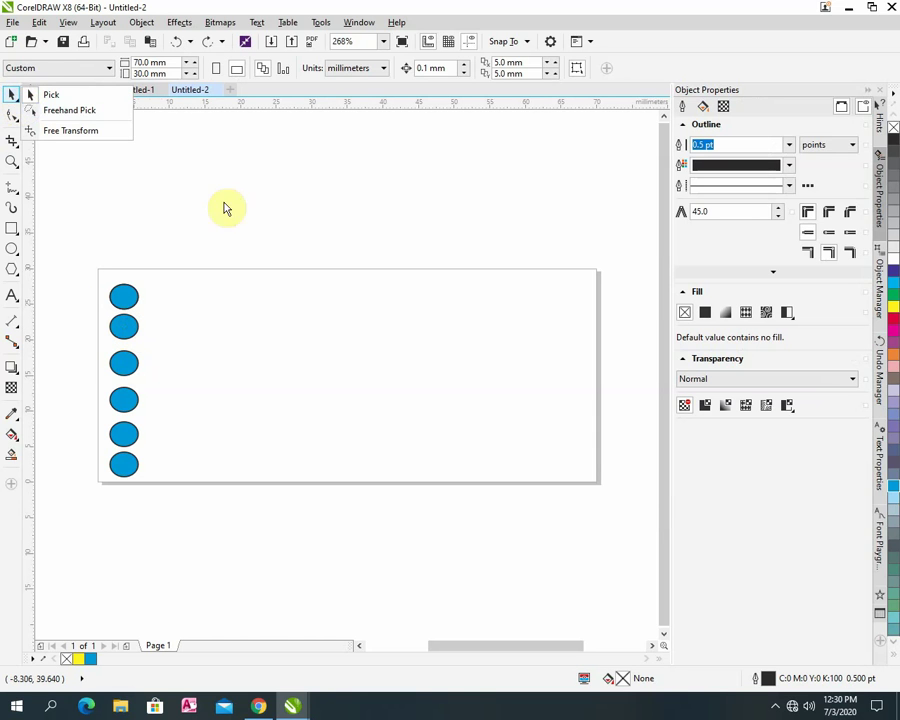
click(129, 225)
Copy the upper five blue ellipses horizontally to the page's right edge, centred at about X 66.7 mm.
click(120, 300)
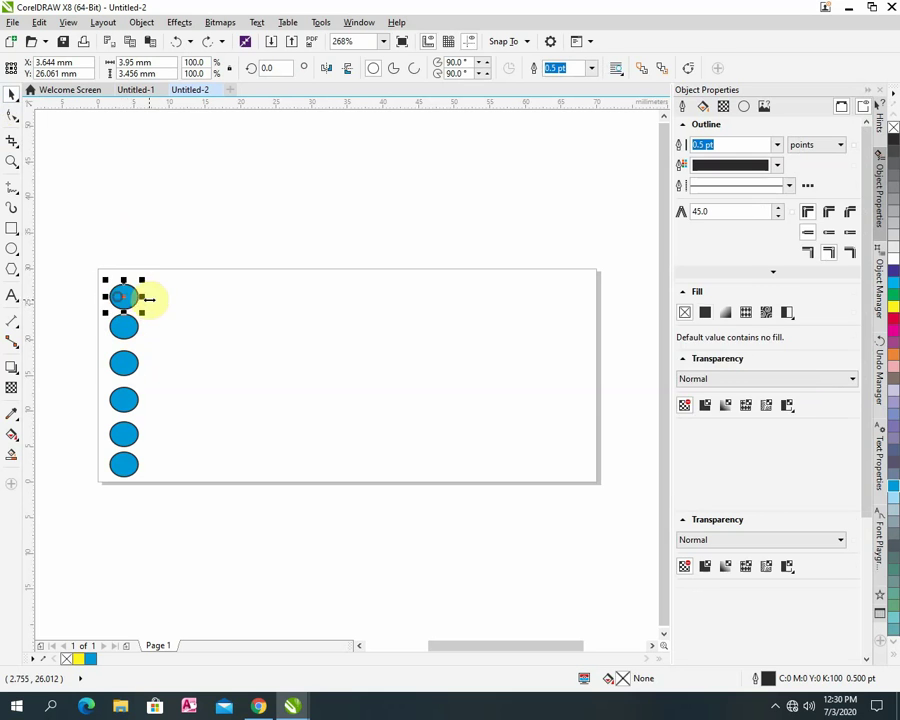
drag(140, 480, 100, 476)
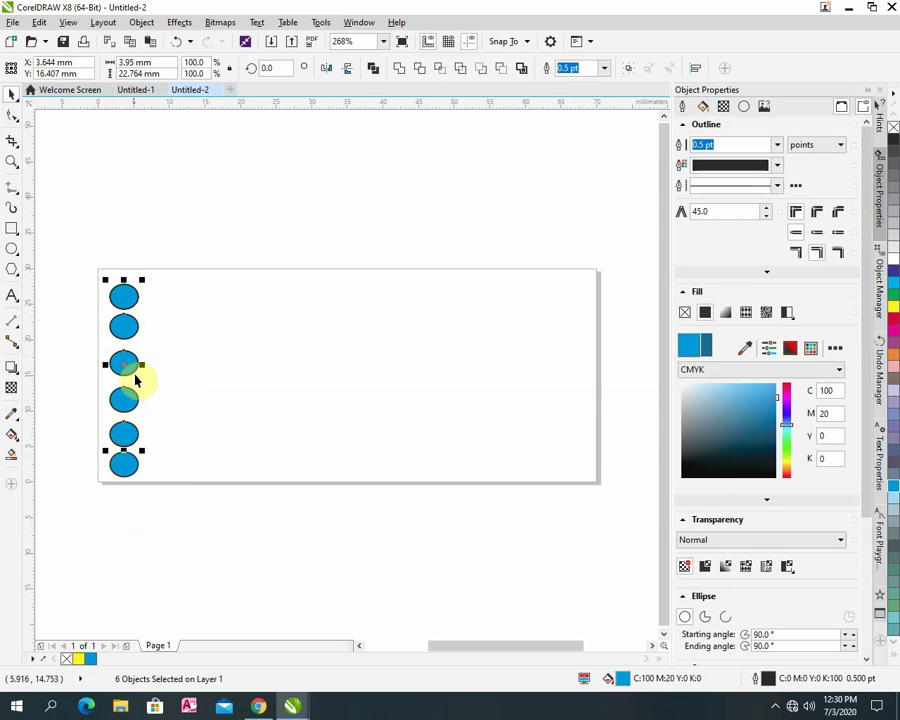
drag(138, 365, 586, 364)
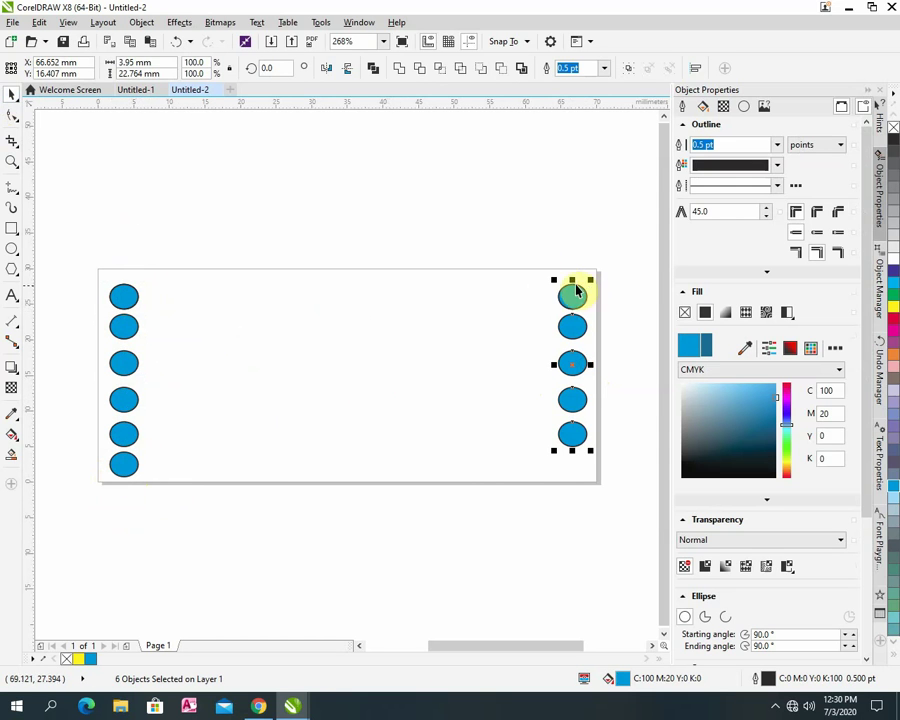
Scale the copied column down to about 2.3 by 15.1 mm and fill it with orange (C0 M60 Y100 K0).
drag(554, 280, 580, 346)
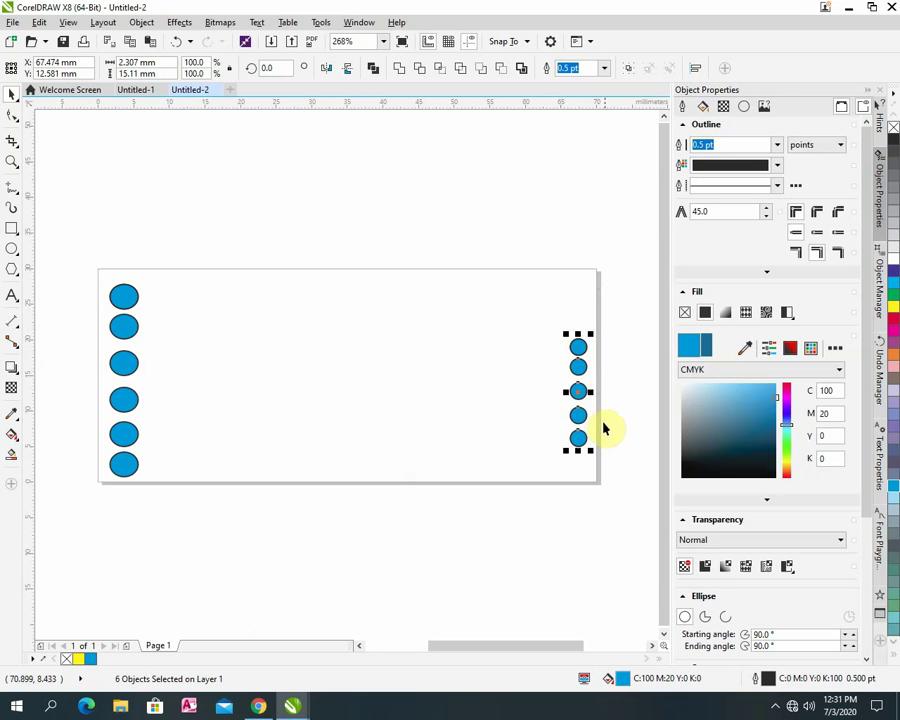
click(893, 354)
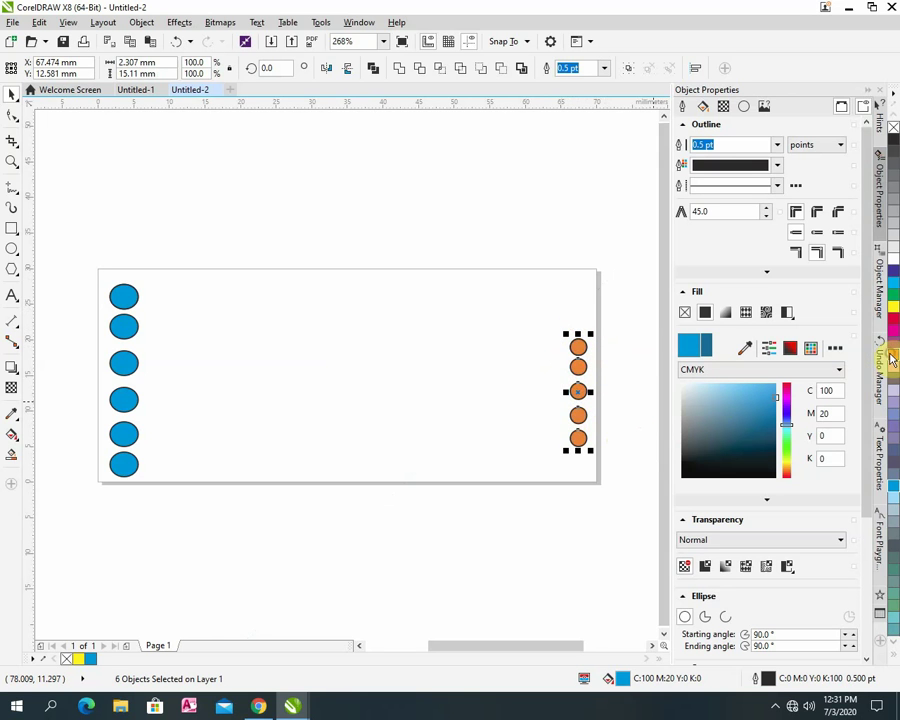
click(496, 210)
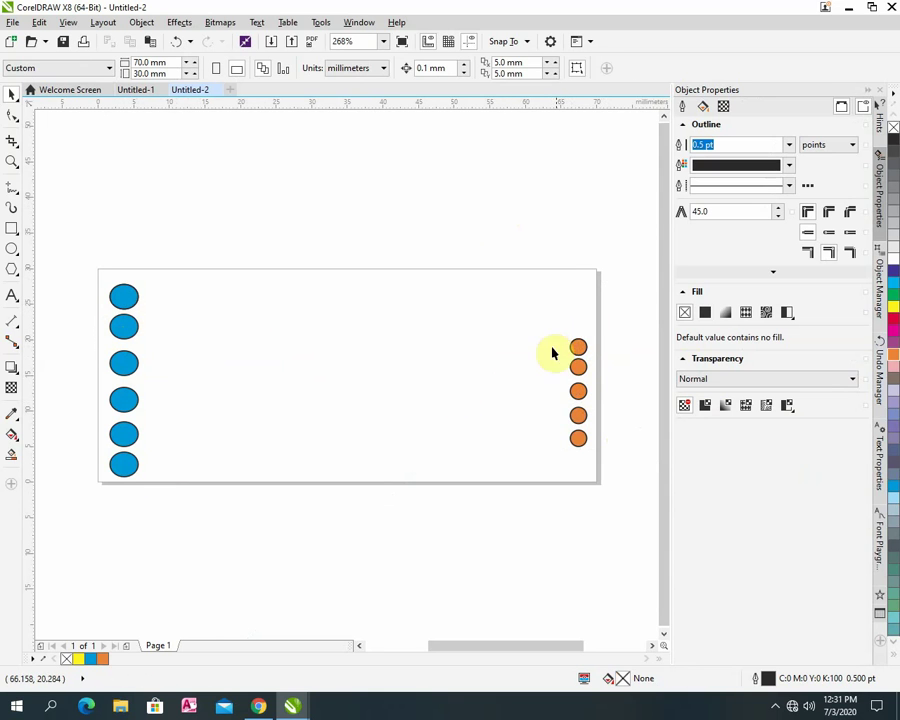
Blend the third blue ellipse from the top with the third orange ellipse in 20 steps.
click(16, 372)
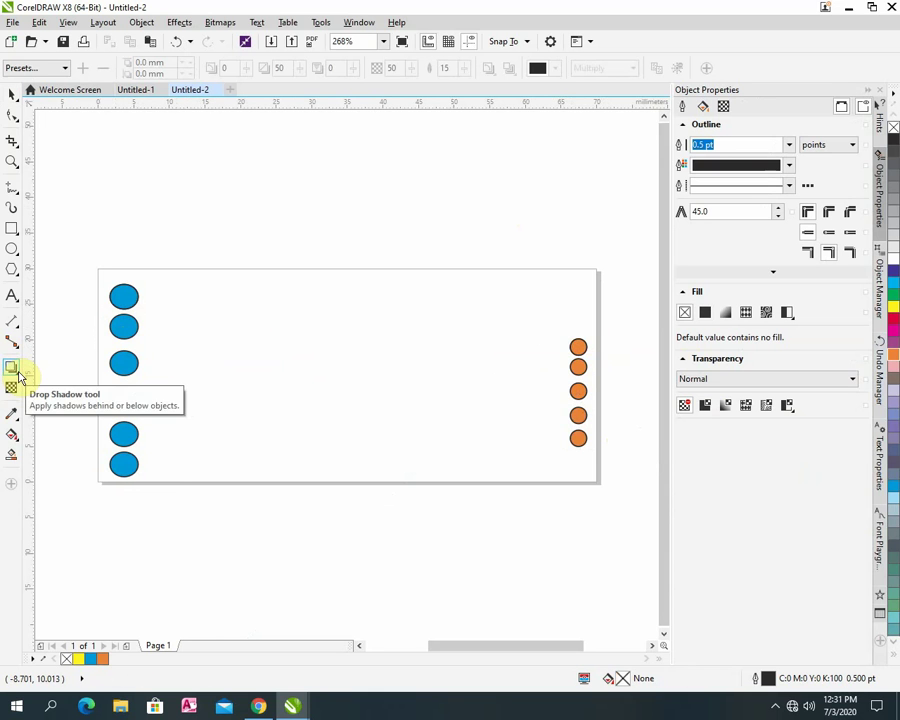
click(17, 374)
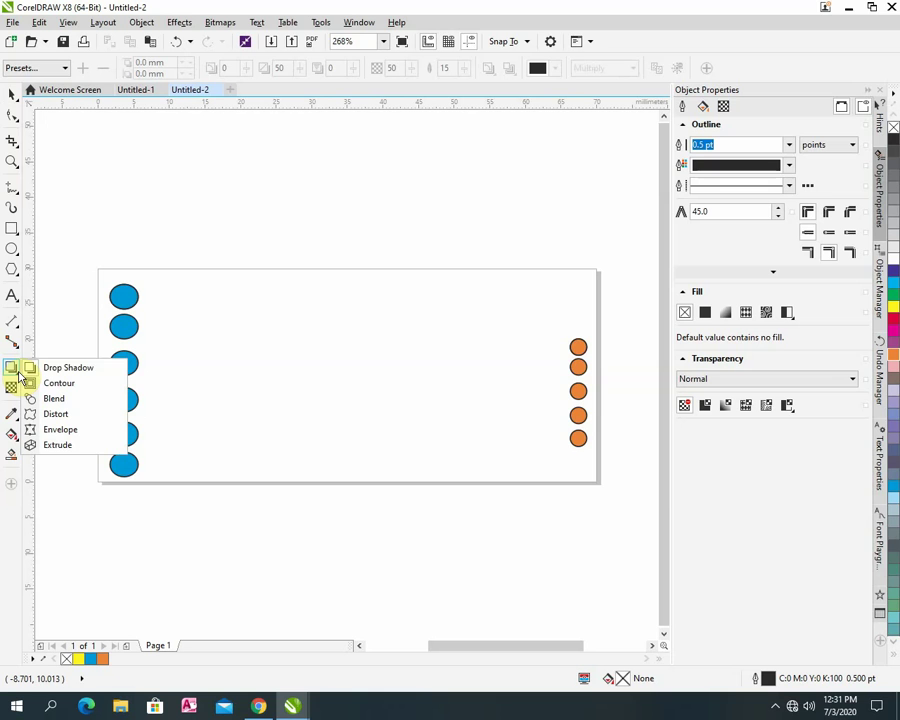
click(69, 404)
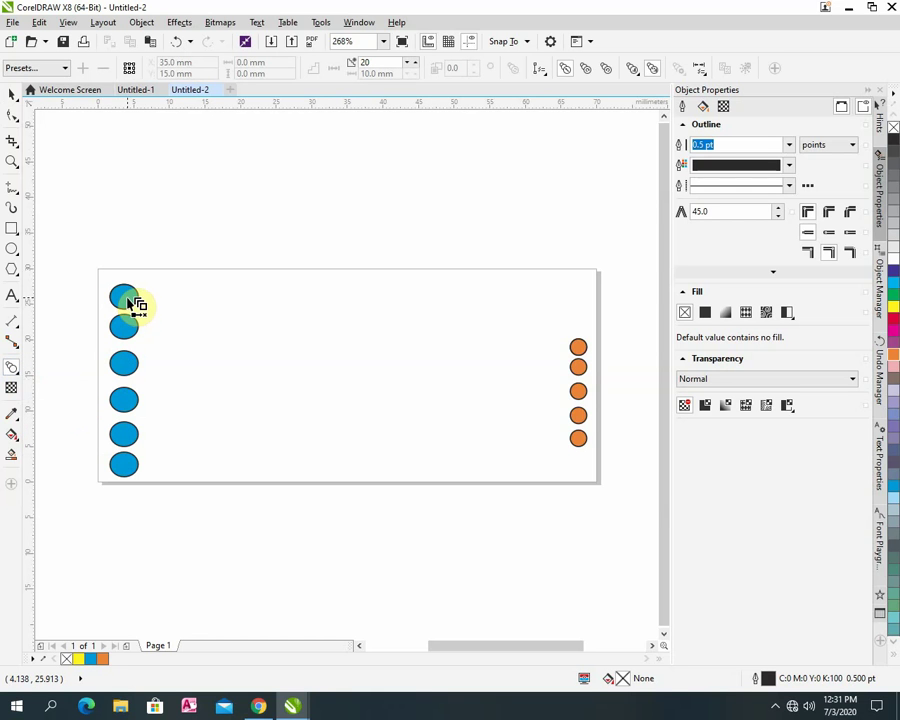
click(132, 367)
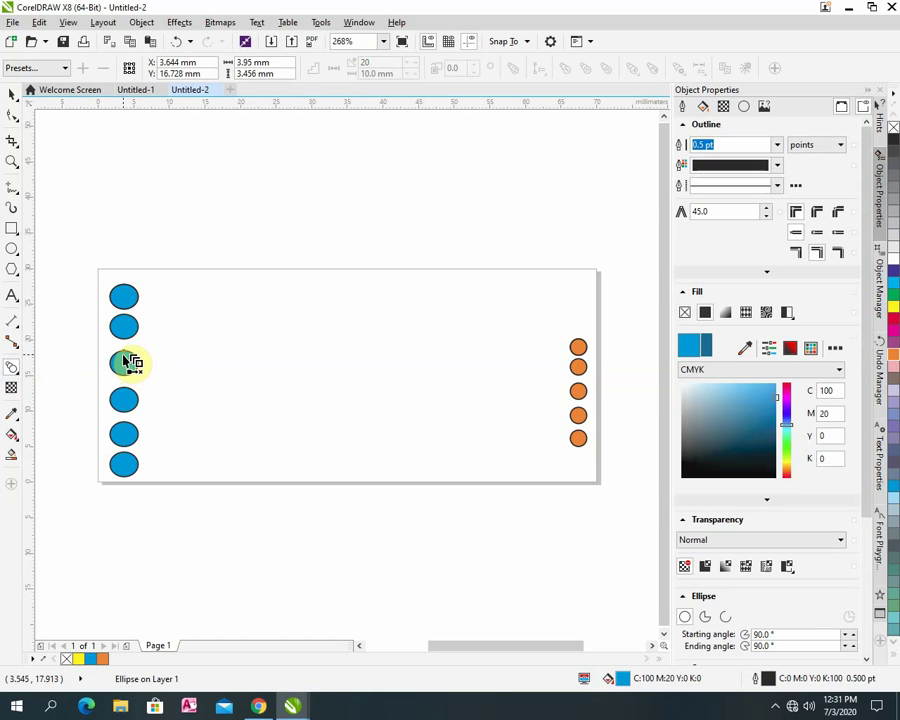
drag(130, 360, 586, 400)
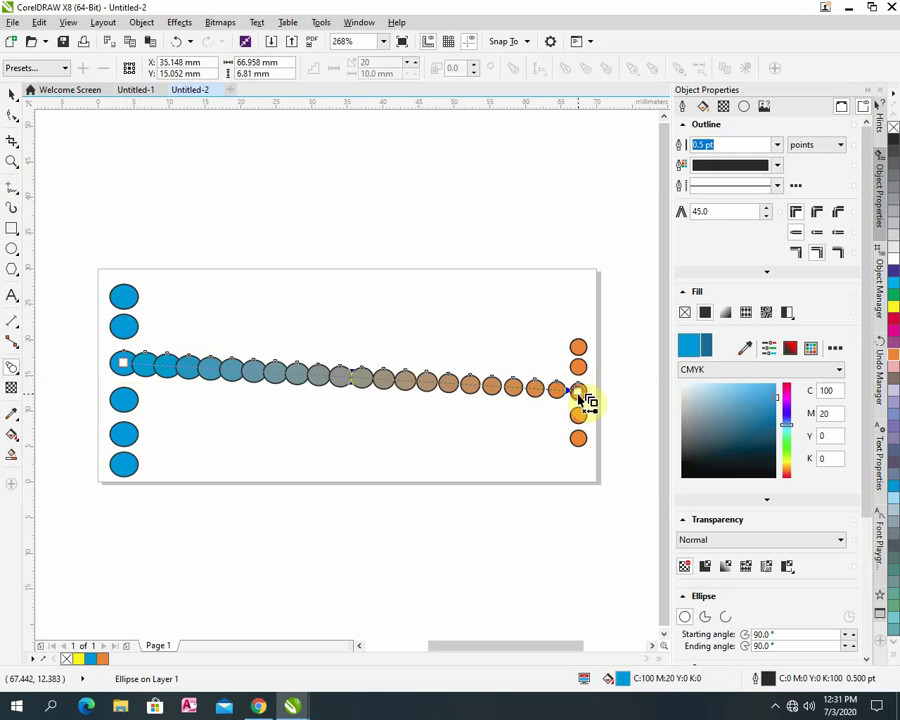
Blend the first, second and fourth blue ellipses with the orange ellipses of the same rank, using 20 steps each.
click(140, 303)
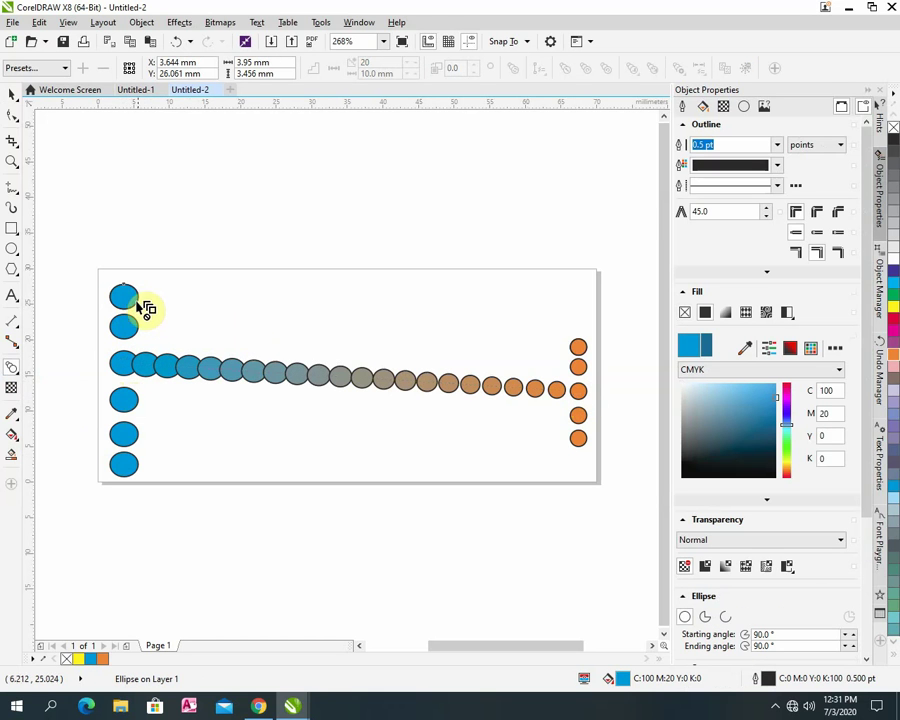
drag(140, 305, 580, 350)
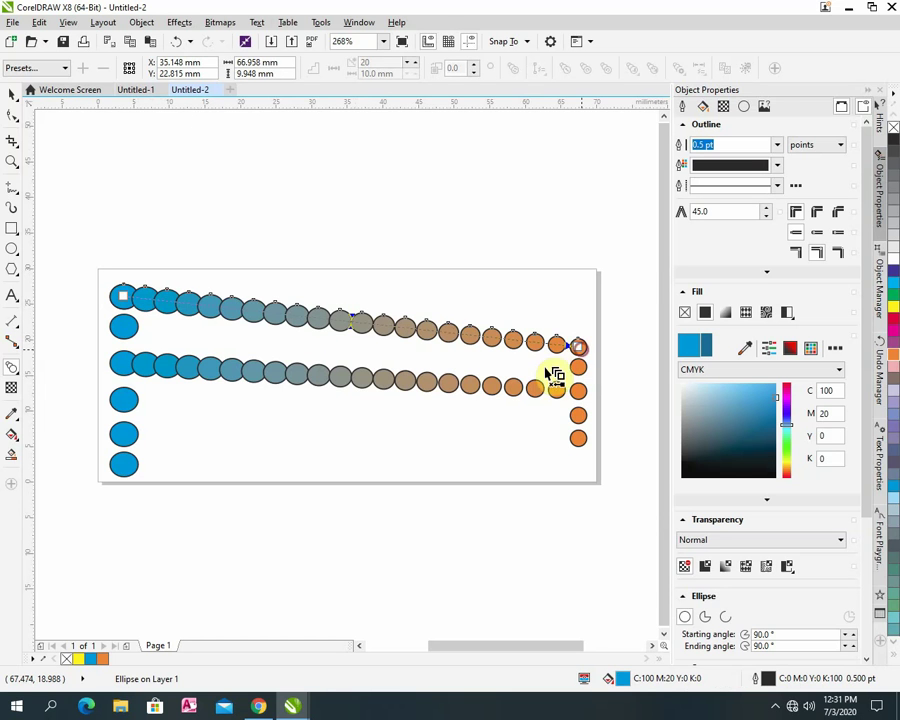
click(125, 330)
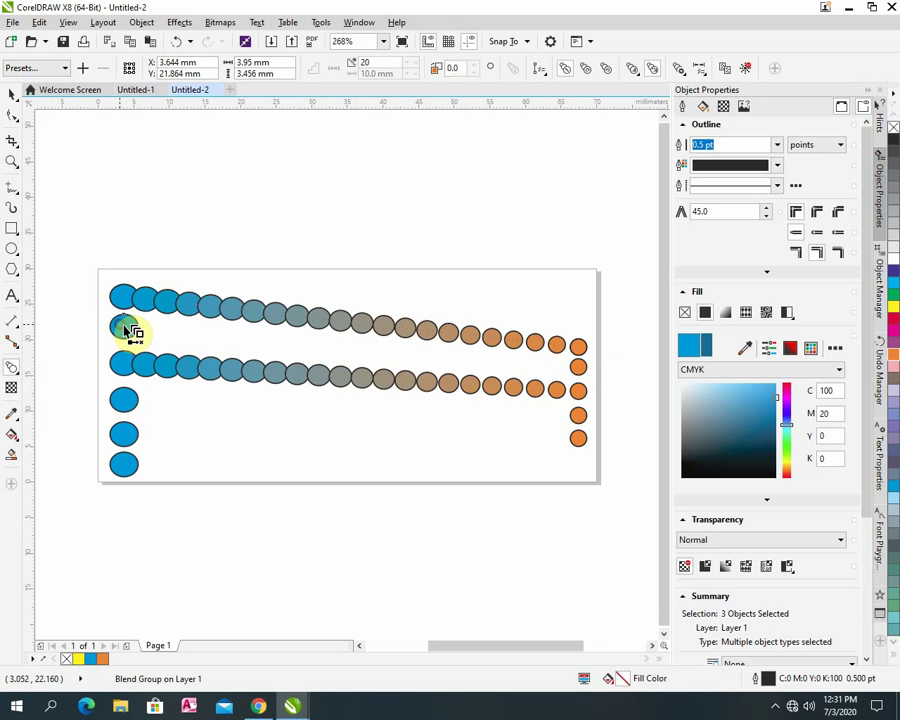
click(128, 330)
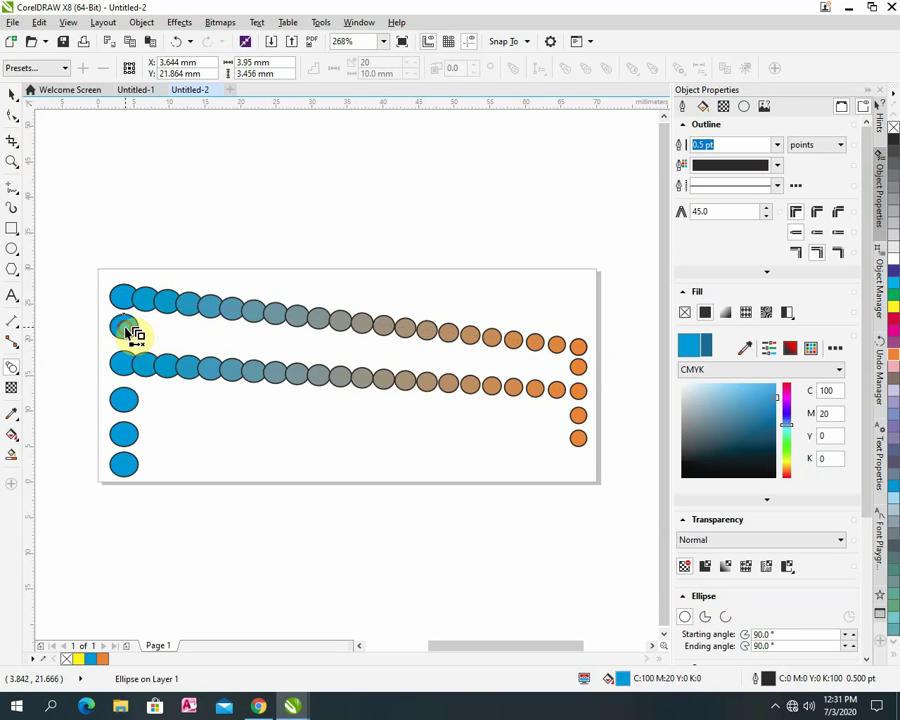
drag(125, 328, 578, 368)
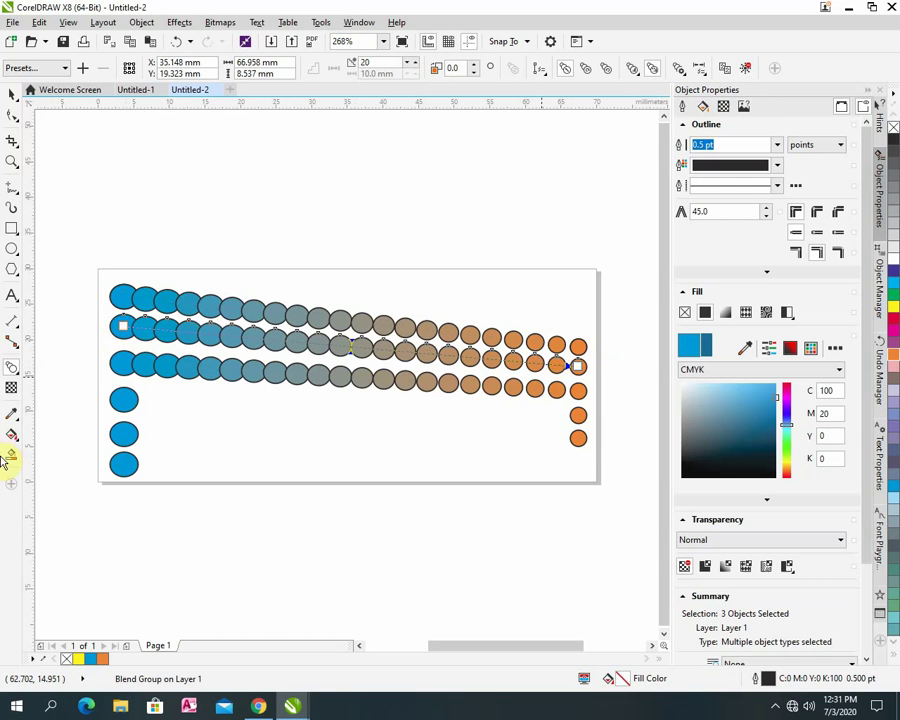
click(123, 406)
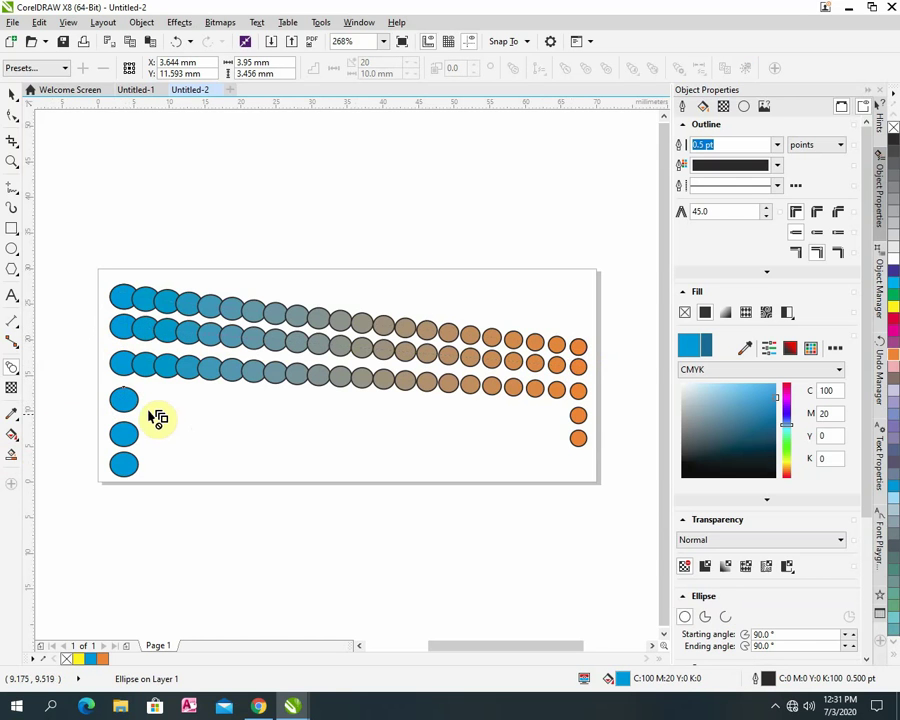
drag(128, 405, 581, 423)
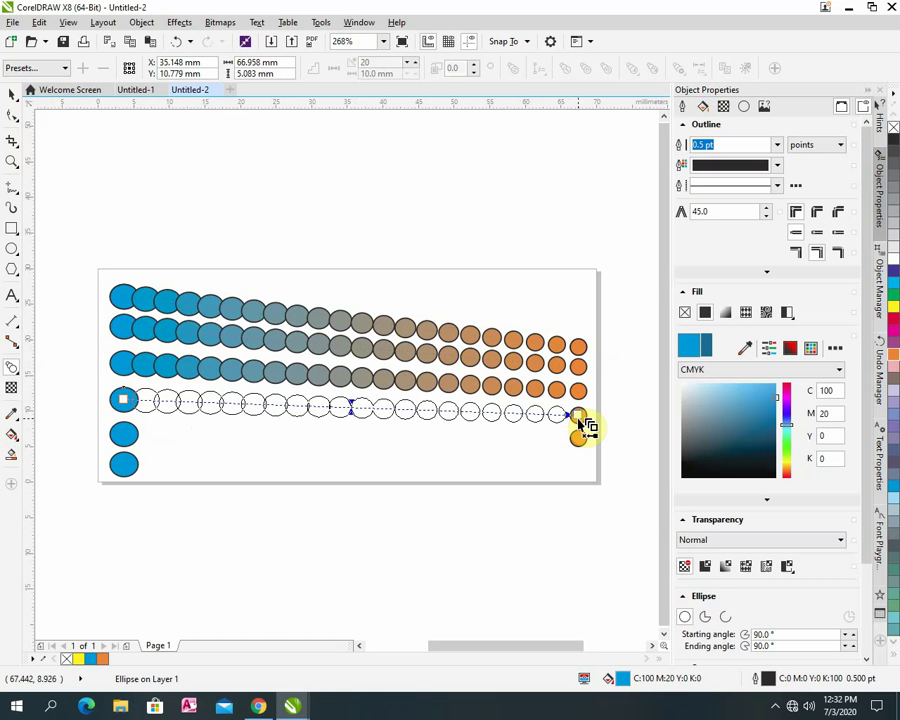
Blend the fifth blue ellipse with the lowest orange ellipse, and the lowest blue ellipse with the top orange one.
click(130, 438)
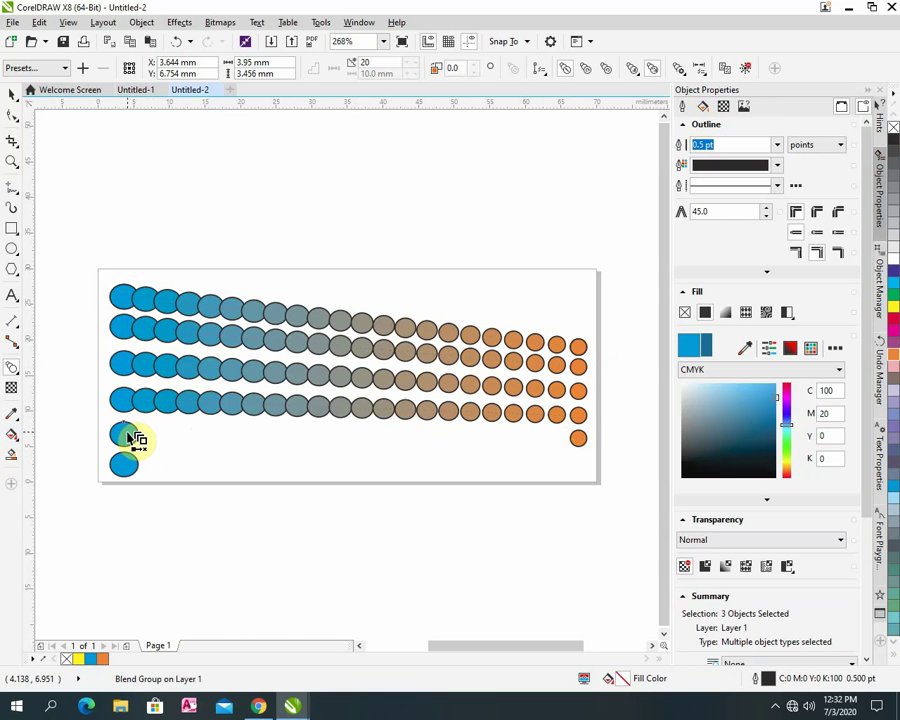
drag(136, 440, 576, 440)
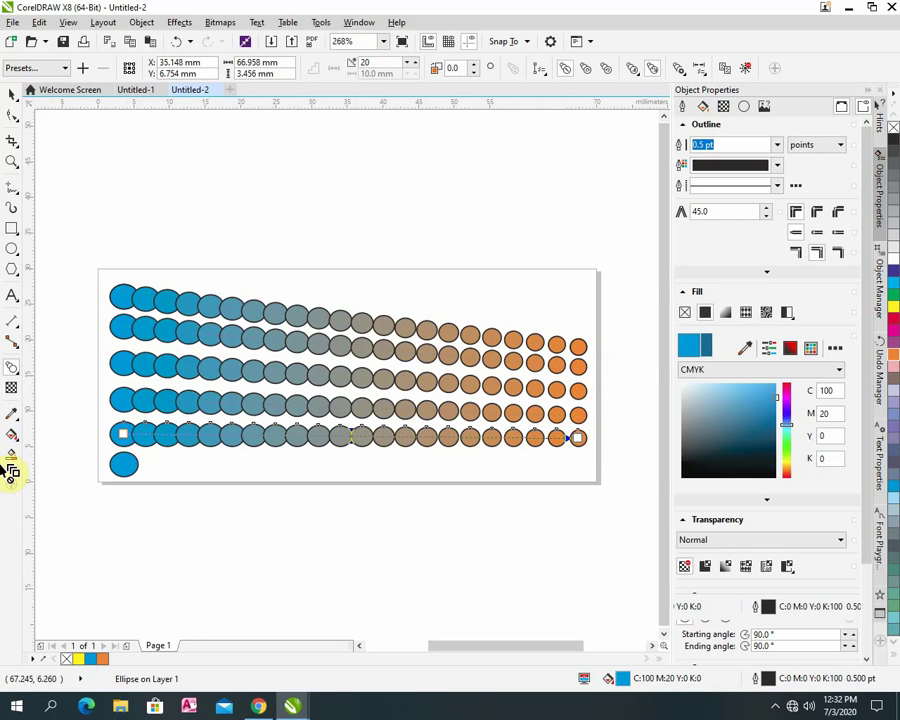
click(140, 472)
drag(138, 470, 420, 430)
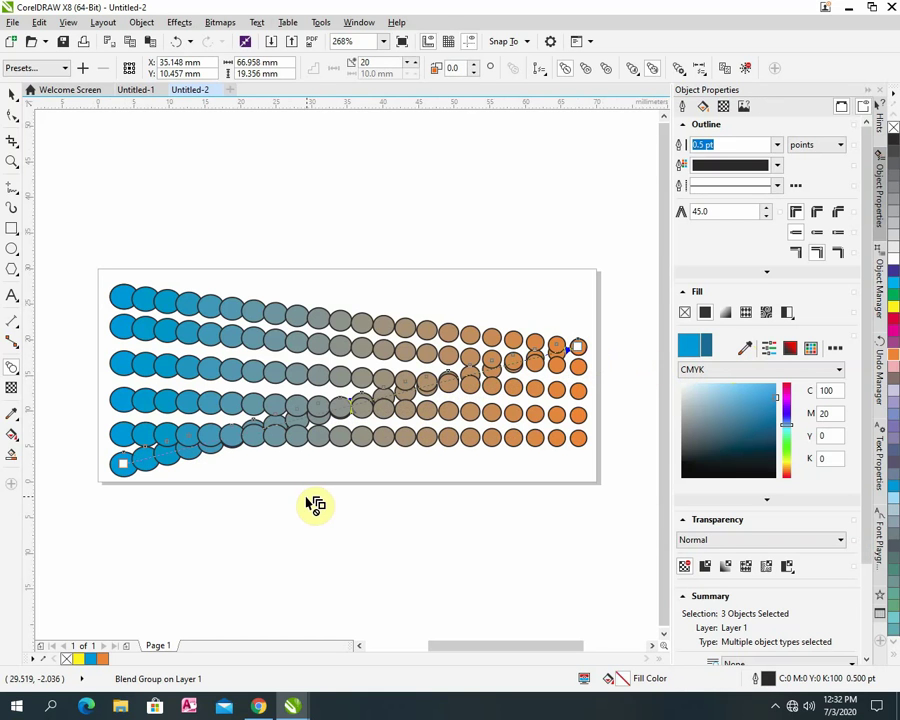
Try to blend the top blue ellipse with the lowest orange one, and undo the blends made after the fourth row.
click(135, 305)
click(241, 363)
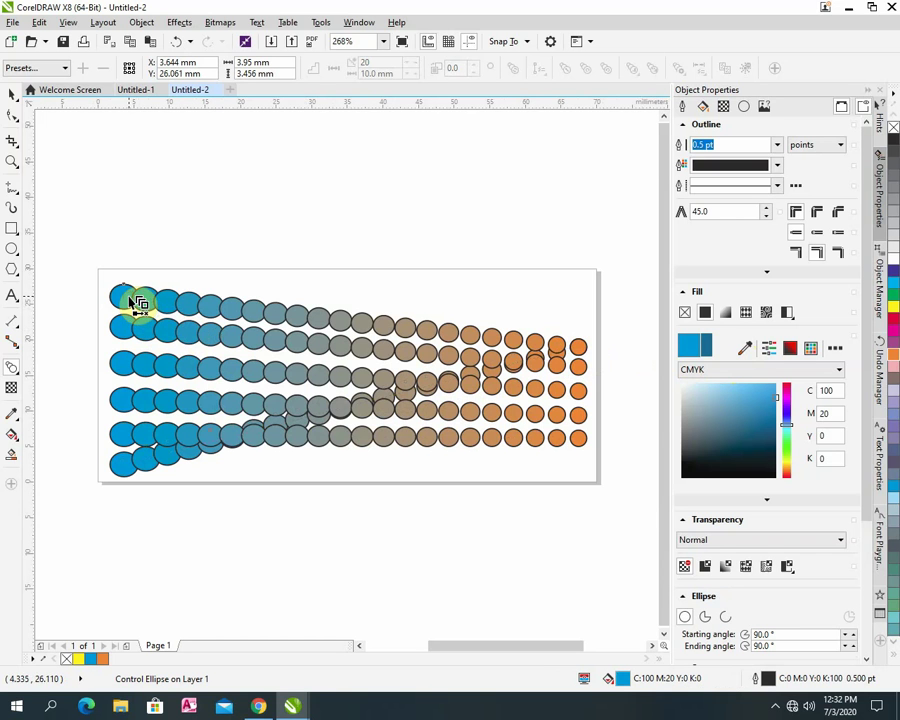
drag(131, 299, 584, 446)
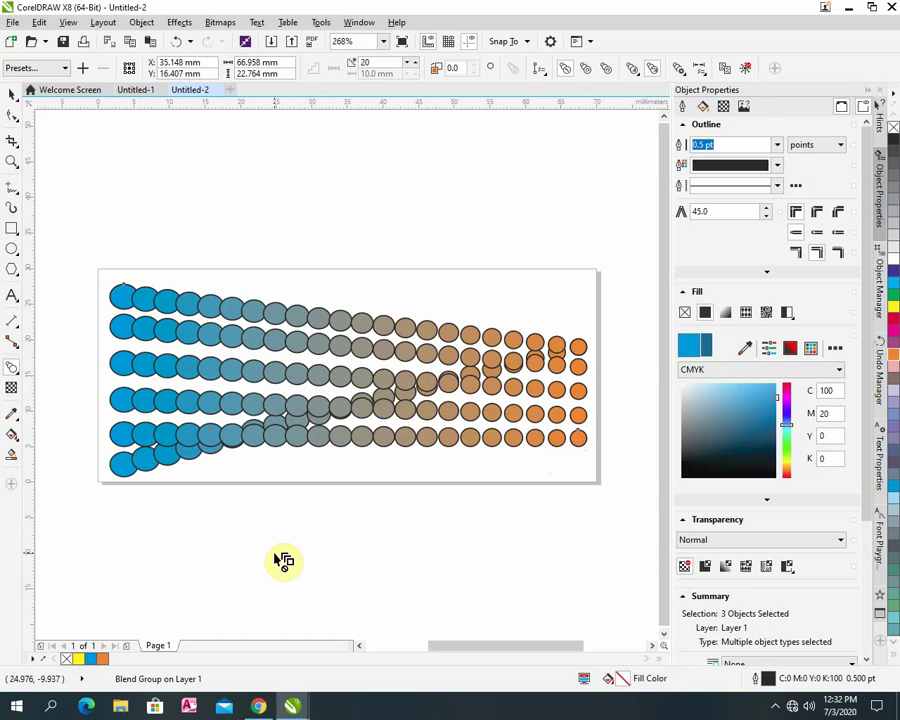
key(ctrl+z)
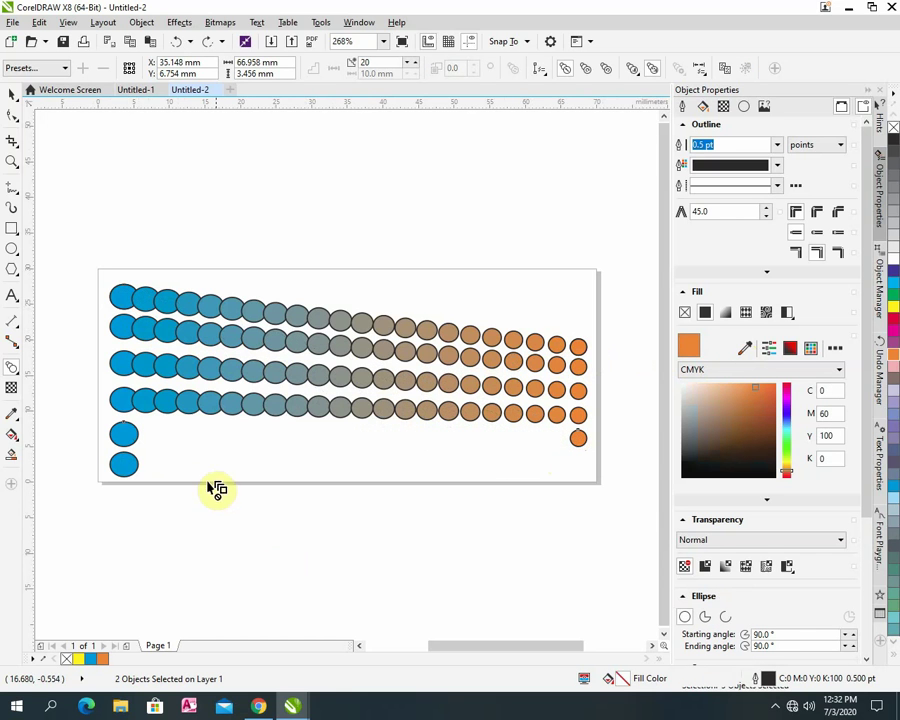
Blend the lowest blue ellipse with the lowest orange one, and the fifth blue ellipse with the fourth orange one, using 20 steps each.
drag(132, 470, 578, 440)
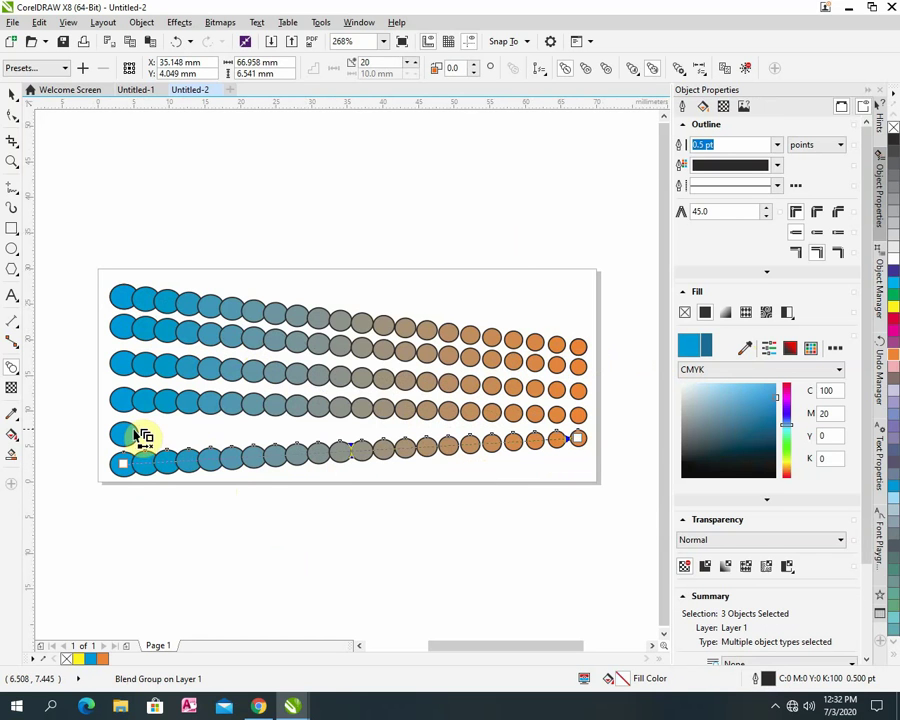
drag(136, 434, 578, 416)
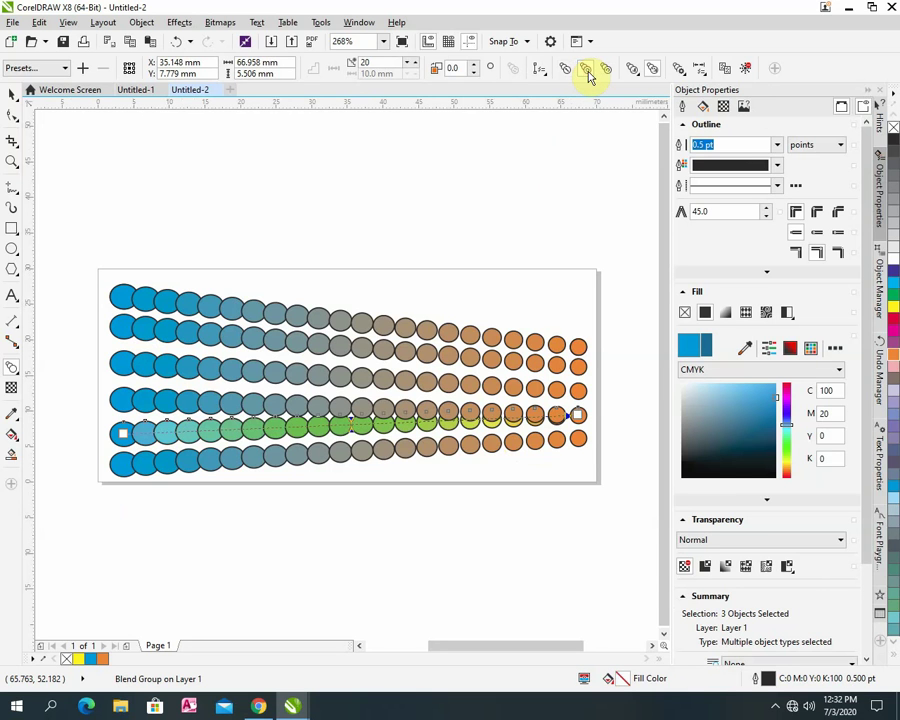
Try to assign a new path to the fifth-row blend.
click(540, 72)
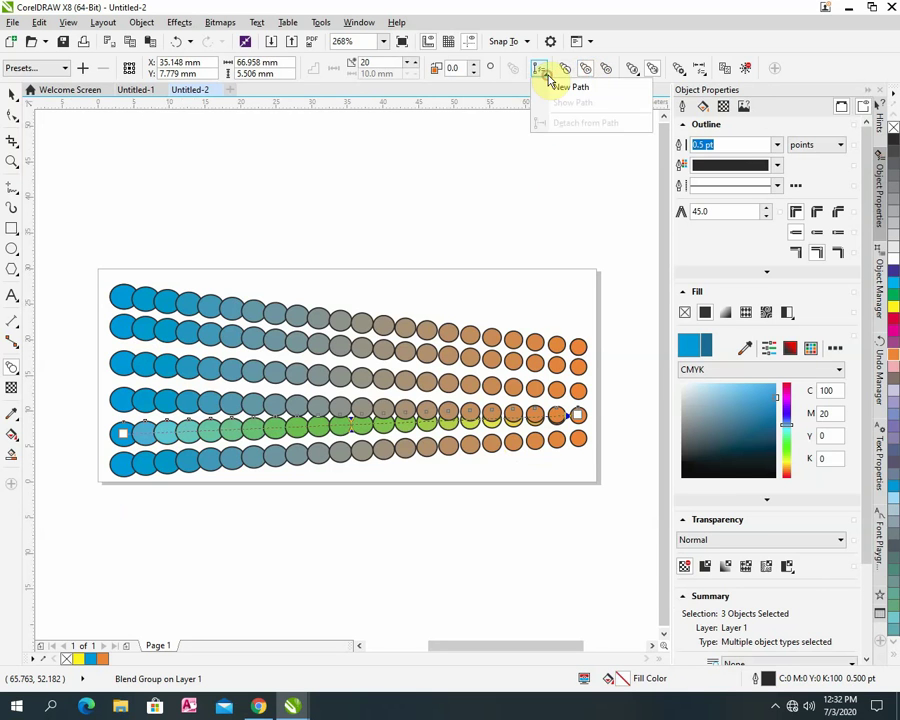
click(564, 86)
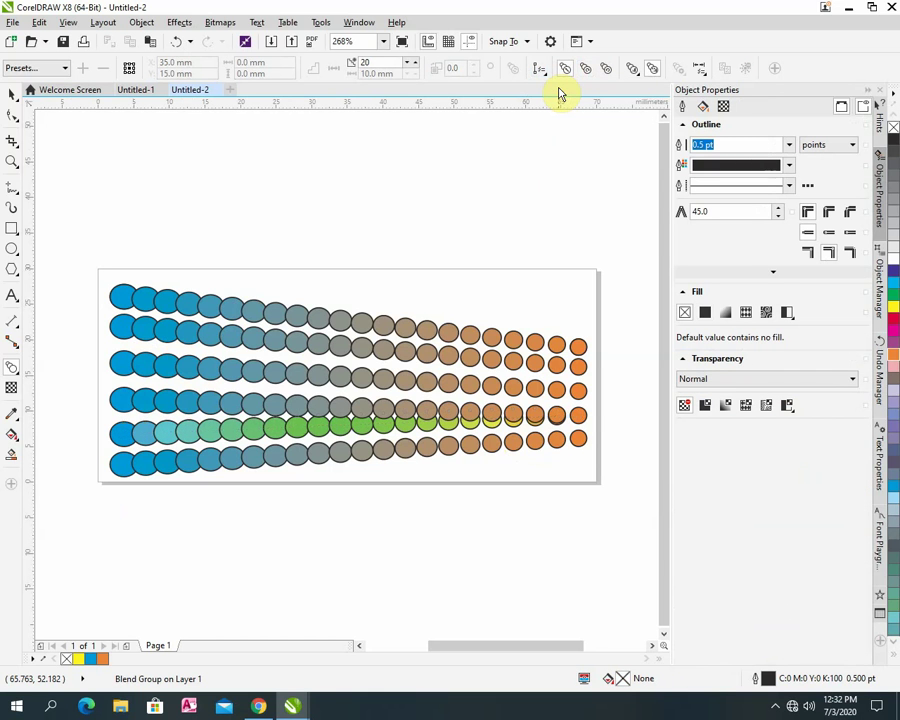
click(587, 68)
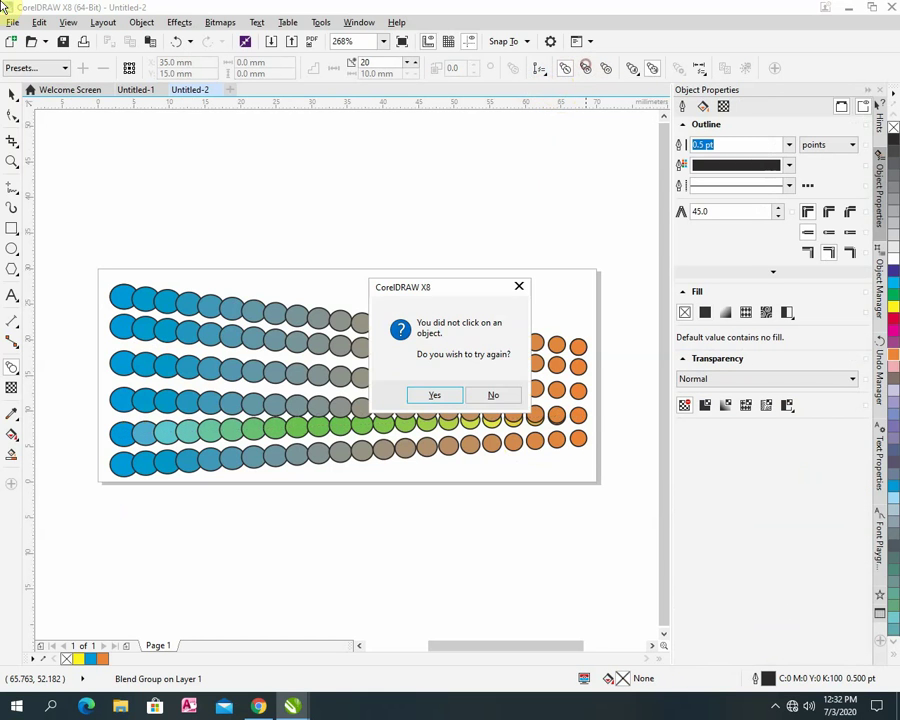
click(488, 398)
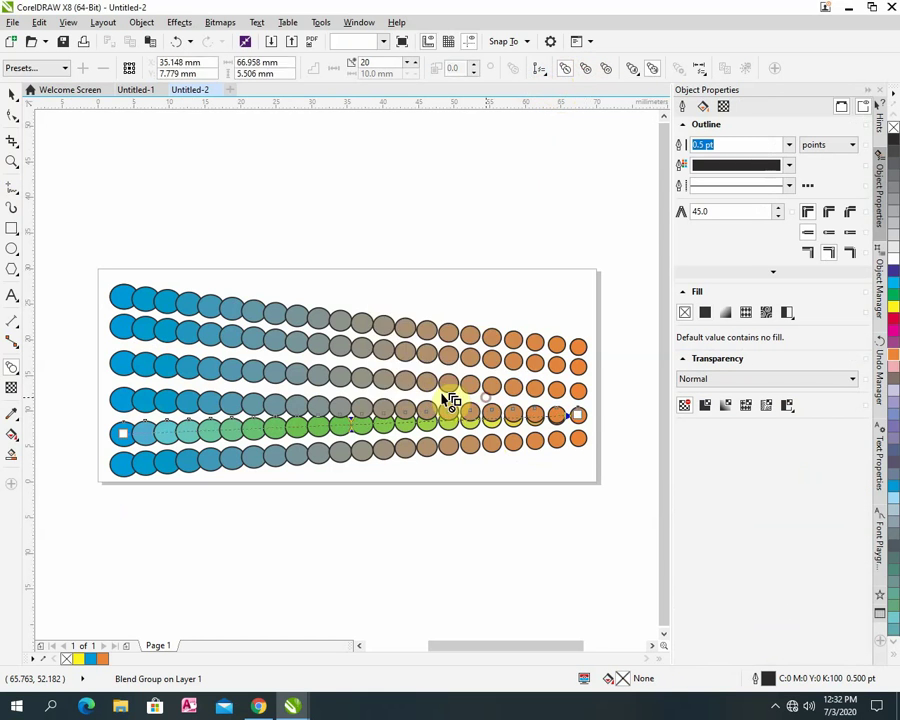
Give the fifth-row blend a counterclockwise color progression and adjust its linked object and color acceleration so the steps crowd toward the blue end.
click(605, 69)
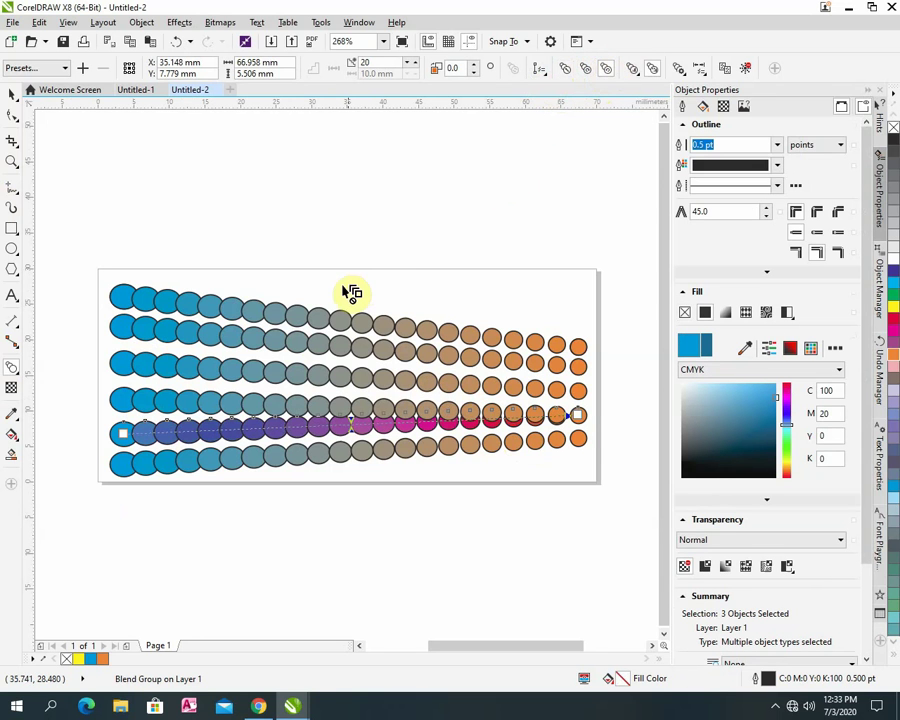
click(638, 73)
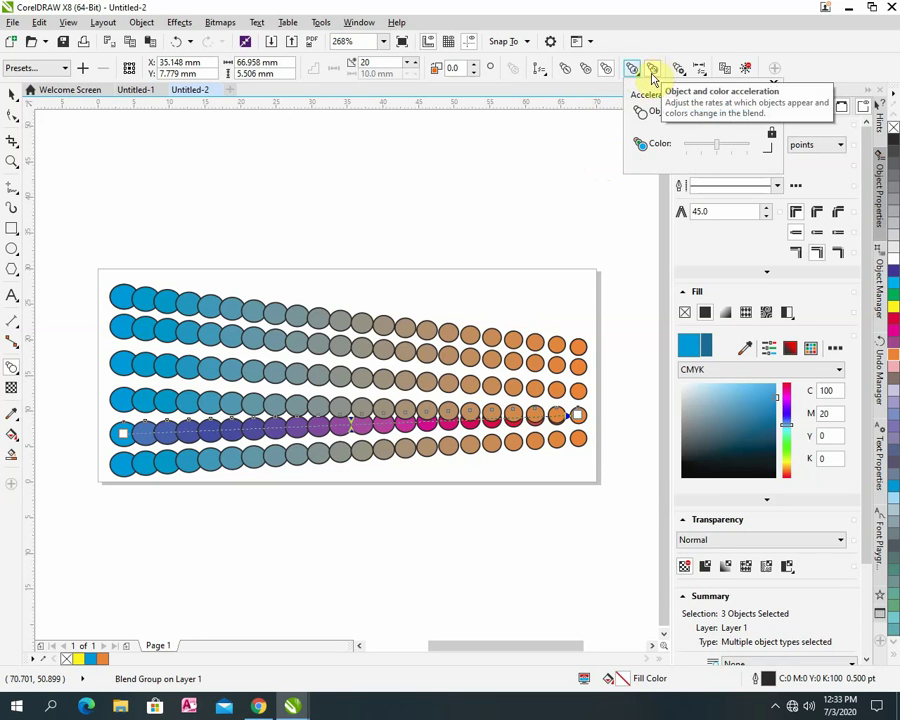
drag(709, 119, 728, 152)
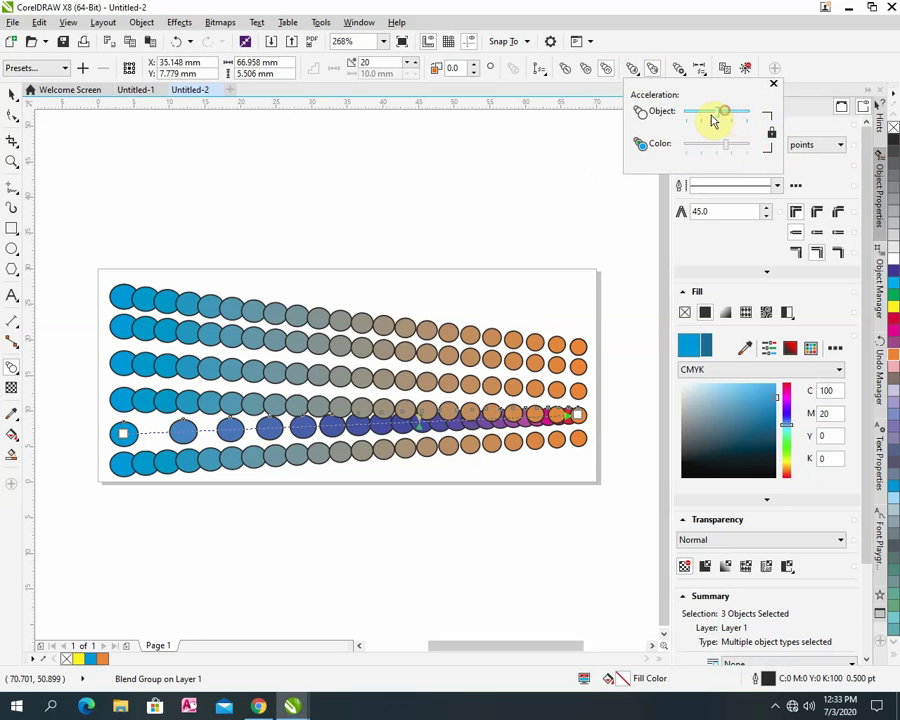
drag(713, 121, 709, 114)
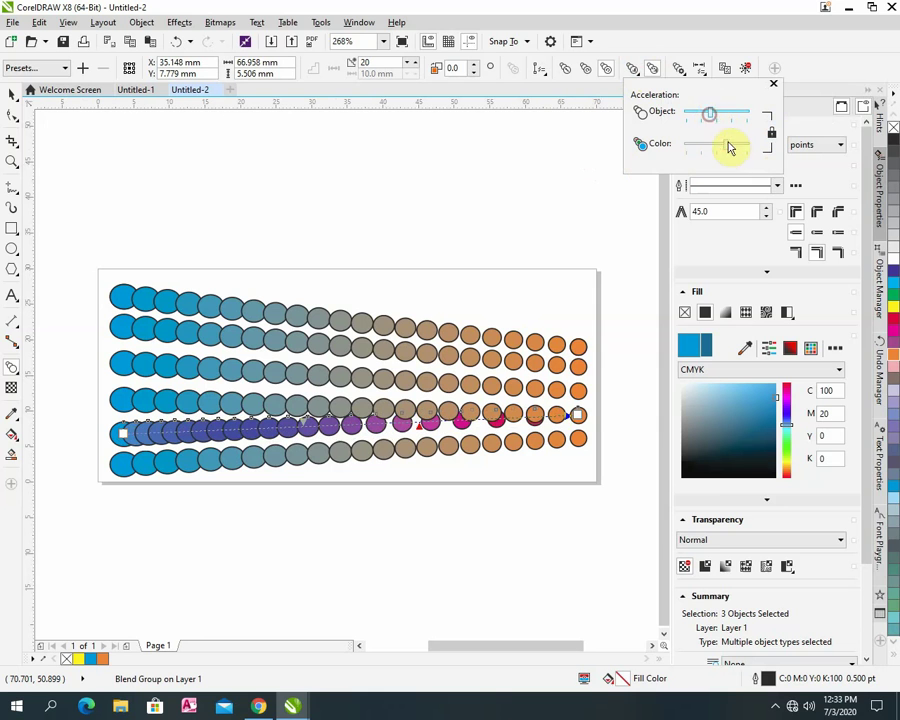
Try to split the fifth-row blend.
click(679, 75)
click(679, 75)
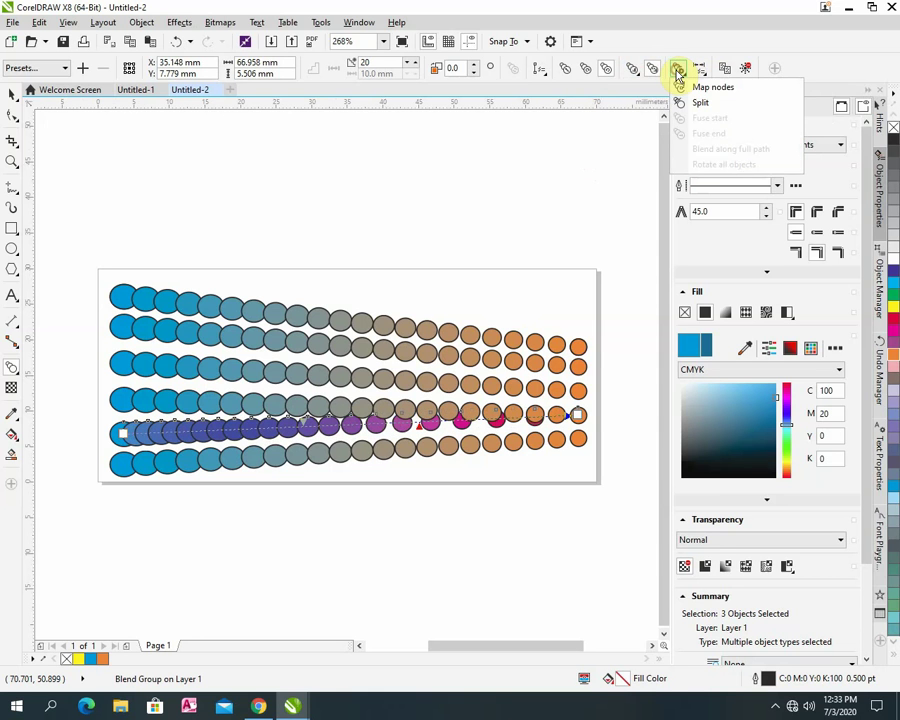
click(697, 106)
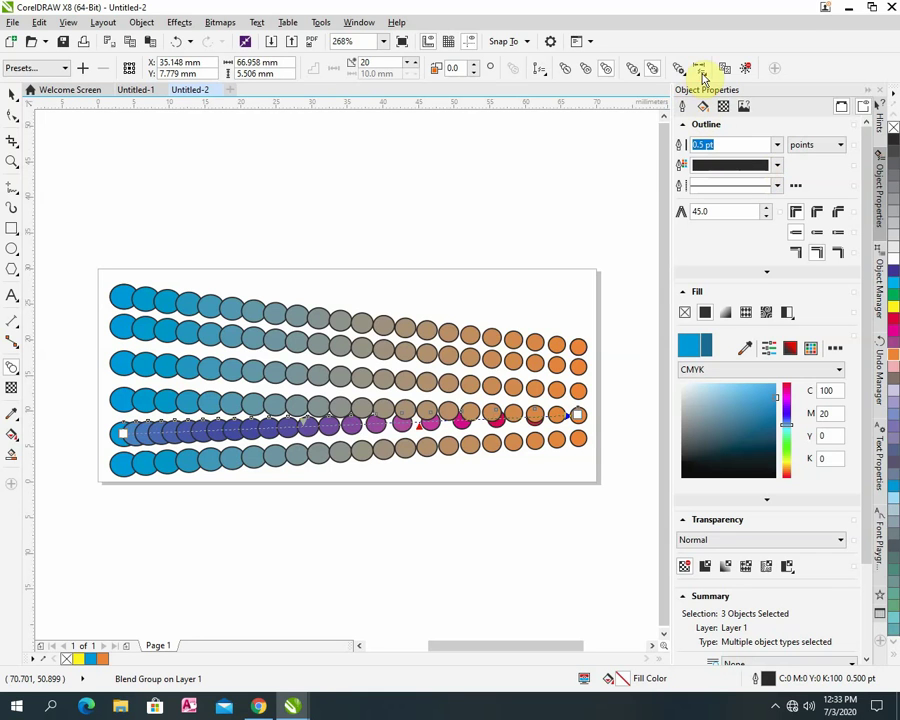
click(18, 7)
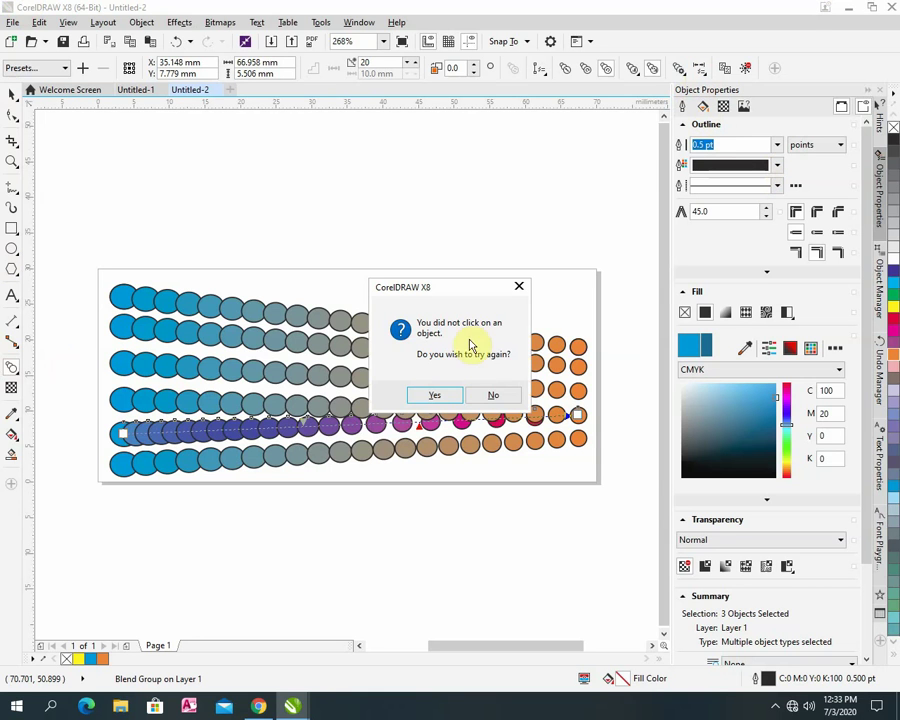
click(446, 396)
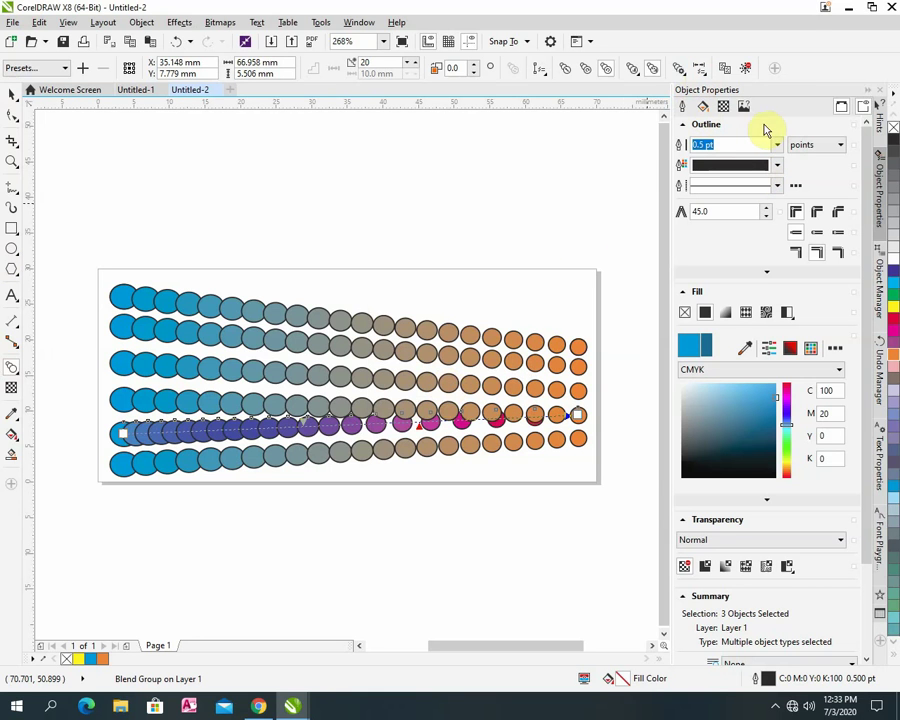
Clear the fifth-row blend and try to copy blend properties from another object.
click(746, 70)
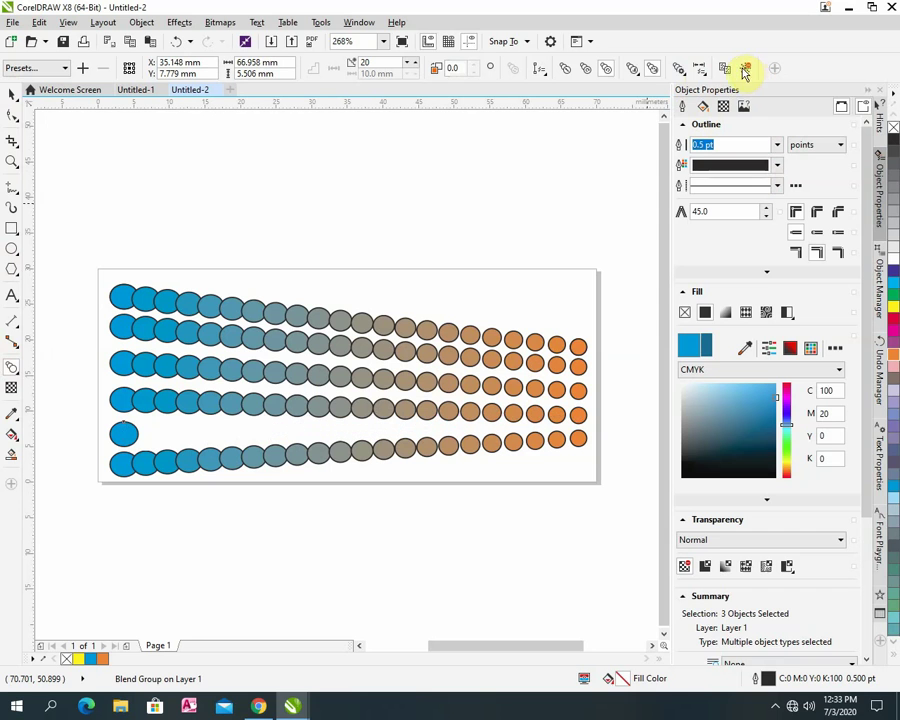
click(724, 70)
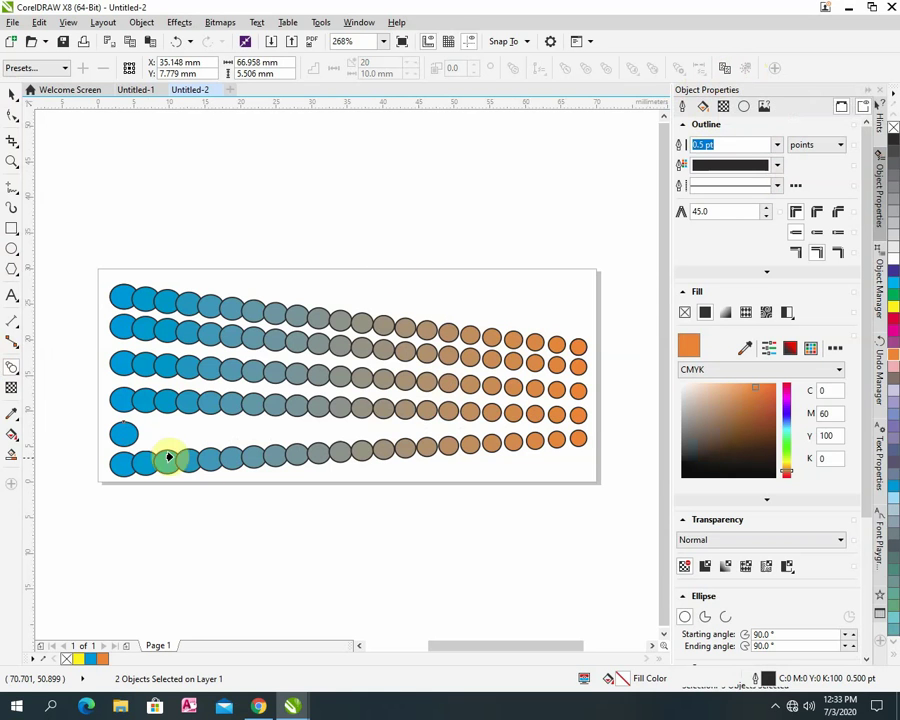
click(138, 438)
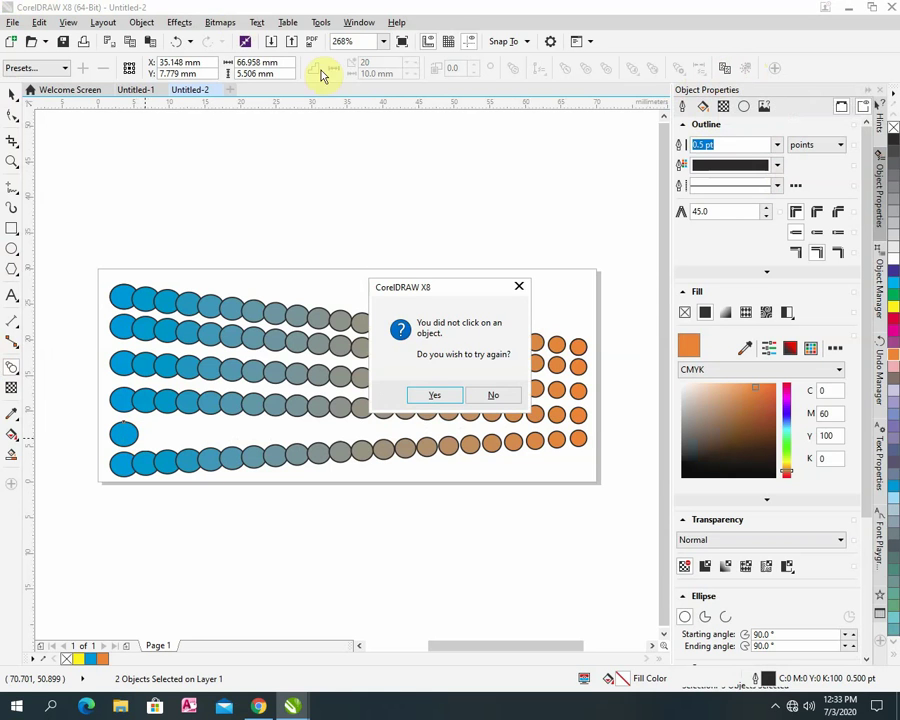
click(433, 397)
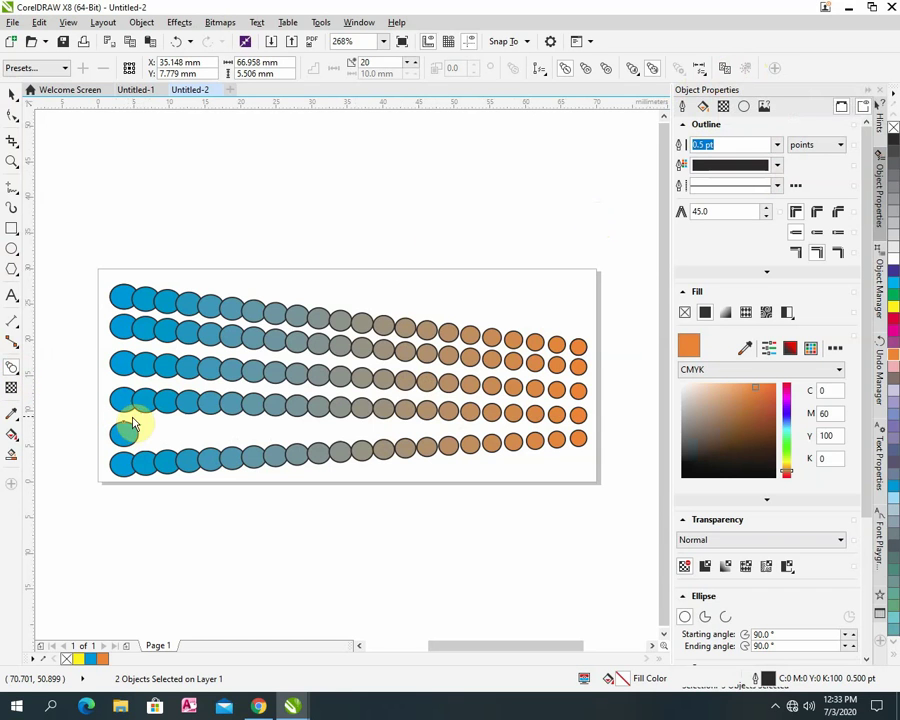
Blend the fifth blue ellipse with the fourth orange ellipse using a direct color blend of 20 steps.
click(12, 367)
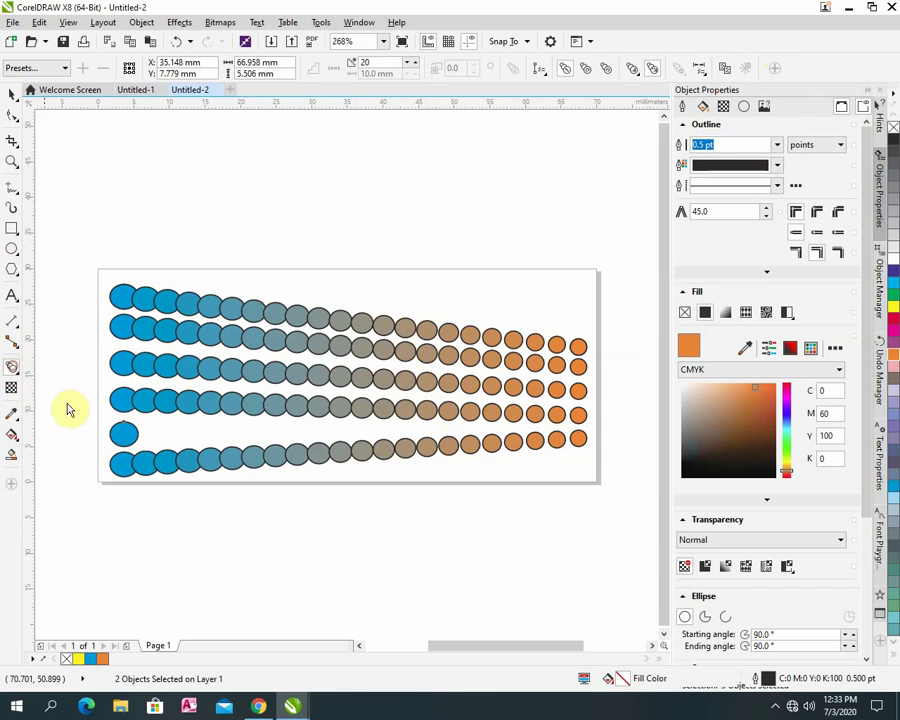
click(124, 436)
drag(132, 437, 567, 425)
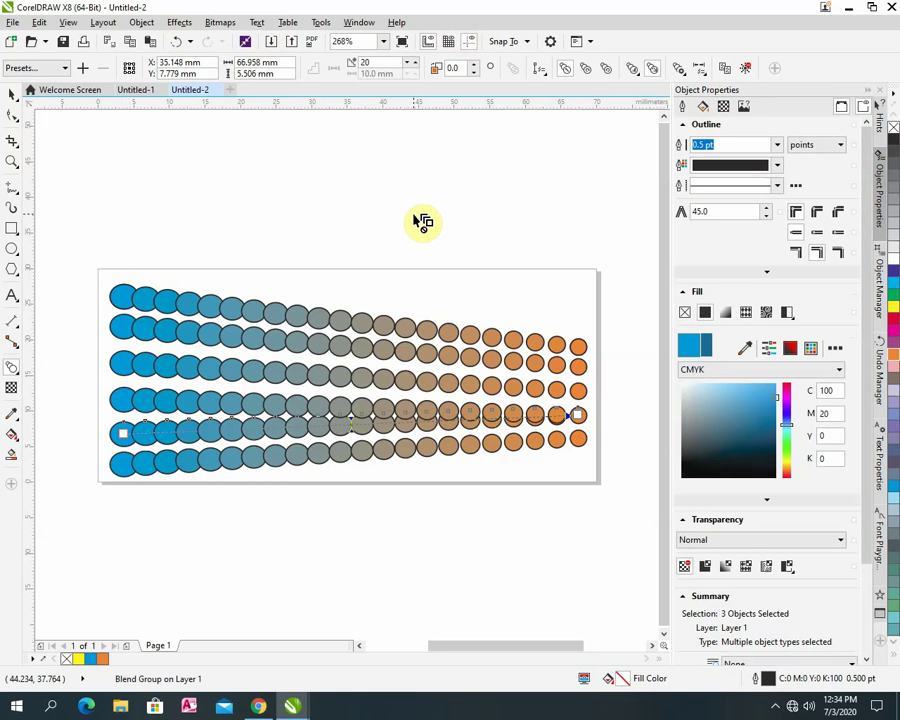
Move the first and second blend rows above the page, and shift the third and fourth rows into the page's upper half.
click(12, 94)
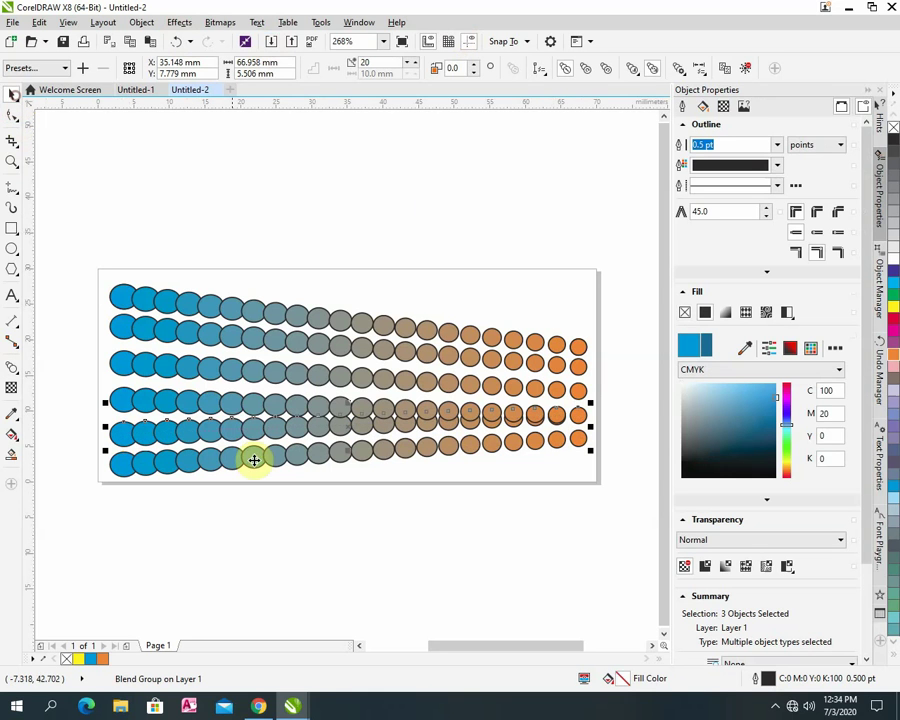
drag(255, 404, 255, 328)
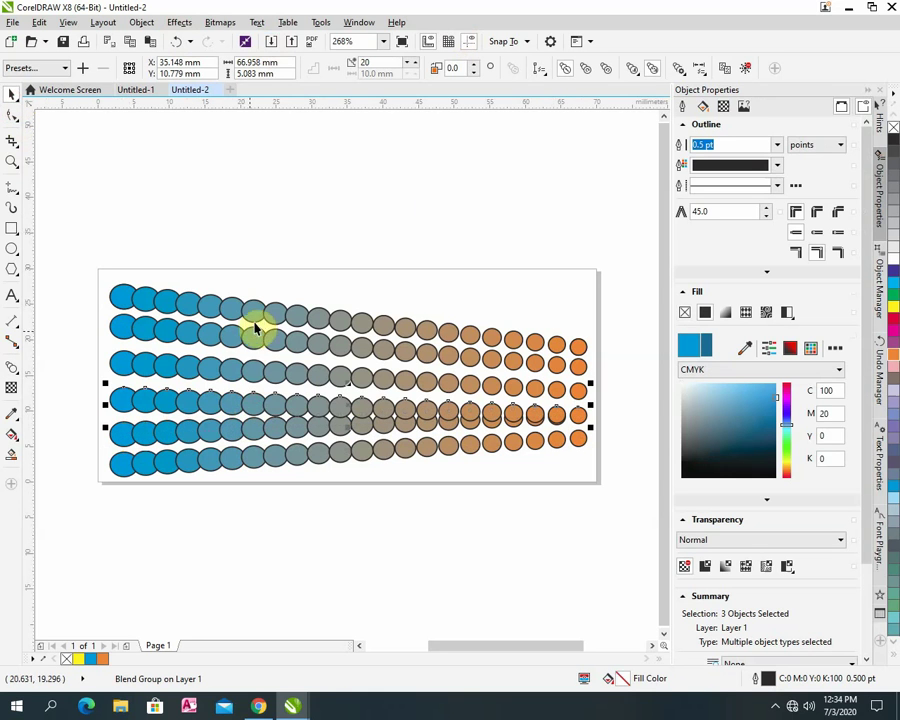
key(Escape)
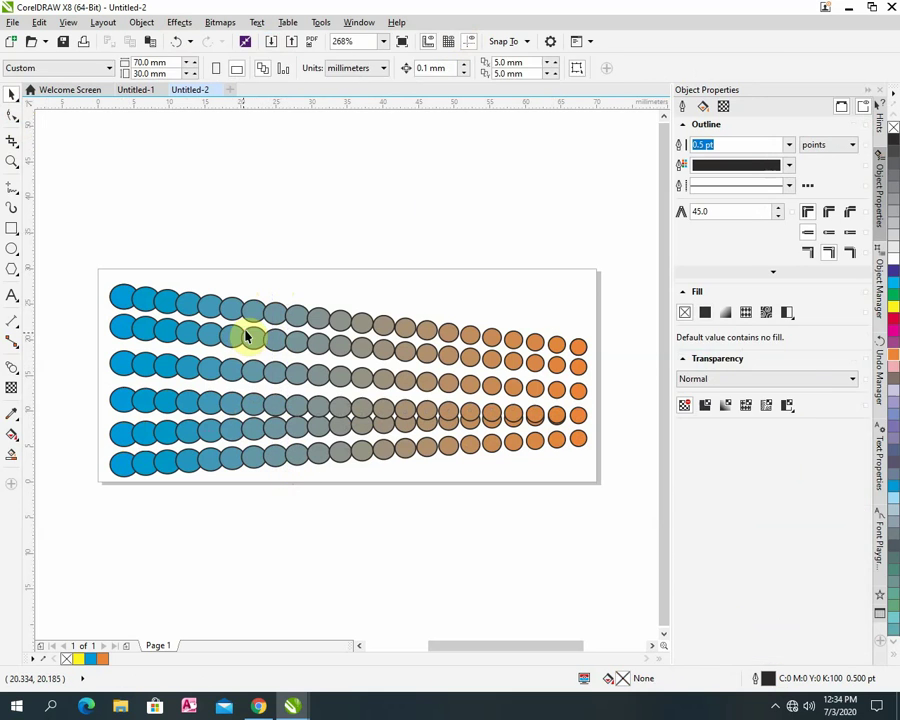
click(285, 370)
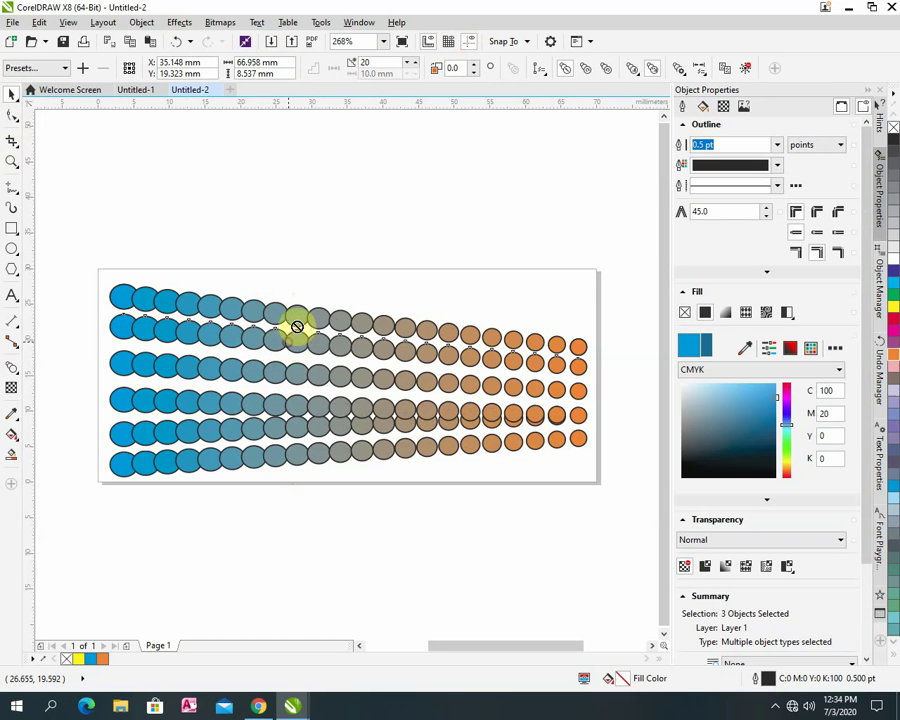
drag(297, 327, 325, 227)
drag(329, 327, 368, 192)
drag(364, 377, 366, 314)
drag(352, 398, 362, 330)
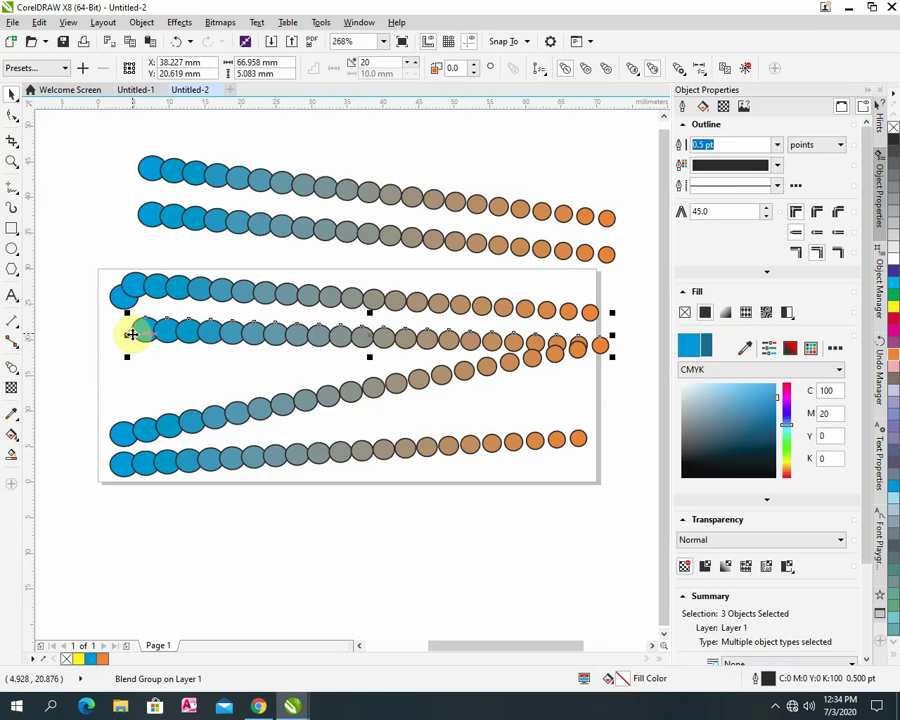
Narrow the fourth blend row to about 36 mm and the lowest row to about 34 mm, and move the lowest row toward the page centre.
drag(128, 333, 346, 334)
click(574, 443)
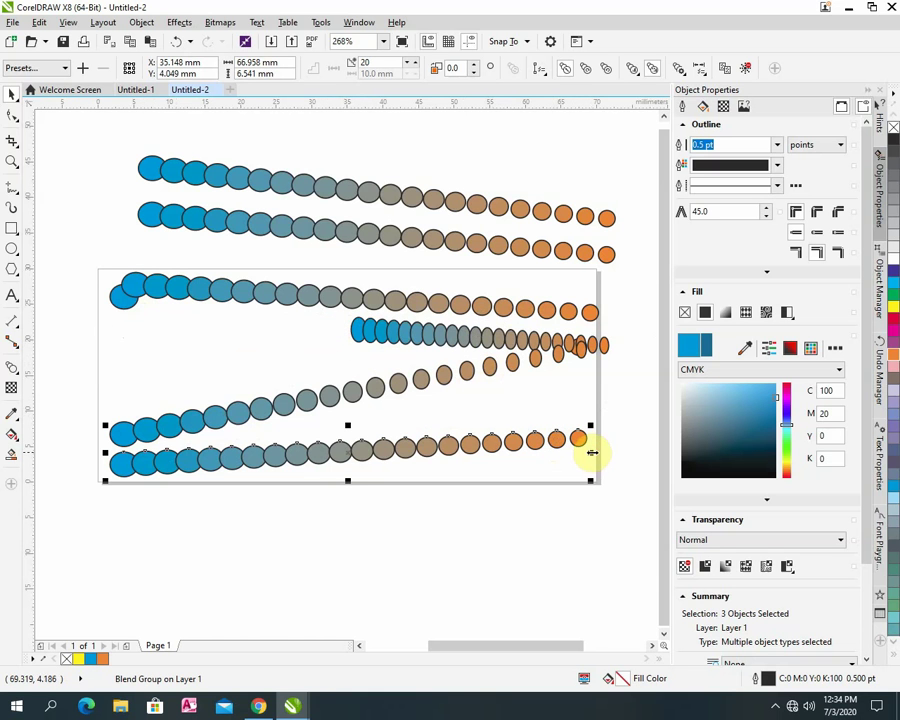
drag(591, 453, 347, 453)
drag(235, 452, 310, 462)
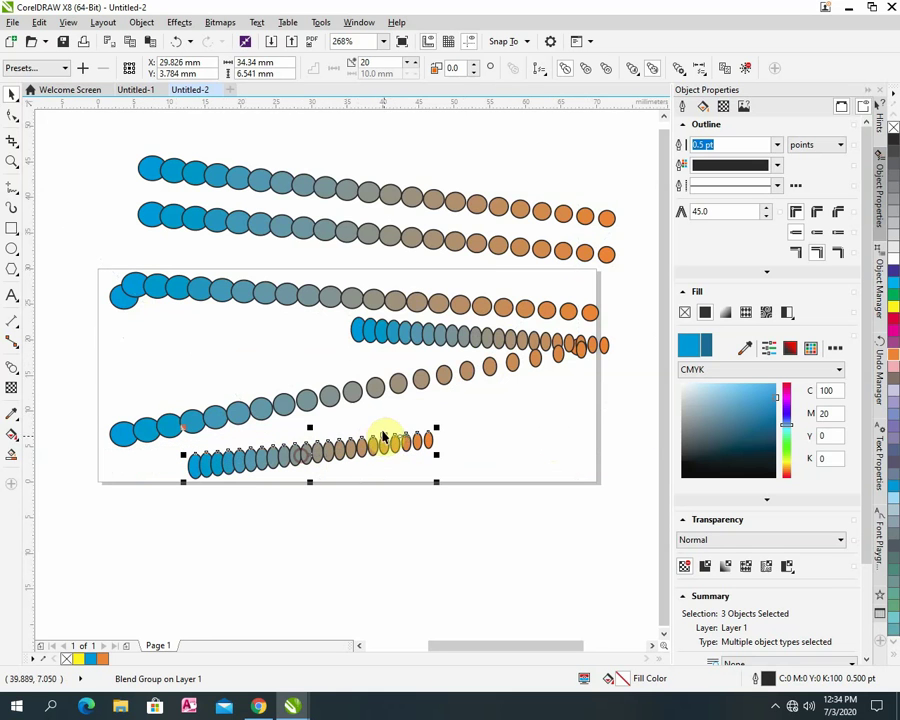
Move the narrowed fourth row and the third row above the page, and delete the leftover single blue and orange ellipses.
mouse_move(428, 338)
mouse_down()
mouse_move(500, 207)
mouse_move(490, 158)
mouse_up()
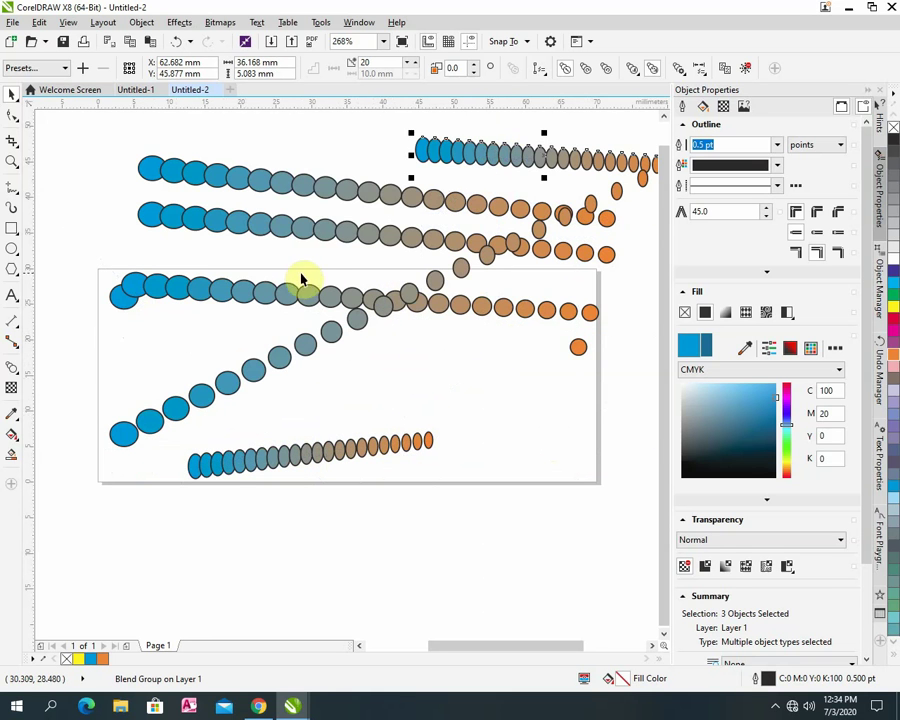
drag(300, 282, 306, 176)
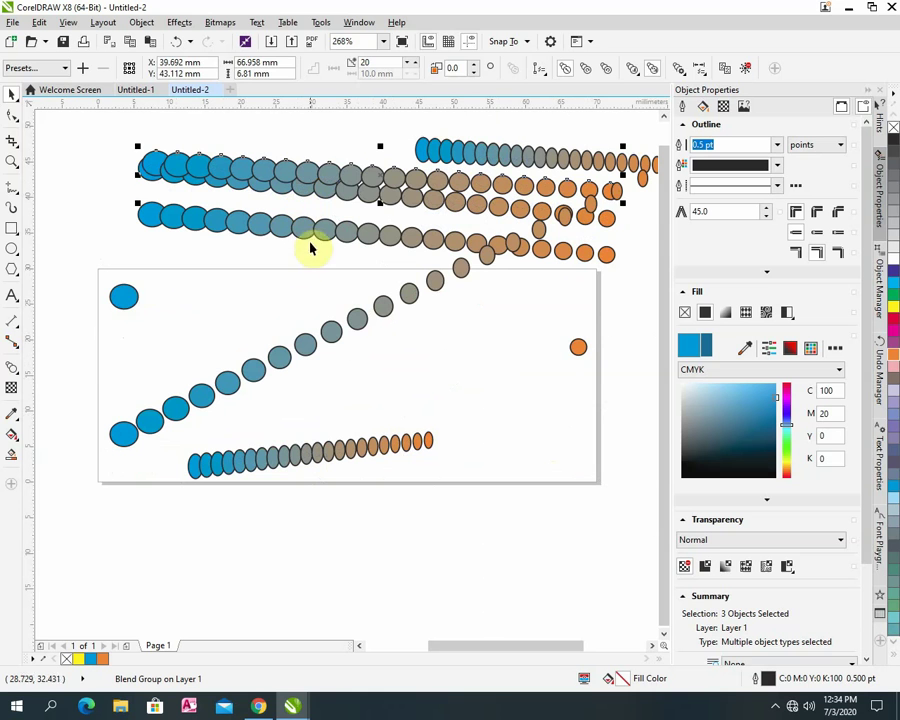
click(127, 296)
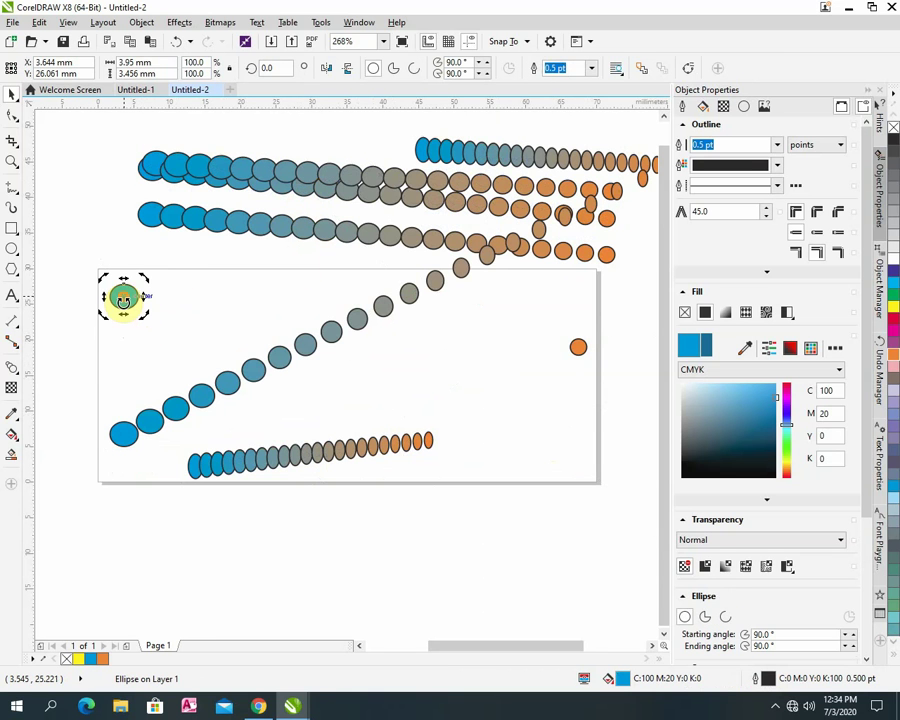
key(Delete)
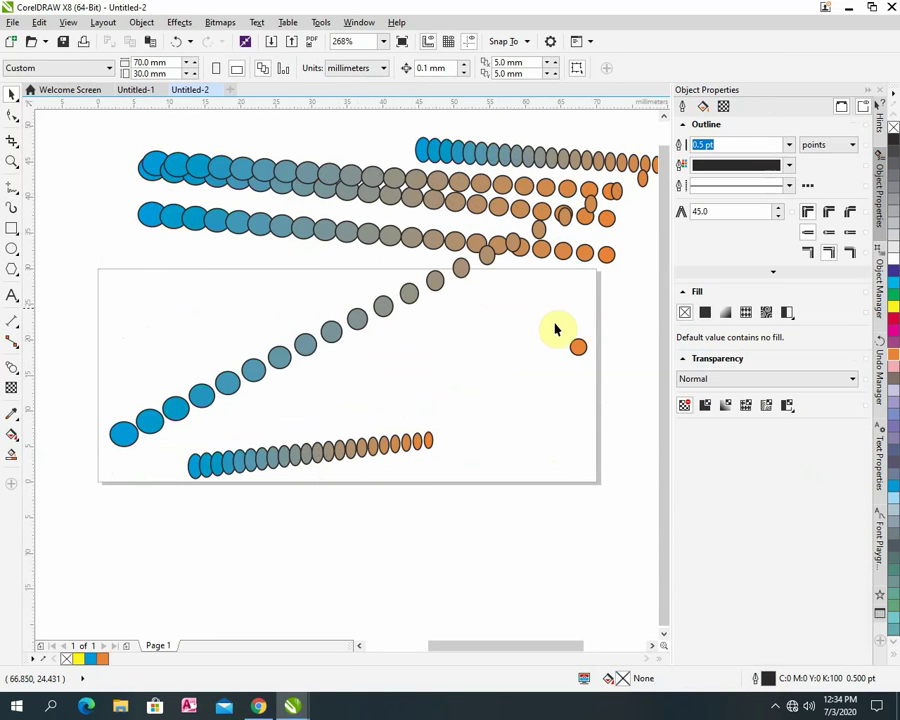
click(578, 349)
key(Delete)
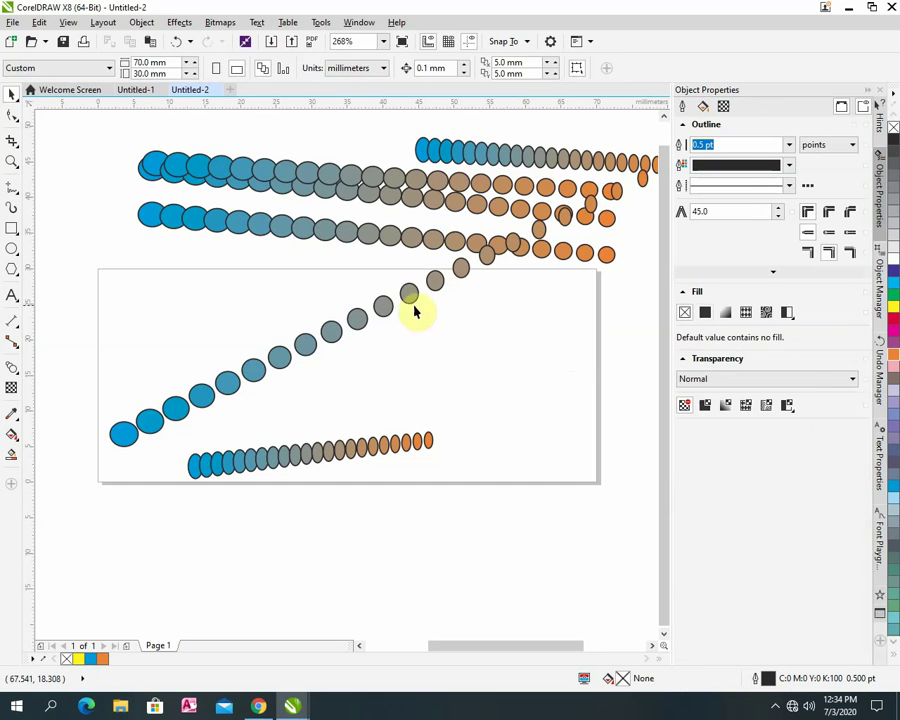
Shrink the diagonal fifth-row blend to about 28 × 14 mm above the page, and select the narrowed lowest row.
click(309, 344)
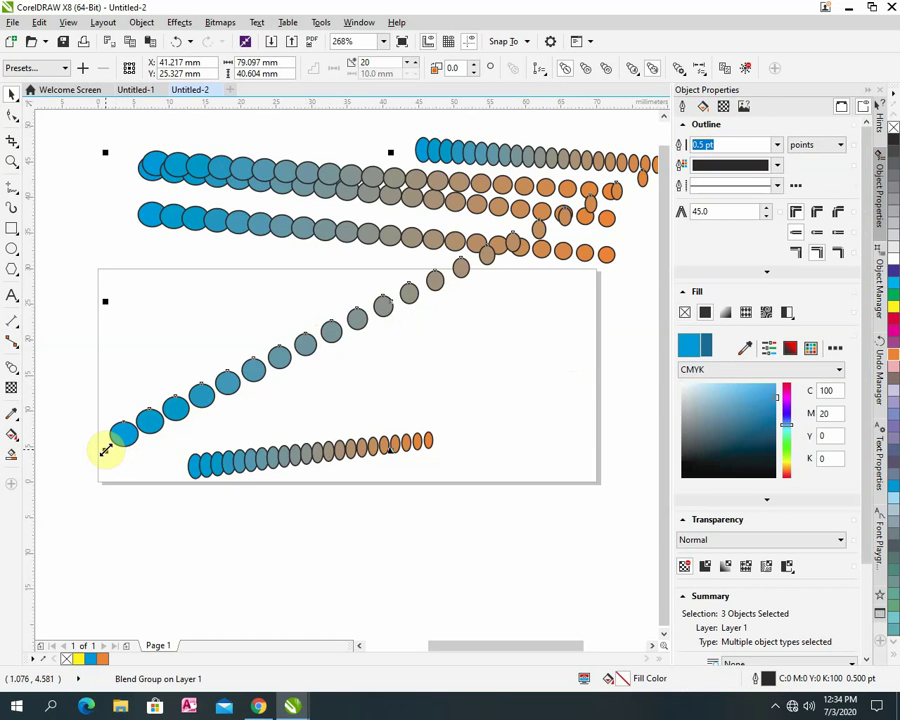
drag(105, 450, 470, 321)
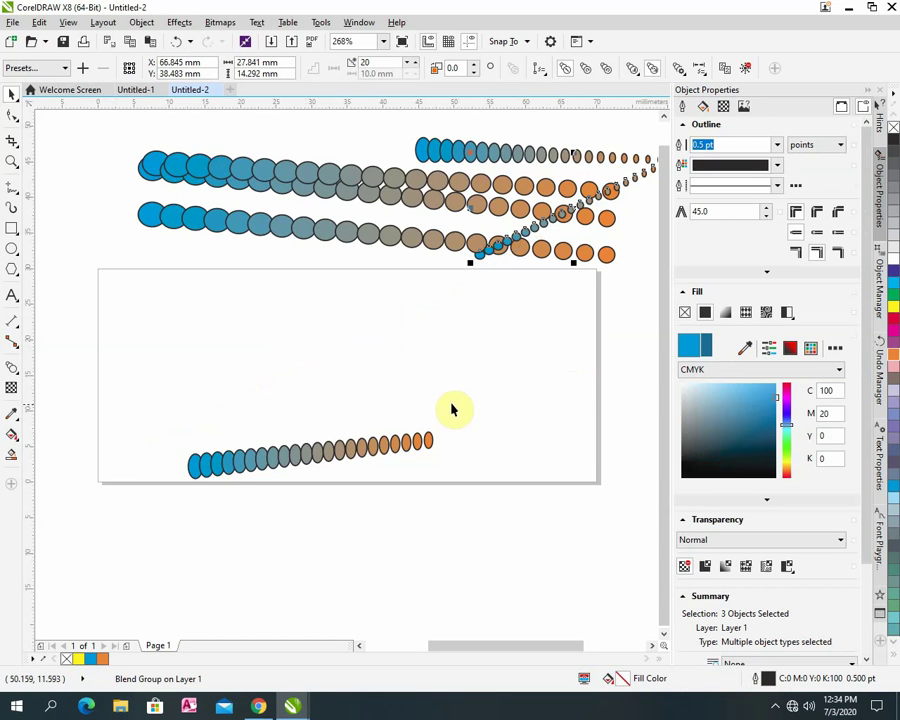
click(410, 441)
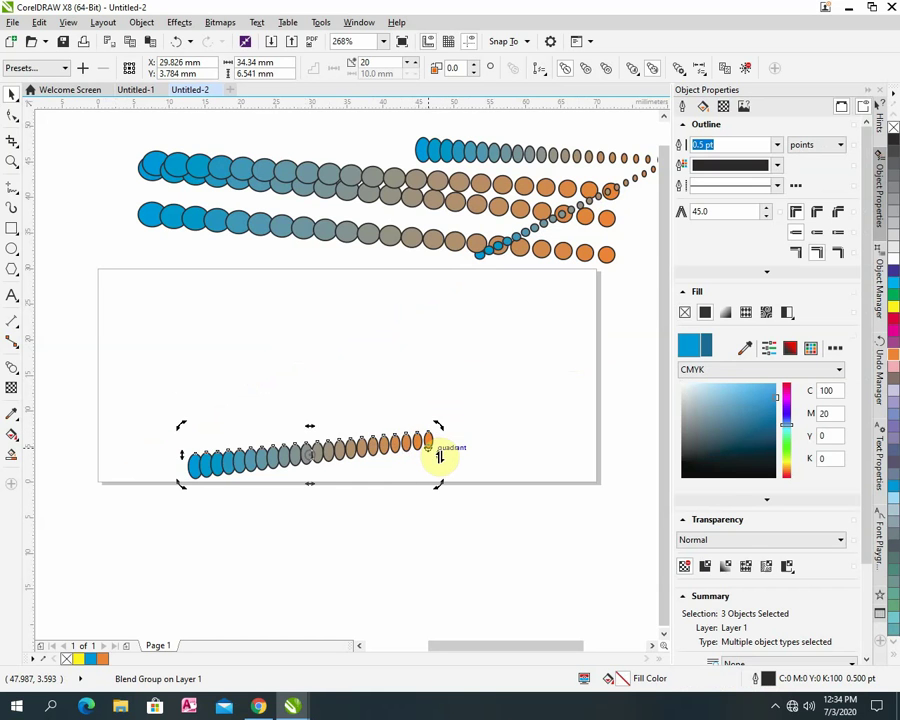
Skew the narrowed lowest blend row into a steep diagonal and rotate it upright, about 2.7 × 45 mm.
drag(439, 456, 201, 287)
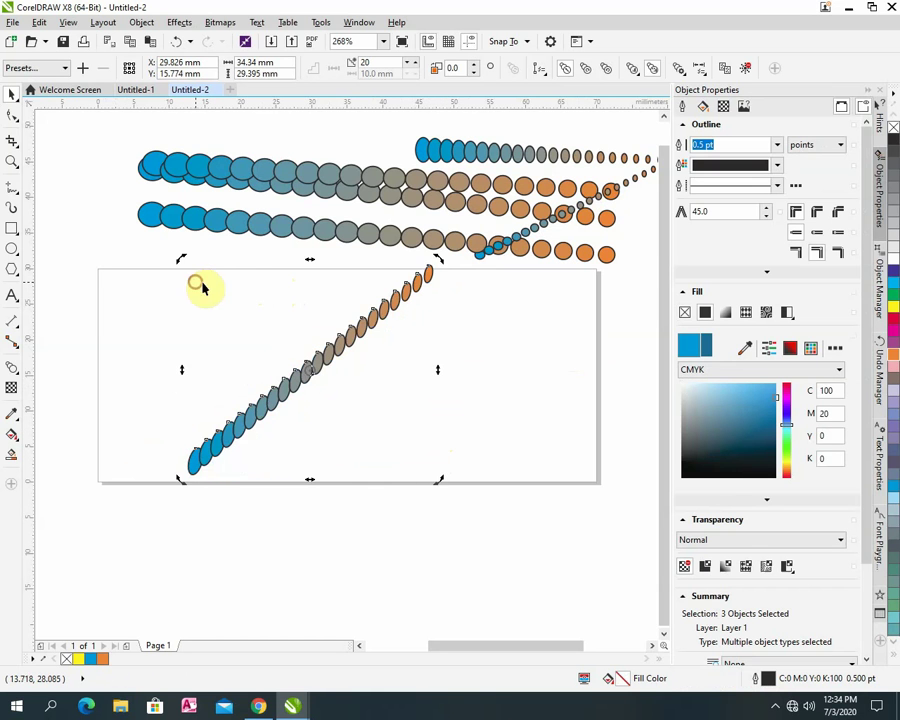
drag(440, 258, 305, 248)
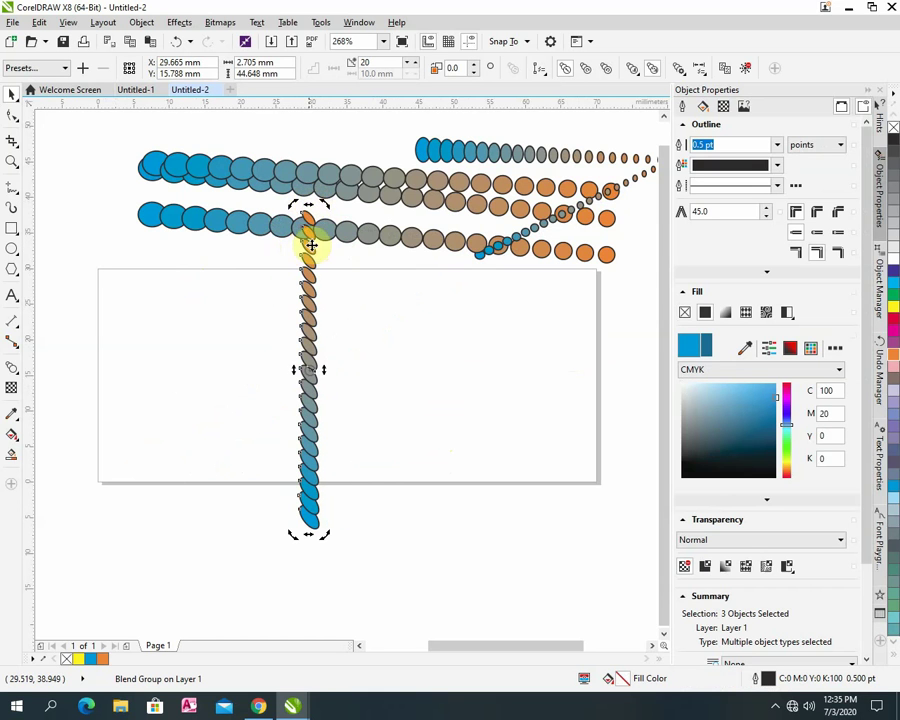
click(372, 330)
click(310, 246)
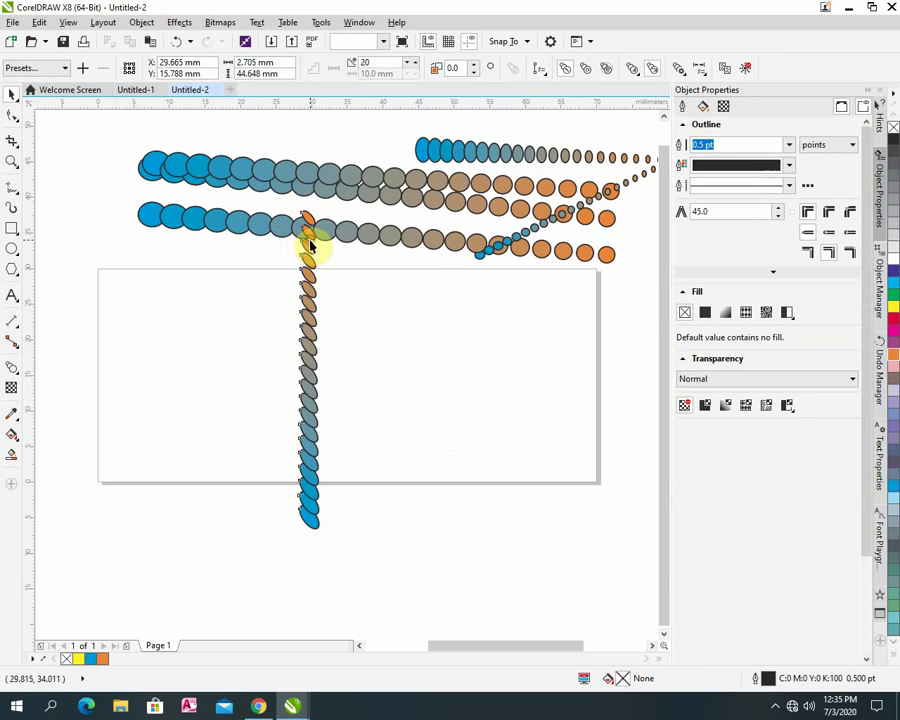
Place the upright row along the page's left edge and resize it to the page height, about 2.7 × 30 mm.
drag(309, 206, 305, 383)
drag(310, 440, 112, 400)
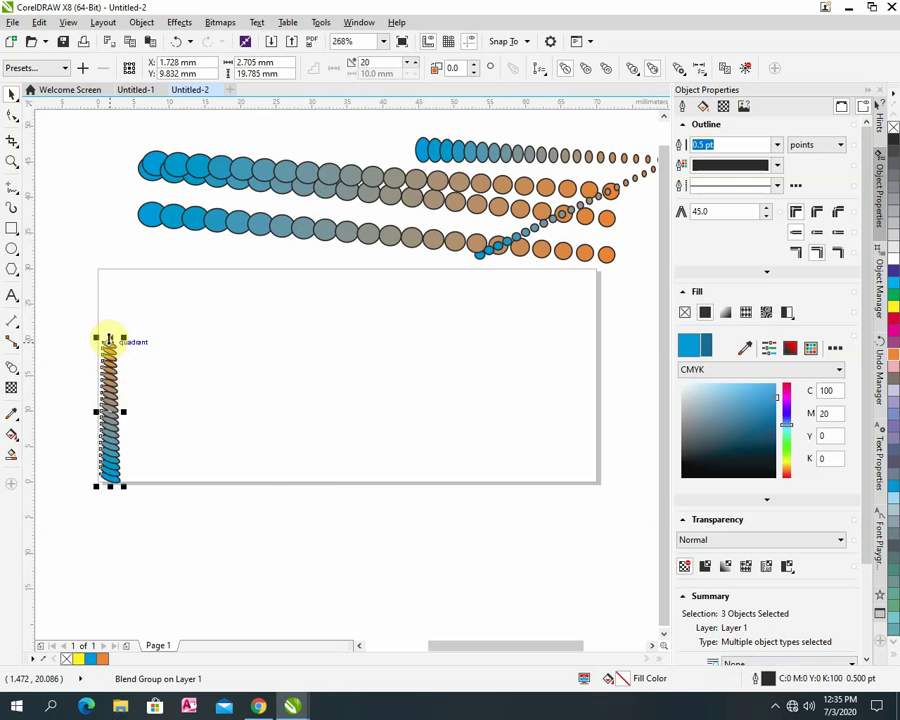
drag(110, 336, 112, 268)
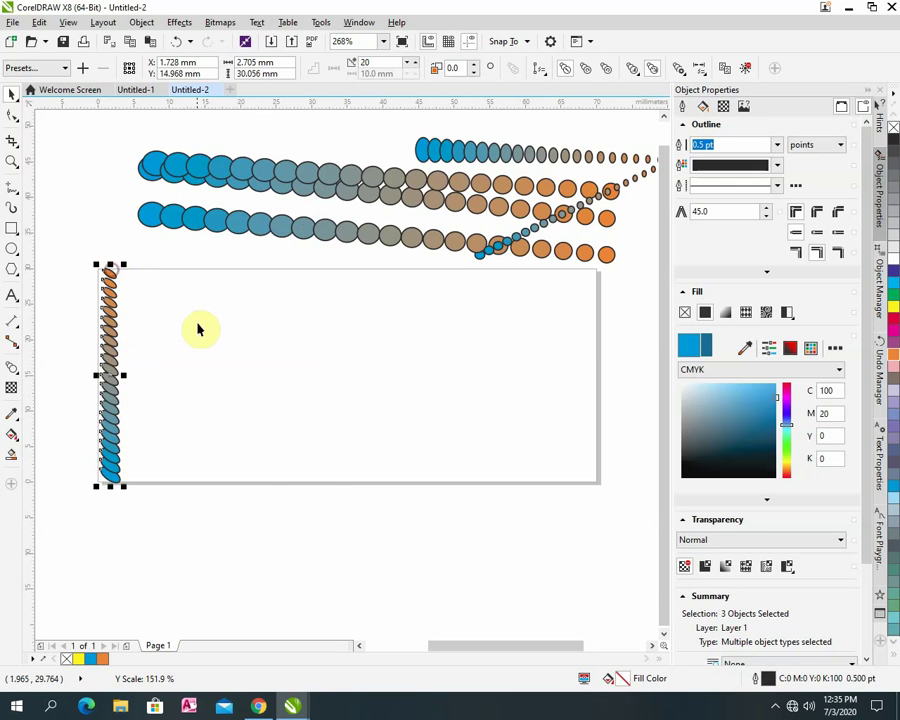
click(220, 370)
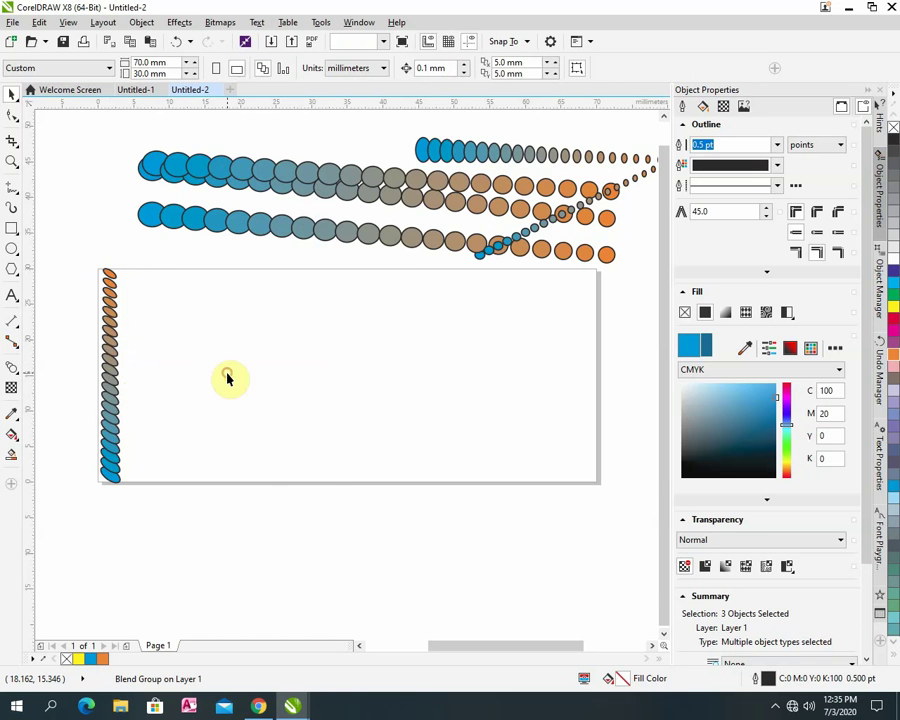
Move the lowest large blend row from above the page onto its middle and shrink it to about 27 × 3.5 mm.
click(398, 238)
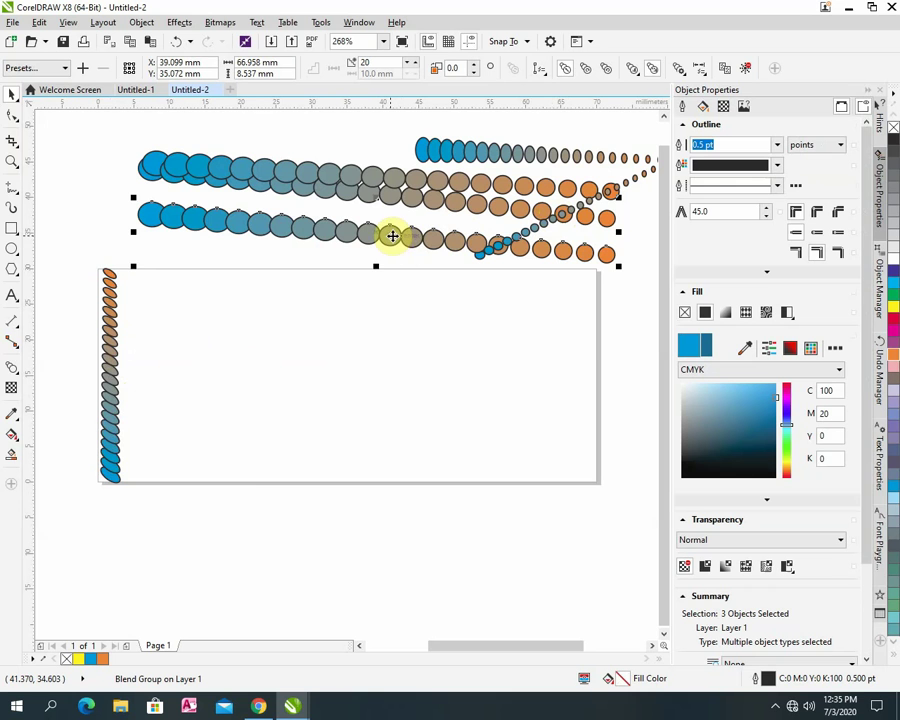
drag(392, 236, 396, 383)
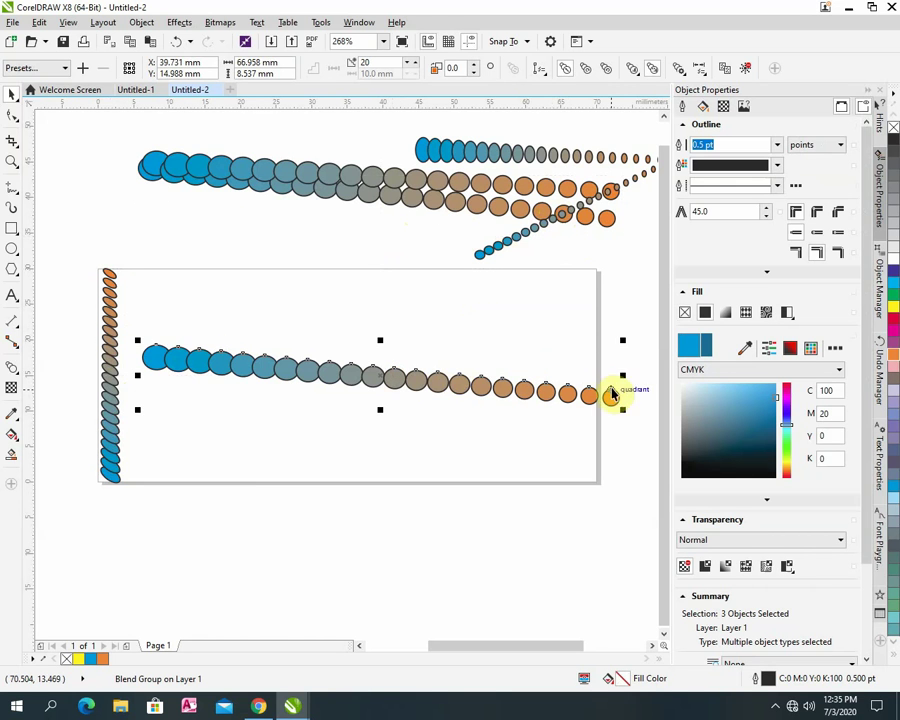
drag(613, 398, 386, 368)
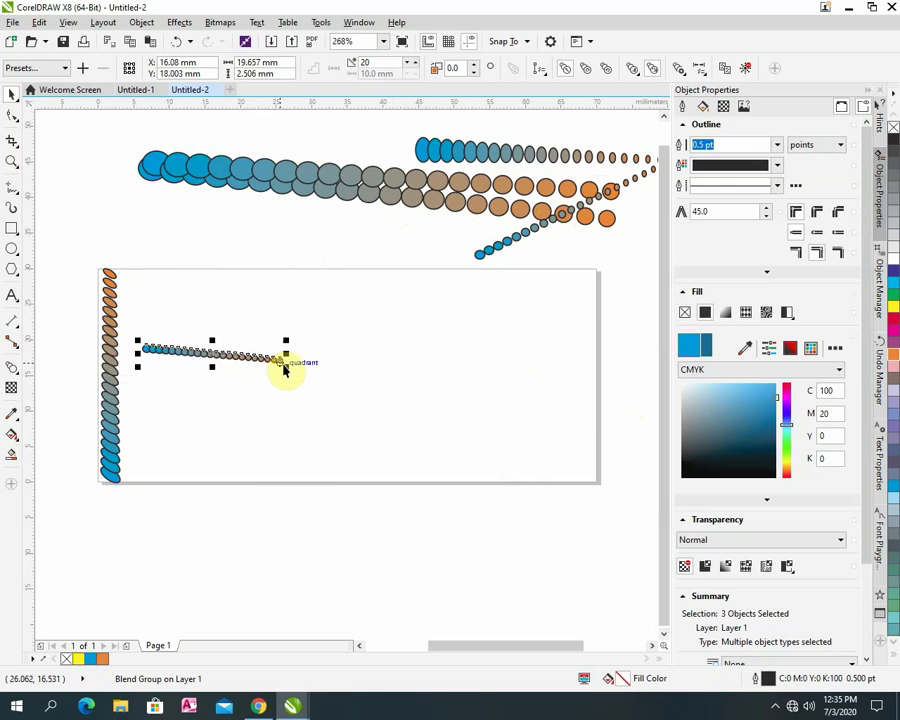
drag(285, 364, 339, 366)
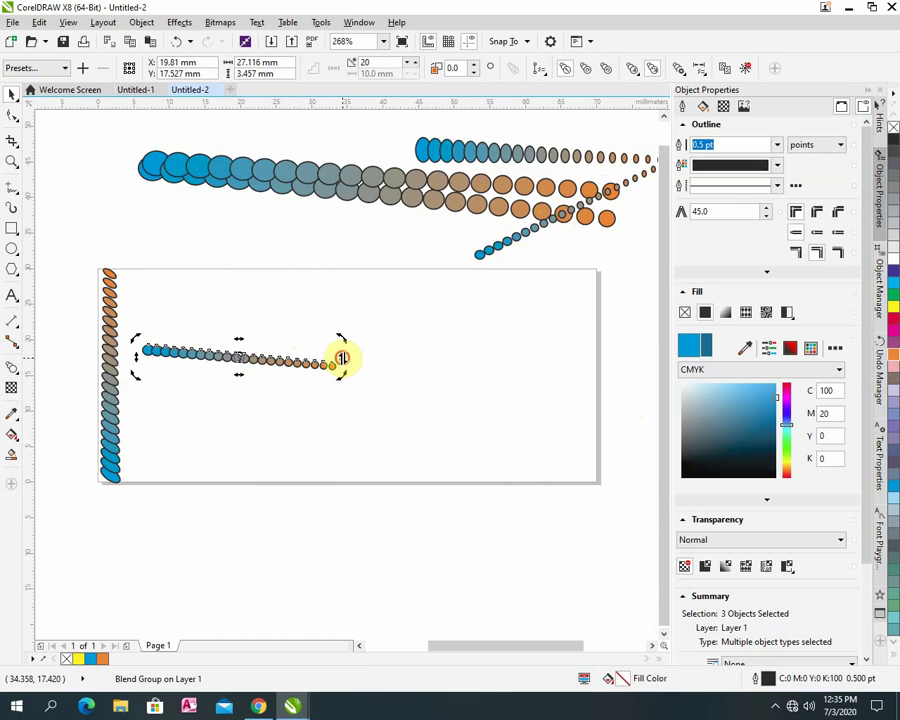
Skew the shrunken row upward into a diagonal and rotate it upright, about 2.2 × 31 mm.
drag(342, 358, 297, 233)
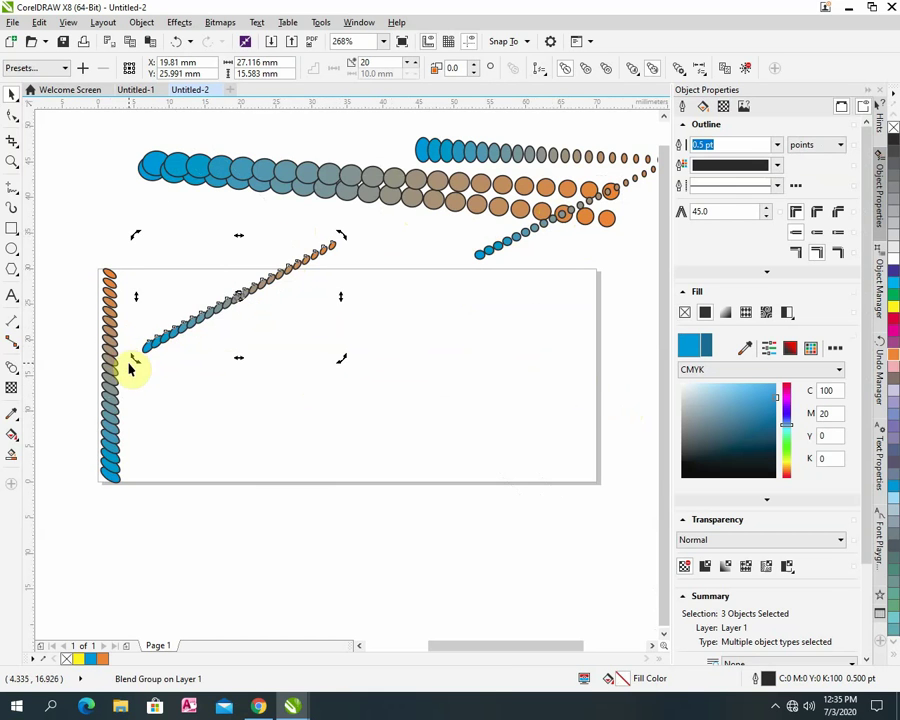
drag(138, 356, 247, 413)
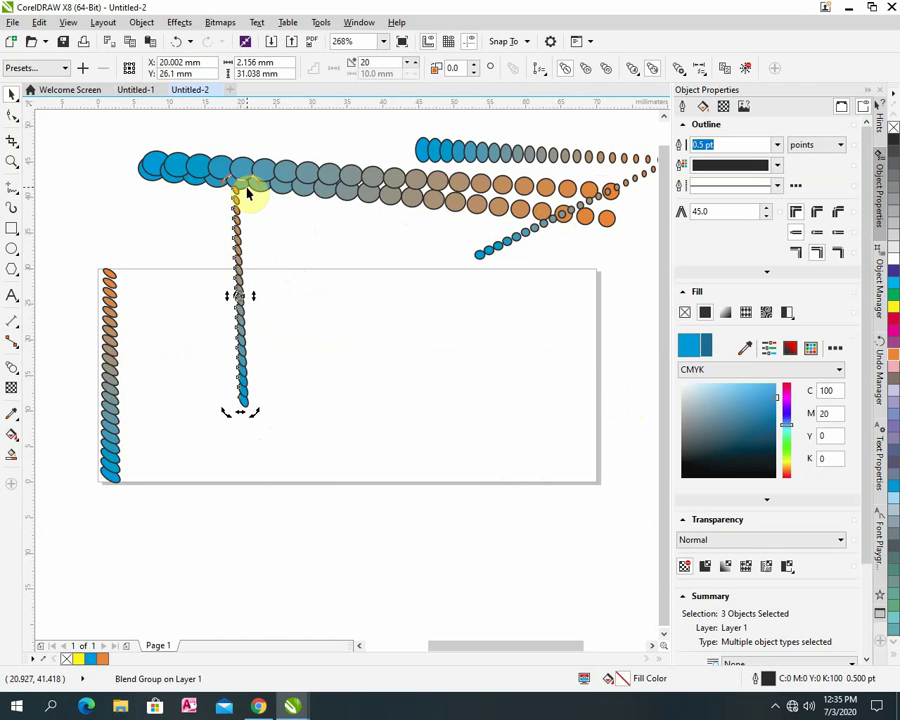
click(310, 312)
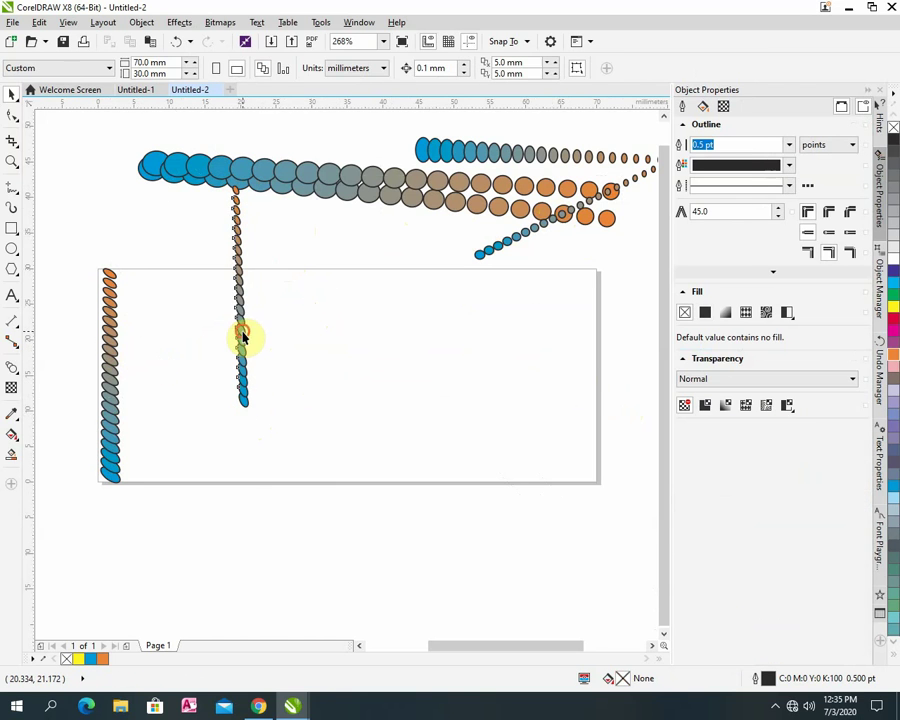
Place the second upright row along the page's right edge and resize it to about 4.6 × 28.8 mm.
click(242, 338)
drag(236, 180, 604, 268)
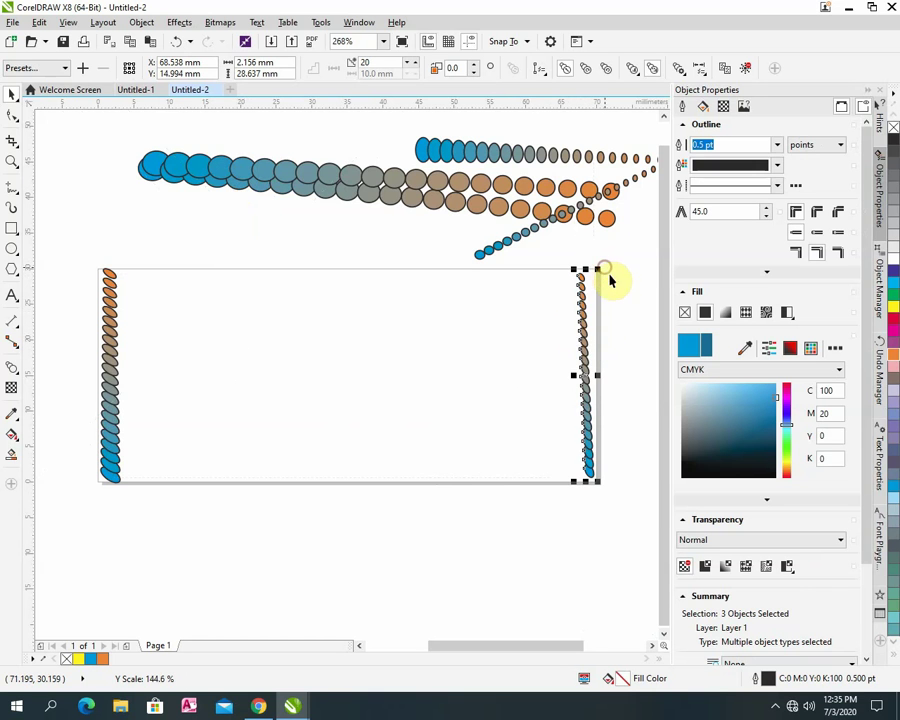
drag(572, 375, 577, 327)
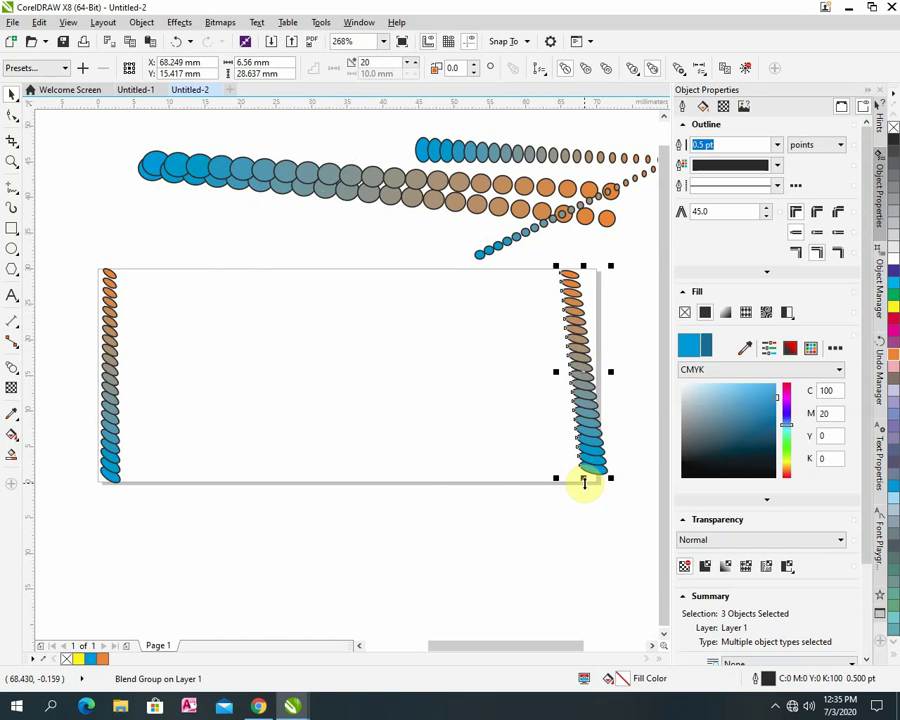
mouse_move(584, 480)
mouse_down()
mouse_move(560, 477)
mouse_move(585, 468)
mouse_move(580, 462)
mouse_up()
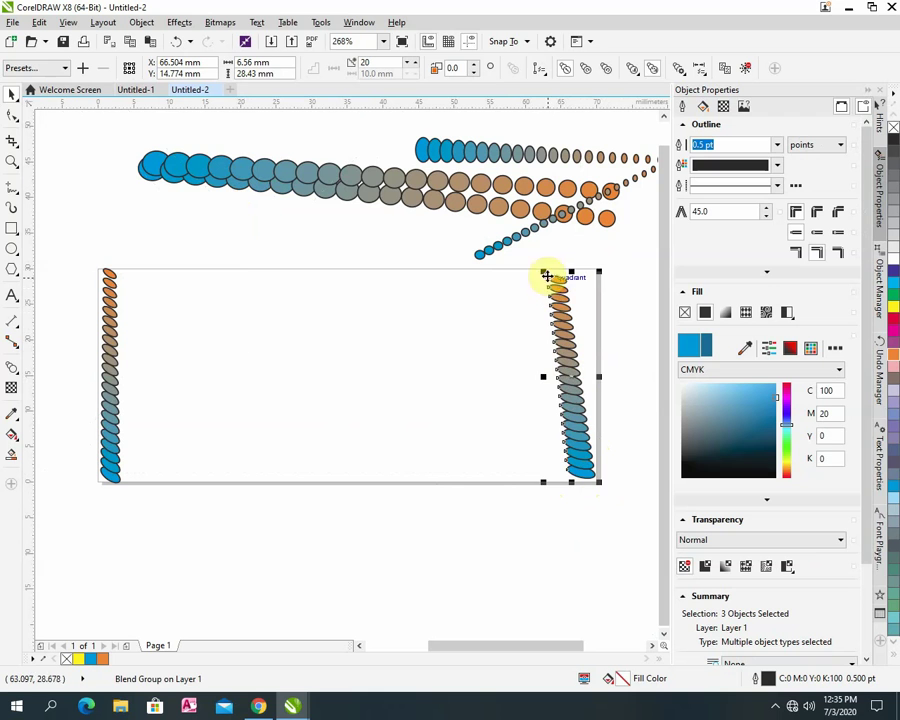
drag(543, 272, 572, 269)
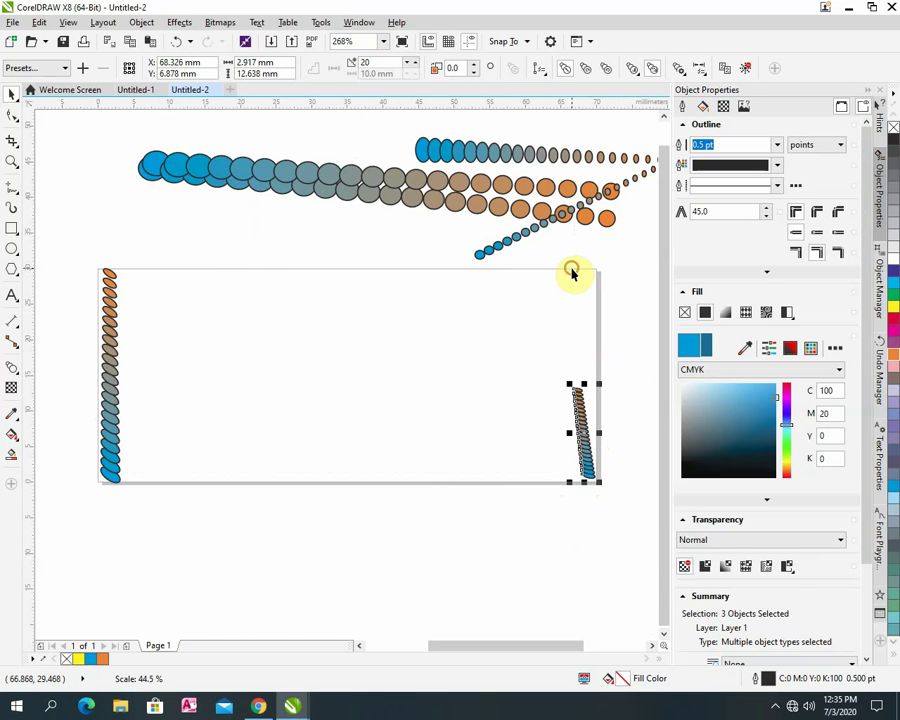
drag(569, 383, 591, 289)
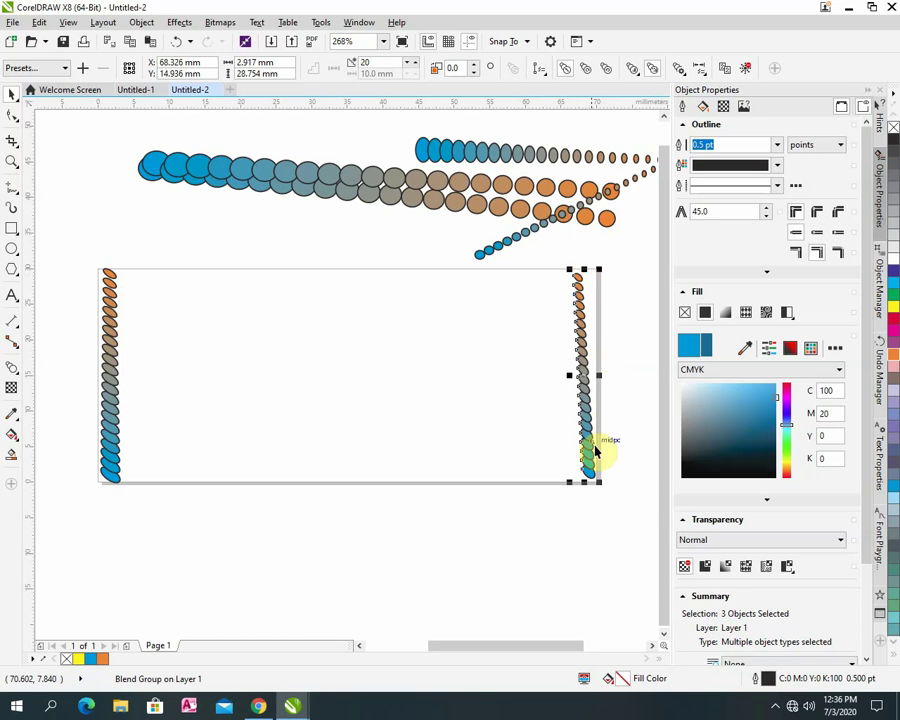
drag(570, 377, 557, 378)
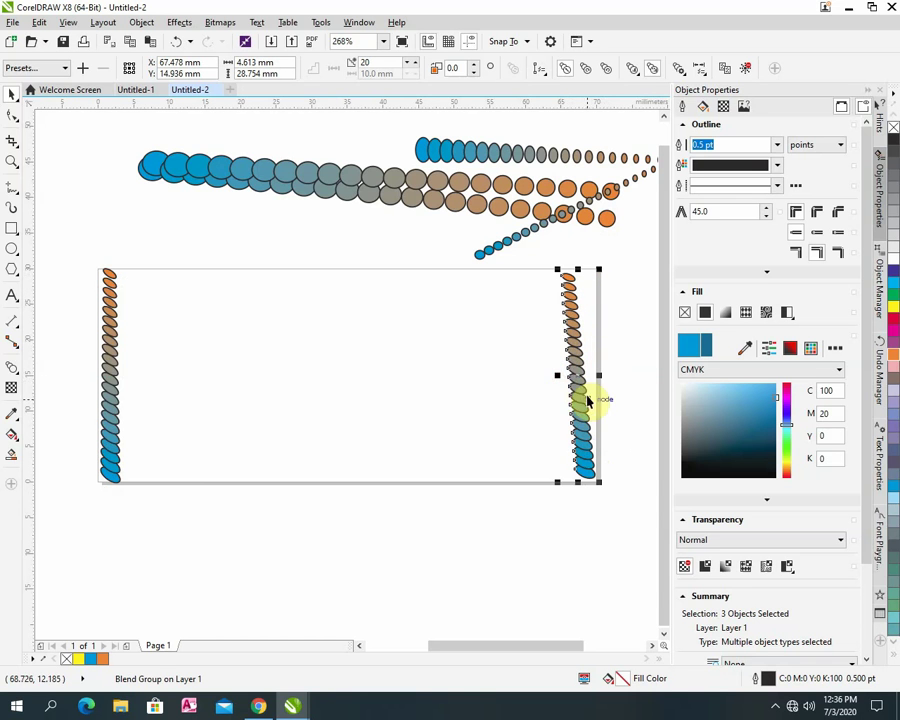
click(499, 527)
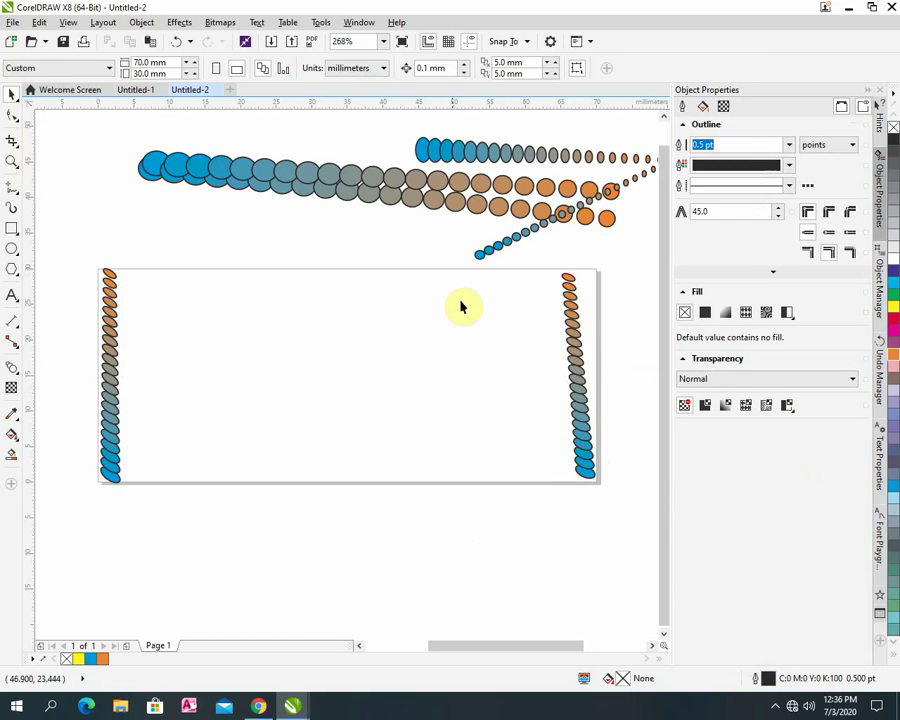
Move the lower of the two overlapping large rows to the page's bottom edge and skew it level, about 67 × 4.2 mm.
click(386, 192)
drag(380, 184, 368, 447)
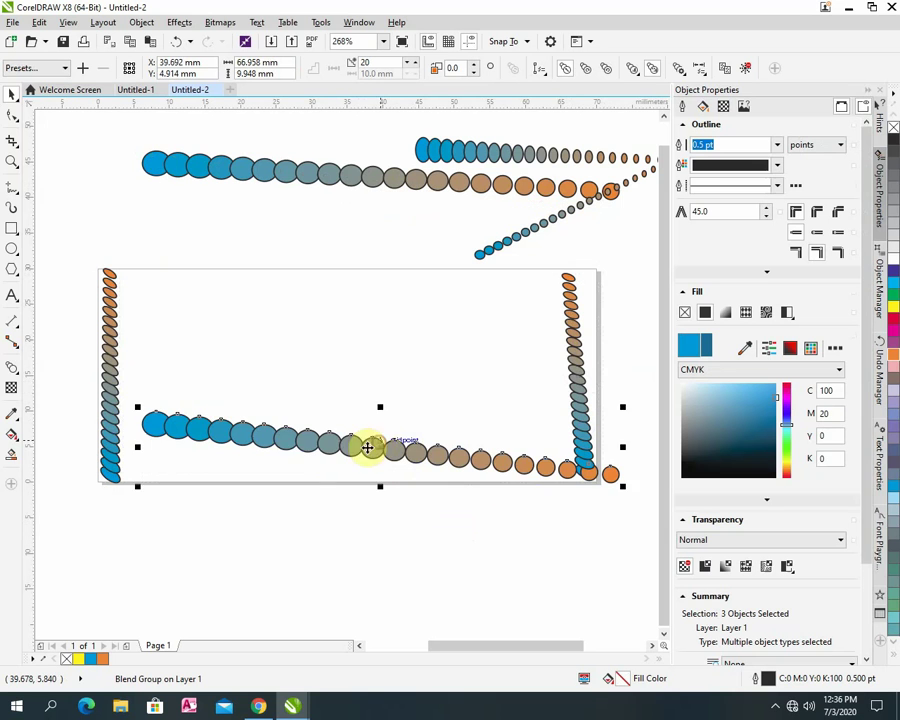
click(358, 447)
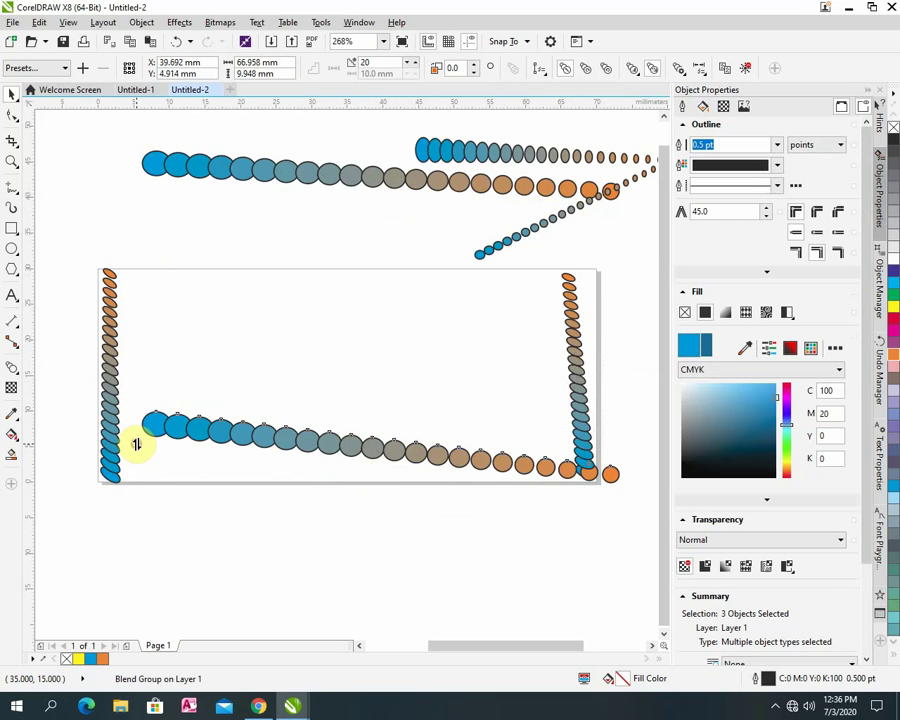
drag(136, 444, 132, 489)
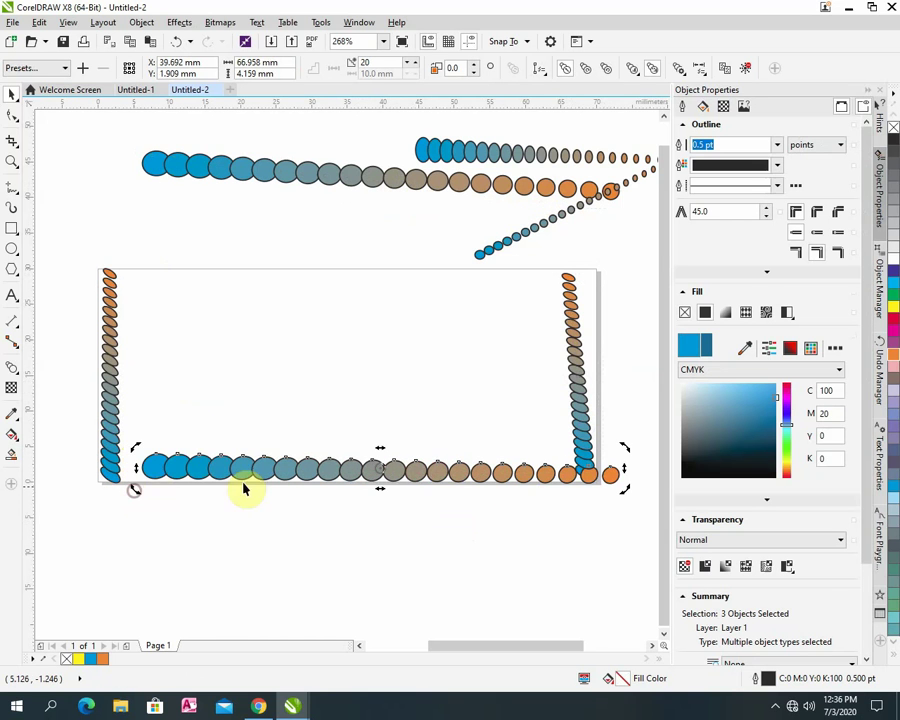
Rotate the levelled bottom row into a descending diagonal about 48 × 48 mm, with its orange end uppermost, and reselect it.
drag(392, 468, 372, 462)
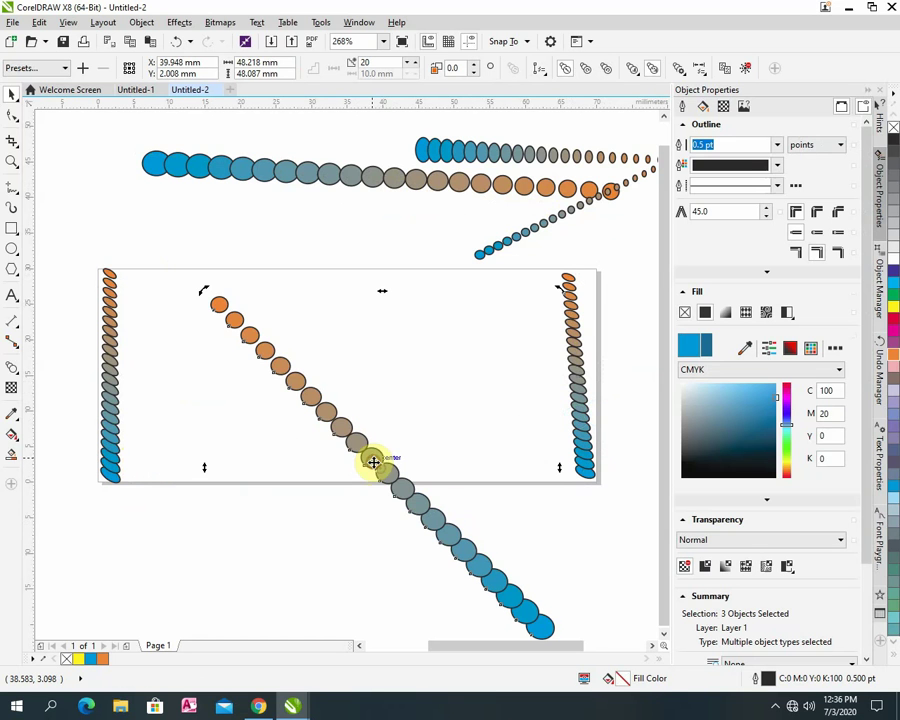
click(241, 341)
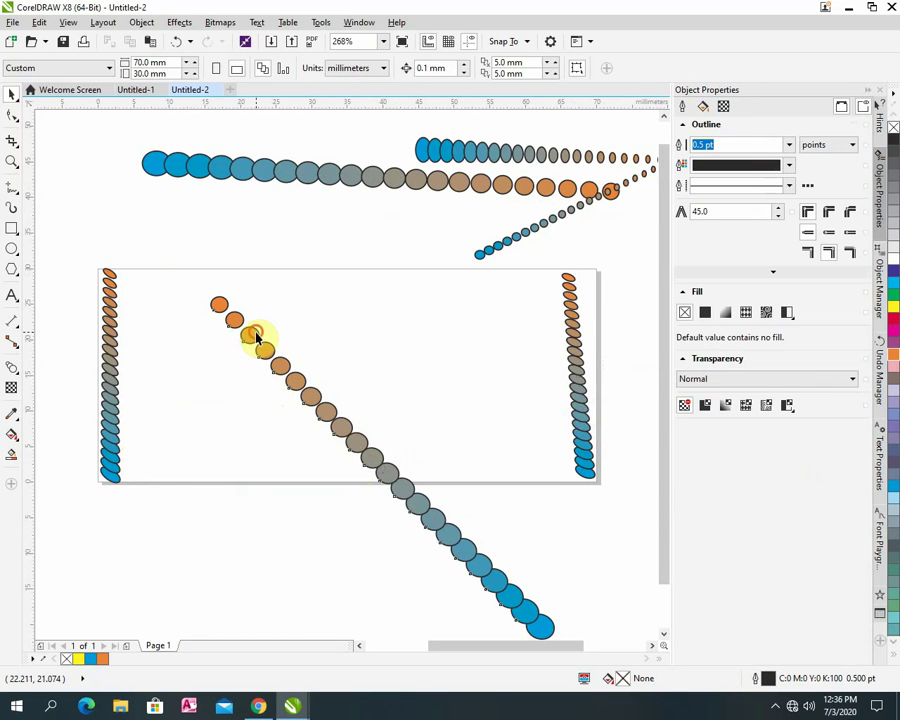
click(233, 317)
click(416, 348)
click(287, 368)
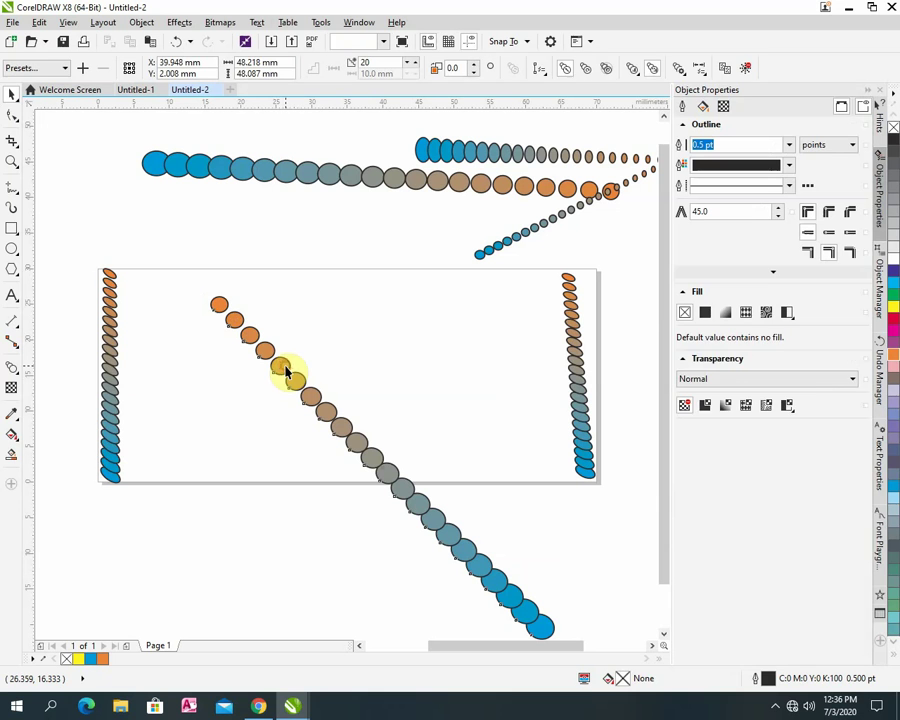
Split the diagonal blend at two intermediate ellipses in its orange half using the Blend tool.
key(b)
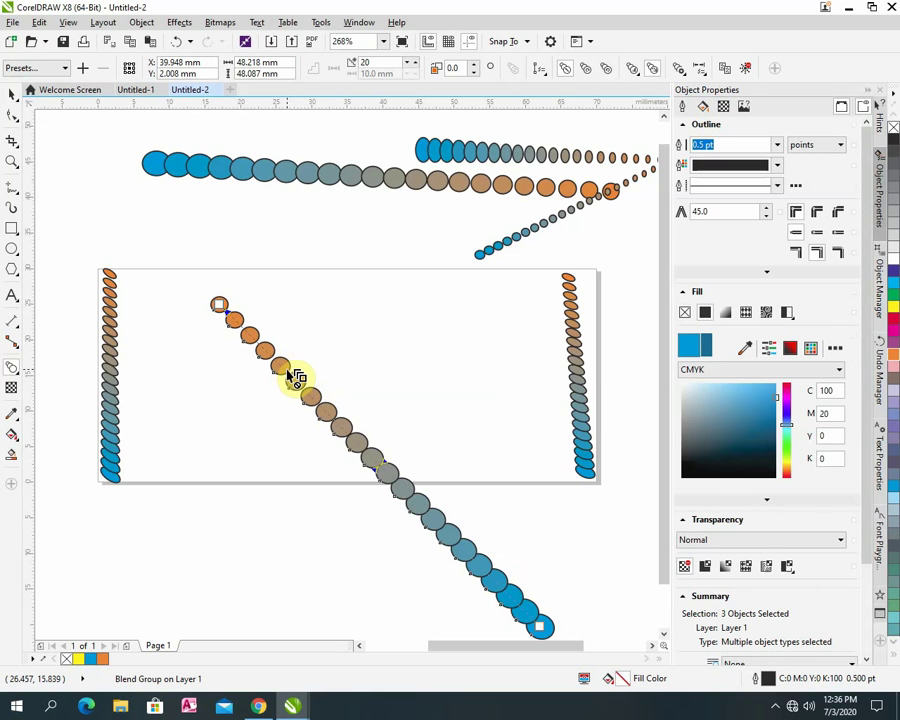
click(296, 378)
click(396, 400)
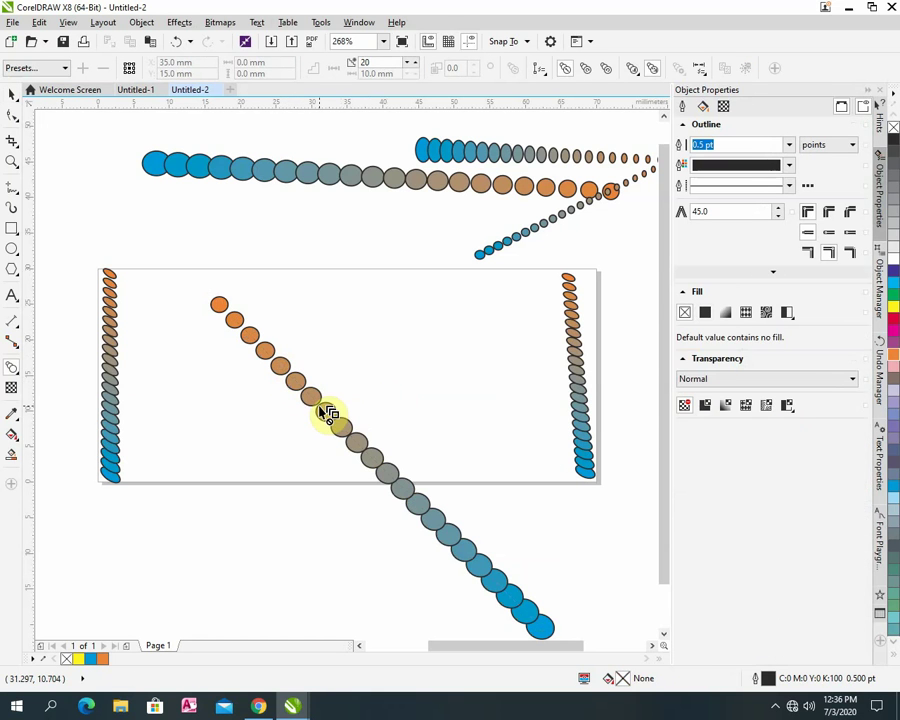
click(328, 413)
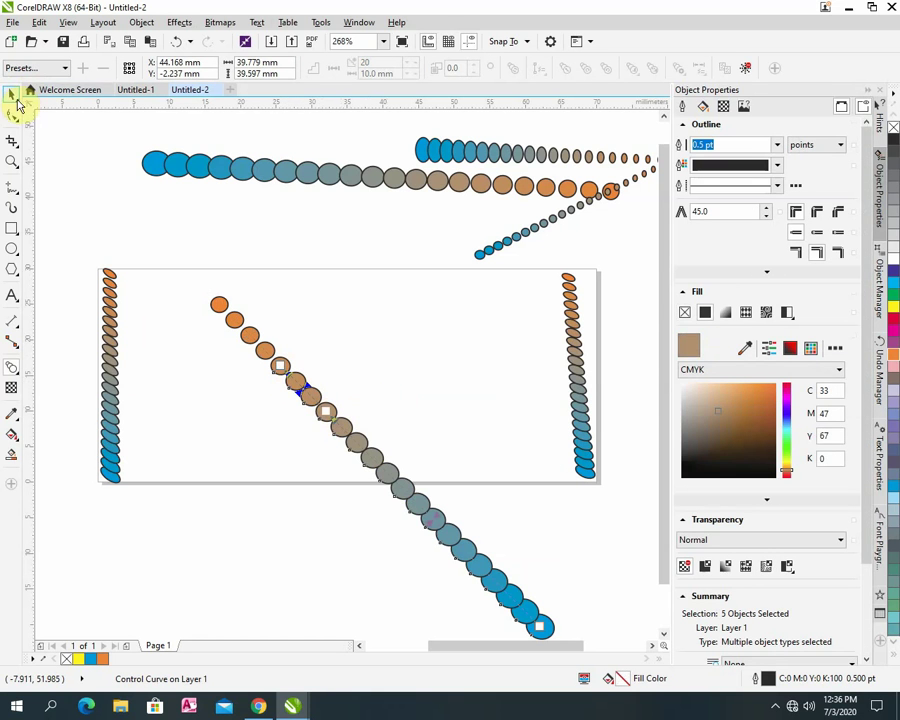
click(14, 94)
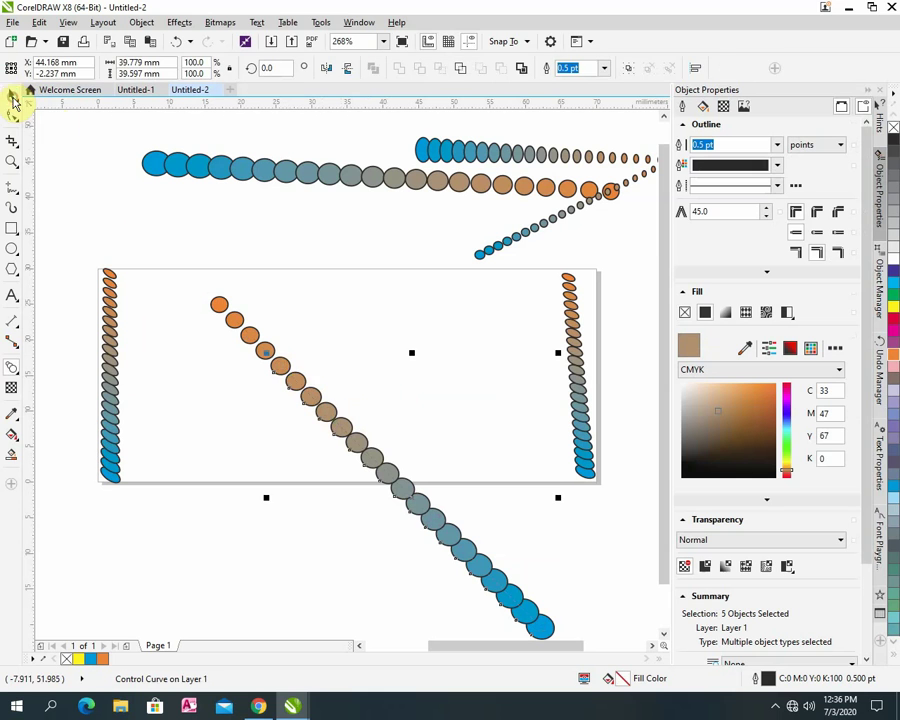
double_click(300, 385)
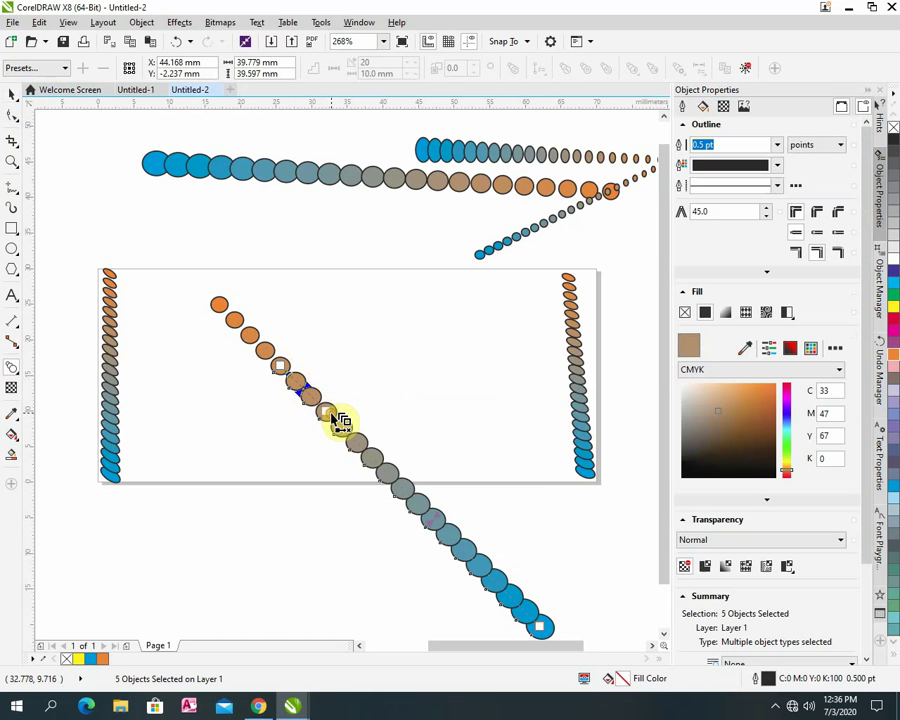
Move the split blend's orange end toward the page's lower left, and rotate the three-step blend segment to about 11 × 44 mm.
drag(335, 420, 225, 308)
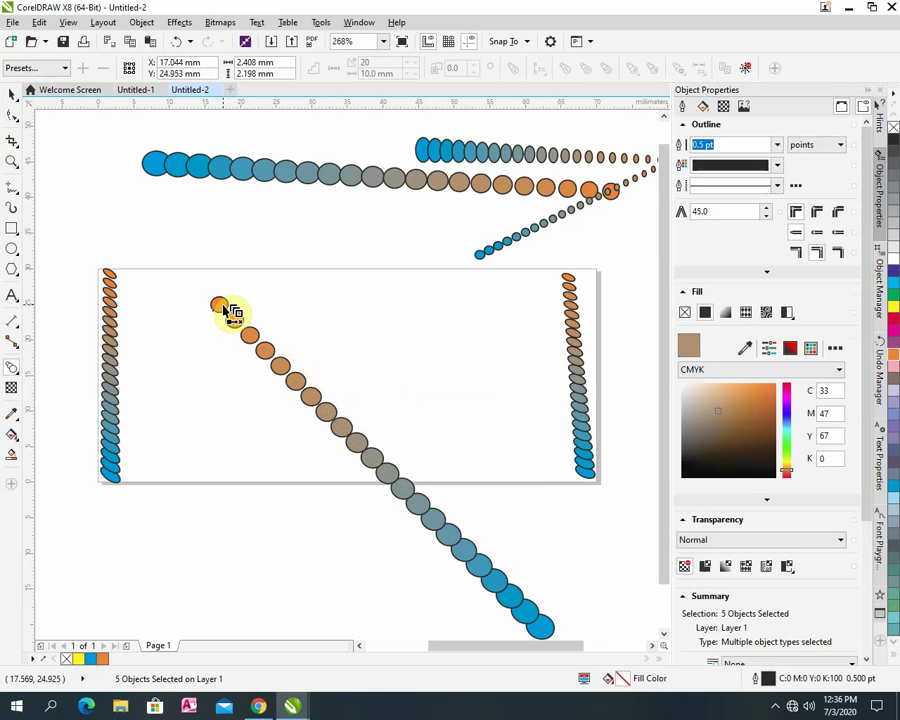
click(228, 311)
click(12, 95)
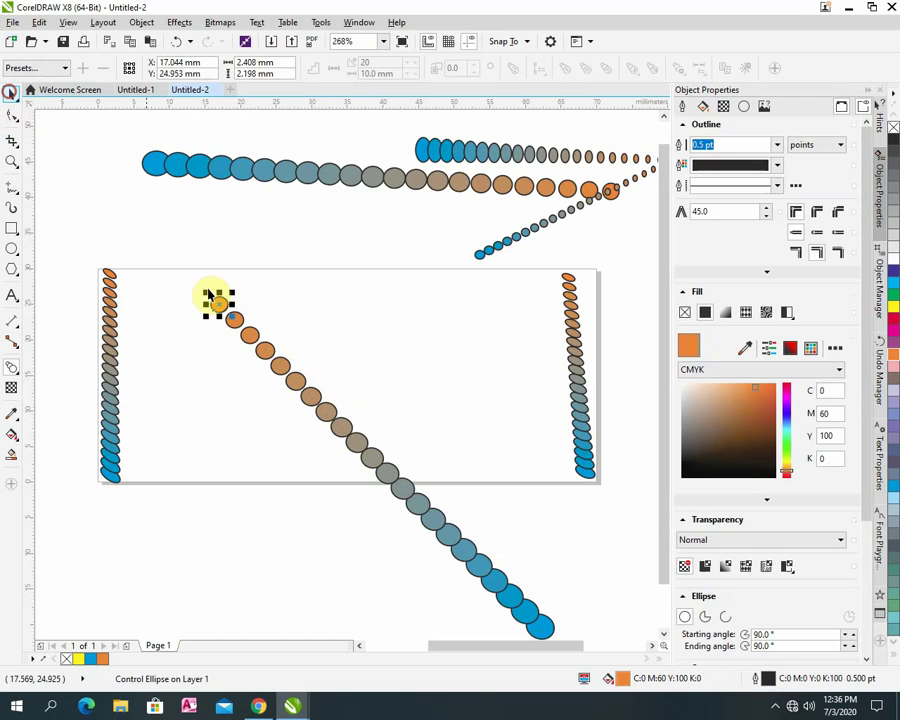
drag(216, 296, 170, 410)
click(263, 348)
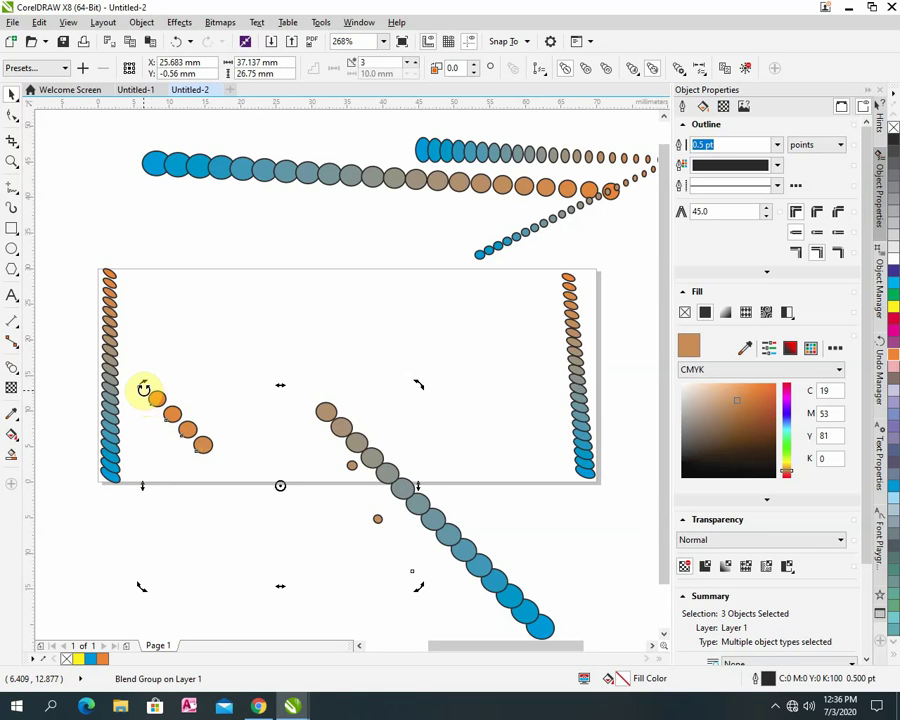
drag(144, 388, 246, 315)
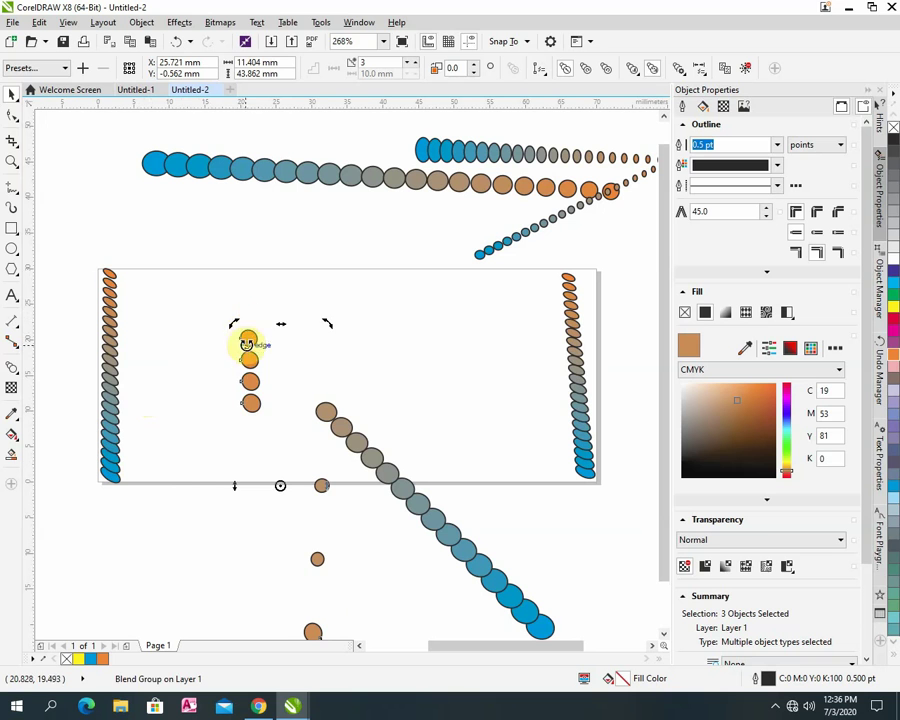
Rotate and resize the three-step blend segment to about 17 × 15 mm, placing it in the page's left half.
mouse_move(250, 377)
mouse_down()
mouse_move(194, 354)
mouse_move(234, 332)
mouse_move(260, 336)
mouse_move(258, 377)
mouse_up()
click(272, 325)
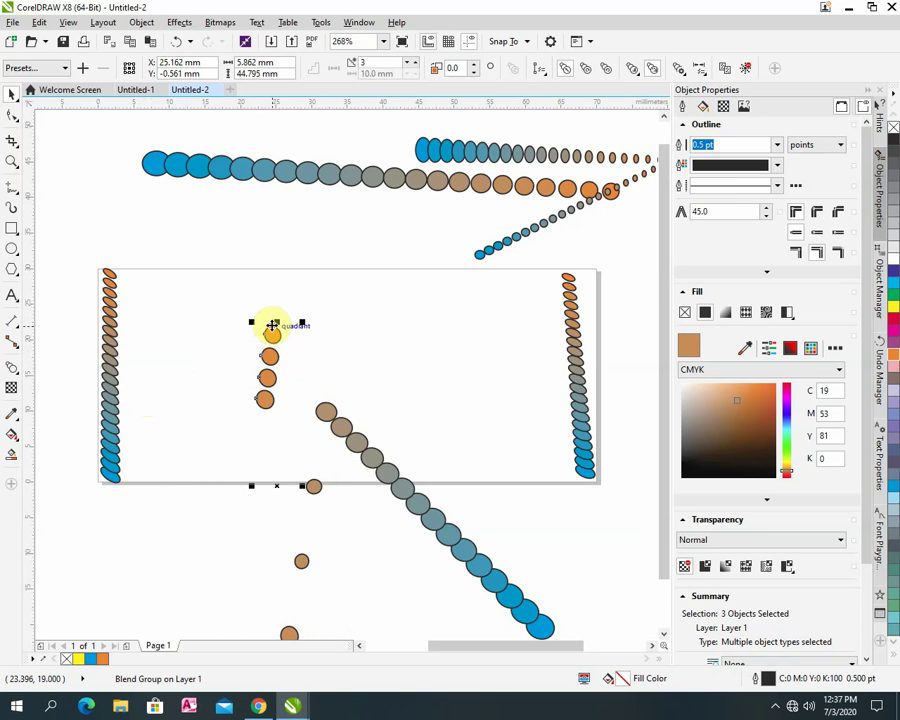
drag(275, 322, 185, 345)
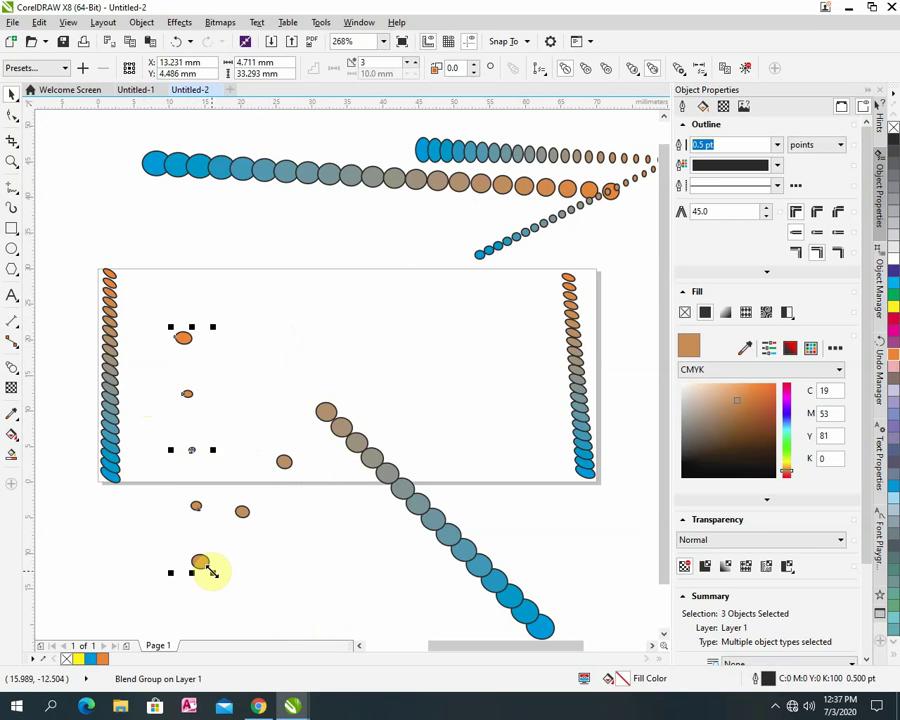
drag(212, 572, 302, 383)
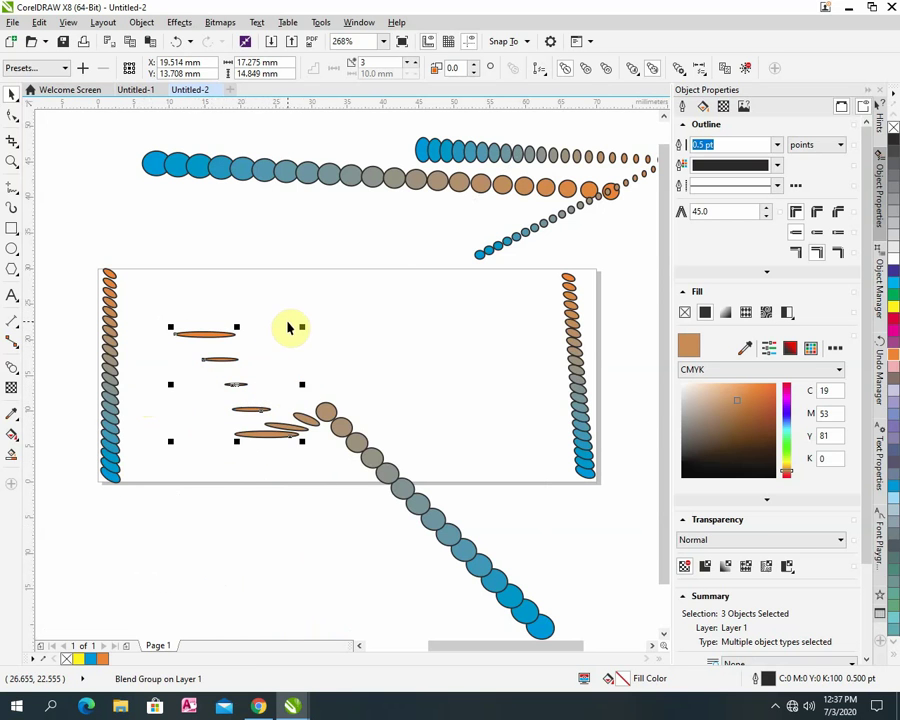
Move the diagonal 13-step blend segment upward off its place and delete it.
click(344, 464)
click(372, 458)
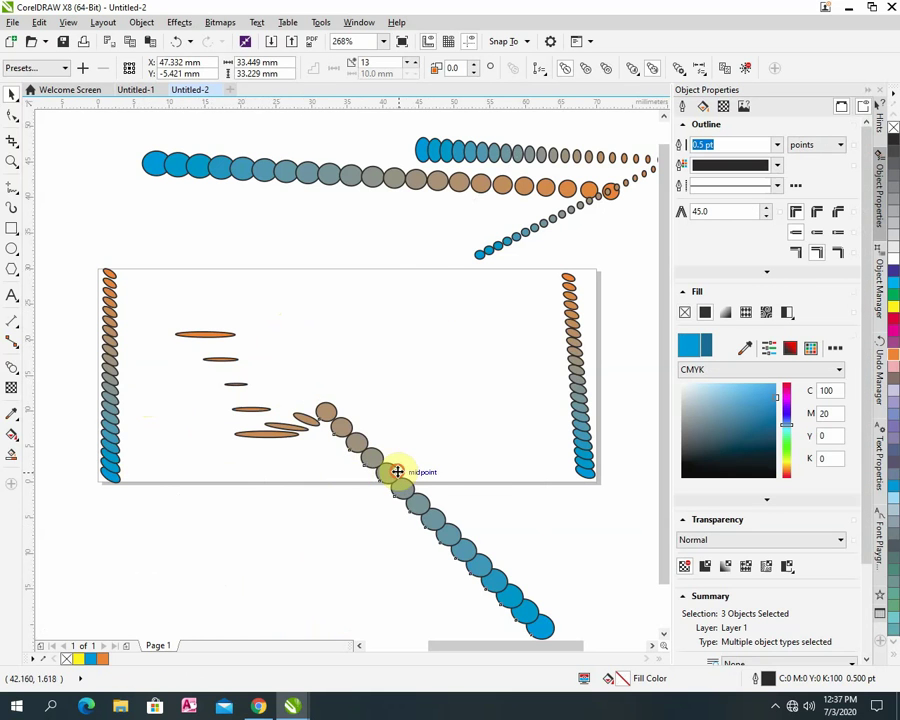
click(397, 471)
drag(392, 482, 404, 252)
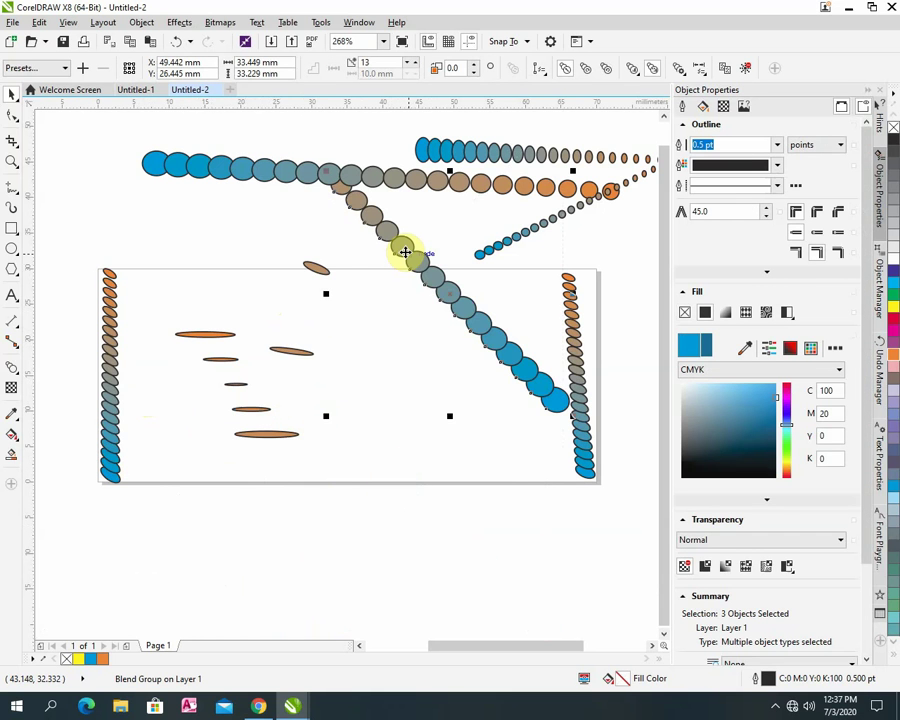
key(Delete)
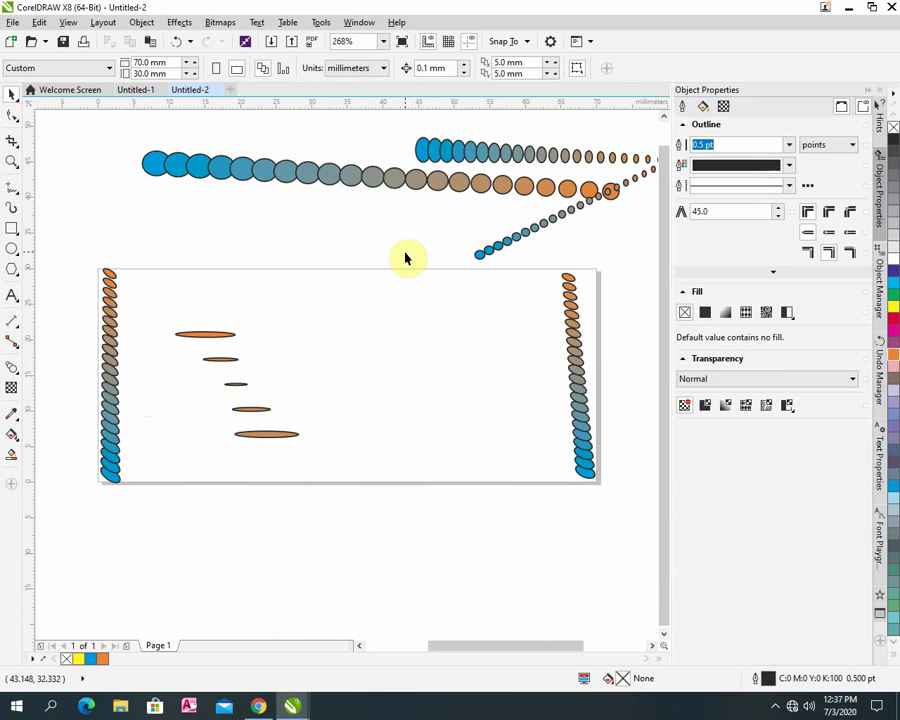
Delete the remaining blended ellipse rows and the leftover small ellipse above the page.
click(526, 190)
key(Delete)
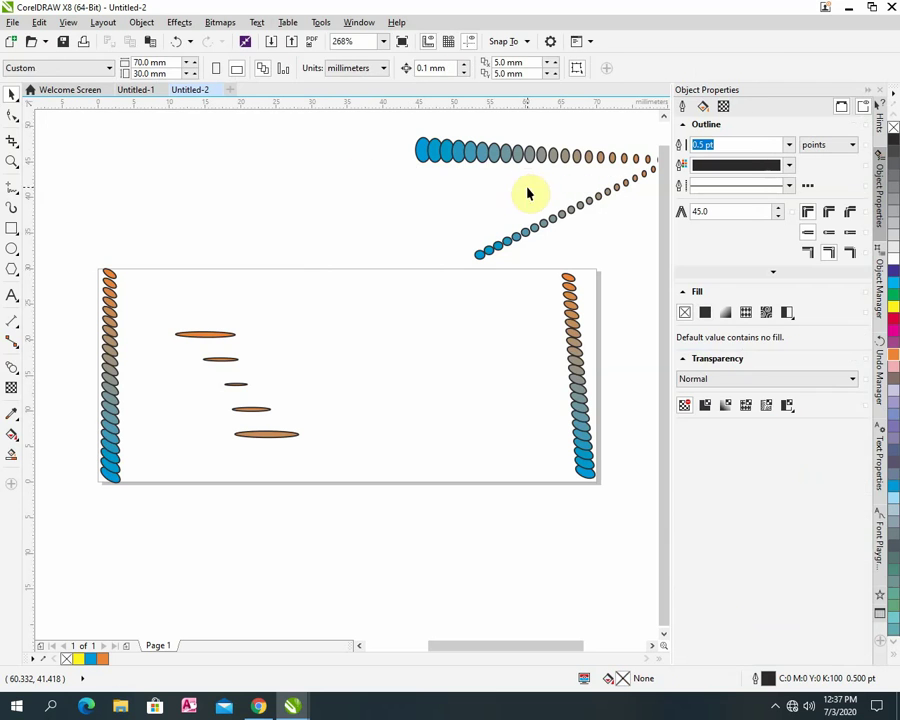
click(586, 155)
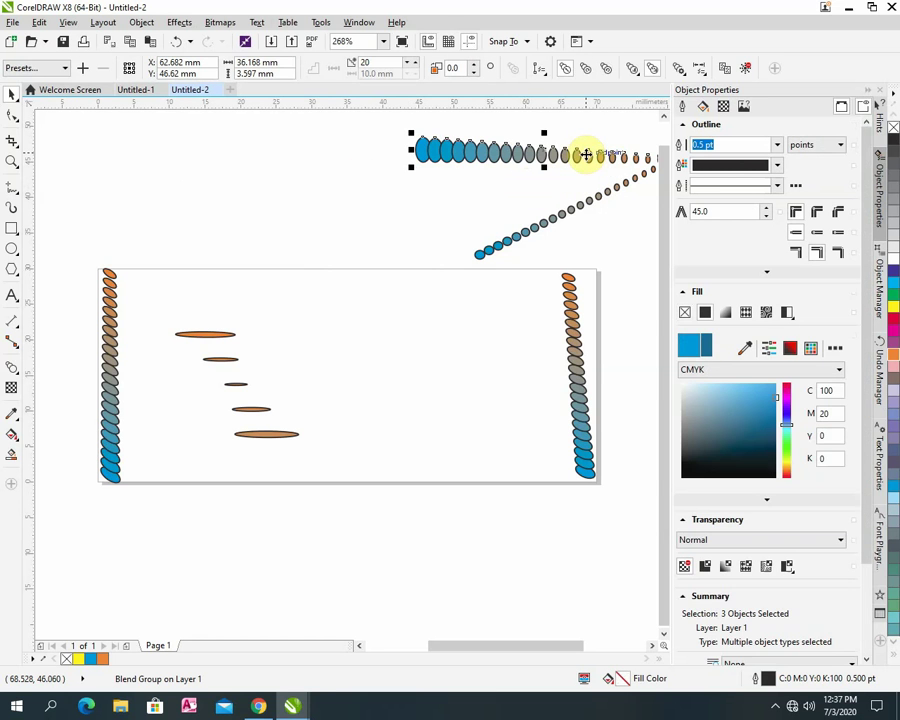
key(Delete)
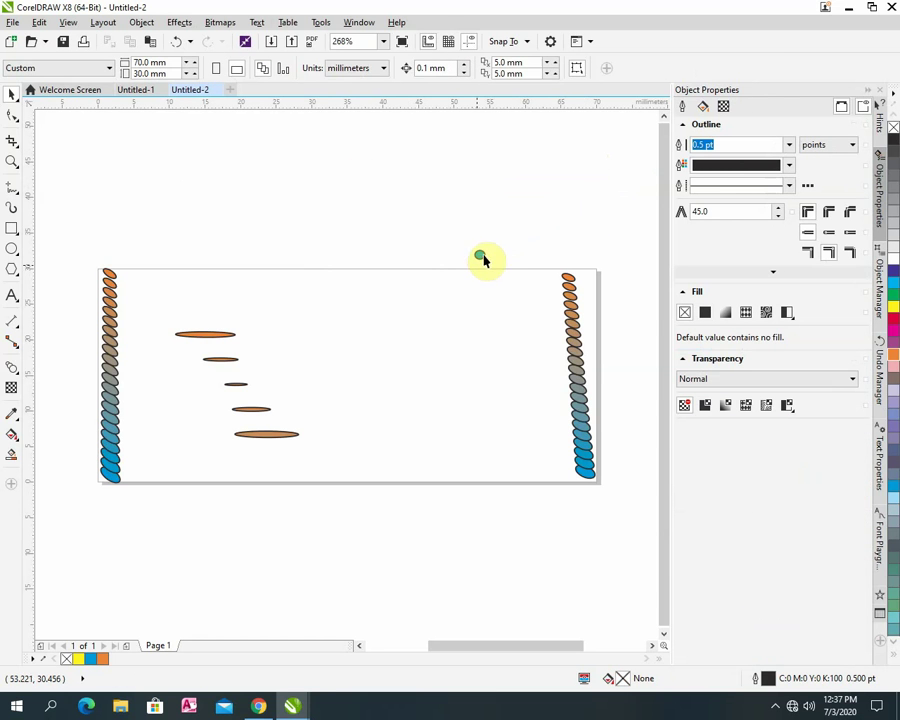
click(479, 256)
key(Delete)
click(16, 376)
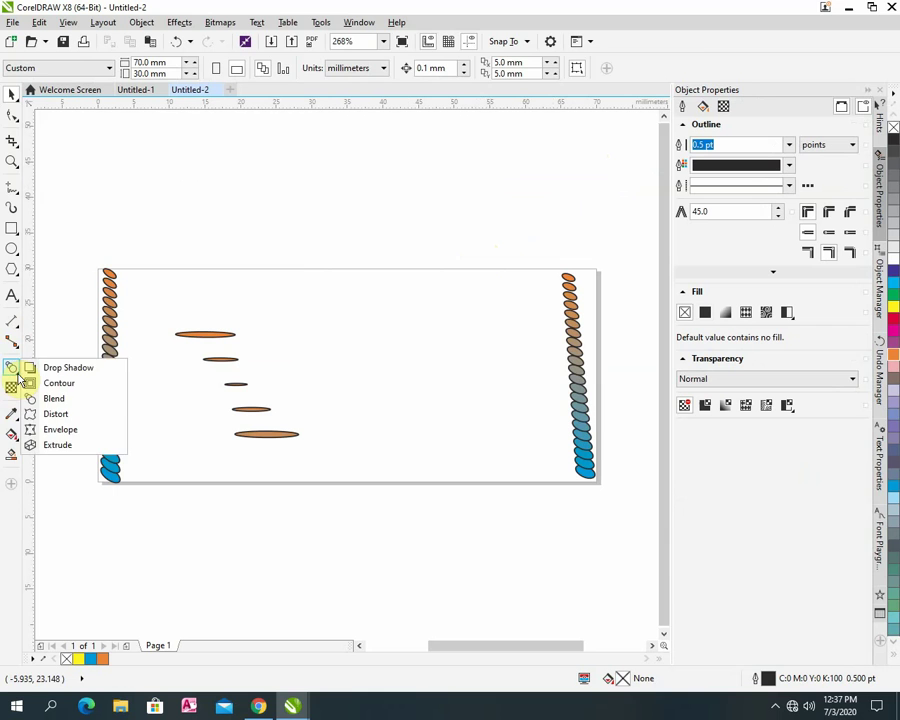
click(16, 376)
click(16, 376)
click(16, 376)
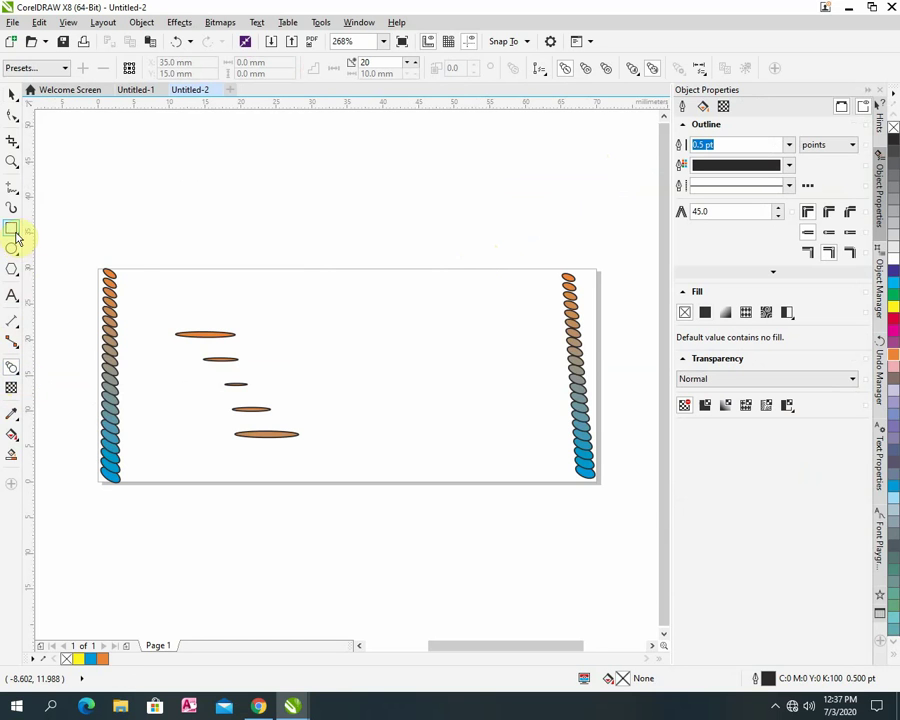
Draw a ribbon banner shape about 18.9 × 9.5 mm in the page's right half and select it.
click(15, 275)
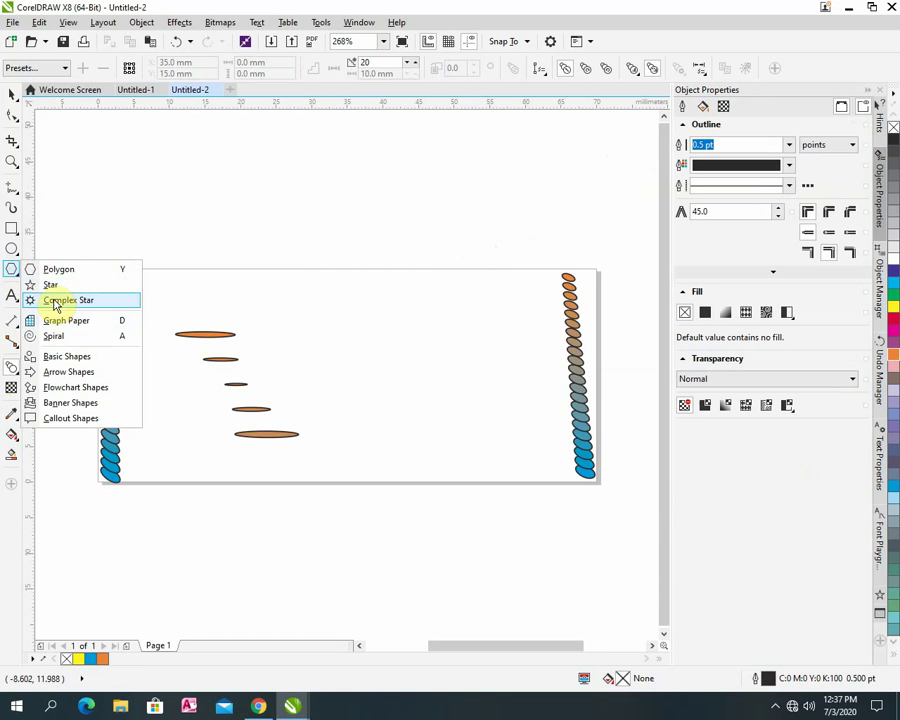
click(43, 403)
drag(345, 306, 478, 373)
key(space)
click(407, 341)
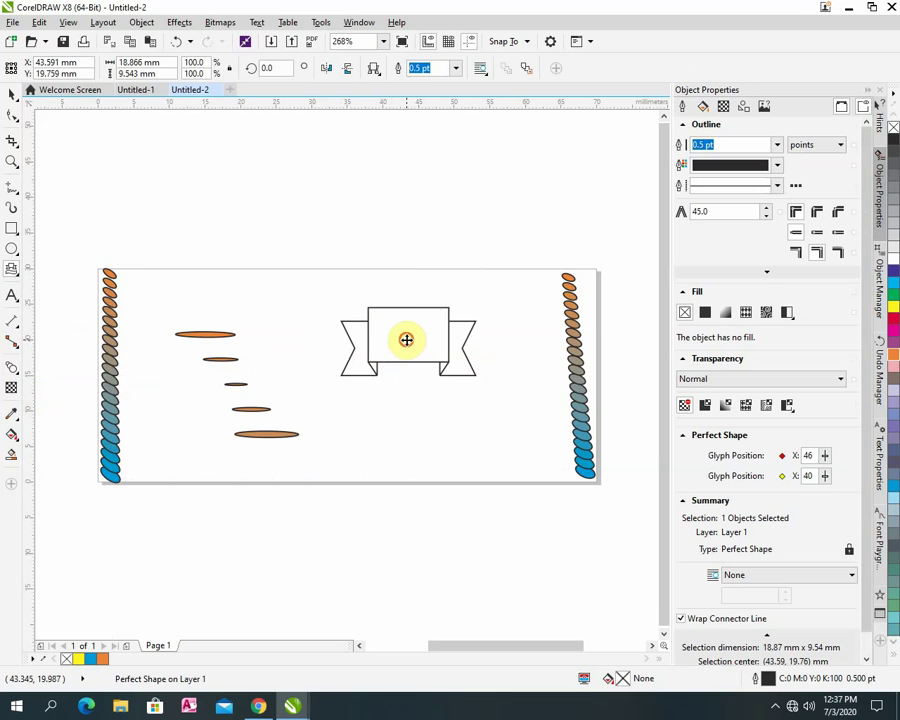
Add the artistic text "sics" in 24 pt Arial over the banner.
click(15, 298)
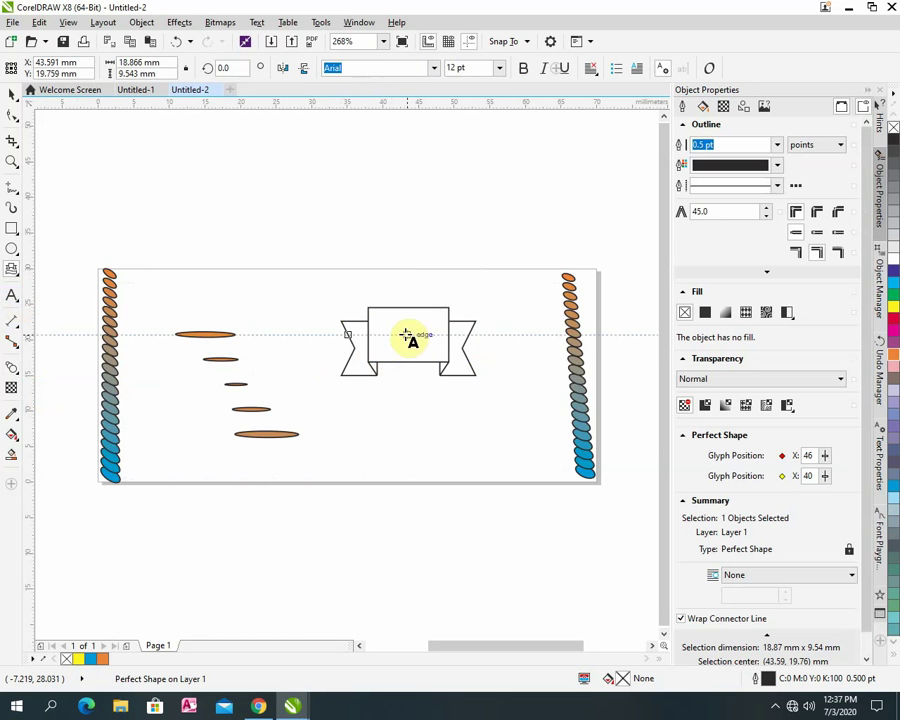
click(408, 336)
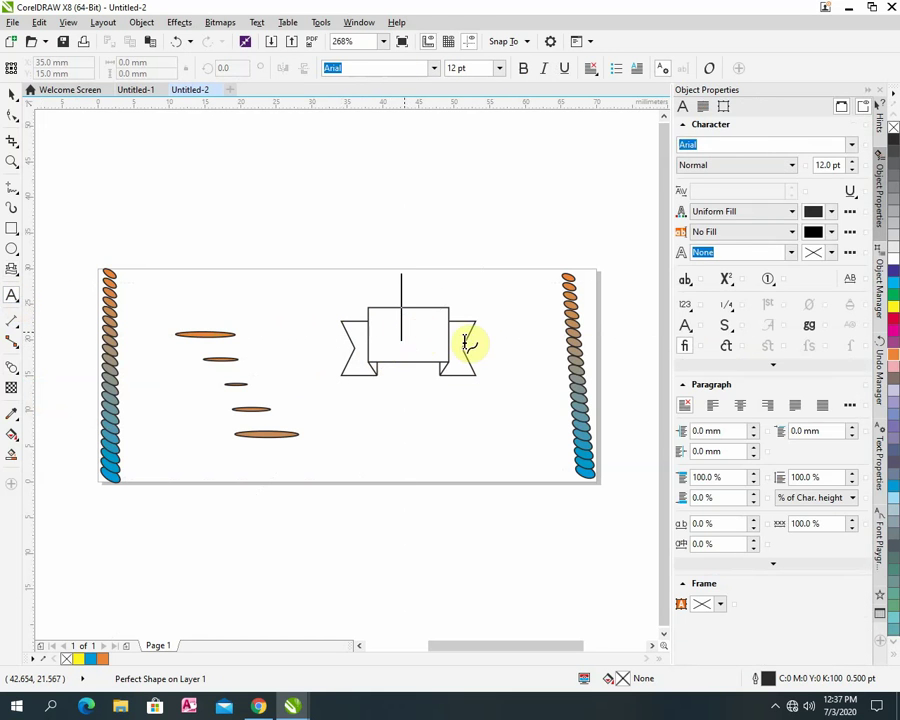
text(sics)
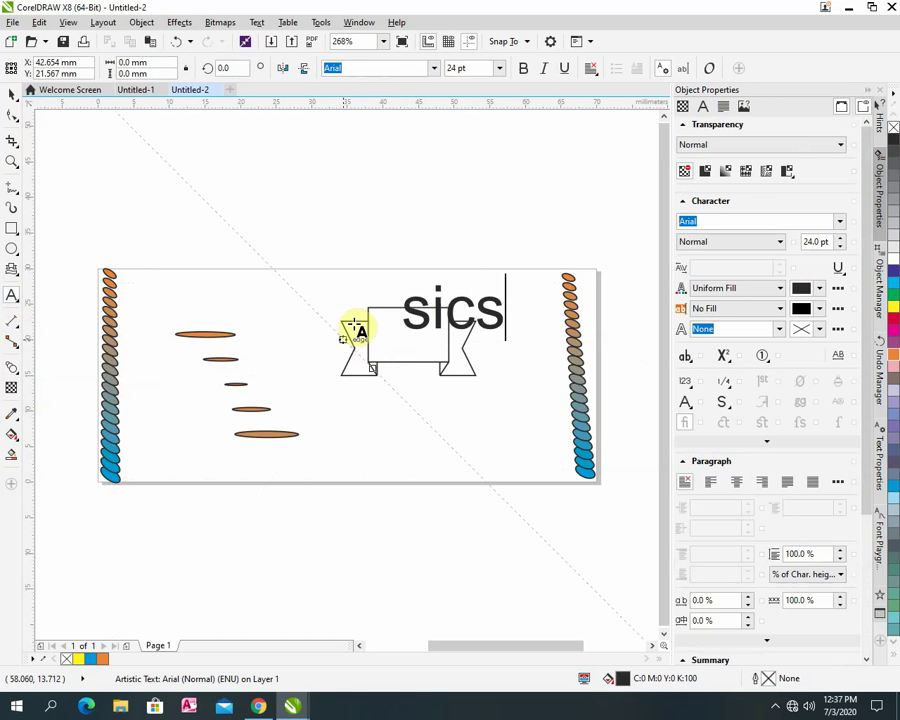
key(Escape)
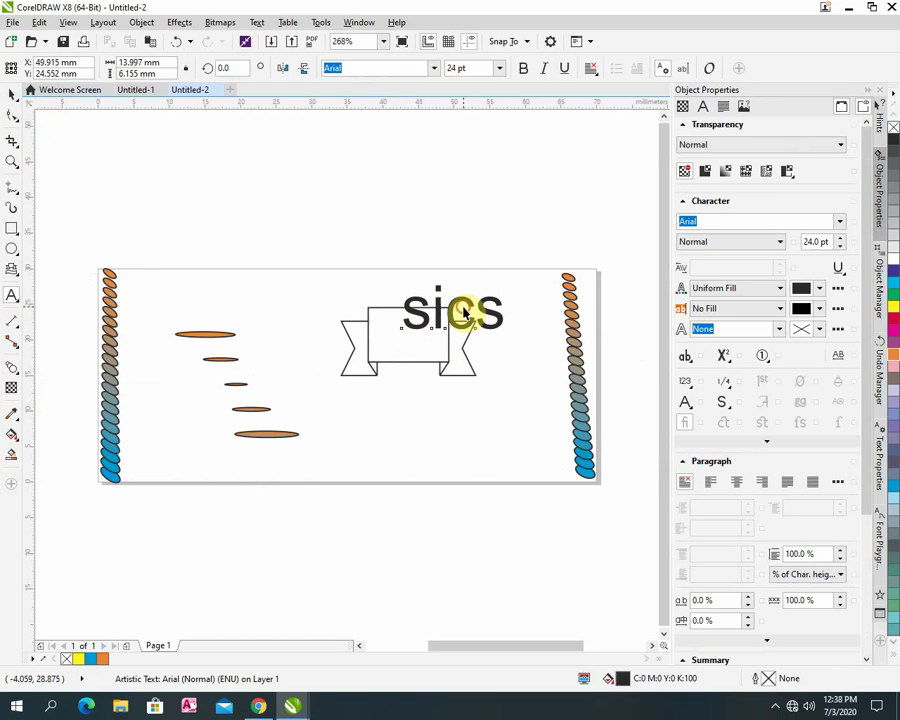
Shrink the "sics" text to about 7.7 × 3.1 mm so it fits centred inside the banner.
click(466, 310)
click(452, 312)
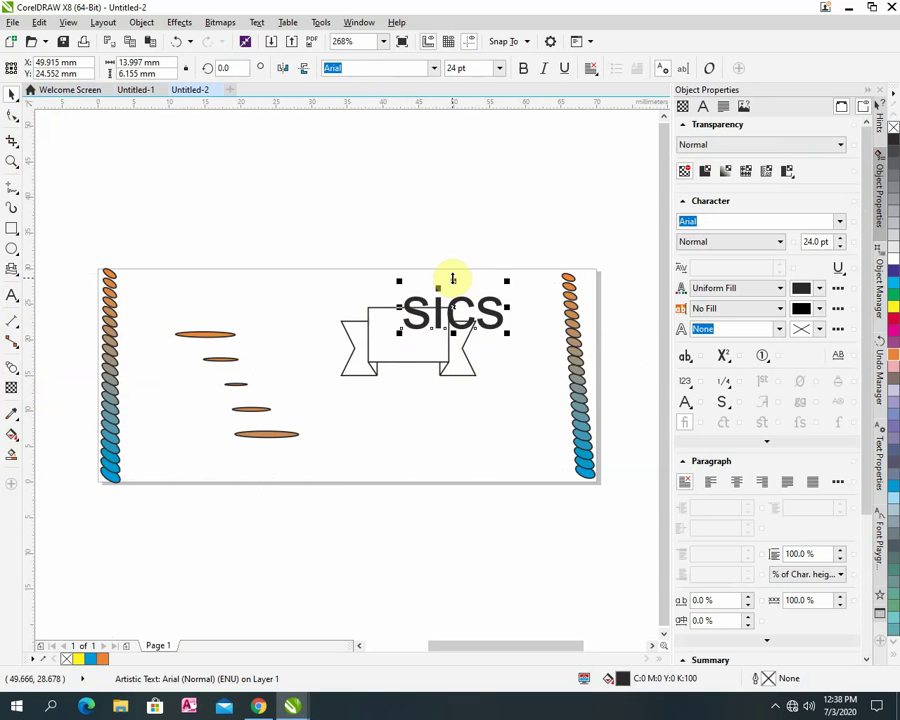
drag(454, 281, 456, 318)
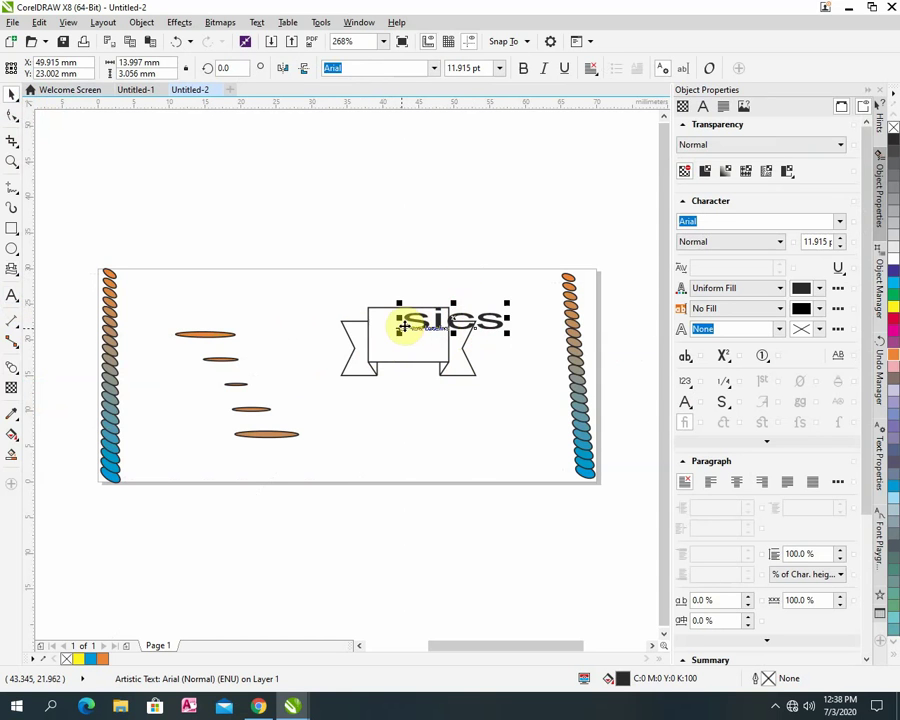
drag(399, 318, 407, 343)
click(476, 316)
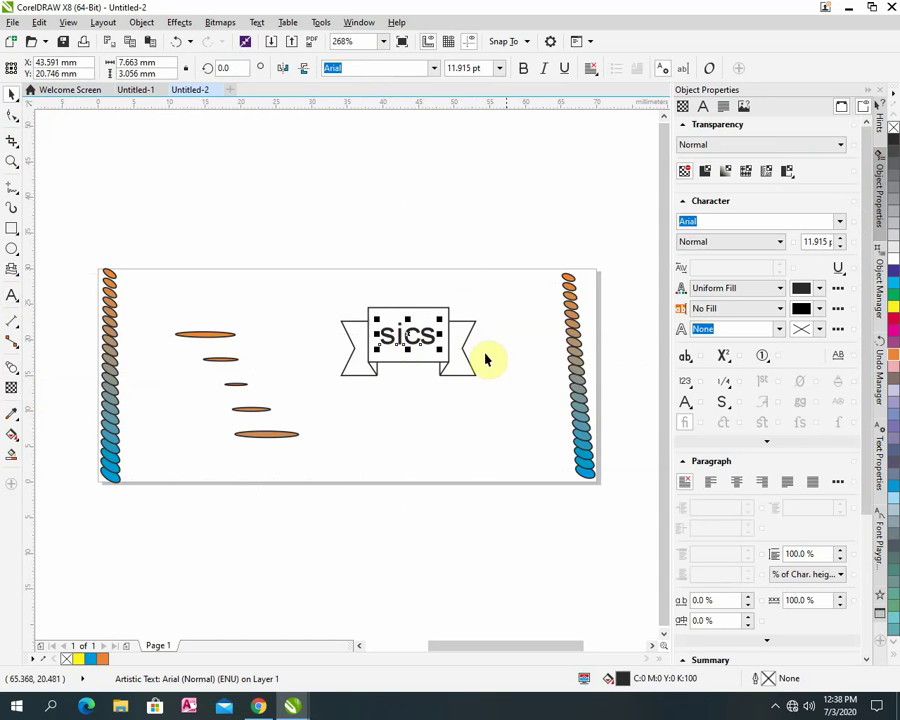
Colour the "sics" text red and fill the banner with yellow.
scroll(897, 316, down, 1)
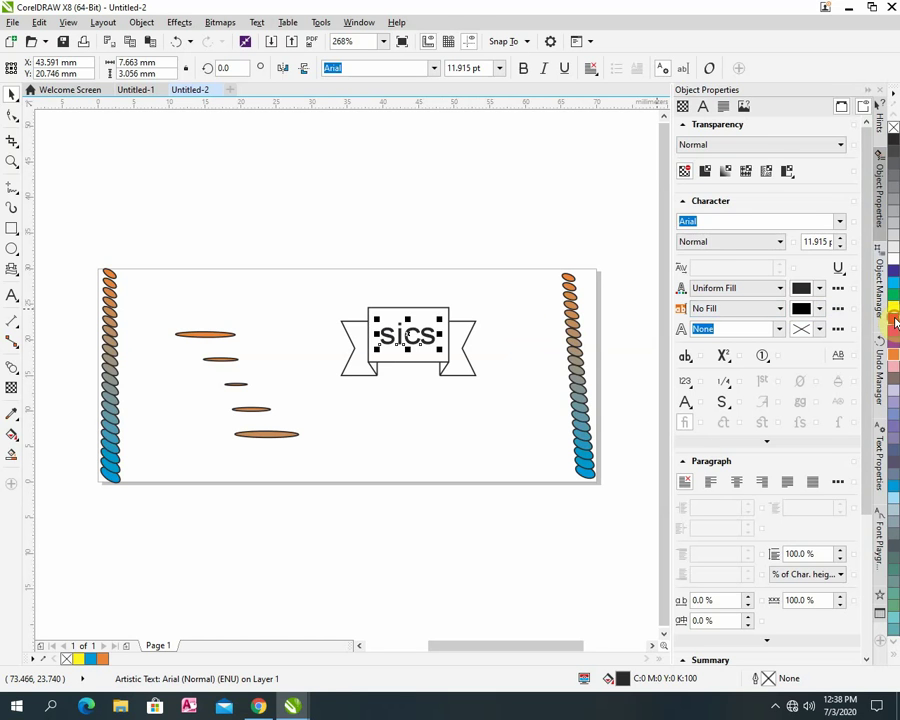
click(897, 320)
click(430, 310)
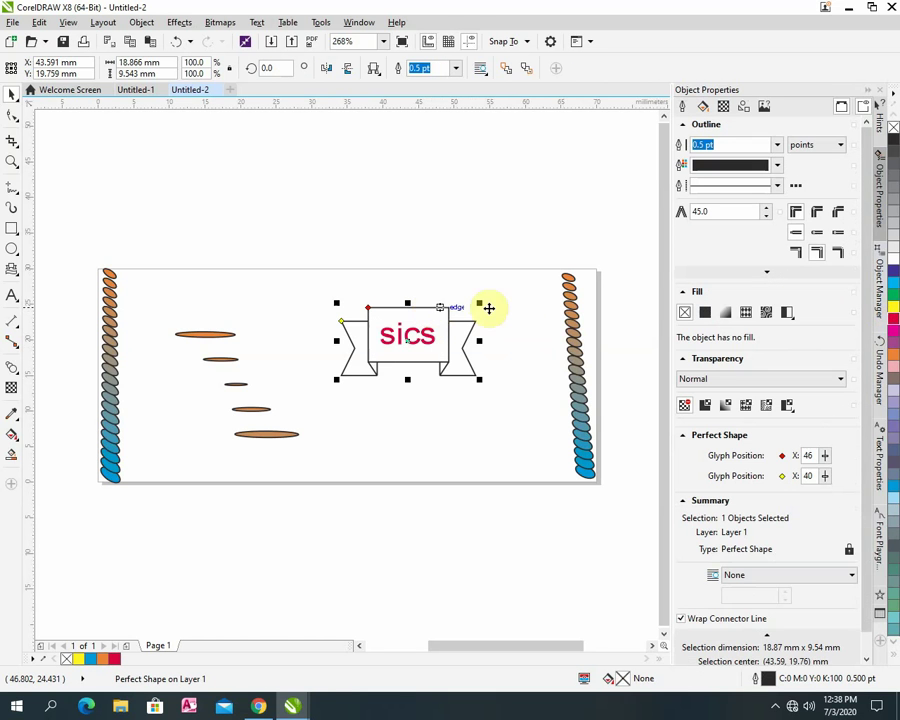
click(896, 306)
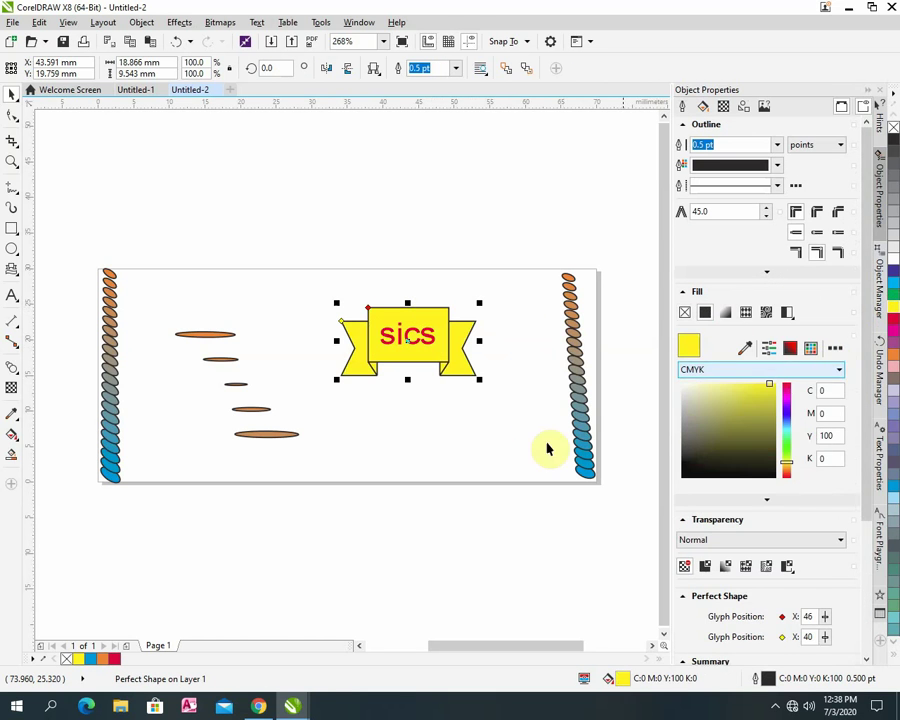
Apply a one-step outside contour to the yellow banner, offset about 1.4 mm.
click(358, 421)
click(411, 338)
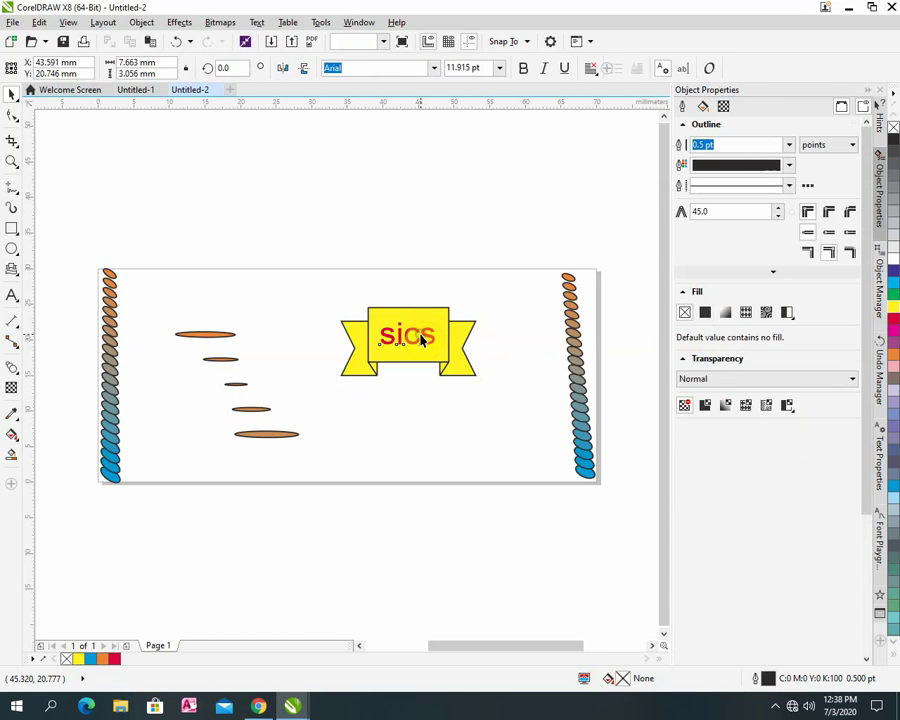
click(382, 312)
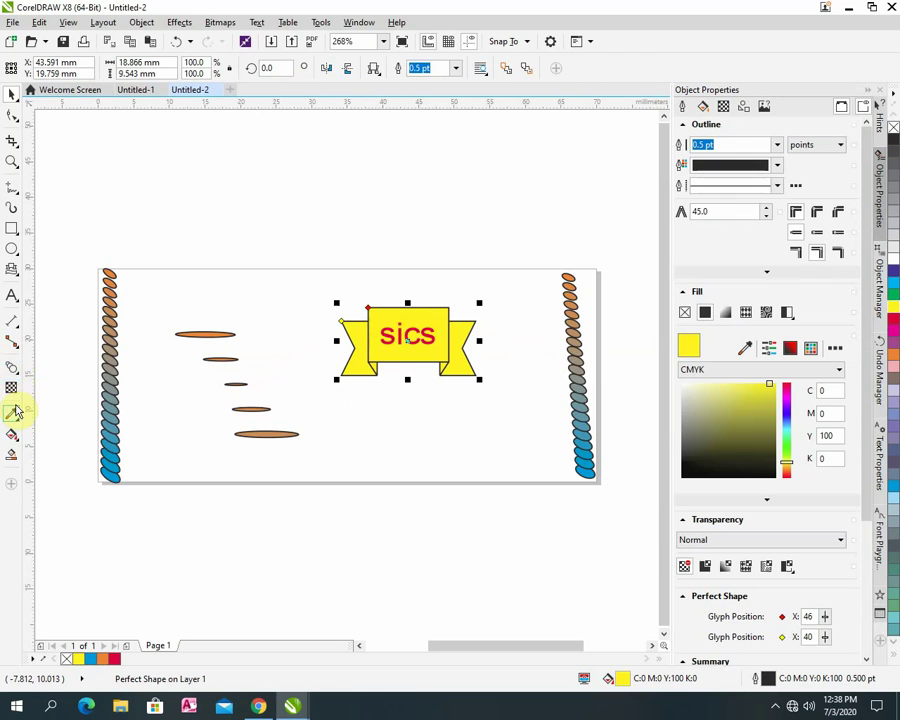
click(17, 372)
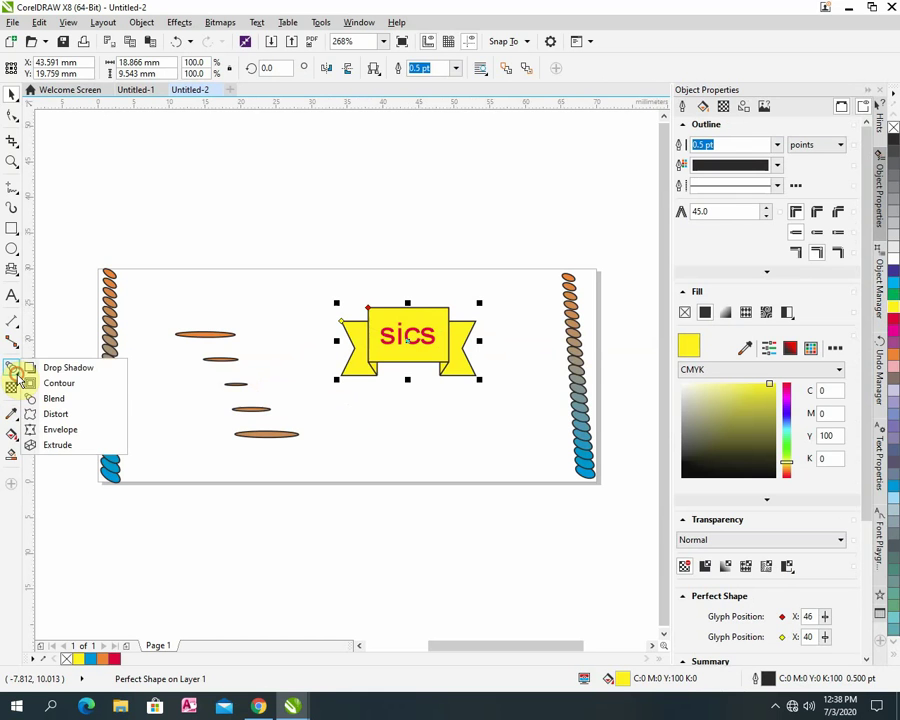
click(52, 383)
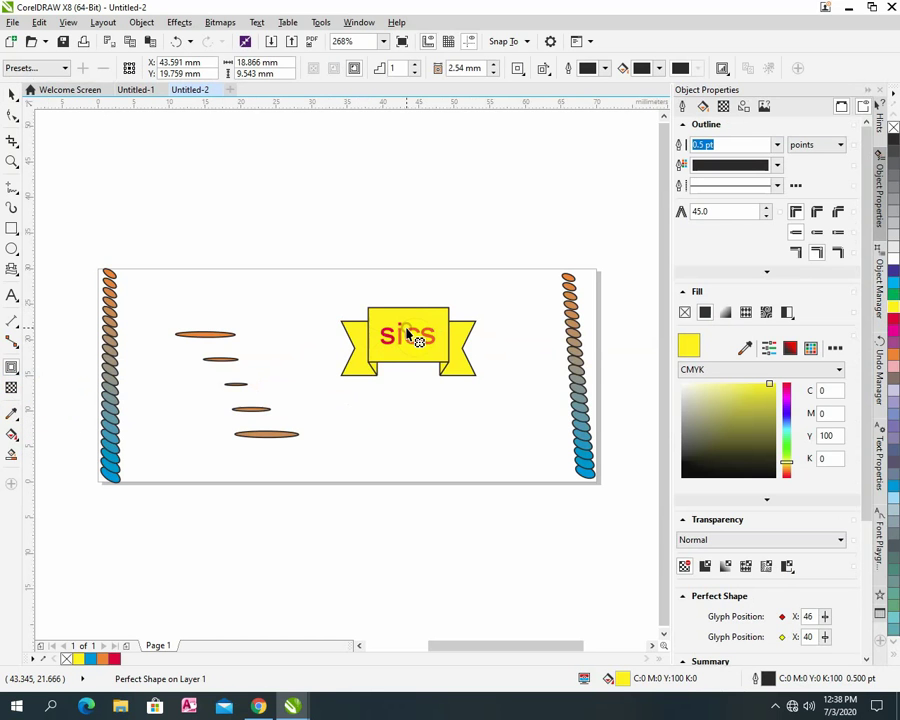
drag(404, 316, 482, 381)
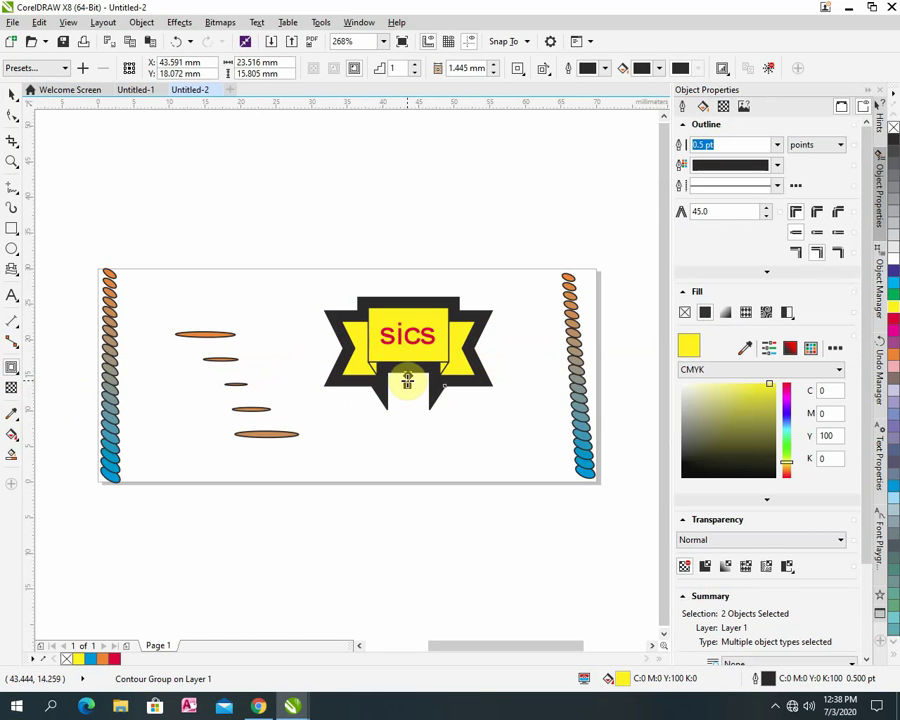
Adjust the banner contour's offset interactively through several sizes, ending at about 3.79 mm.
mouse_move(407, 387)
mouse_down()
mouse_move(412, 402)
mouse_move(417, 395)
mouse_up()
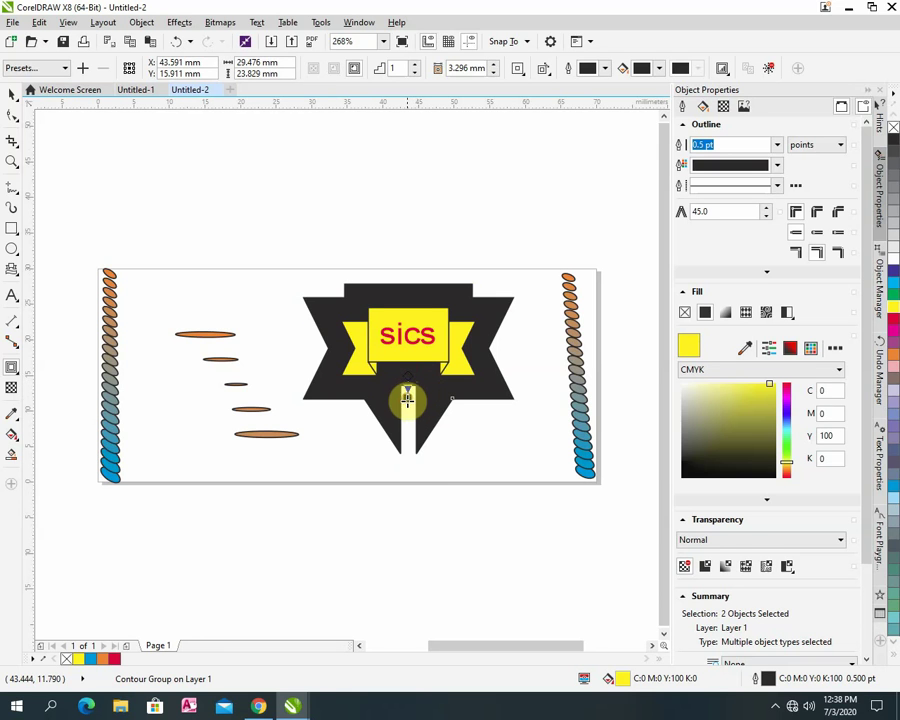
mouse_move(407, 398)
mouse_down()
mouse_move(412, 416)
mouse_move(412, 402)
mouse_up()
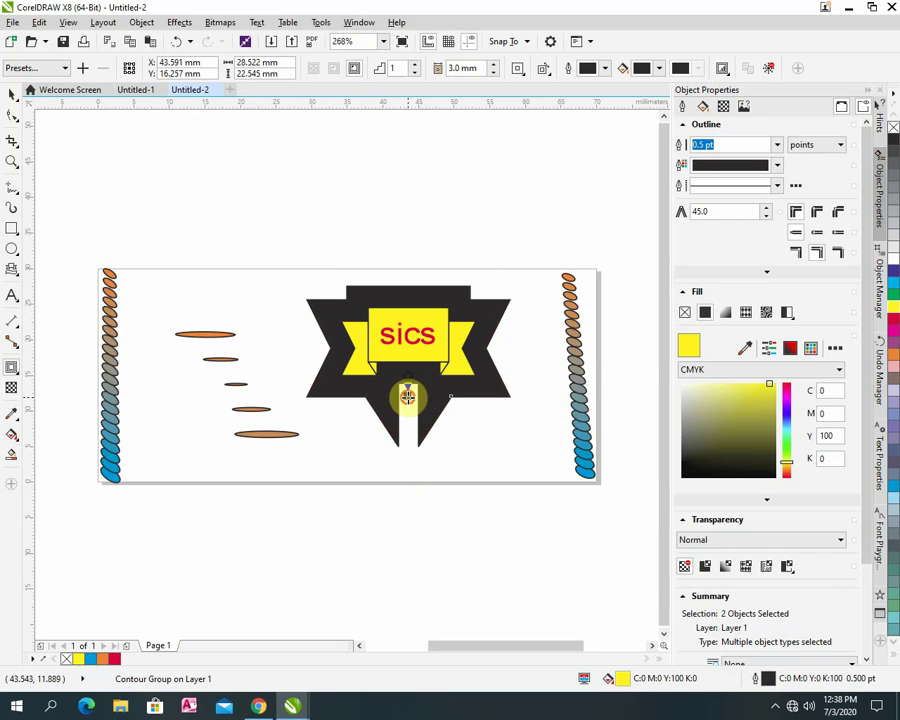
drag(410, 380, 412, 344)
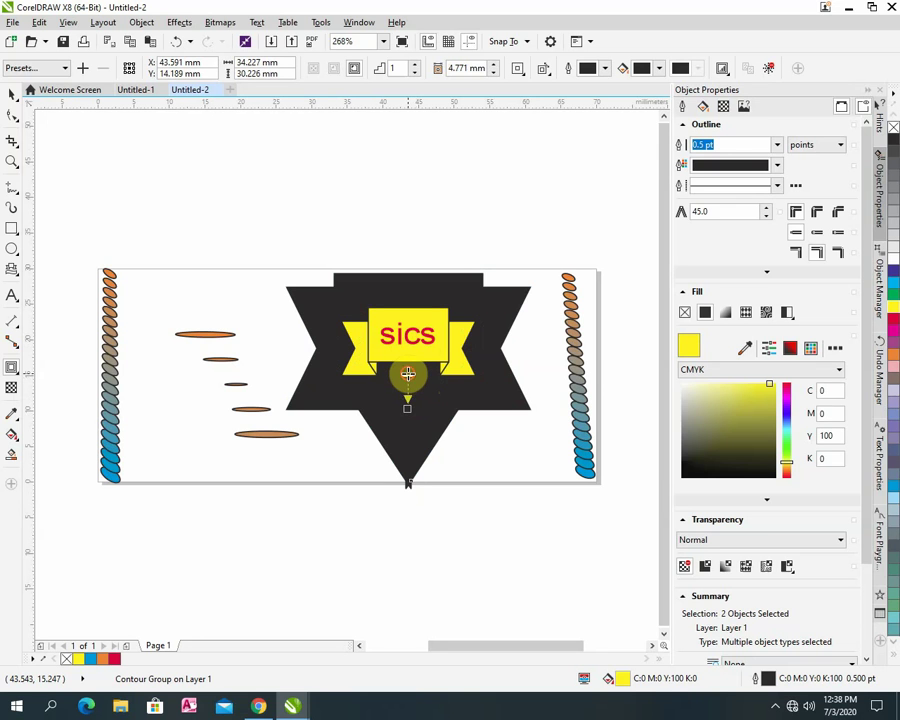
drag(408, 389, 446, 420)
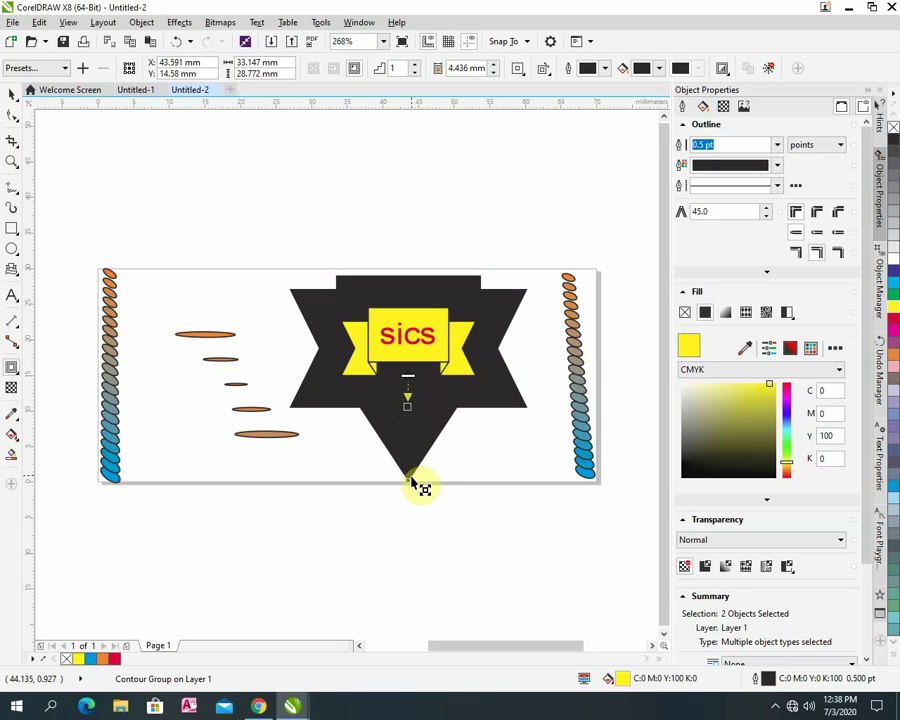
drag(410, 480, 416, 405)
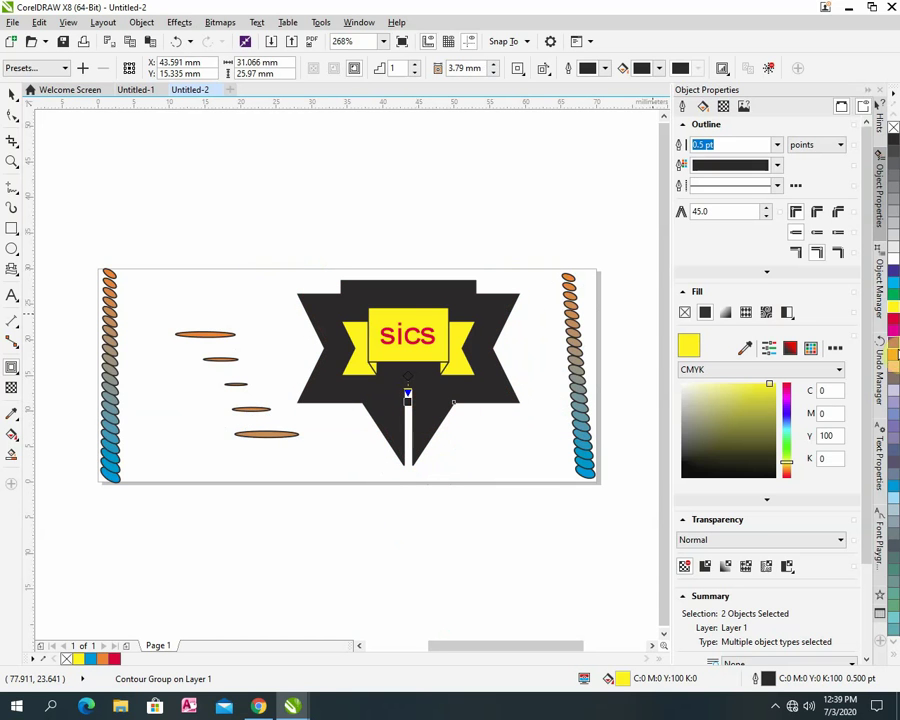
Try a purple fill on the contoured banner and set the fill back to yellow.
click(894, 351)
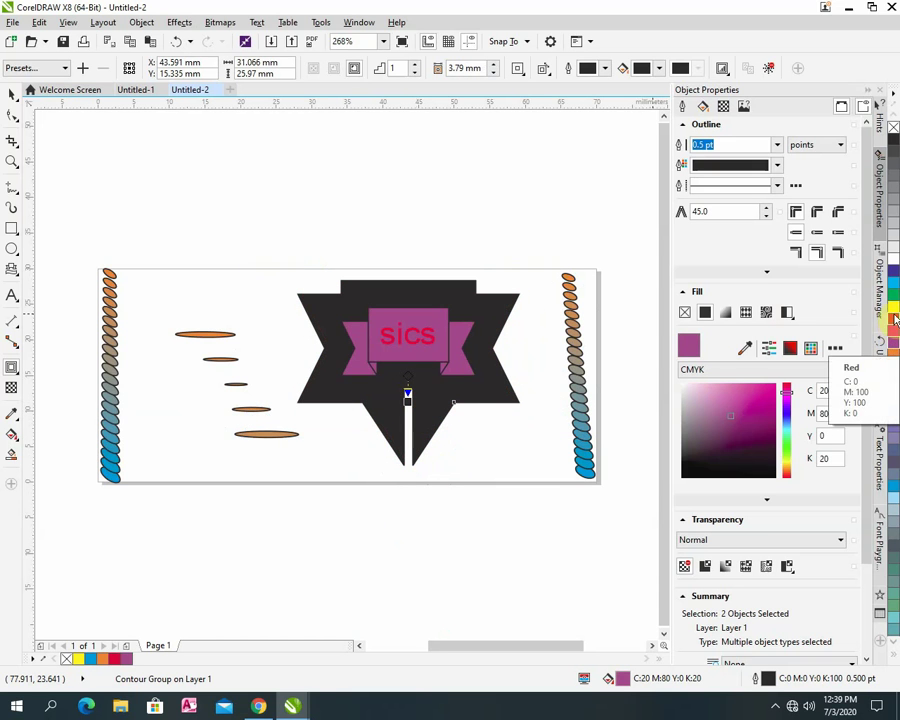
click(894, 311)
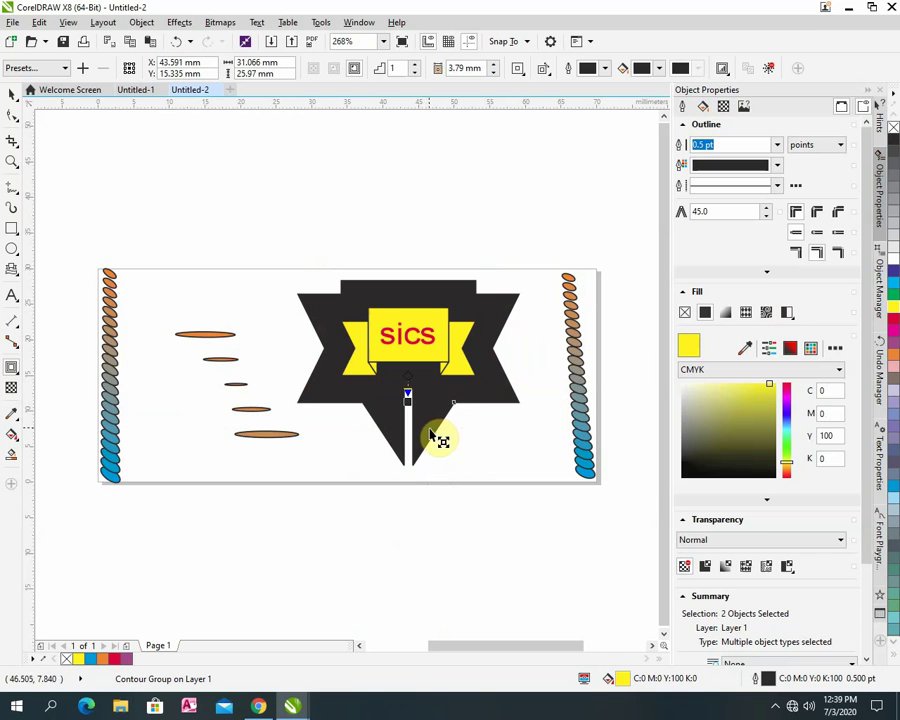
Enlarge the banner's contour offset to about 5.77 mm and shrink it back to a narrow dark border around the banner.
drag(408, 390, 407, 416)
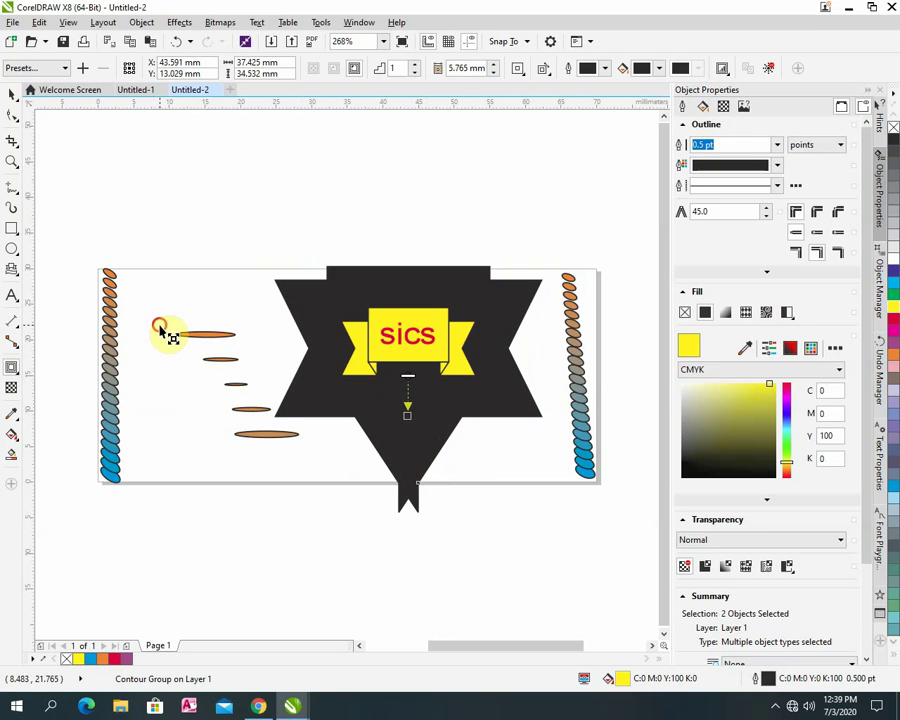
click(165, 327)
click(419, 464)
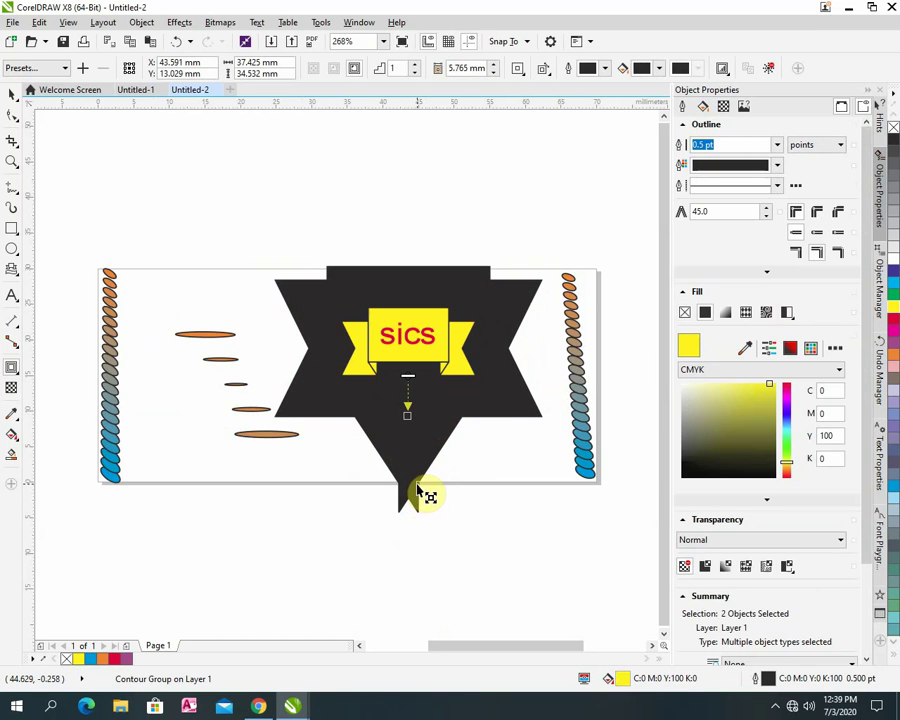
drag(418, 488, 432, 395)
click(475, 440)
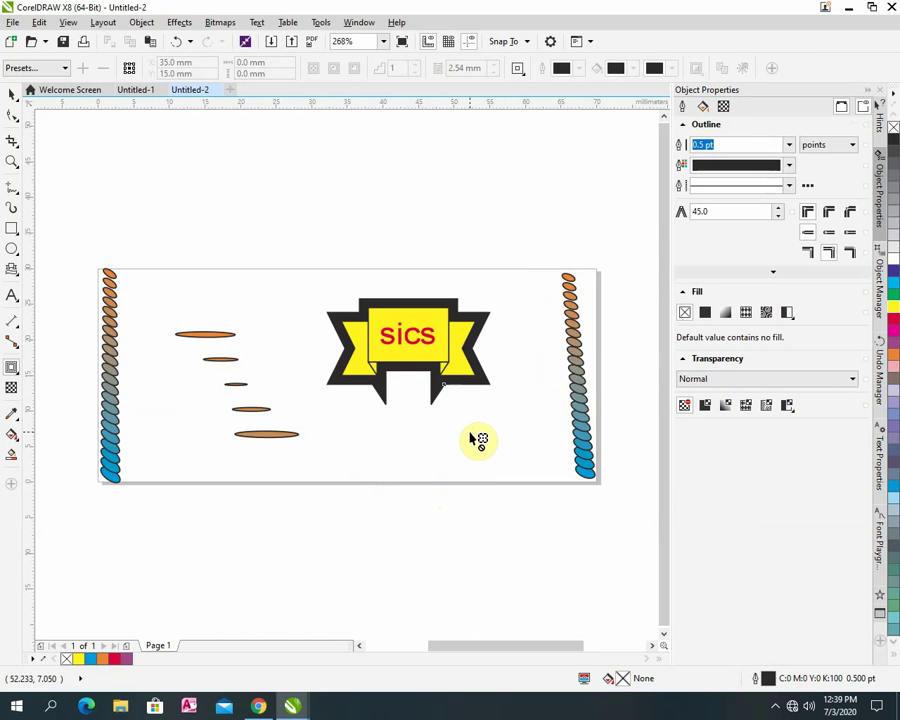
Draw a five-point star about 13.4 × 11.5 mm between the orange ellipses and the page's upper edge, and fill it with magenta.
click(17, 278)
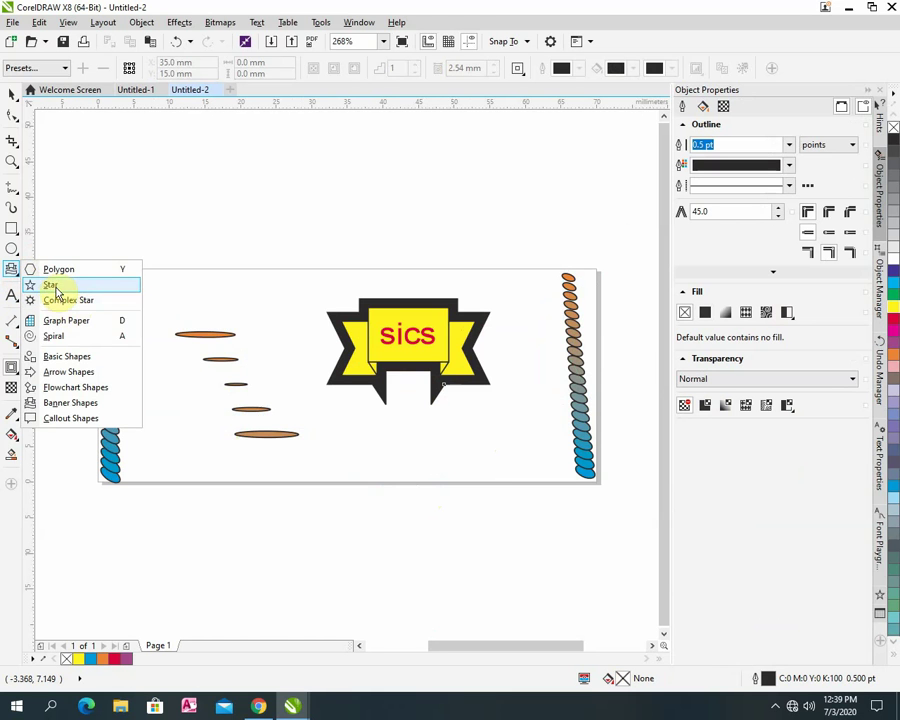
click(52, 286)
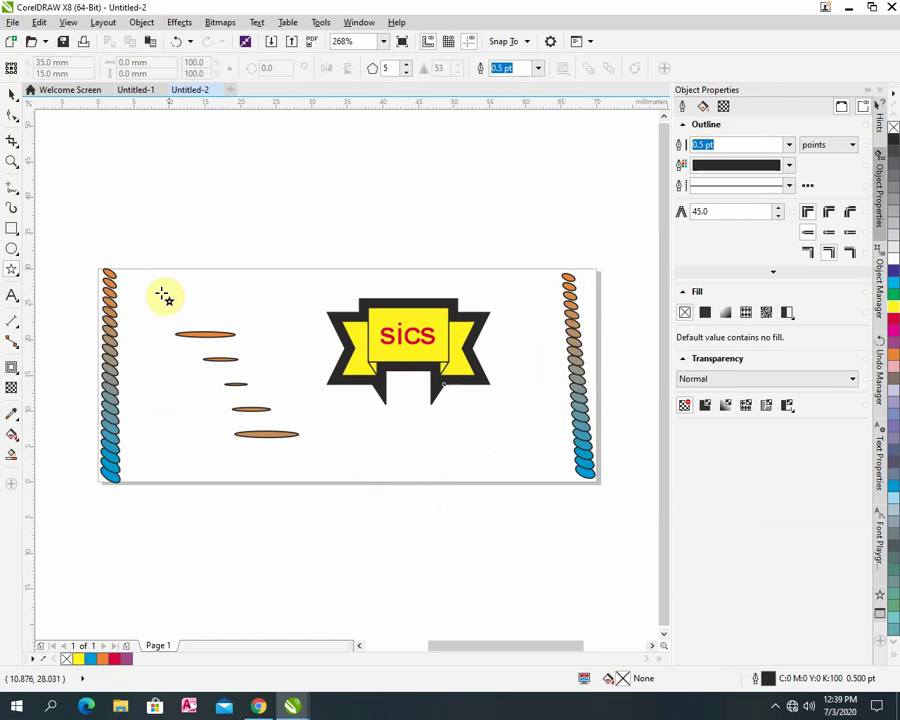
drag(158, 294, 252, 382)
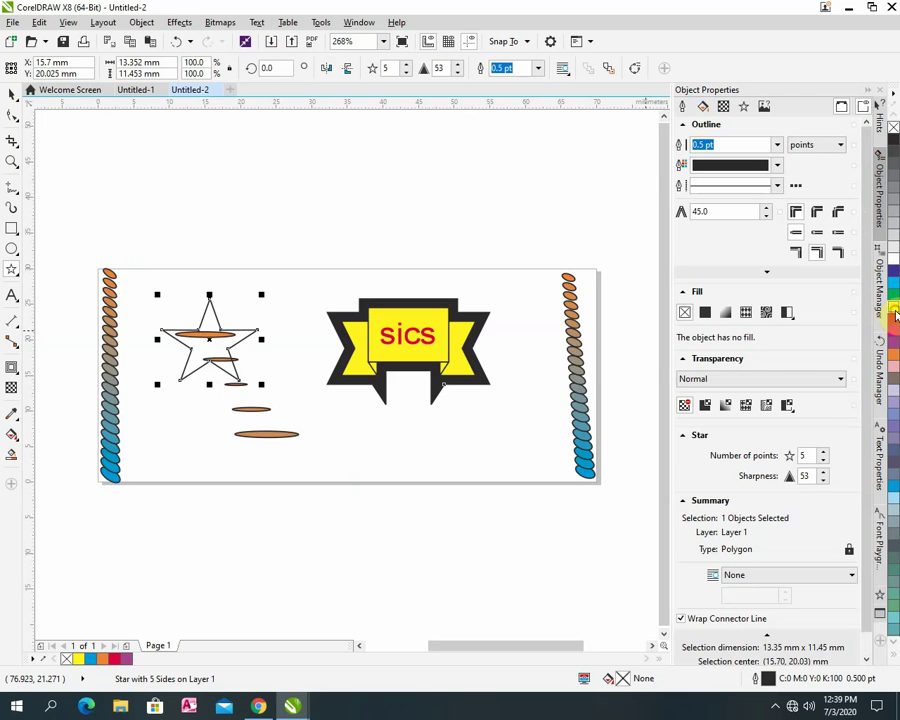
click(895, 313)
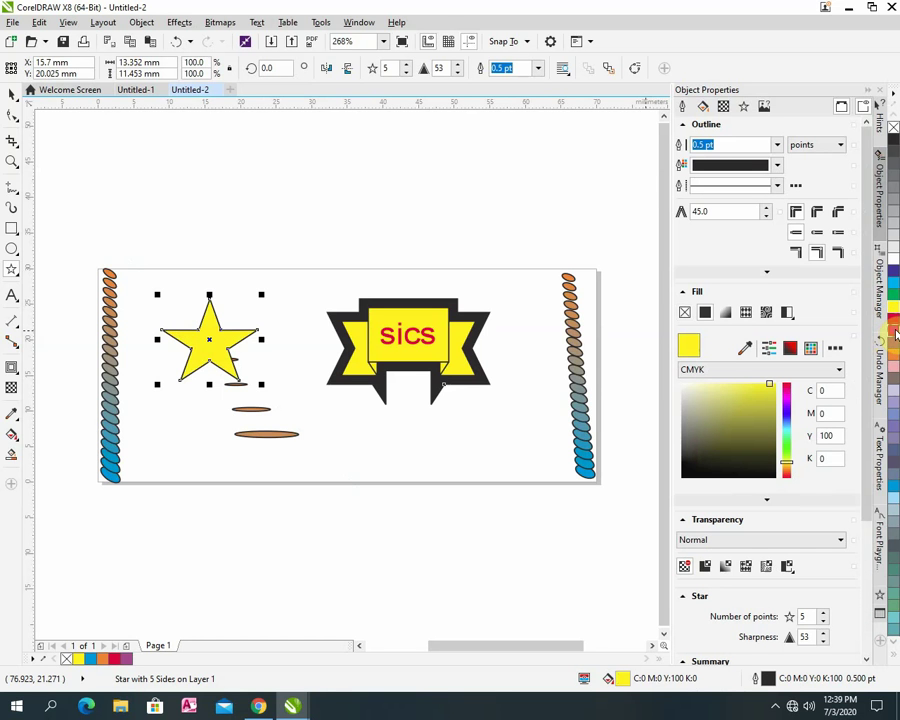
click(896, 334)
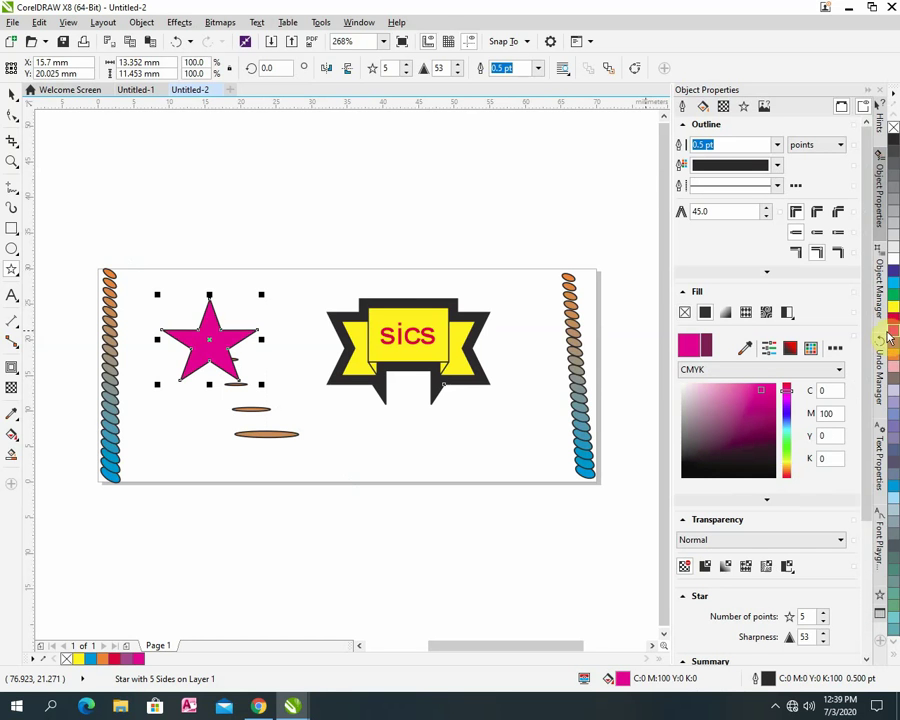
Try to apply an interactive contour of about 5.4 mm to the magenta star.
click(12, 368)
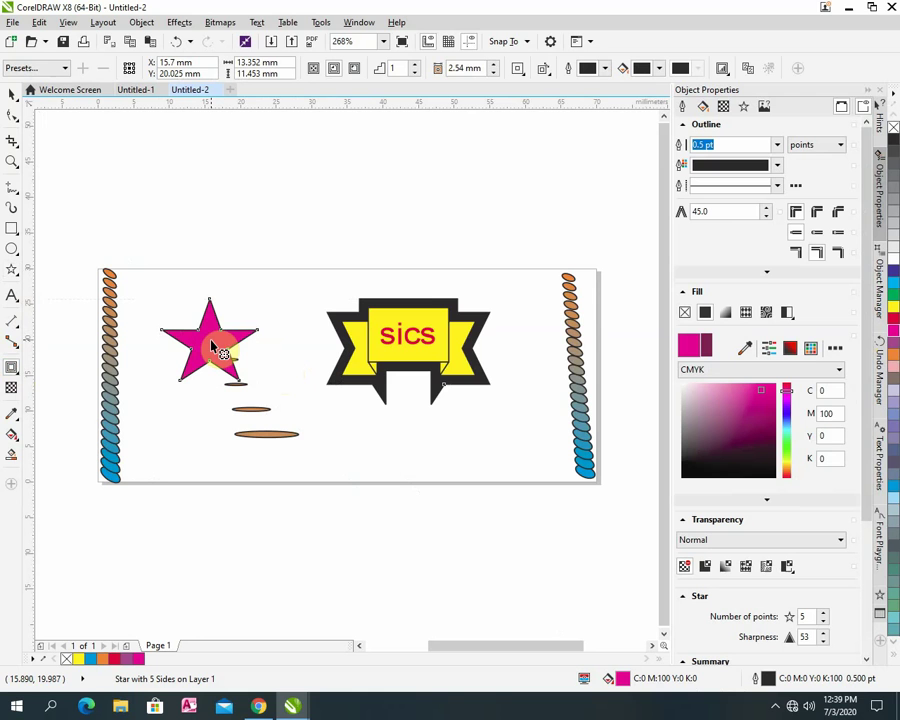
drag(212, 344, 258, 353)
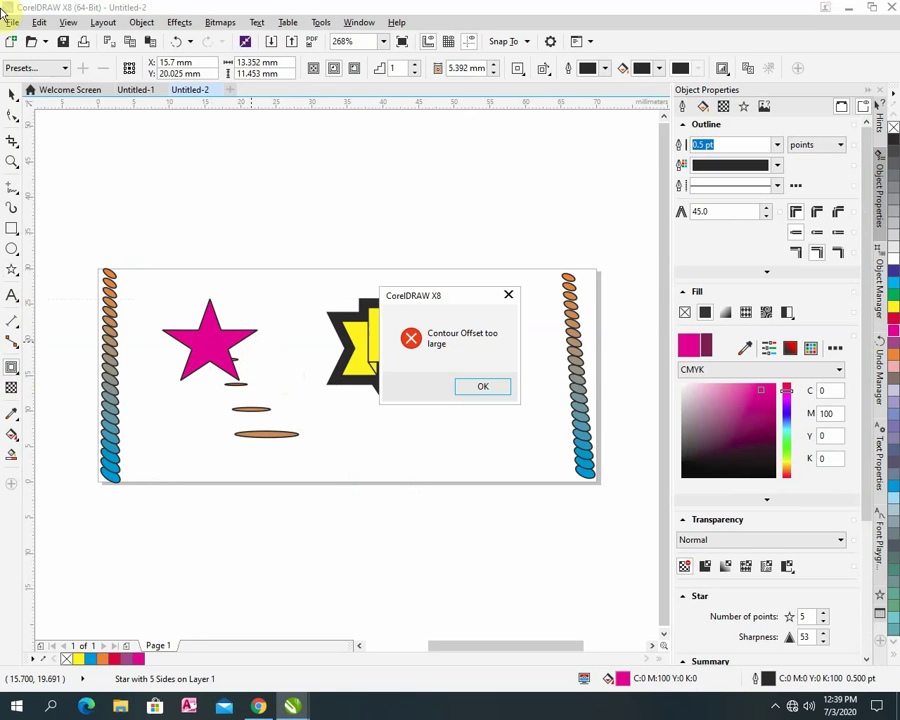
click(483, 387)
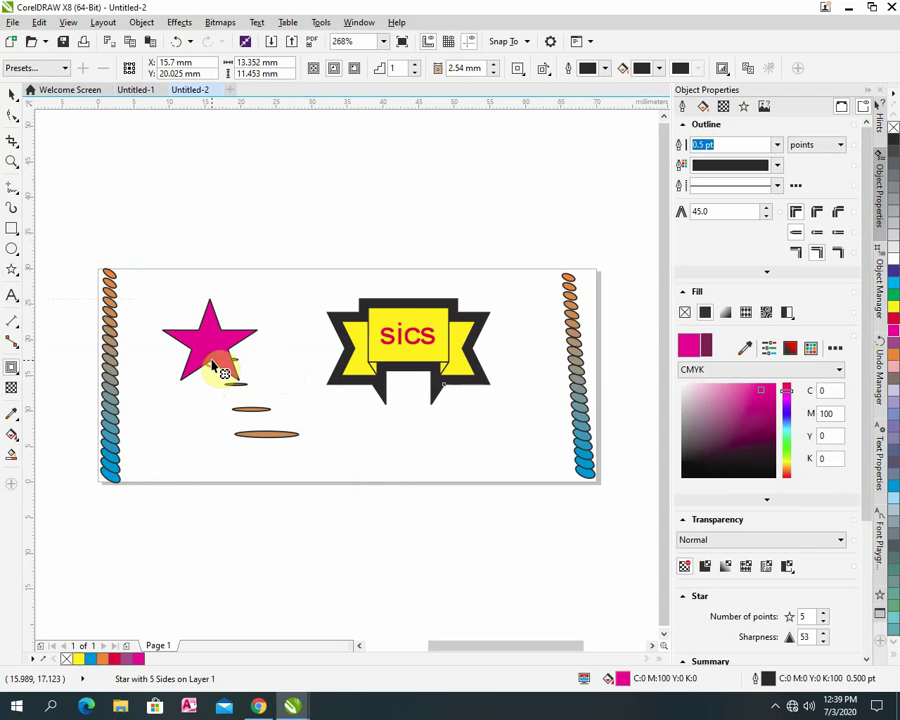
mouse_move(212, 360)
mouse_down()
mouse_move(242, 378)
mouse_move(224, 360)
mouse_up()
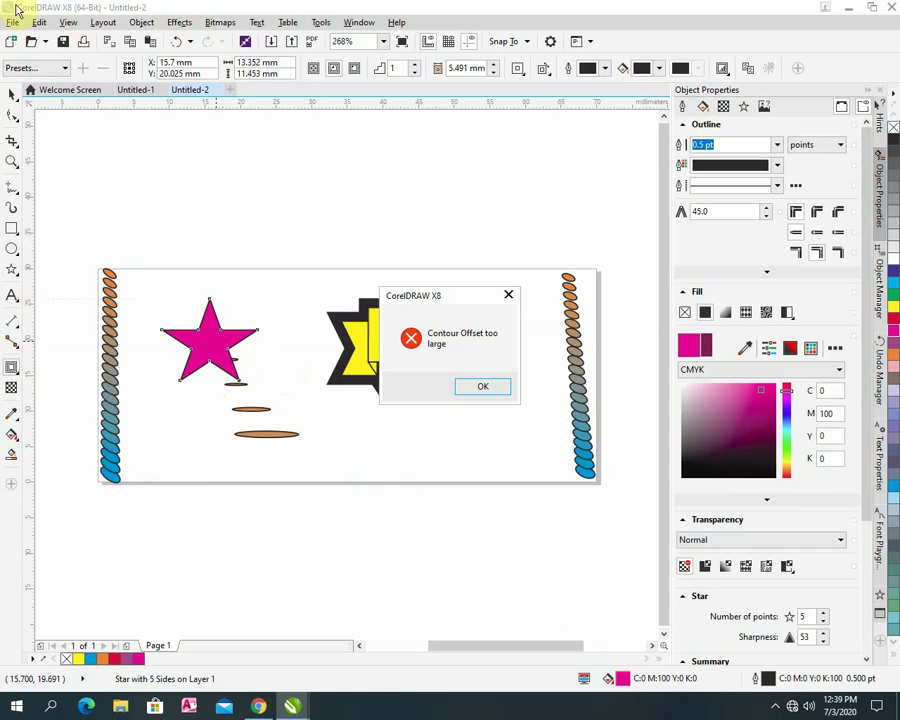
click(484, 388)
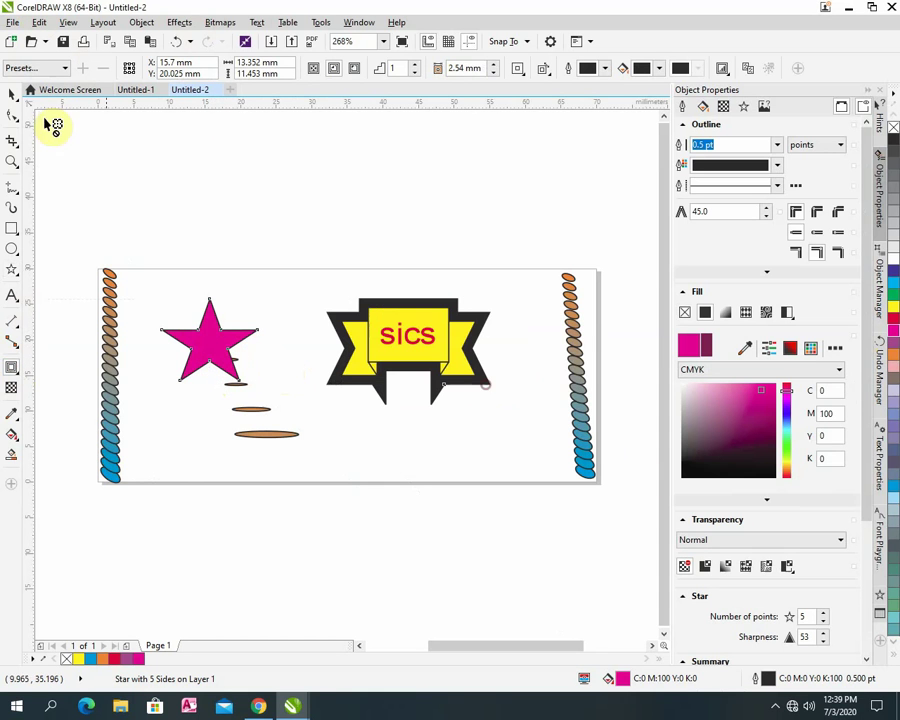
Scale the magenta star down to about 6.4 × 5.5 mm and place it above the orange ellipses, near the banner.
click(13, 93)
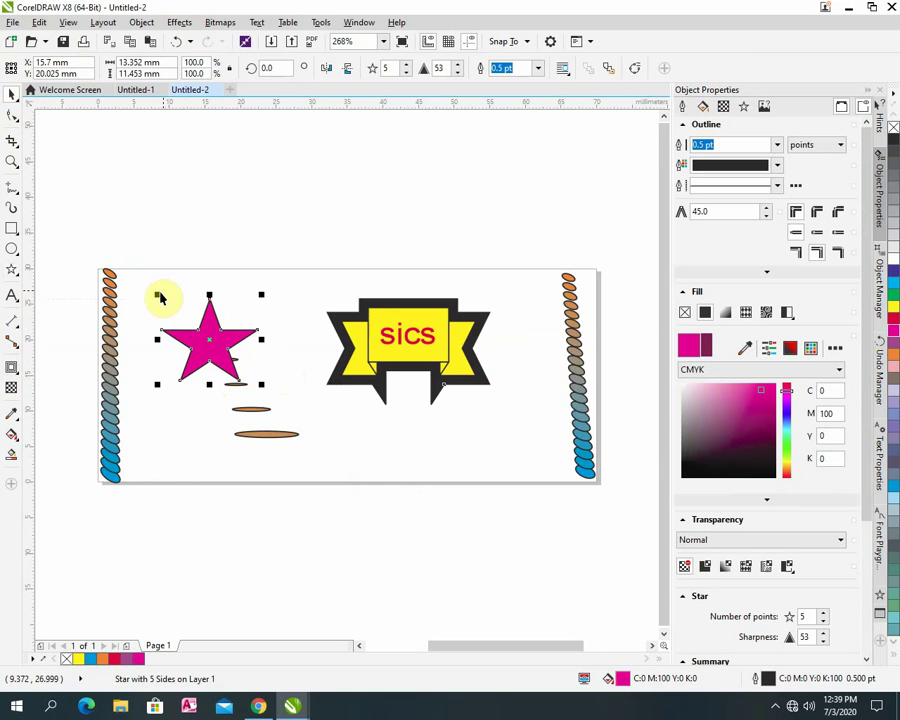
drag(157, 296, 266, 313)
click(271, 345)
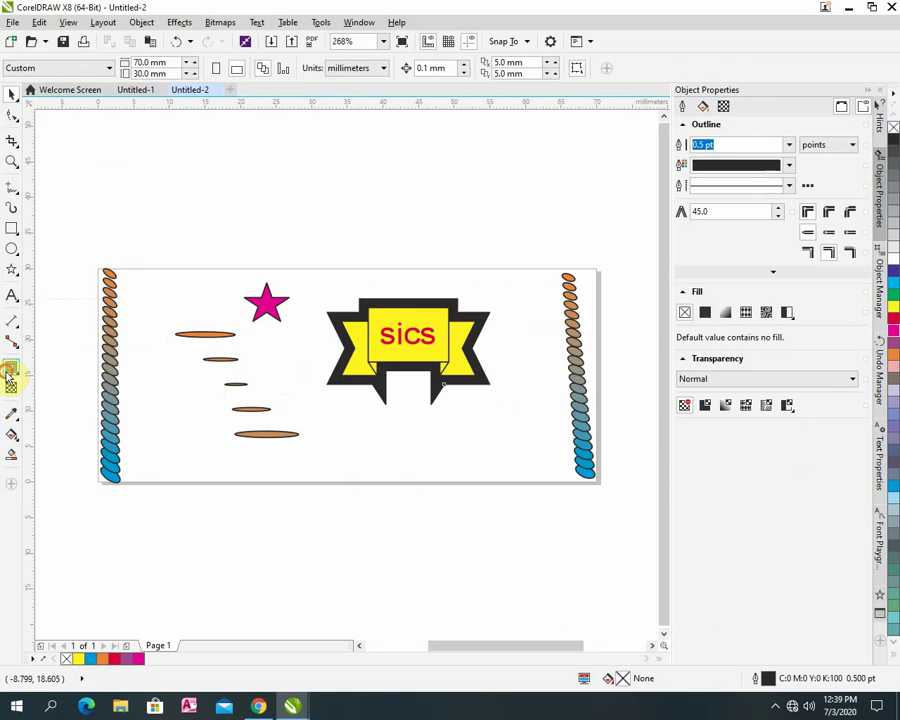
Apply an interactive outside contour of 33 steps at about 0.19 mm offset to the small magenta star.
click(11, 368)
click(270, 316)
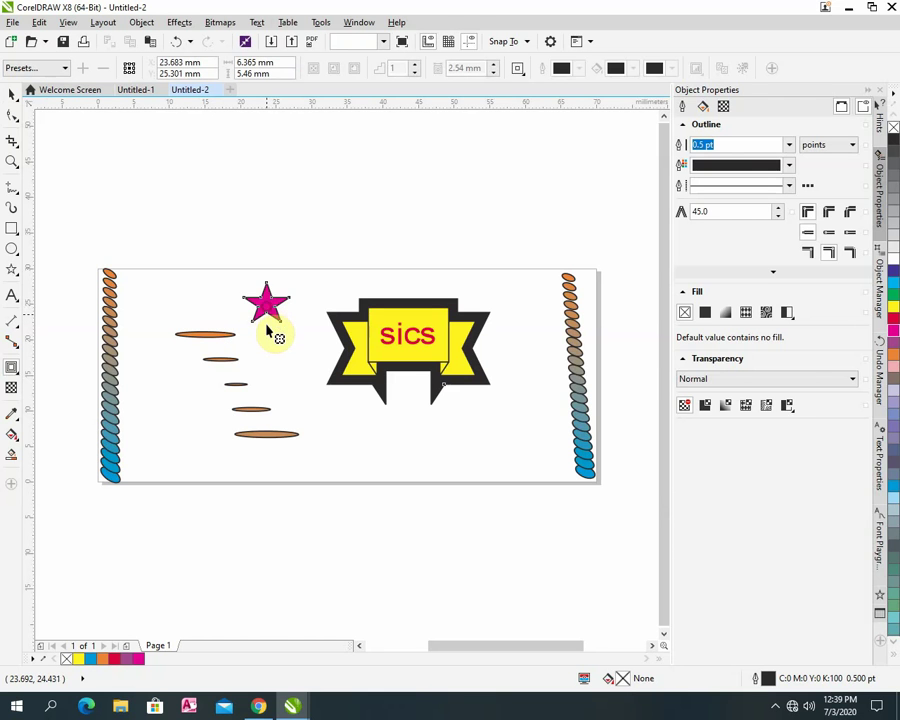
drag(267, 328, 276, 318)
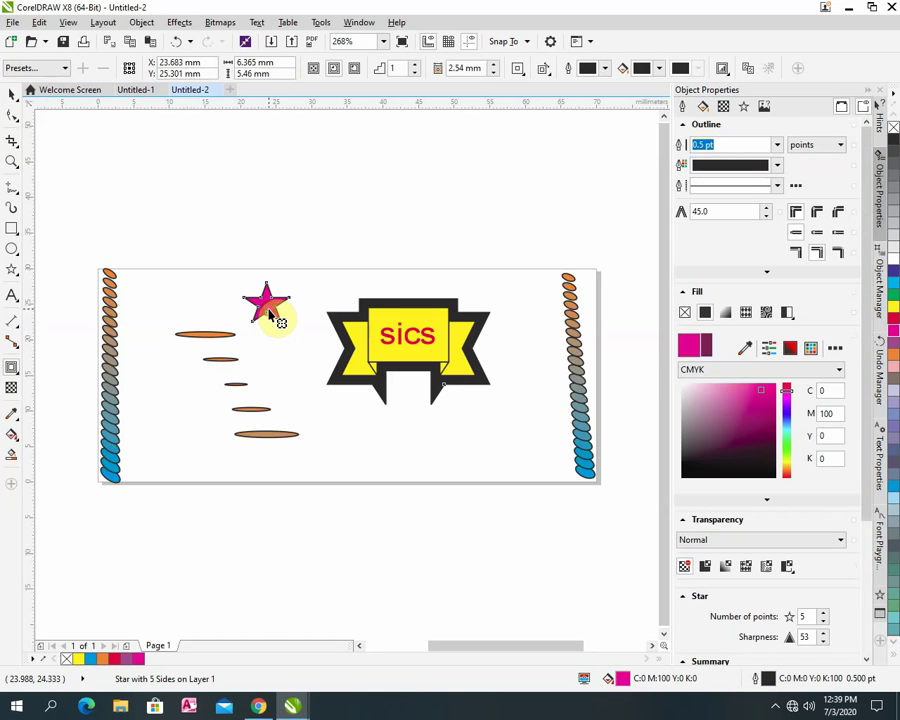
key(Escape)
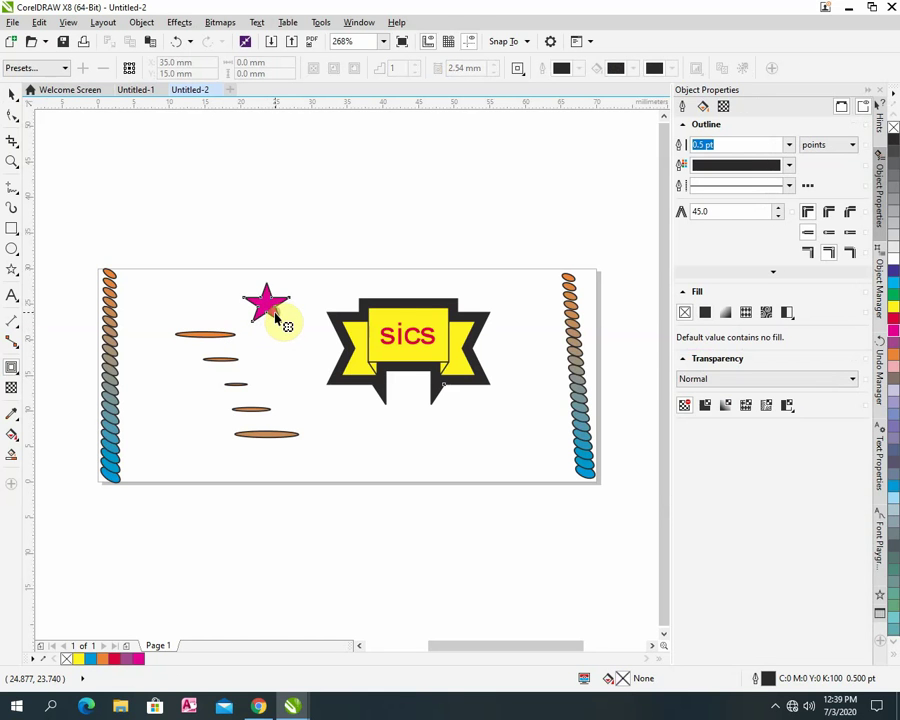
click(284, 316)
mouse_move(286, 315)
mouse_down()
mouse_move(312, 315)
mouse_move(306, 305)
mouse_move(340, 308)
mouse_move(300, 302)
mouse_up()
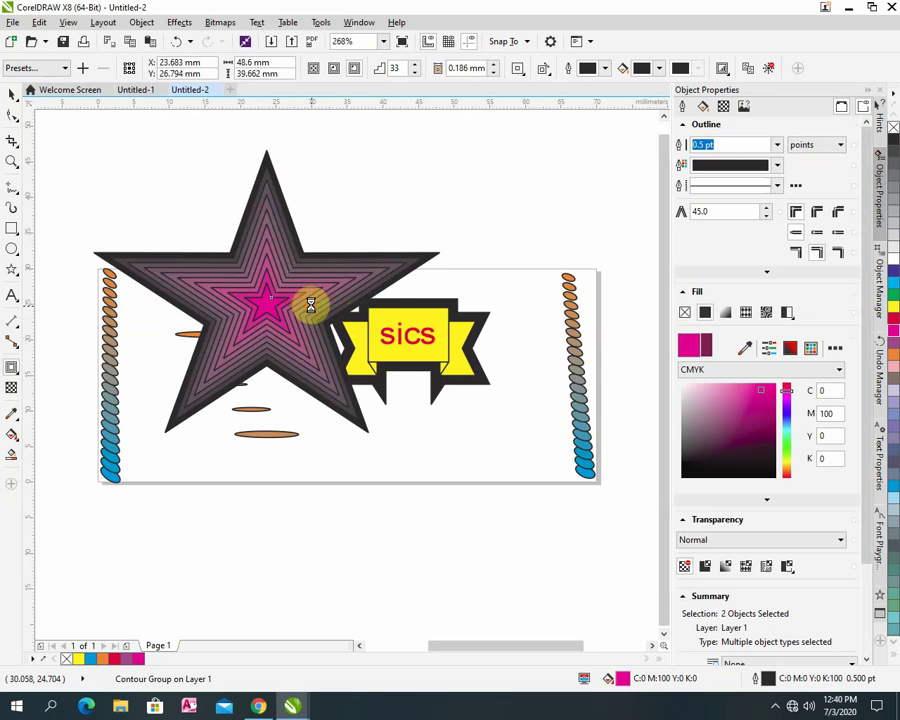
Adjust the star's contour interactively to 12 steps with an offset of about 0.47 mm, and deselect it.
mouse_move(311, 305)
mouse_down()
mouse_move(322, 316)
mouse_move(303, 304)
mouse_move(315, 318)
mouse_move(382, 311)
mouse_move(374, 301)
mouse_move(346, 310)
mouse_move(315, 299)
mouse_move(314, 313)
mouse_up()
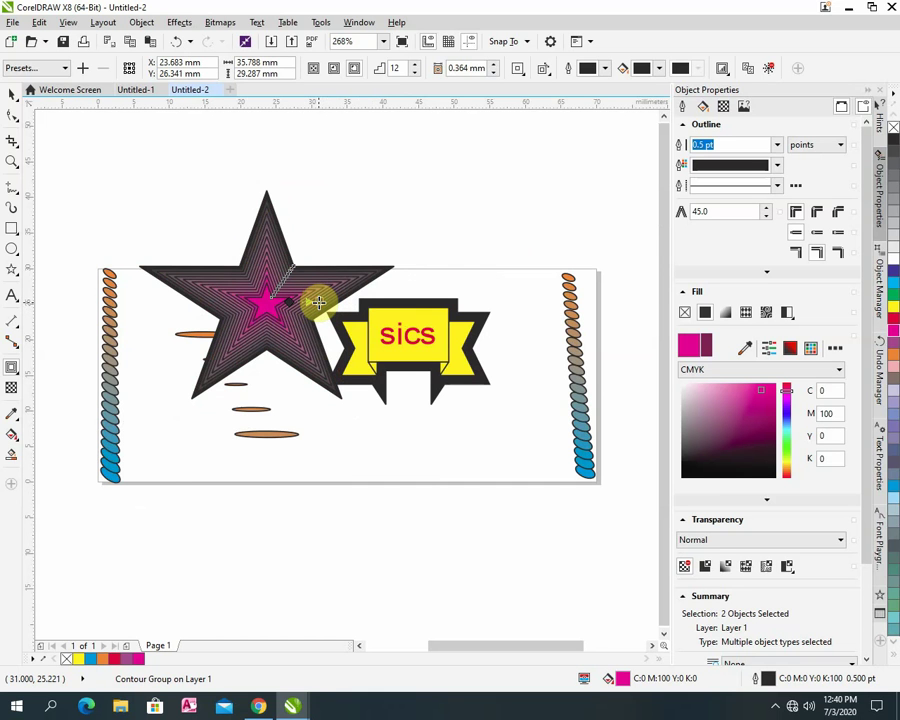
drag(318, 302, 327, 301)
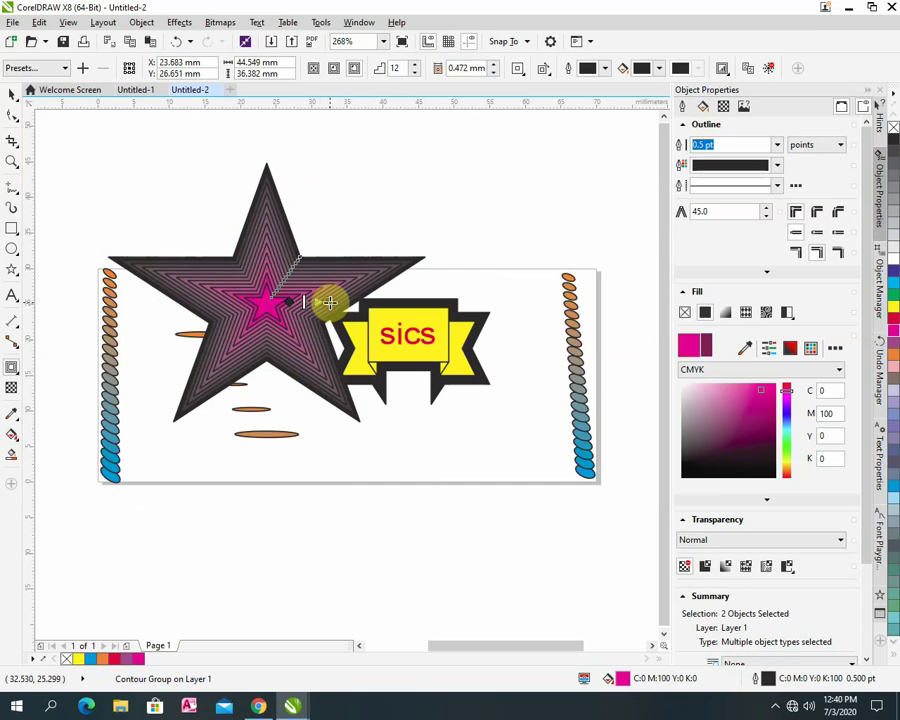
click(129, 157)
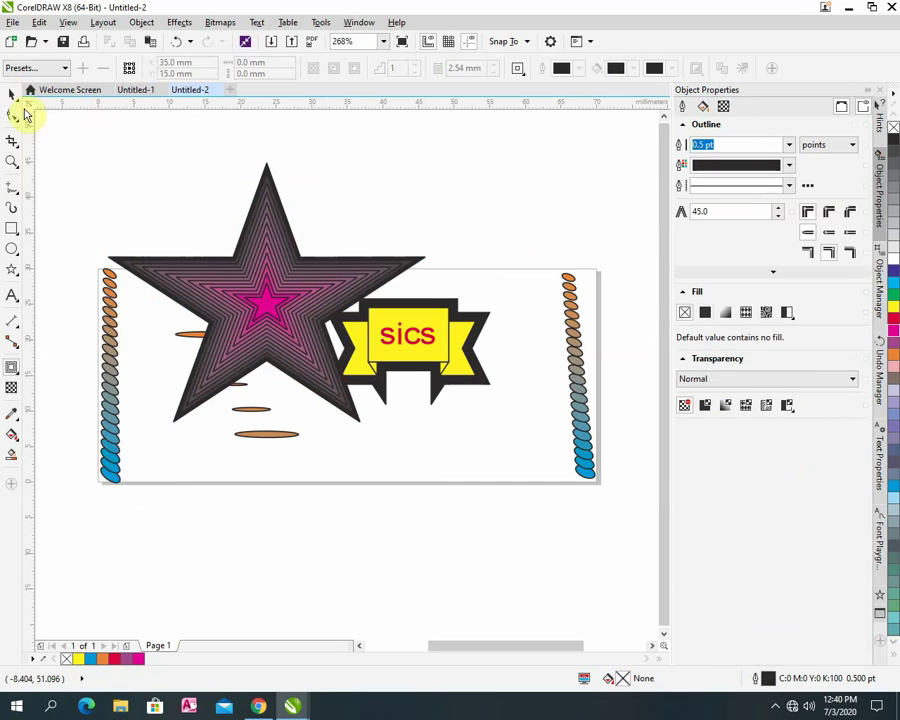
Stretch, scale and move the contoured star across the page through several proportions, ending over the banner at about 35 × 36 mm.
click(272, 245)
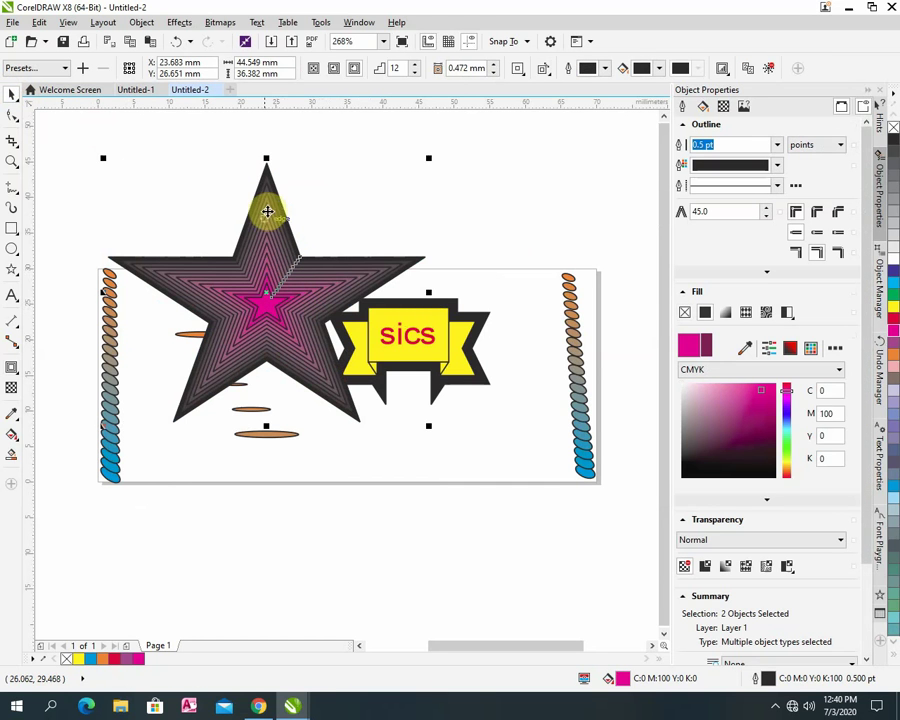
drag(267, 158, 291, 252)
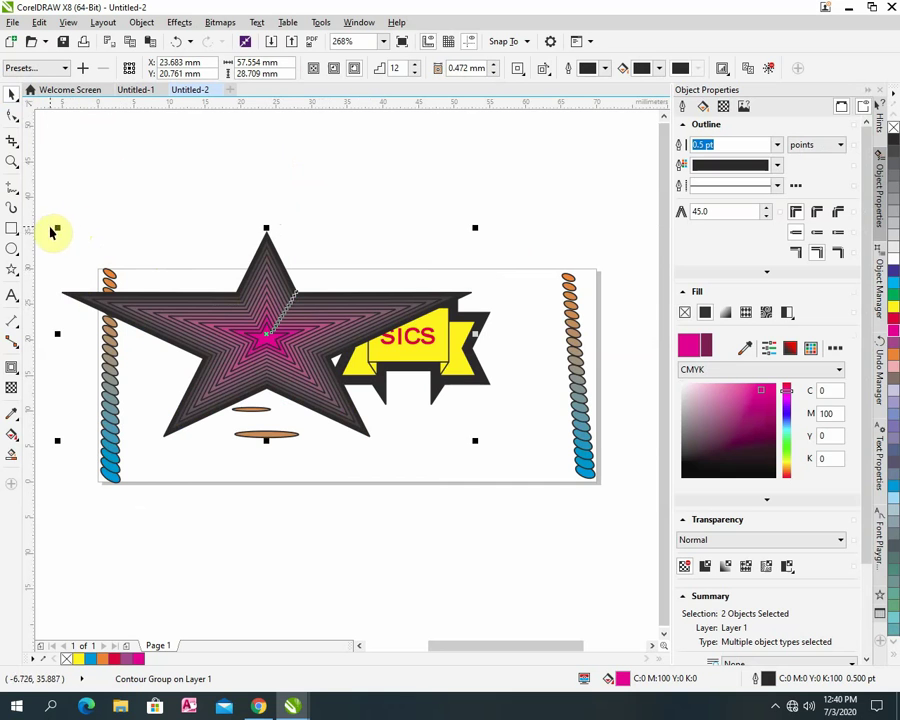
drag(60, 227, 290, 350)
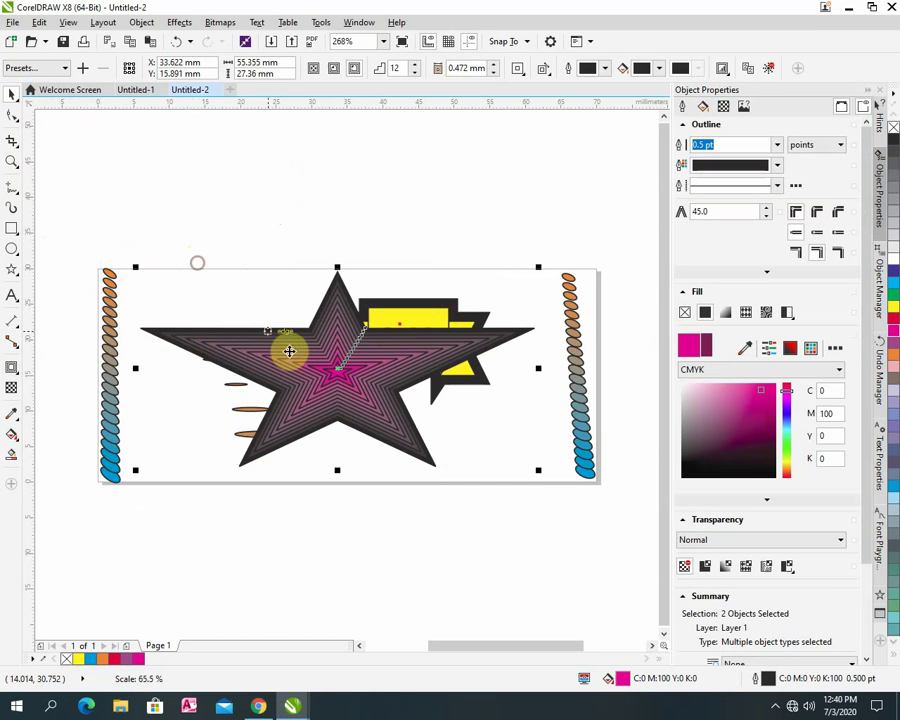
drag(136, 368, 322, 358)
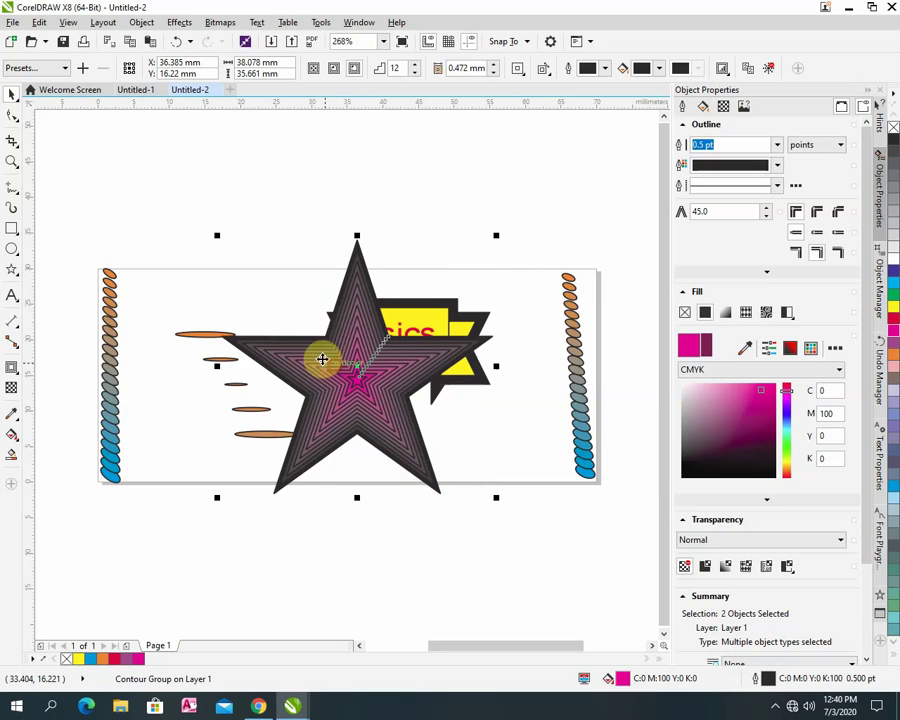
drag(217, 366, 273, 360)
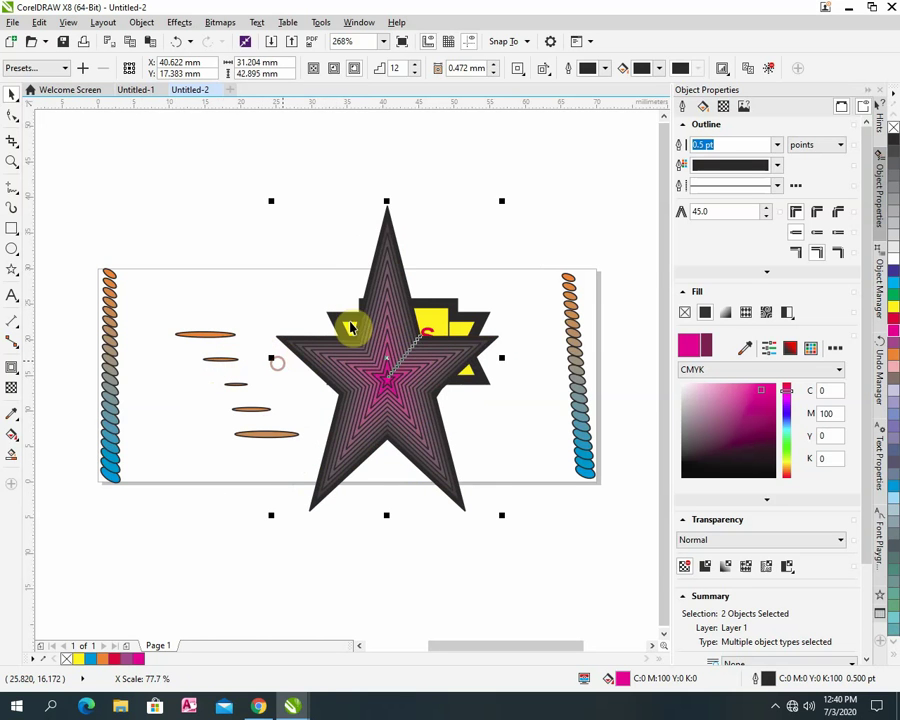
drag(386, 204, 386, 256)
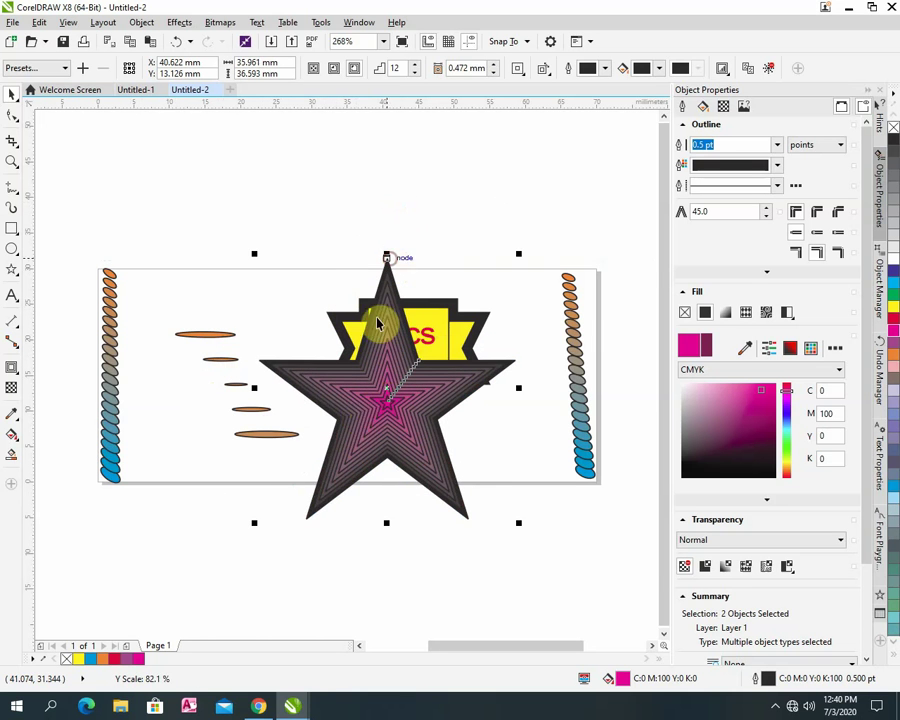
drag(254, 523, 426, 392)
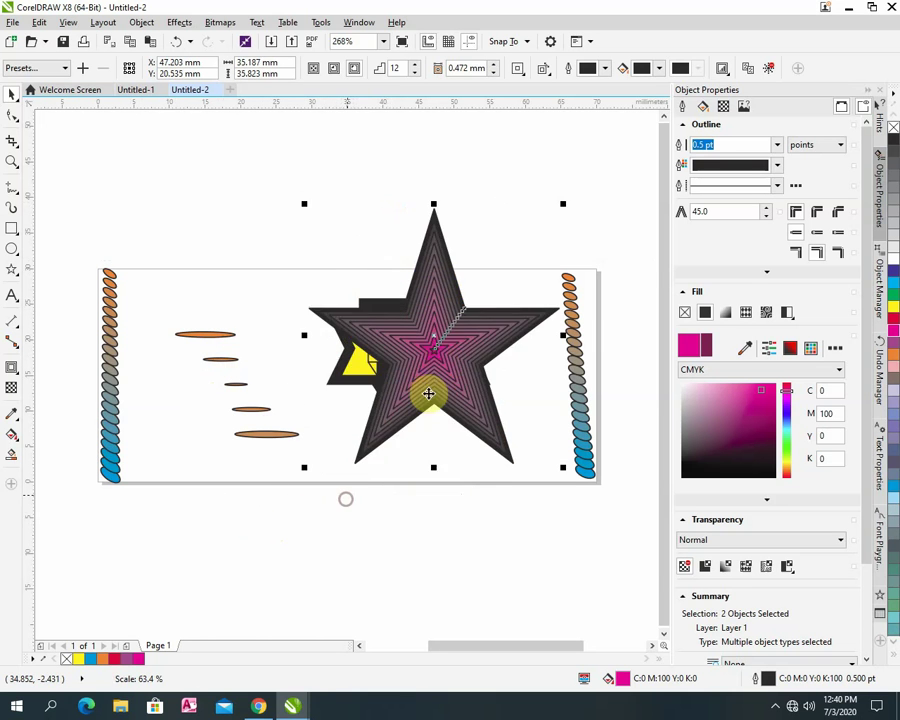
Reshape and reposition the contoured star through several sizes, ending overlapping the banner's side at about 48.8 × 25.8 mm.
drag(433, 206, 434, 300)
drag(238, 393, 403, 401)
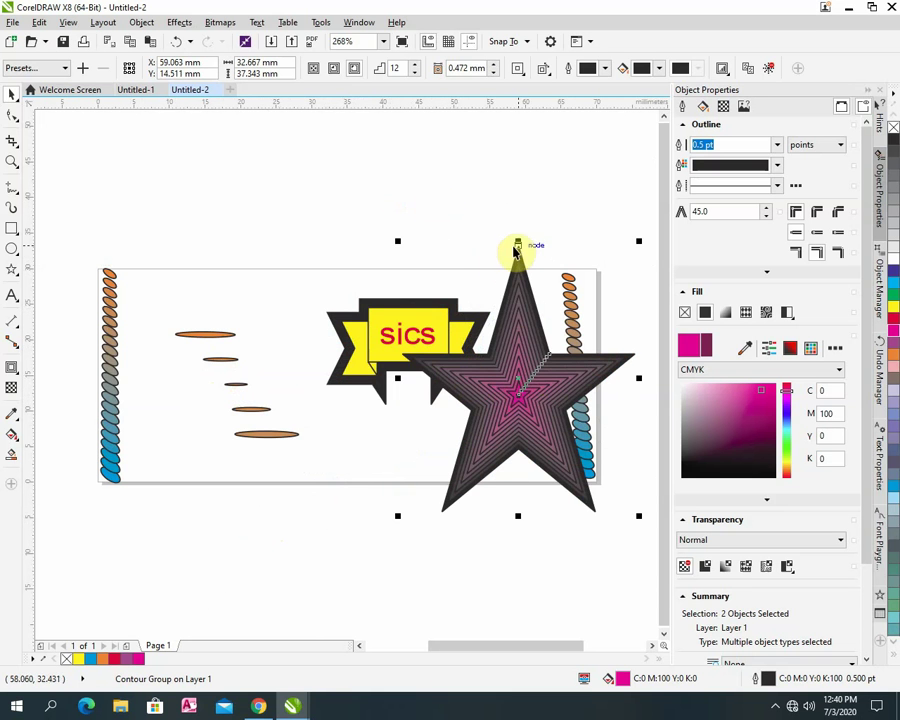
drag(517, 242, 453, 497)
drag(233, 472, 528, 478)
drag(632, 464, 256, 373)
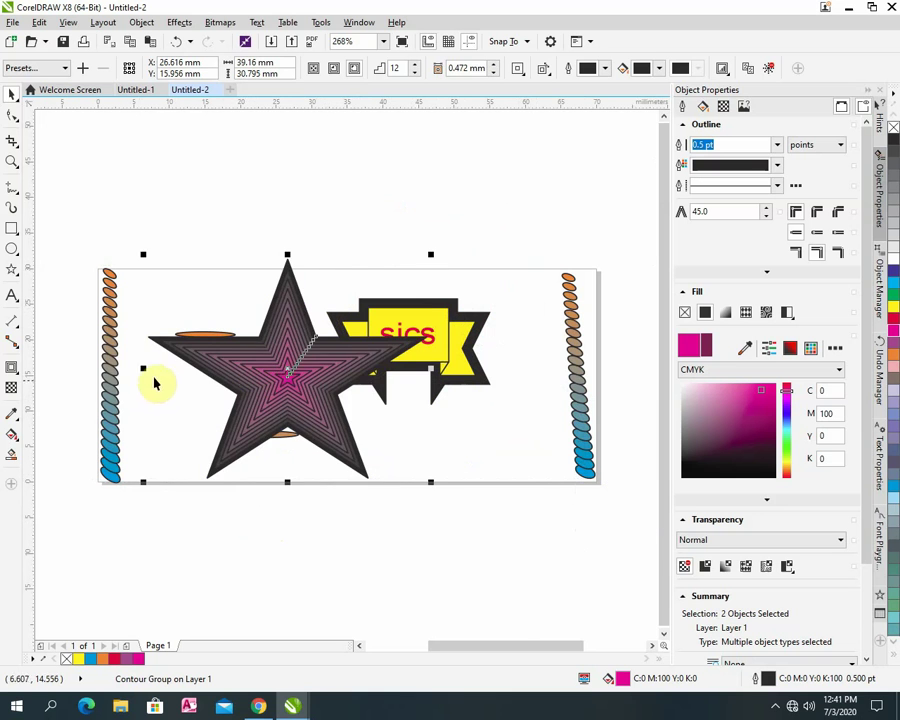
drag(140, 370, 255, 371)
drag(343, 254, 297, 354)
click(317, 360)
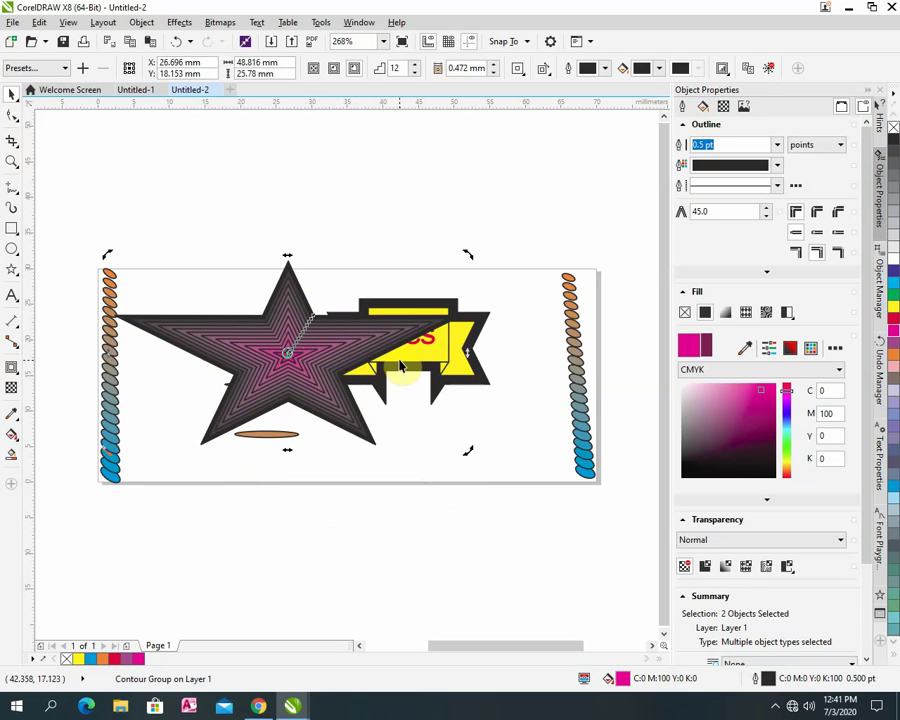
click(398, 336)
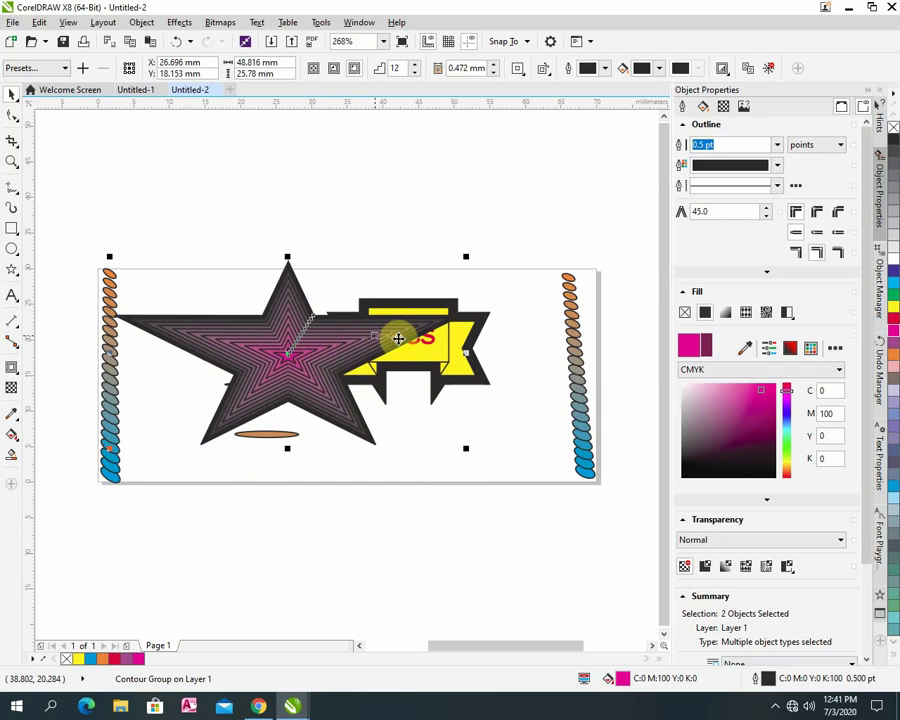
Vary the wide star's contour offset interactively, reducing it to about 0.29 mm and widening it to about 0.60 mm.
click(15, 370)
drag(331, 366, 330, 405)
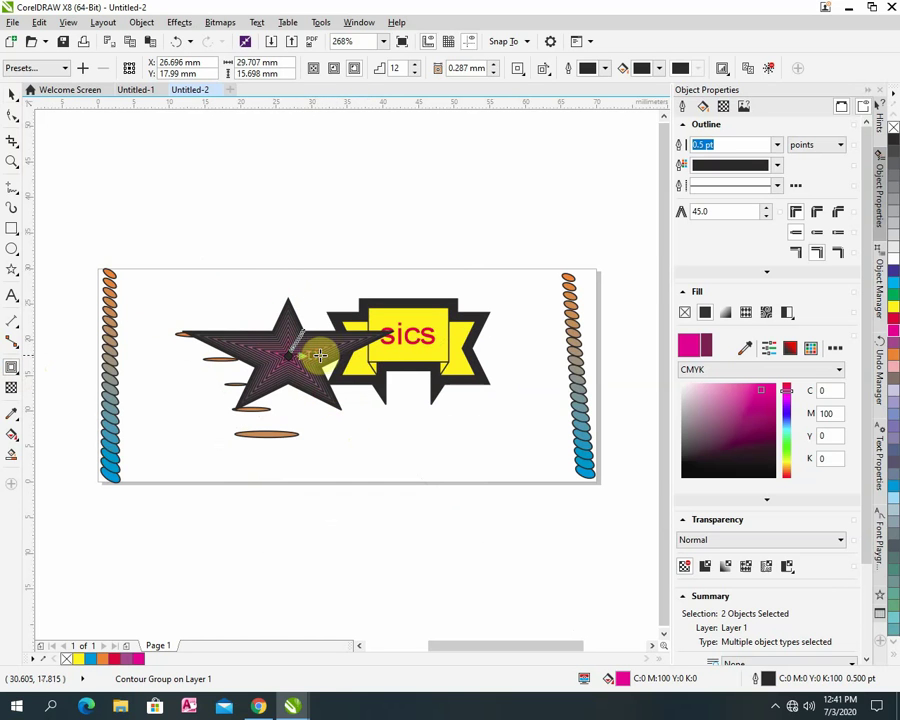
drag(319, 355, 386, 394)
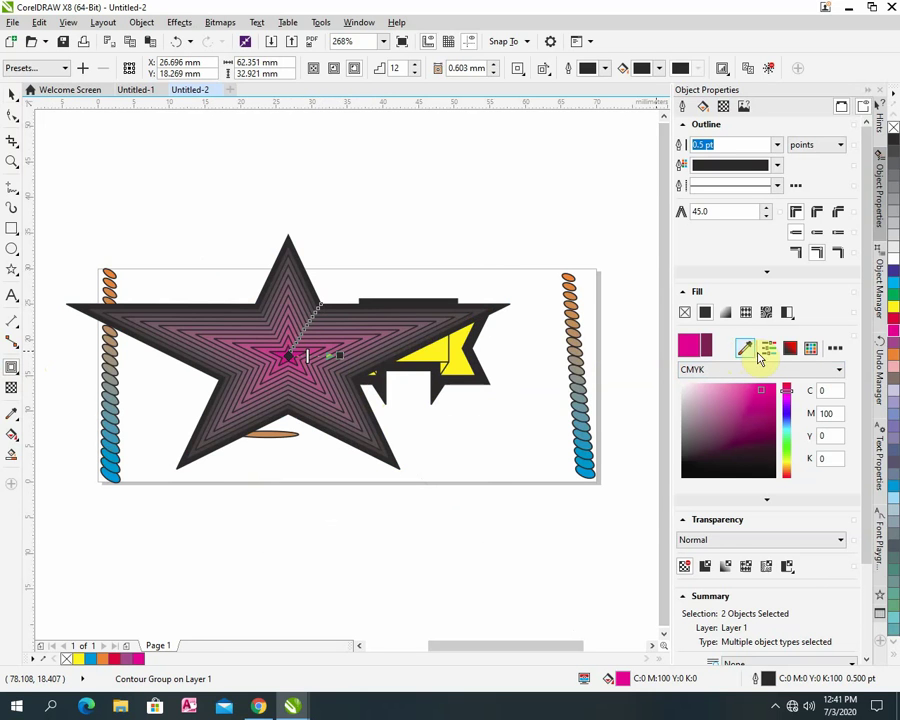
Try pink, cyan, light blue, grey-blue and green fills on the contoured star, return it to magenta, and deselect it.
click(894, 372)
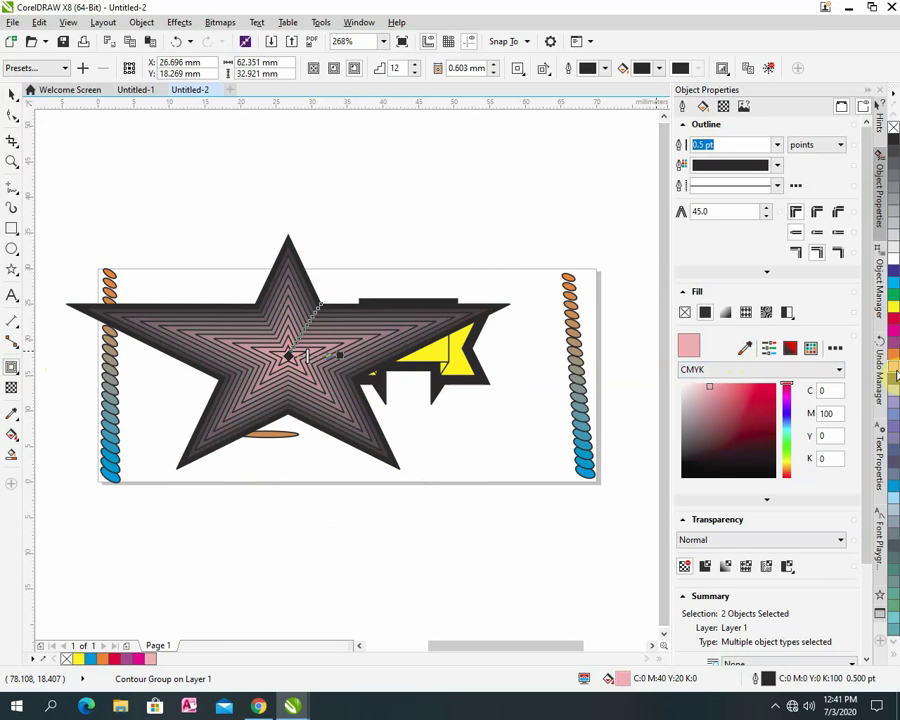
click(894, 307)
click(895, 332)
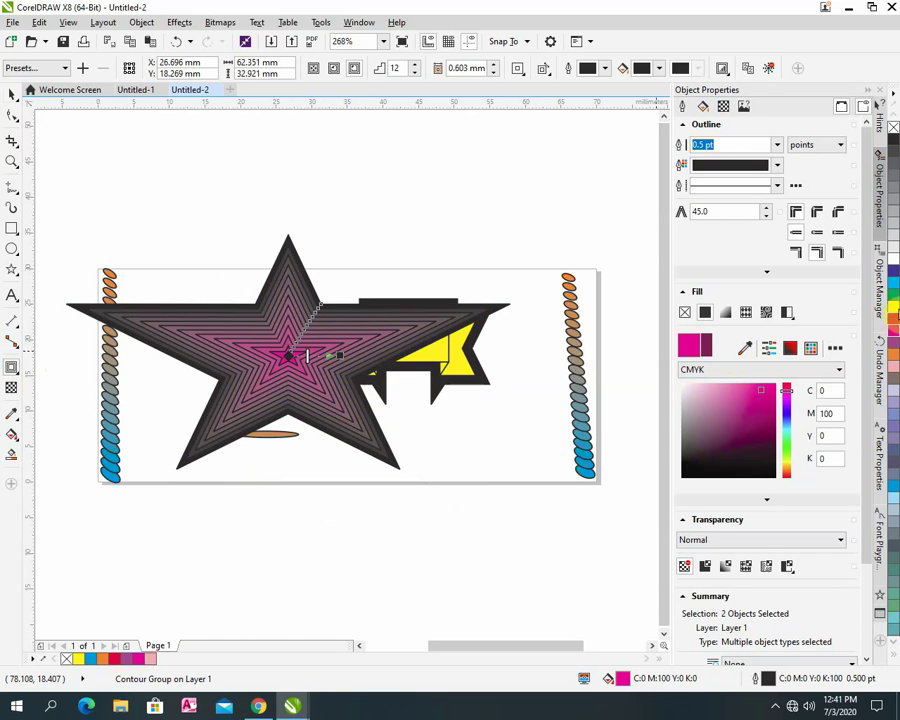
click(894, 284)
click(893, 410)
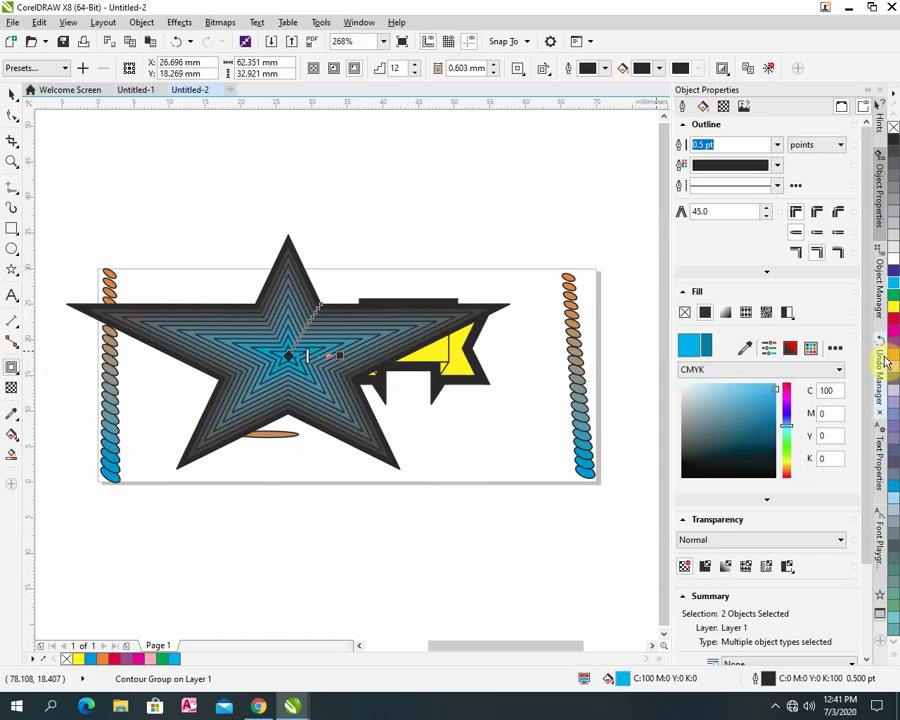
click(893, 515)
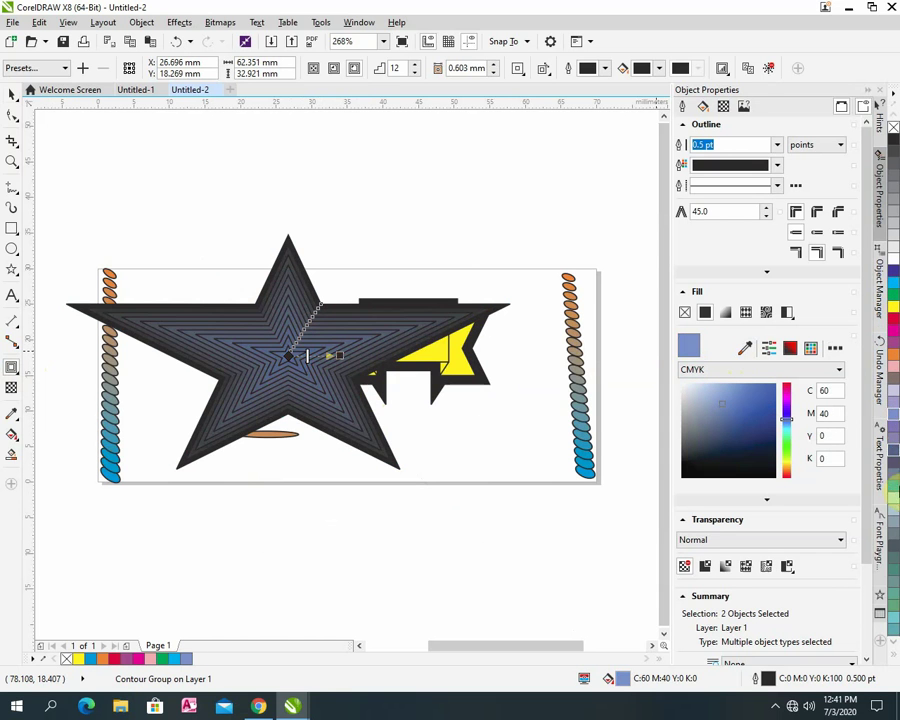
click(896, 490)
click(895, 500)
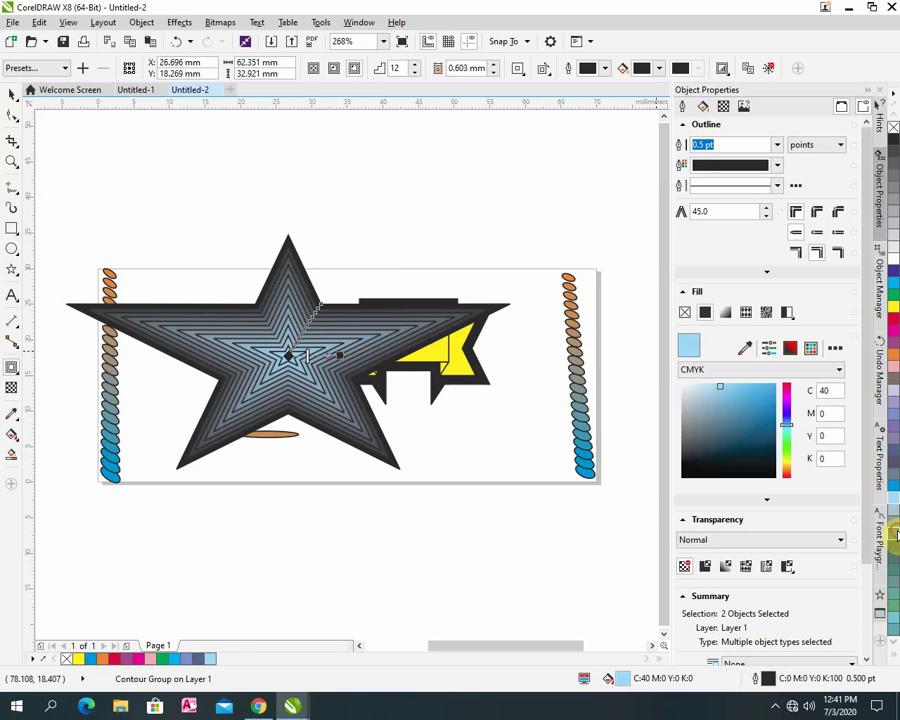
click(895, 541)
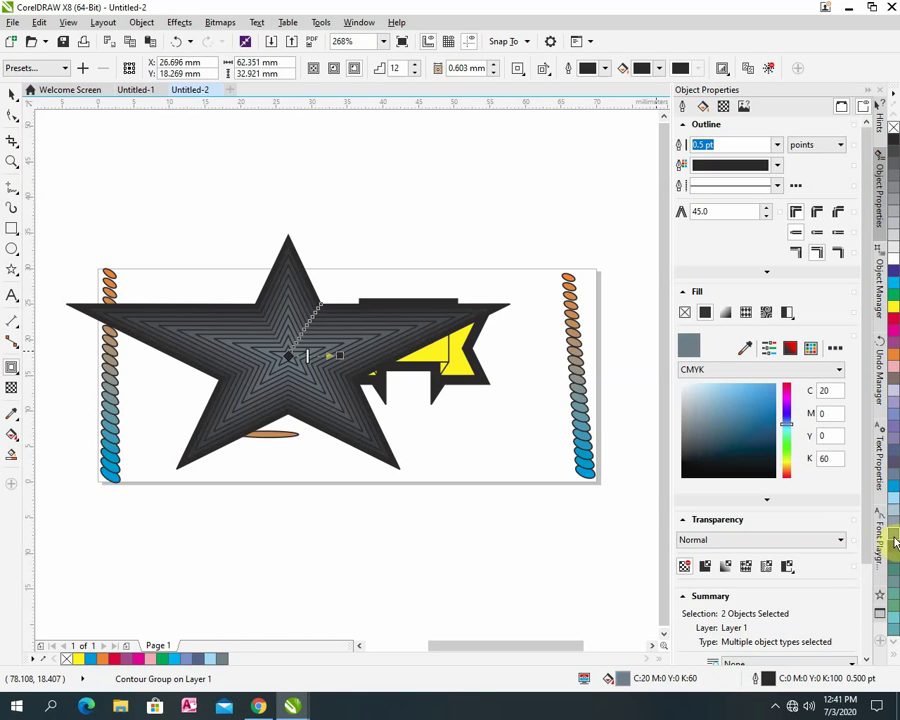
click(895, 303)
click(895, 291)
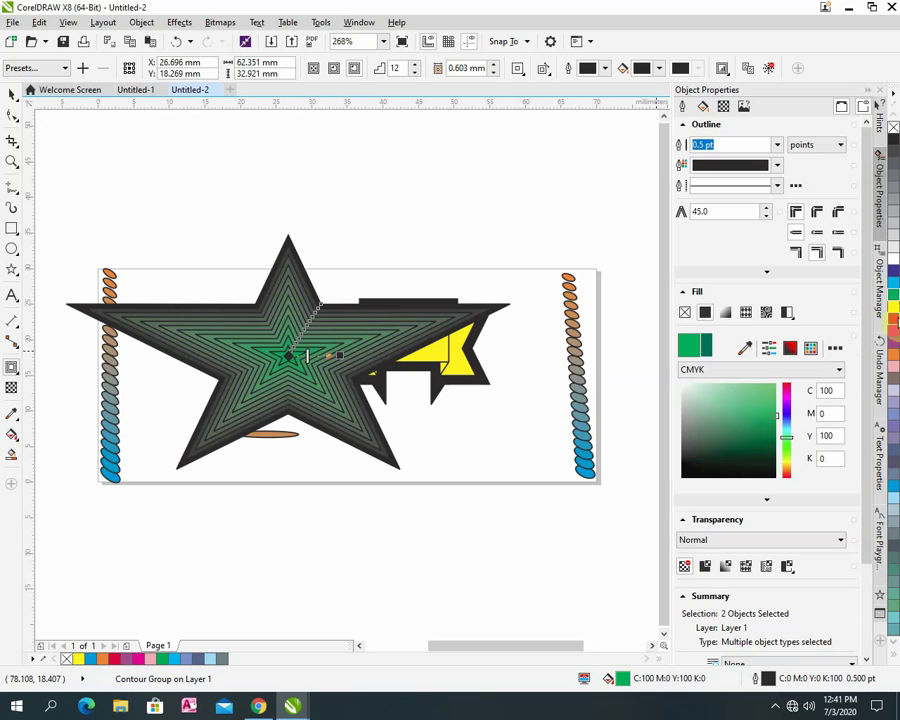
click(896, 330)
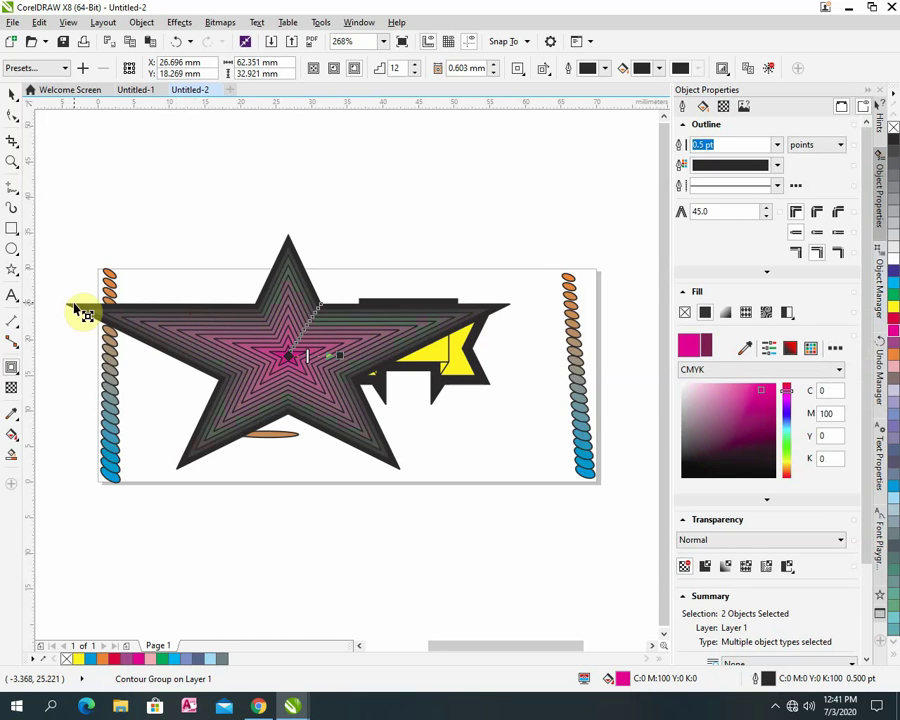
click(120, 226)
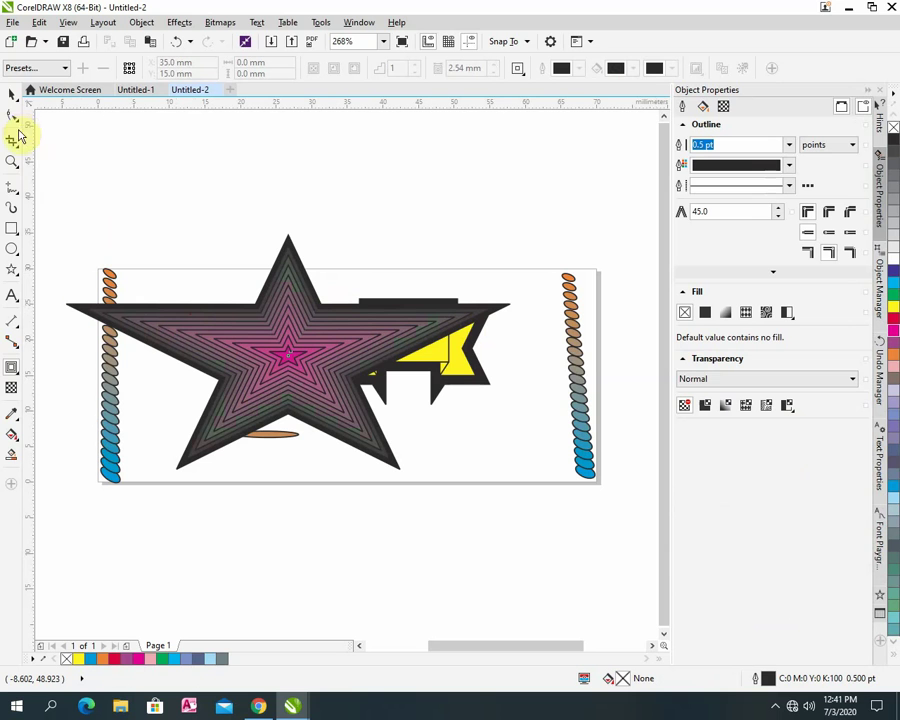
Try to distort the star's upper point with the Twirl tool at a 10 mm nib size, and undo it.
click(19, 121)
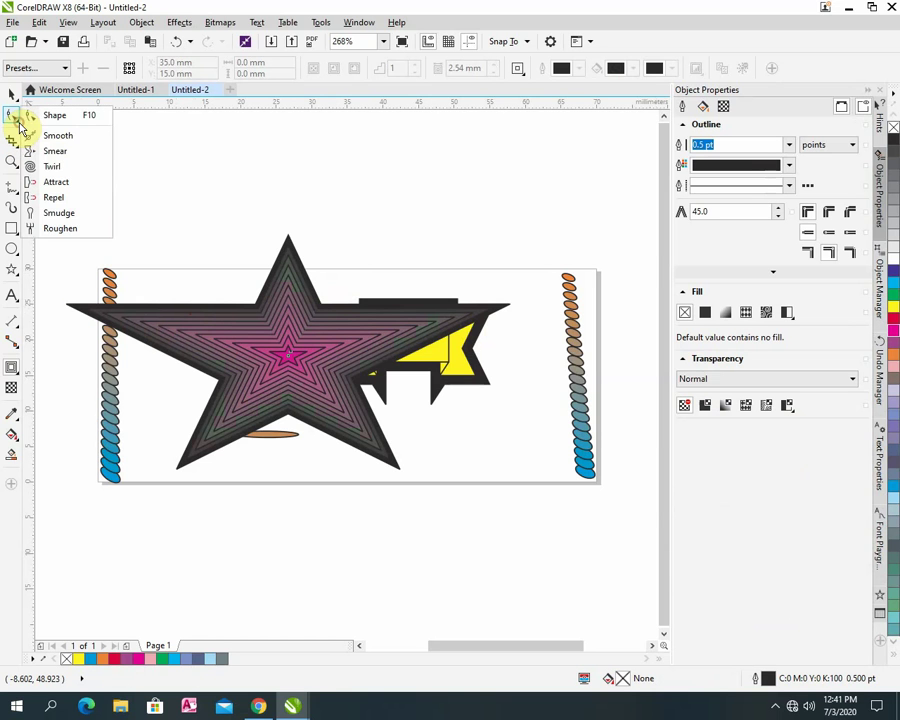
click(53, 166)
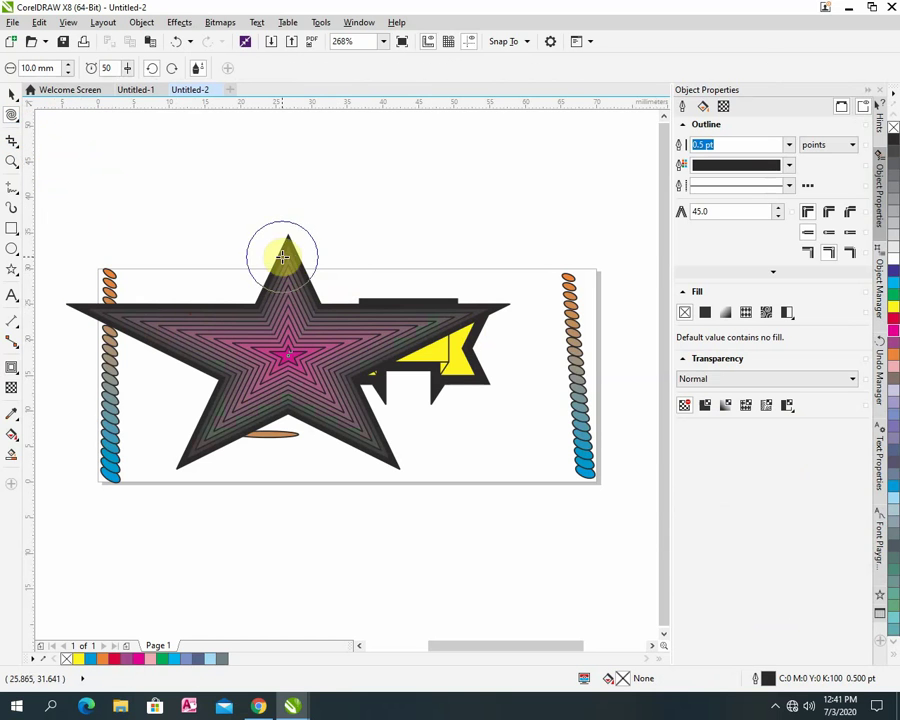
mouse_move(299, 263)
mouse_down()
mouse_move(300, 236)
mouse_move(280, 236)
mouse_move(288, 244)
mouse_move(259, 256)
mouse_up()
key(ctrl+z)
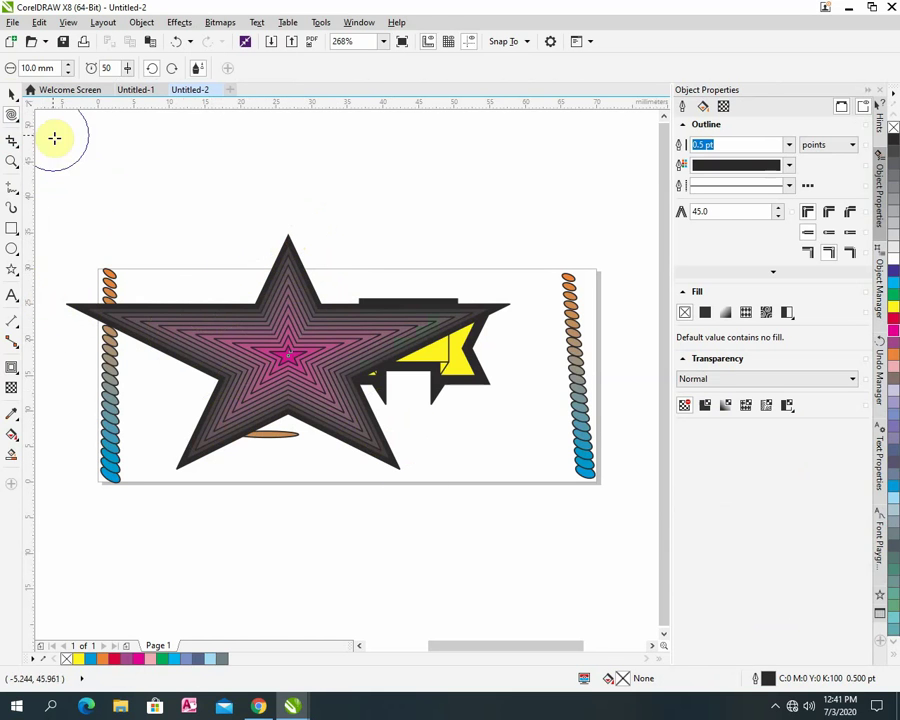
Resize the contoured star to about 41.5 × 46.1 mm, extending above the page and overlapping the banner.
click(12, 93)
click(237, 342)
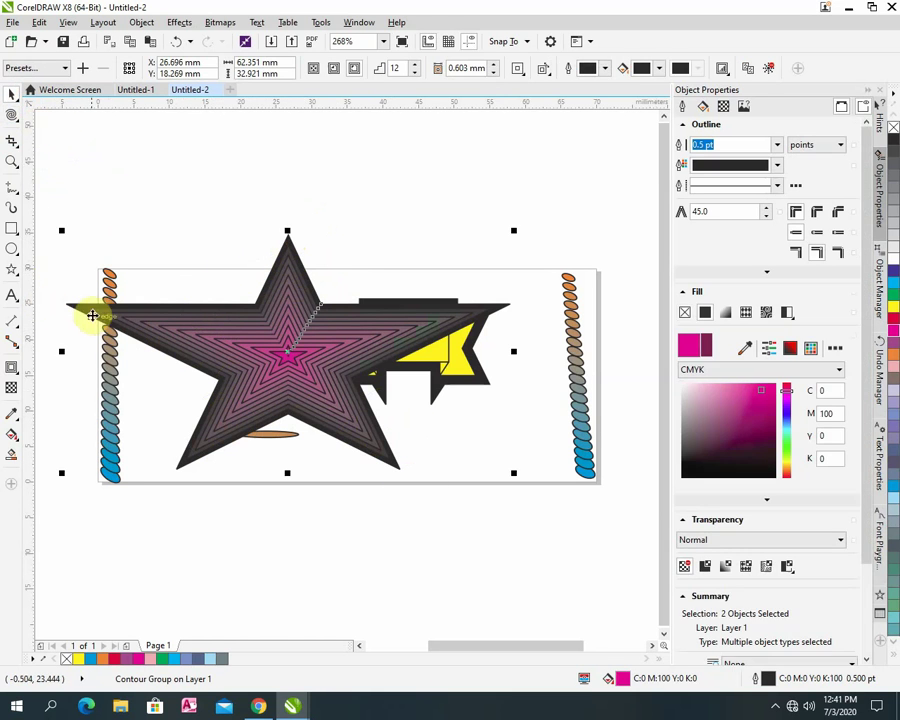
drag(60, 351, 416, 258)
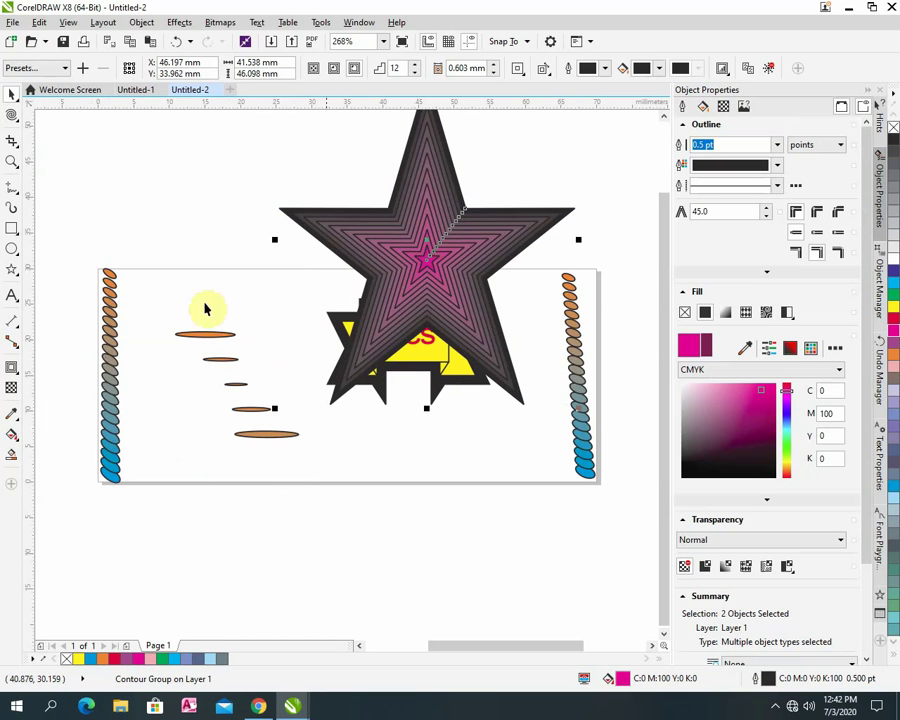
Draw a nearly circular ellipse about 12 × 12.3 mm over the page's upper-left corner and fill it pink.
click(11, 252)
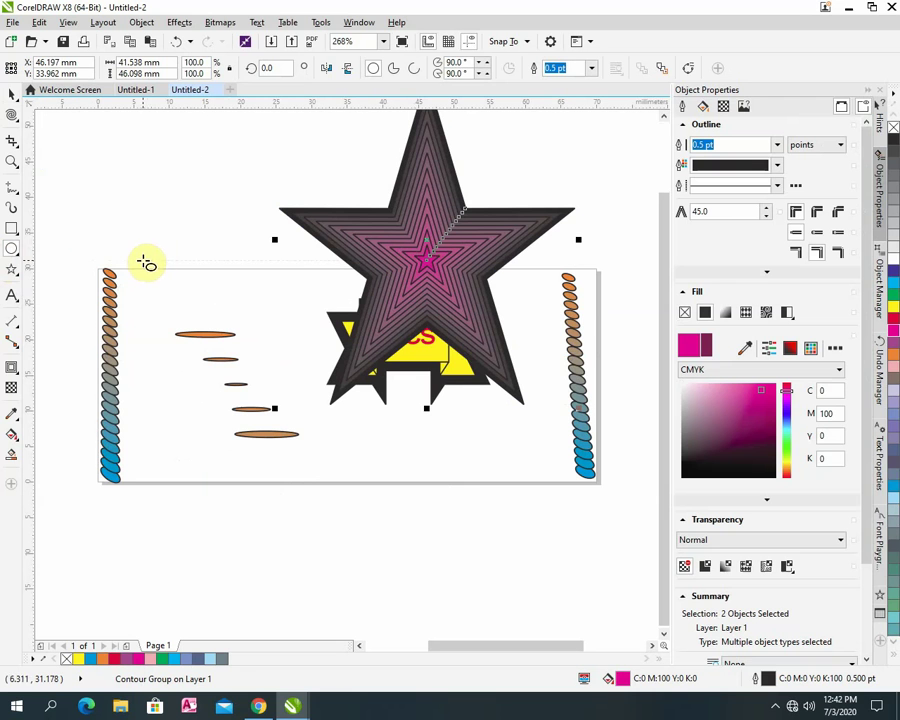
drag(117, 216, 209, 311)
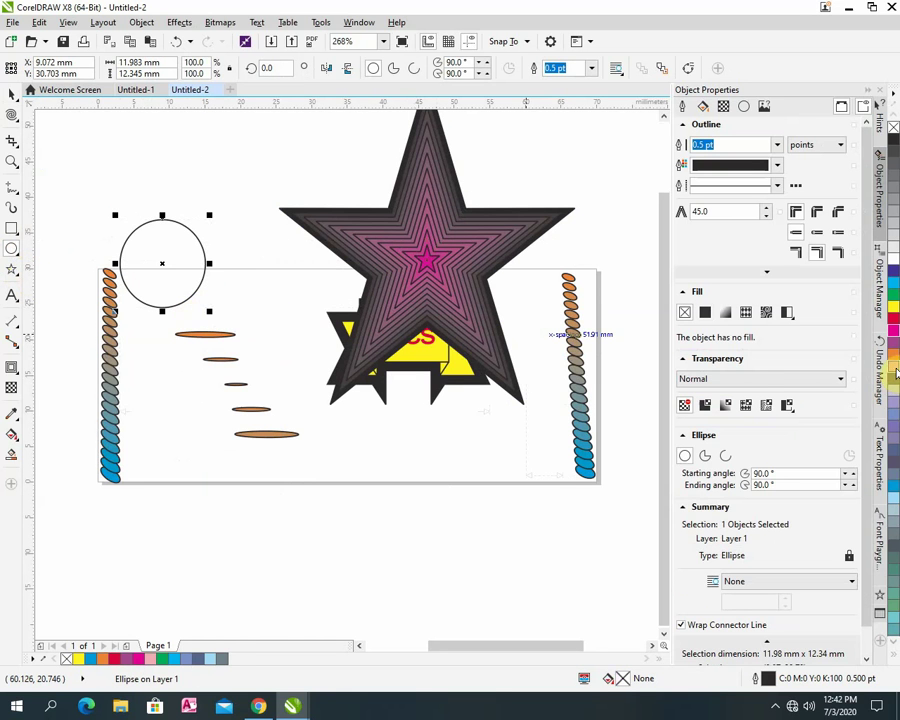
click(896, 372)
Distort the pink ellipse into swirling tendrils around its edges with the Twirl tool, using a 10 mm nib and rate 50.
click(13, 116)
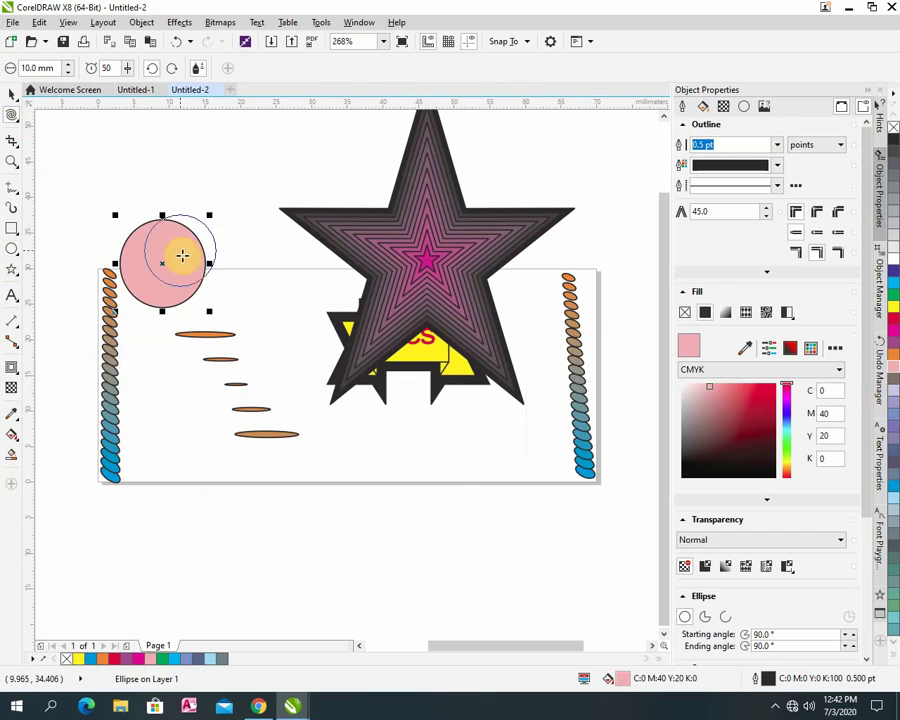
click(192, 208)
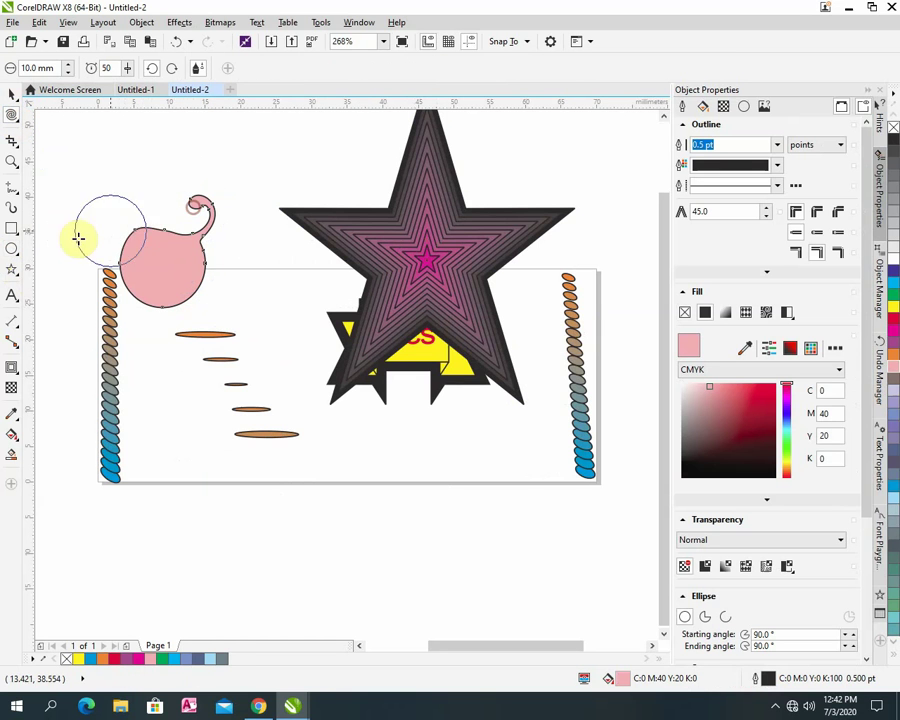
mouse_move(162, 235)
mouse_down()
mouse_move(123, 217)
mouse_move(132, 182)
mouse_move(142, 178)
mouse_move(157, 201)
mouse_move(117, 235)
mouse_move(182, 272)
mouse_move(194, 215)
mouse_move(175, 247)
mouse_move(176, 310)
mouse_move(170, 297)
mouse_move(200, 310)
mouse_move(186, 296)
mouse_move(228, 307)
mouse_move(215, 273)
mouse_move(143, 298)
mouse_up()
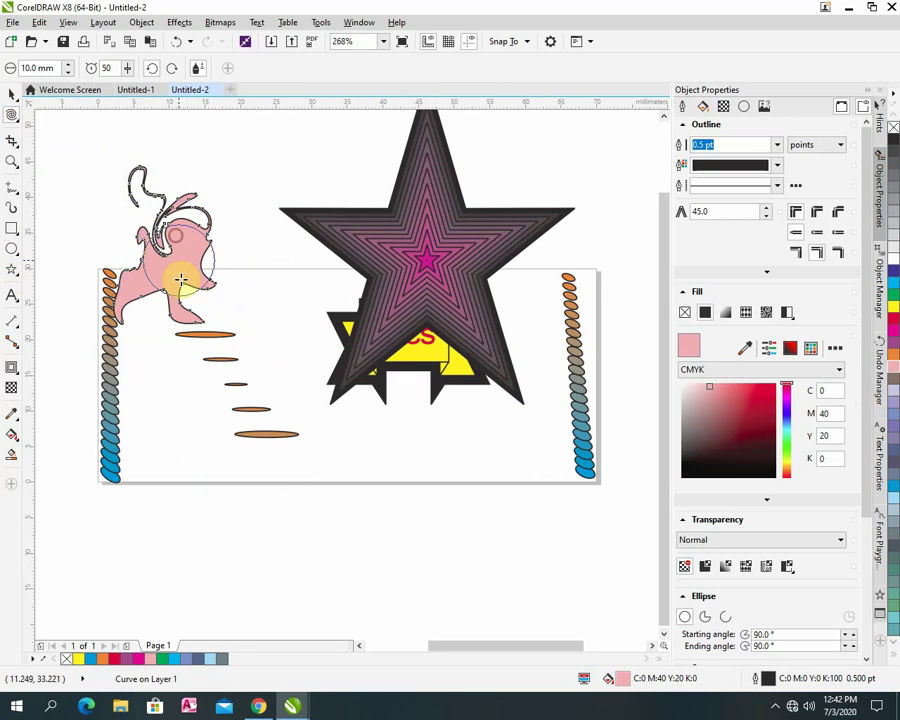
drag(261, 237, 182, 263)
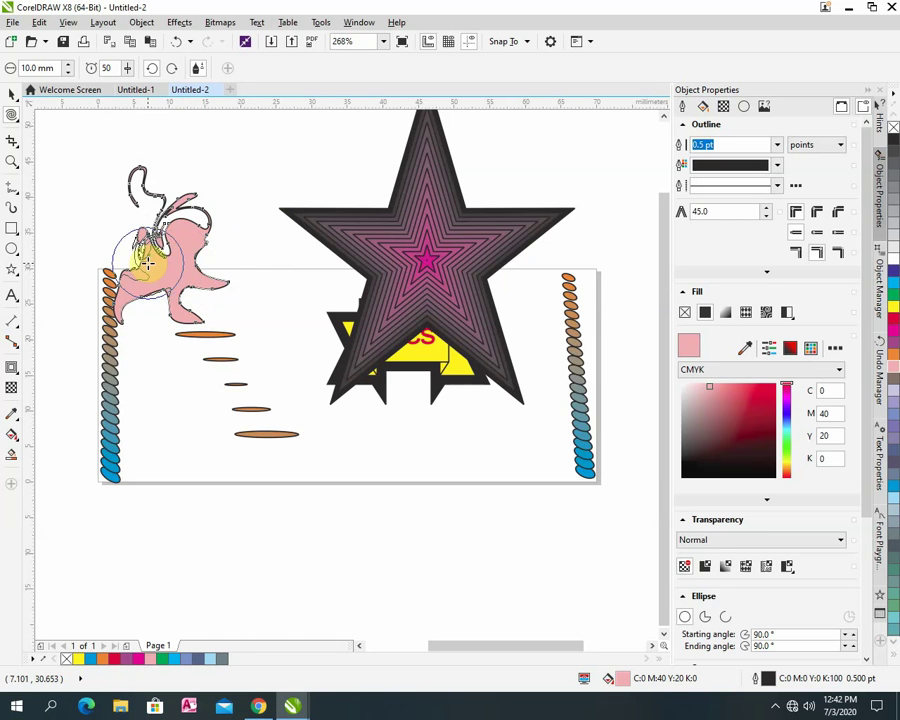
Try a yellow fill on the twirled shape, settle on orange, and twirl its middle further.
click(895, 310)
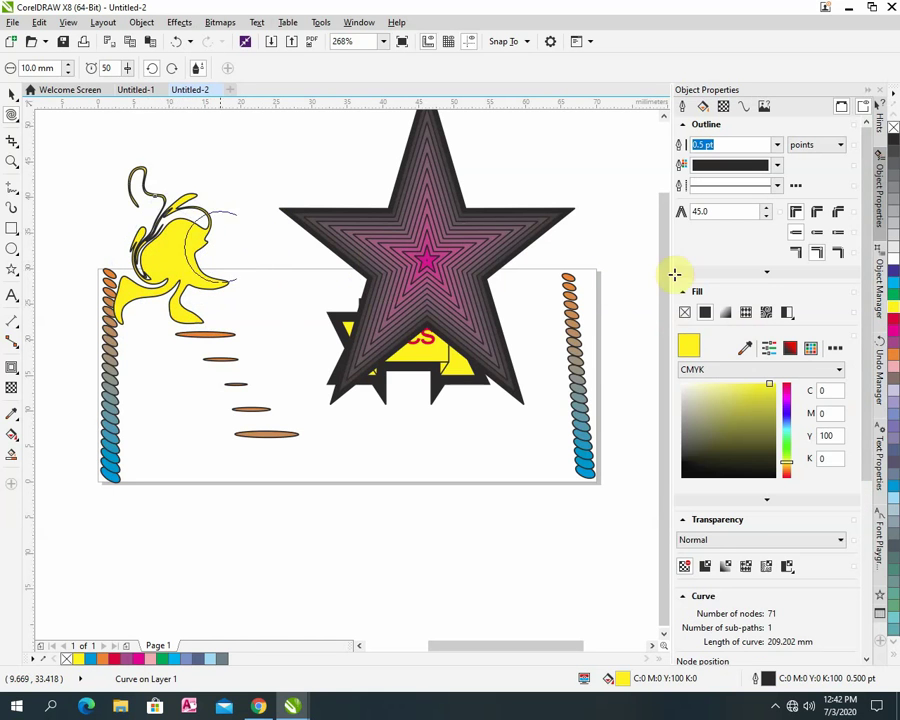
click(895, 290)
click(893, 351)
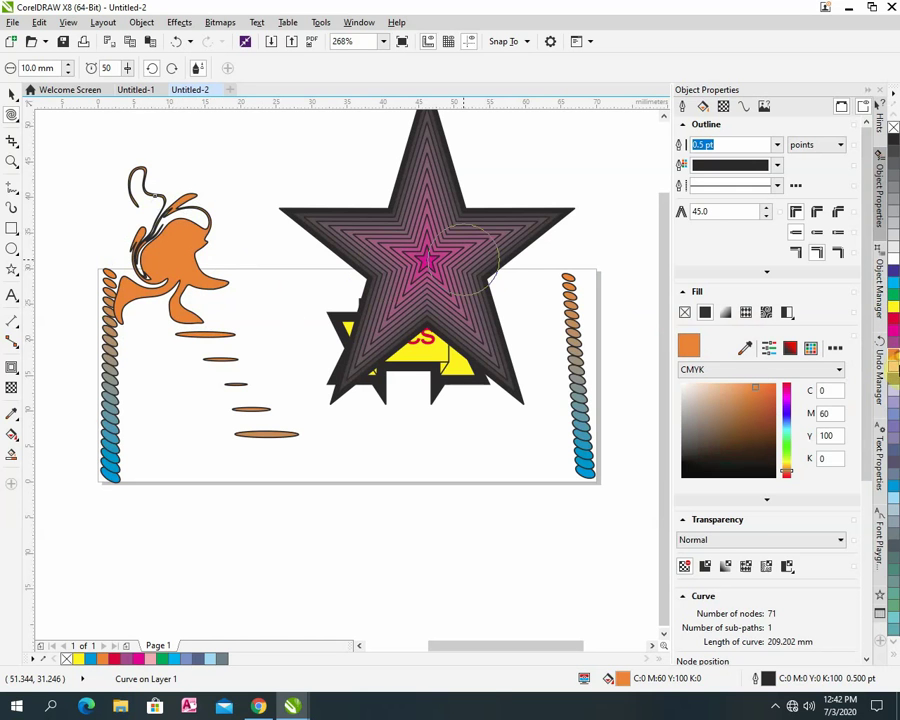
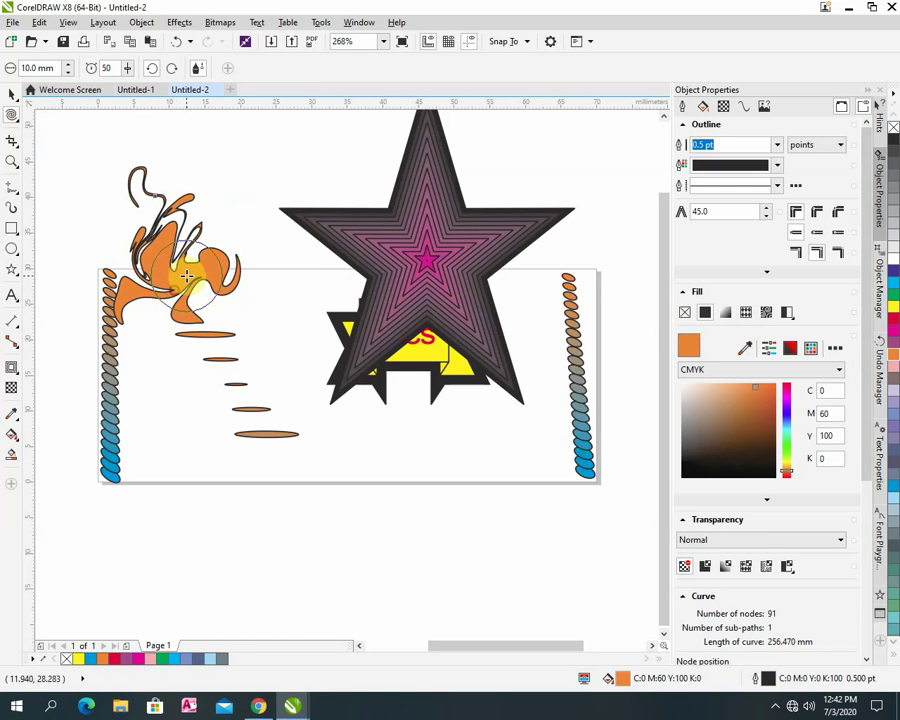
mouse_move(174, 228)
mouse_down()
mouse_move(188, 252)
mouse_move(206, 218)
mouse_move(64, 166)
mouse_up()
Scale the orange twirled shape down to about 7.7 × 9.6 mm above the row of flat ellipses.
click(12, 93)
click(130, 180)
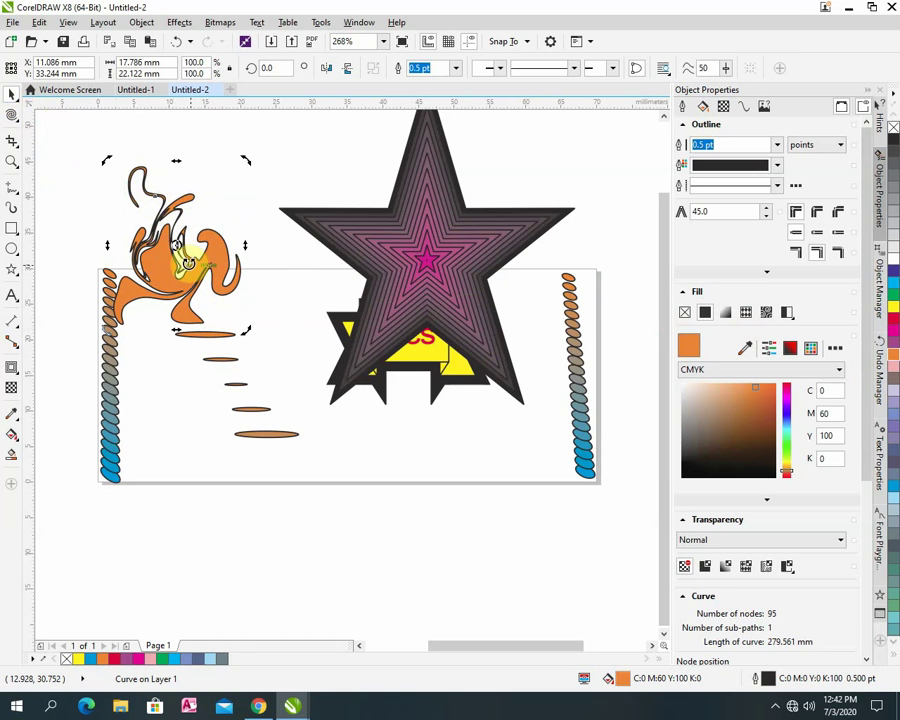
click(176, 250)
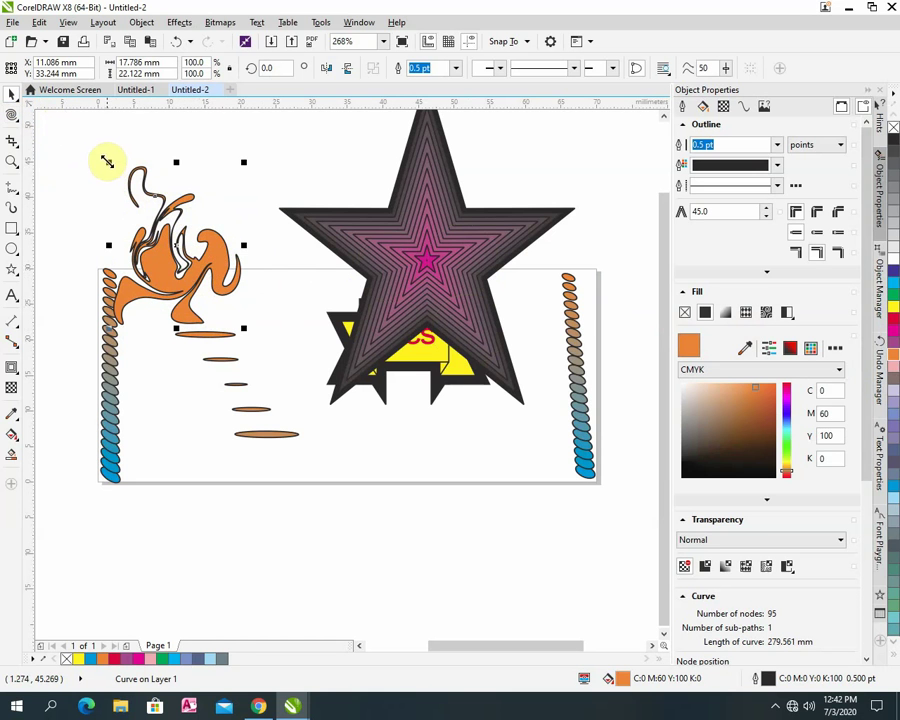
drag(107, 161, 188, 226)
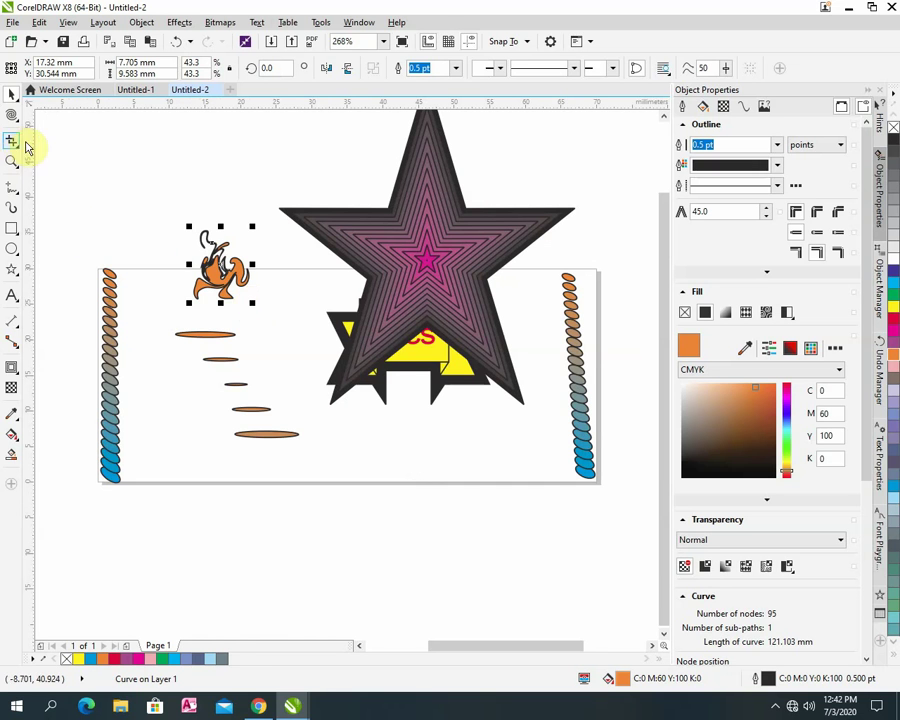
PowerClip the orange twirled shape inside the small star at the contour's centre, filling the frame proportionally.
right_click(225, 281)
click(263, 287)
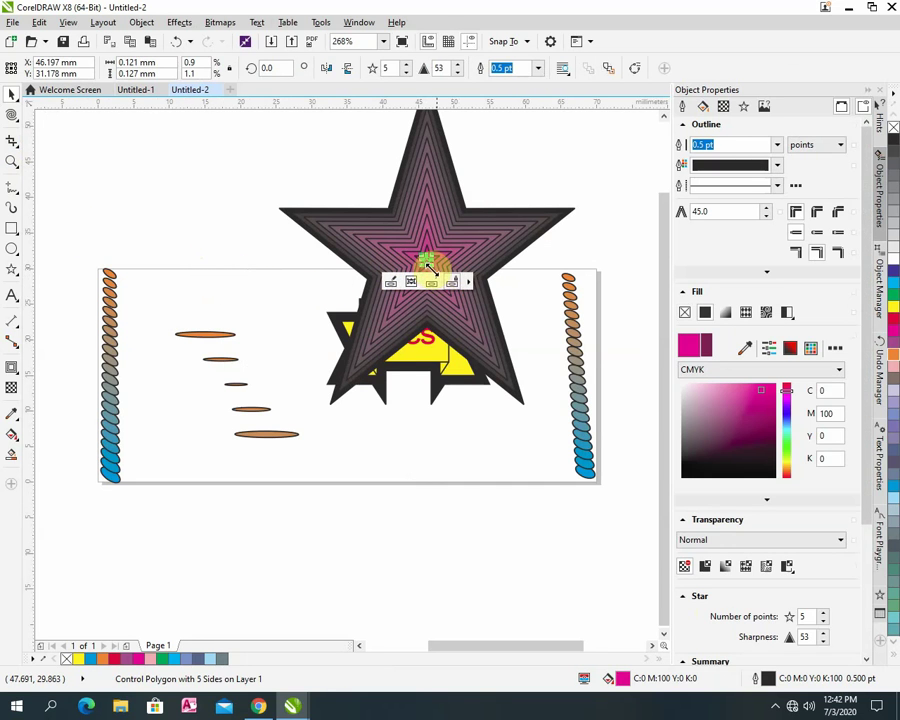
click(469, 287)
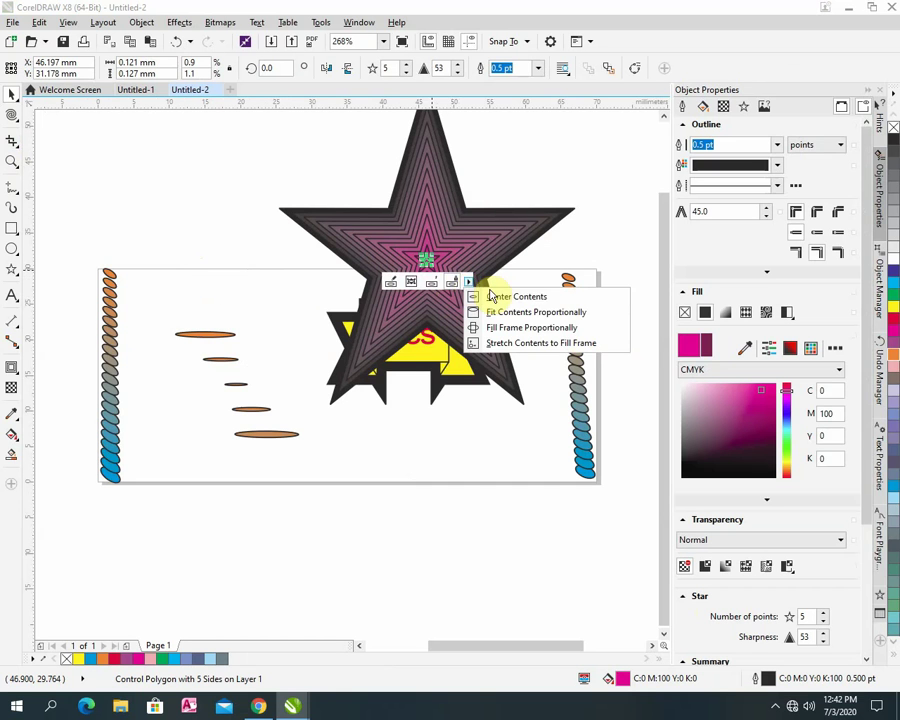
click(515, 327)
Try enlarging the contour's centre star, undo that, then flip the contoured star upside down below the banner and deselect it.
mouse_move(426, 272)
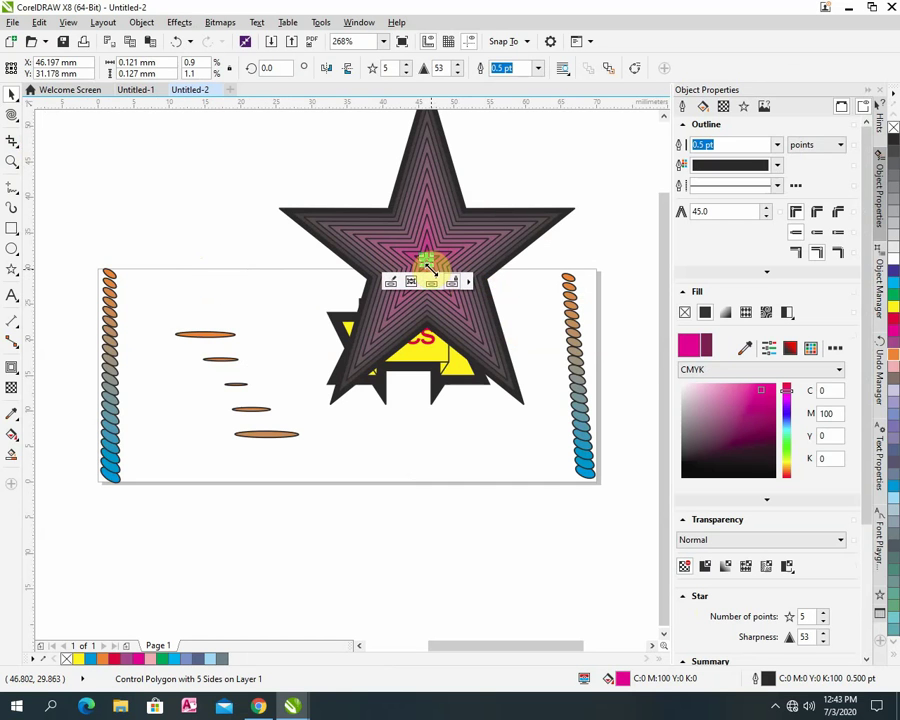
drag(426, 268, 466, 305)
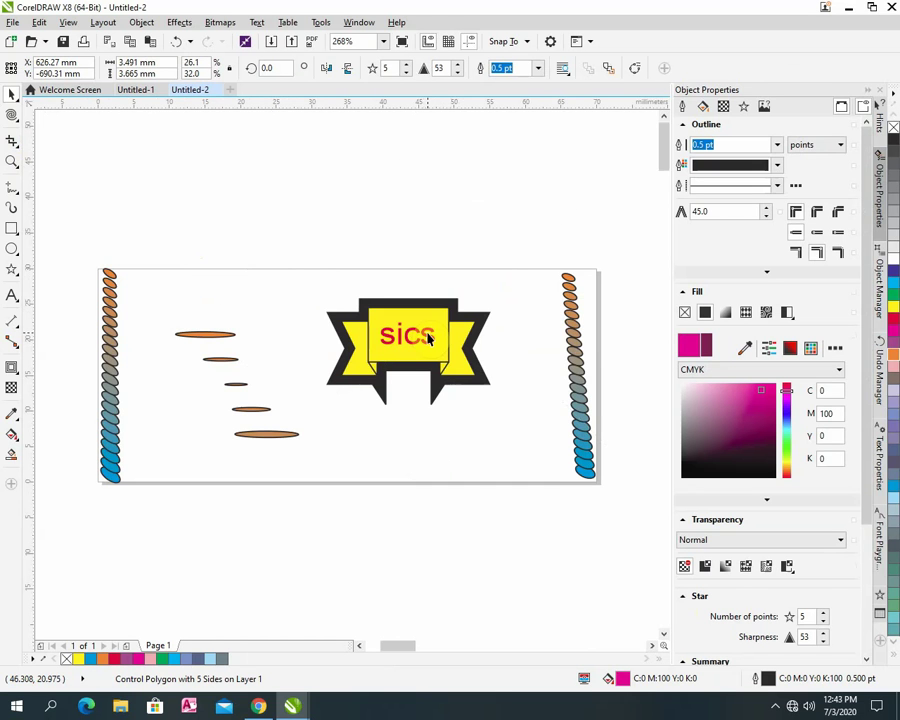
key(ctrl+z)
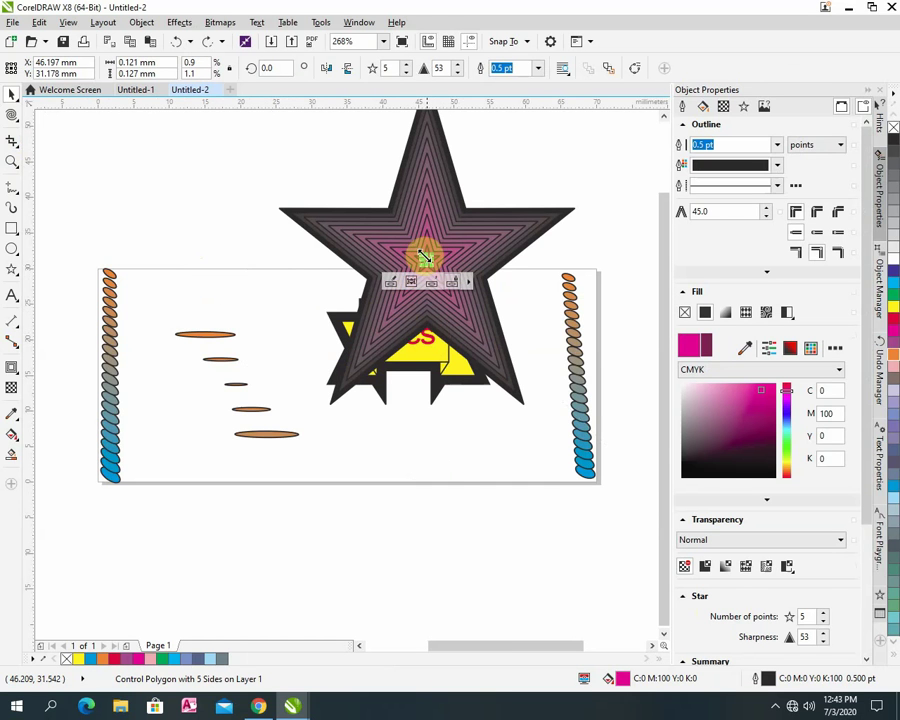
drag(422, 254, 433, 378)
click(351, 416)
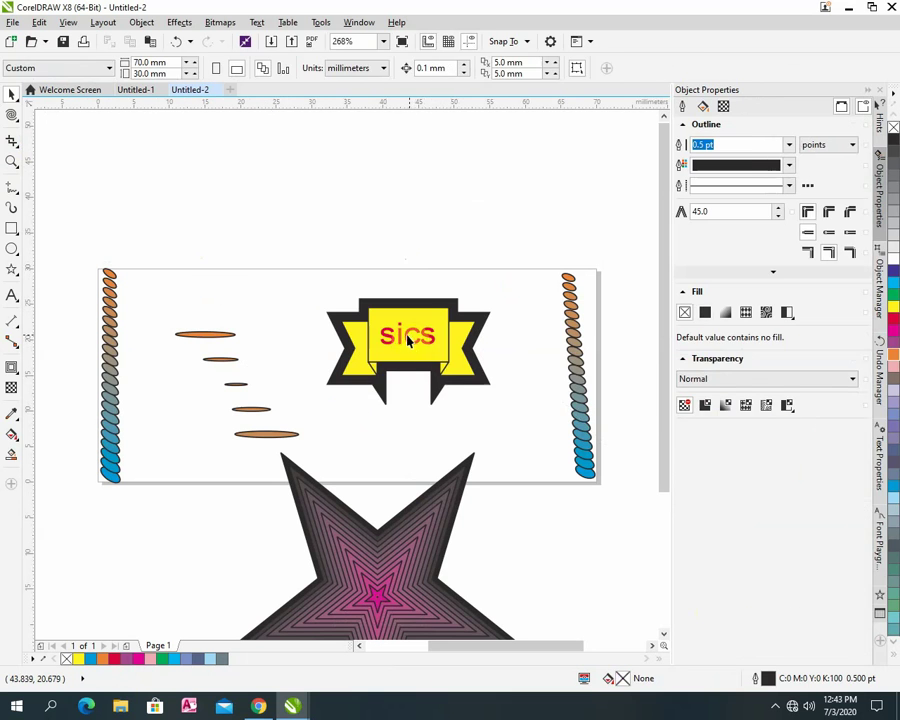
click(410, 338)
right_click(407, 338)
click(305, 308)
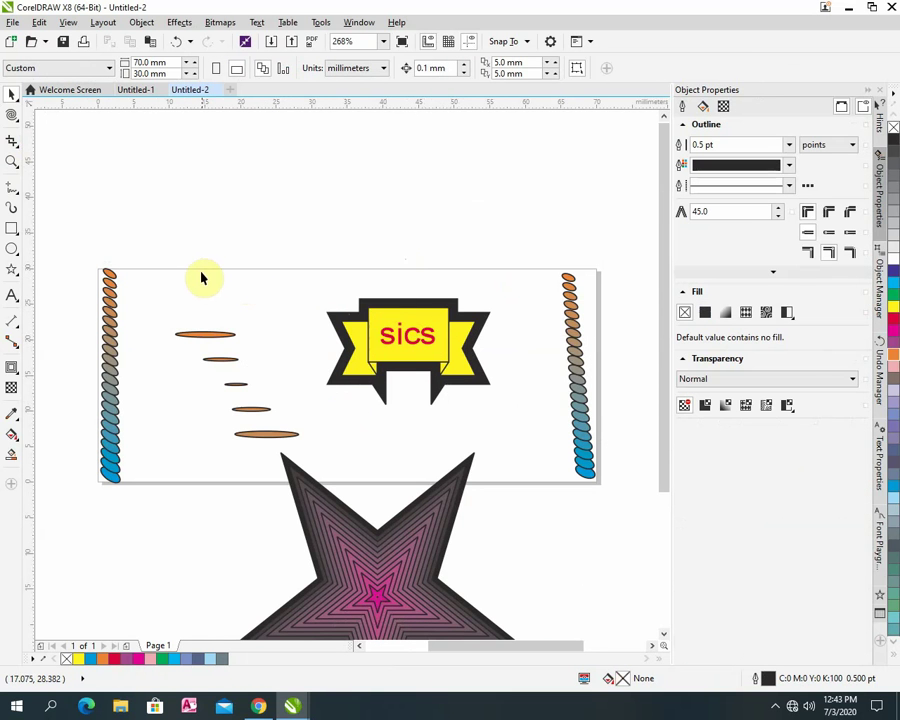
Undo the star's flip and the PowerClip, and move the contoured star up to about X 52.4, Y 43.4 mm.
key(ctrl+z)
key(ctrl+z)
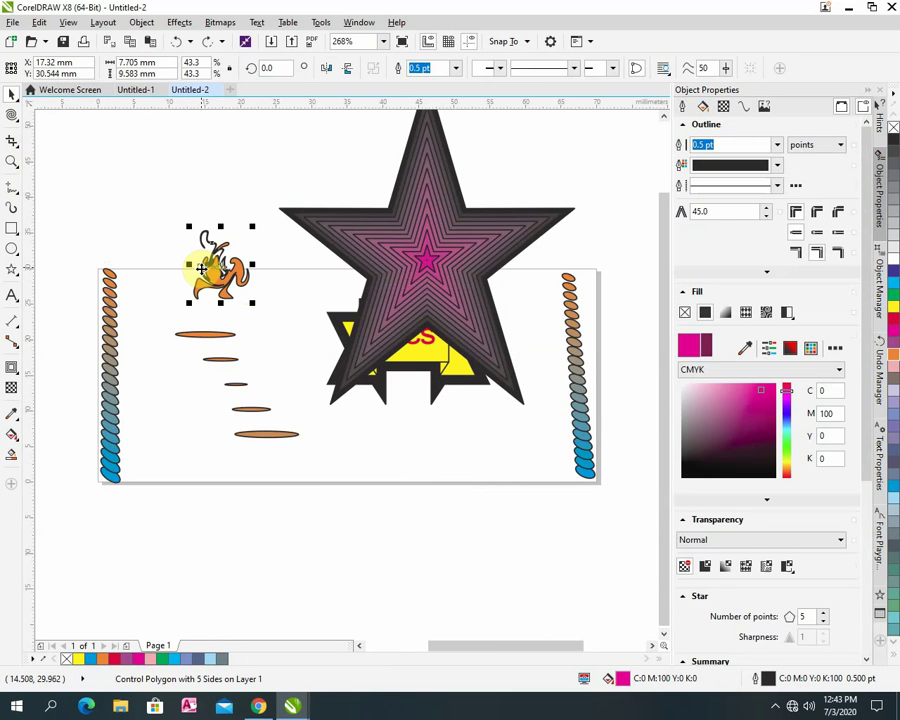
key(ctrl+shift+z)
key(ctrl+shift+z)
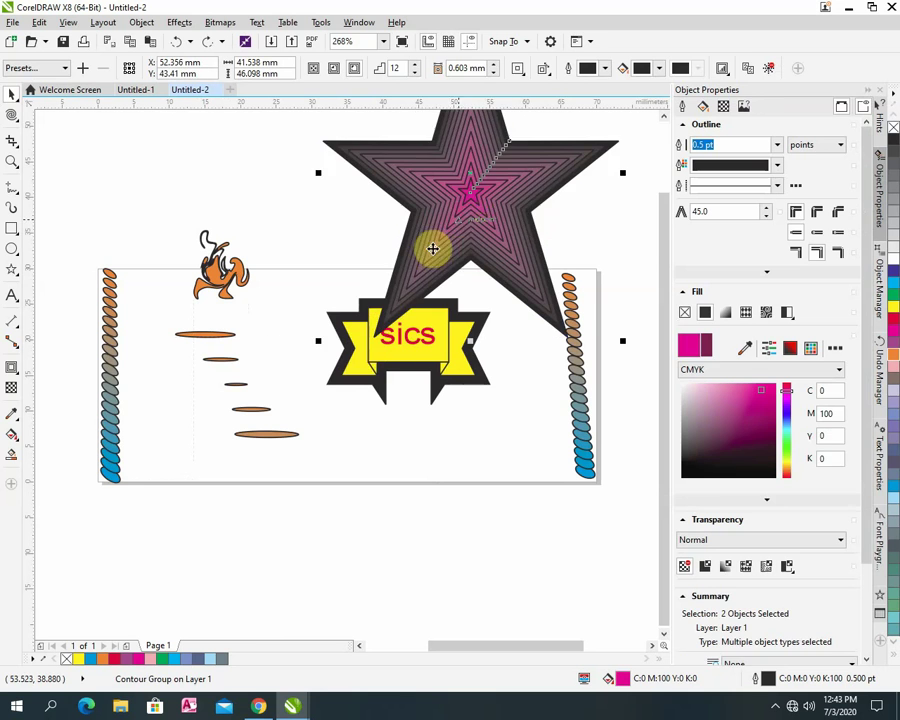
Try to PowerClip the orange twirled shape inside the "sics" text, filling the frame proportionally.
right_click(218, 276)
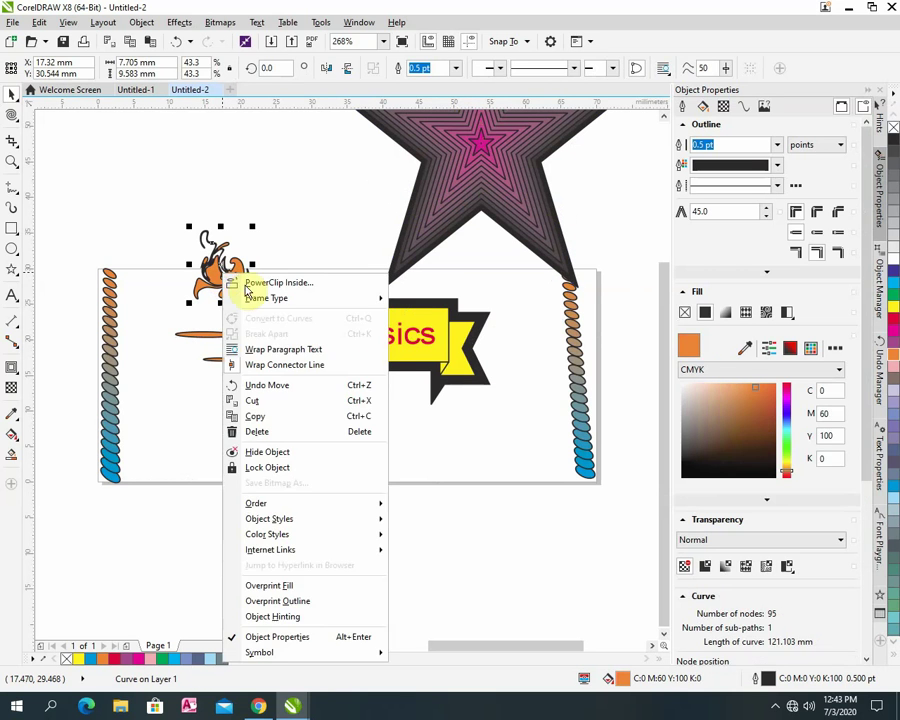
click(276, 296)
key(Delete)
click(400, 336)
double_click(405, 336)
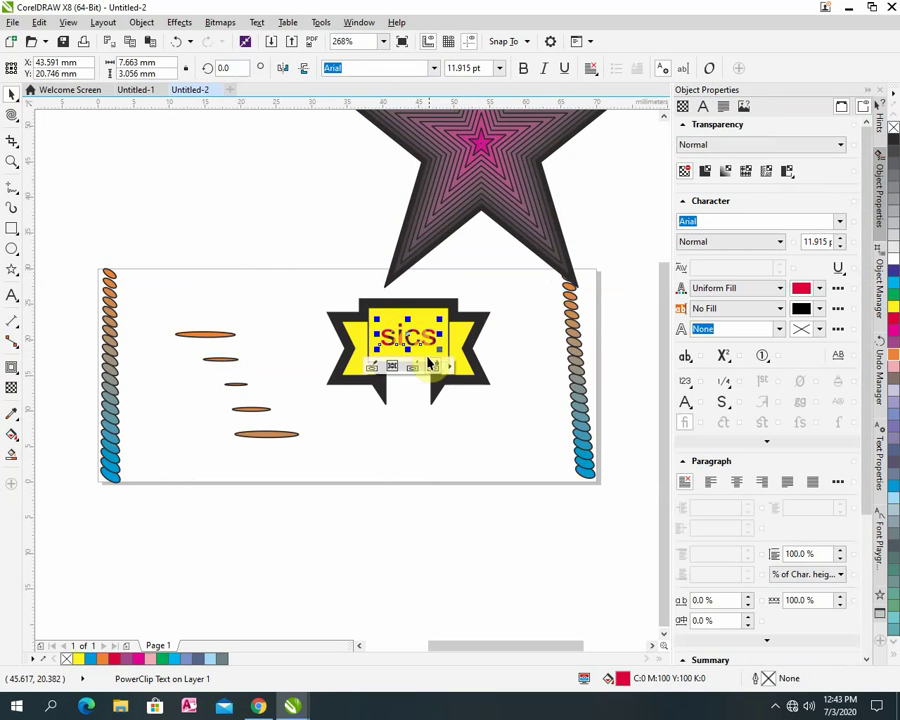
click(450, 369)
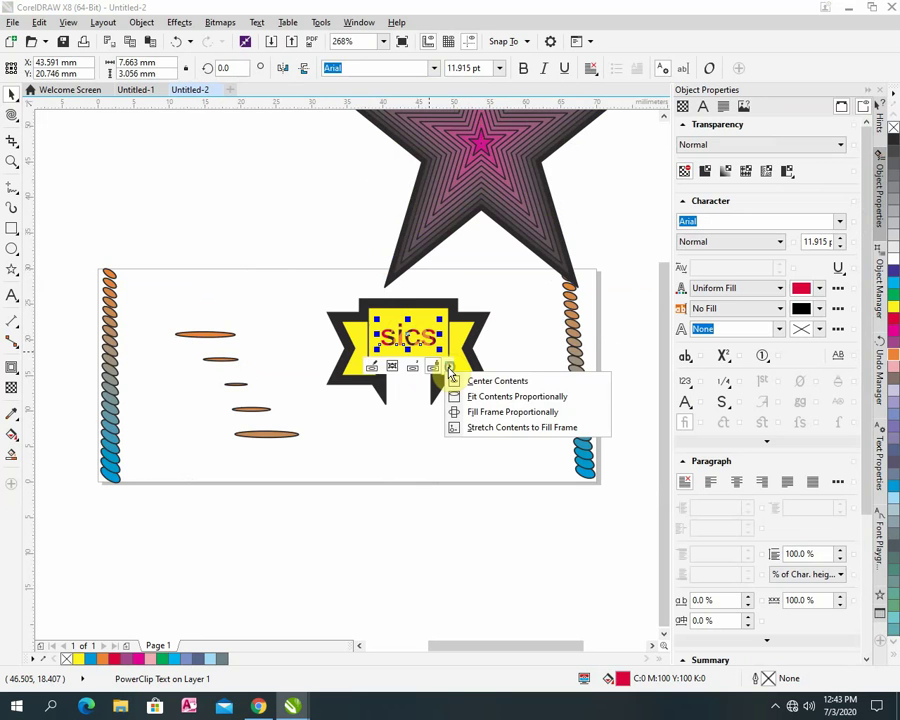
click(504, 414)
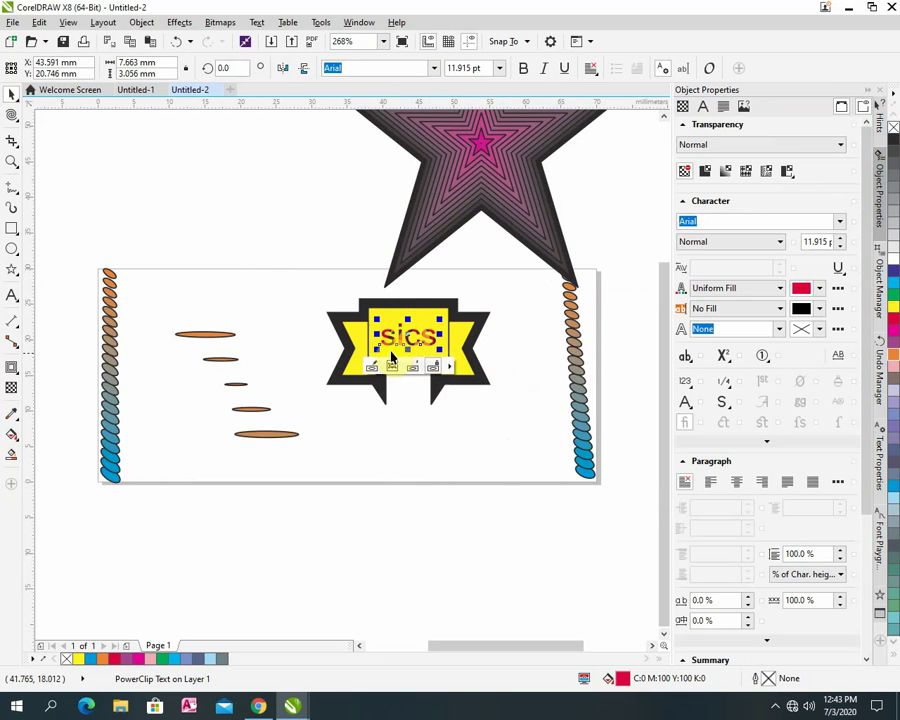
Try enlarging the clipped "sics" text to about 9.1 × 3.9 mm, and undo back to before the PowerClip into the text.
mouse_move(405, 342)
mouse_down()
mouse_move(411, 354)
mouse_move(409, 333)
mouse_up()
click(484, 396)
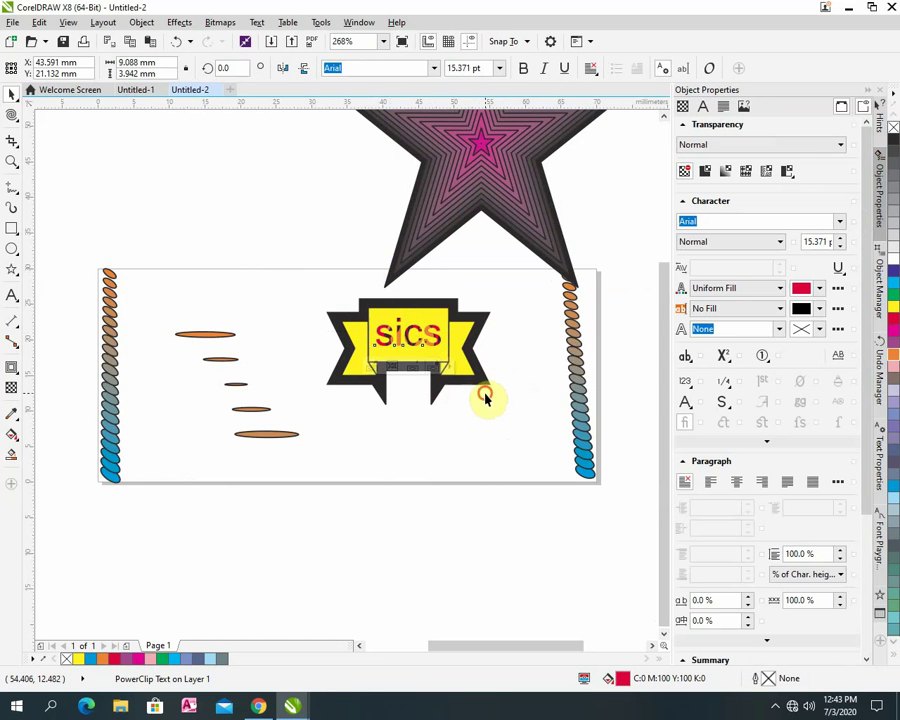
click(444, 360)
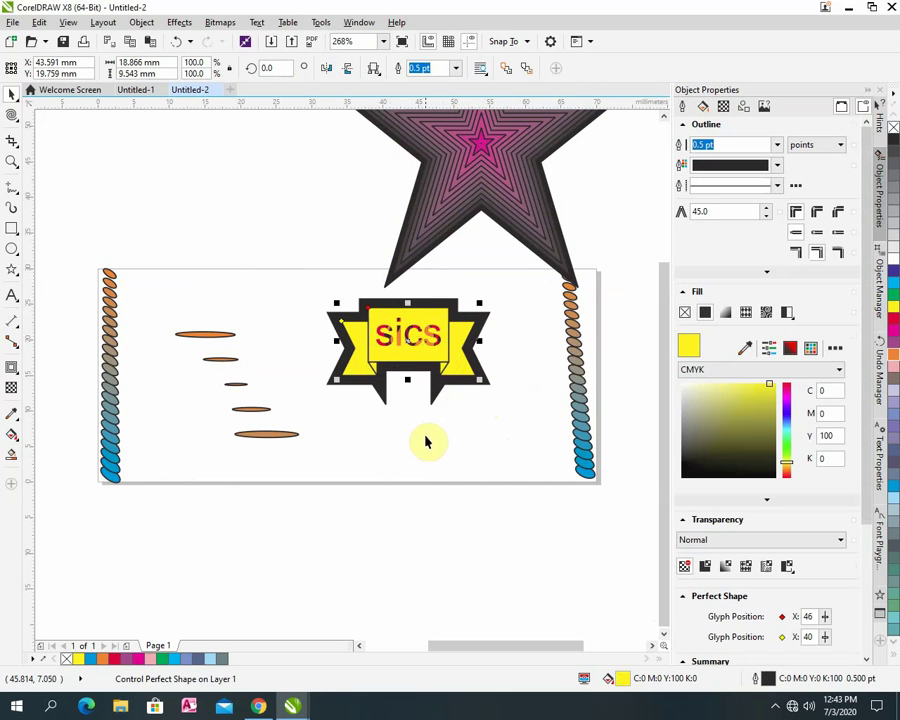
key(ctrl+z)
key(ctrl+z)
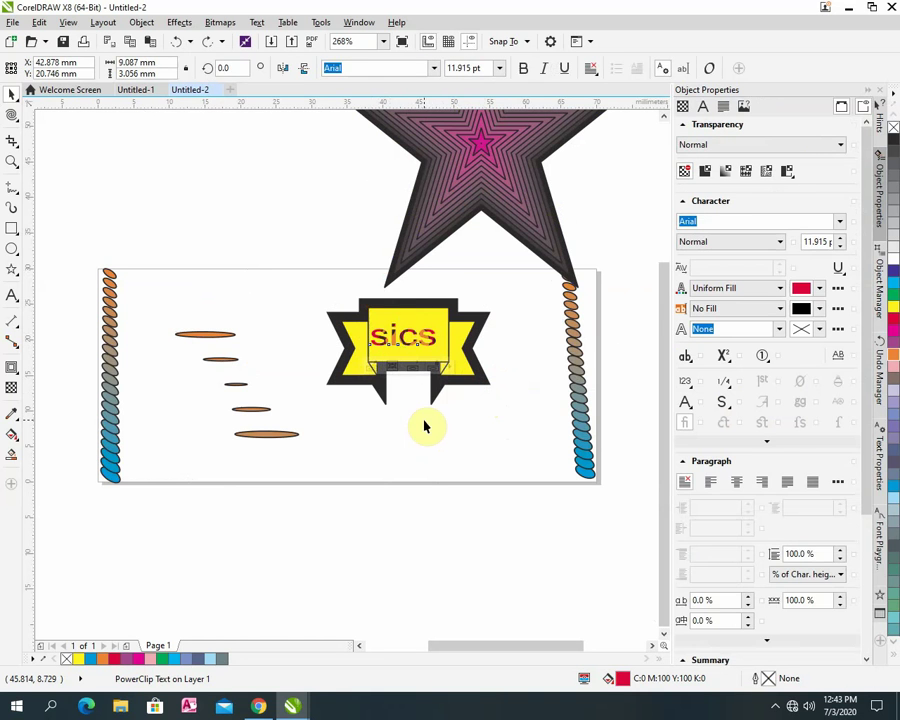
key(ctrl+z)
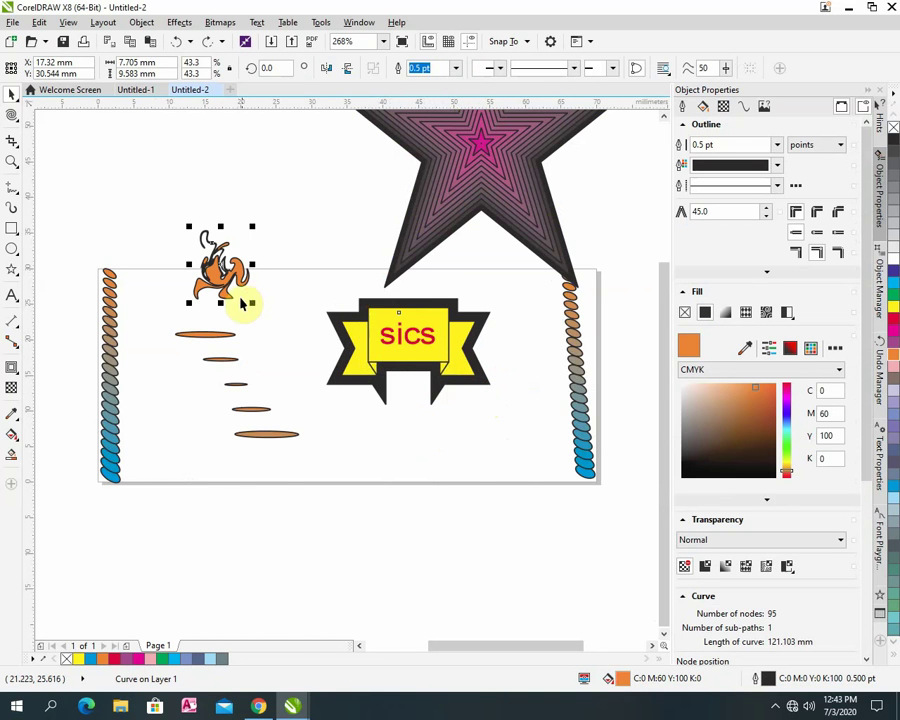
PowerClip the orange twirled shape inside the yellow banner, filling the frame proportionally.
right_click(229, 290)
click(295, 318)
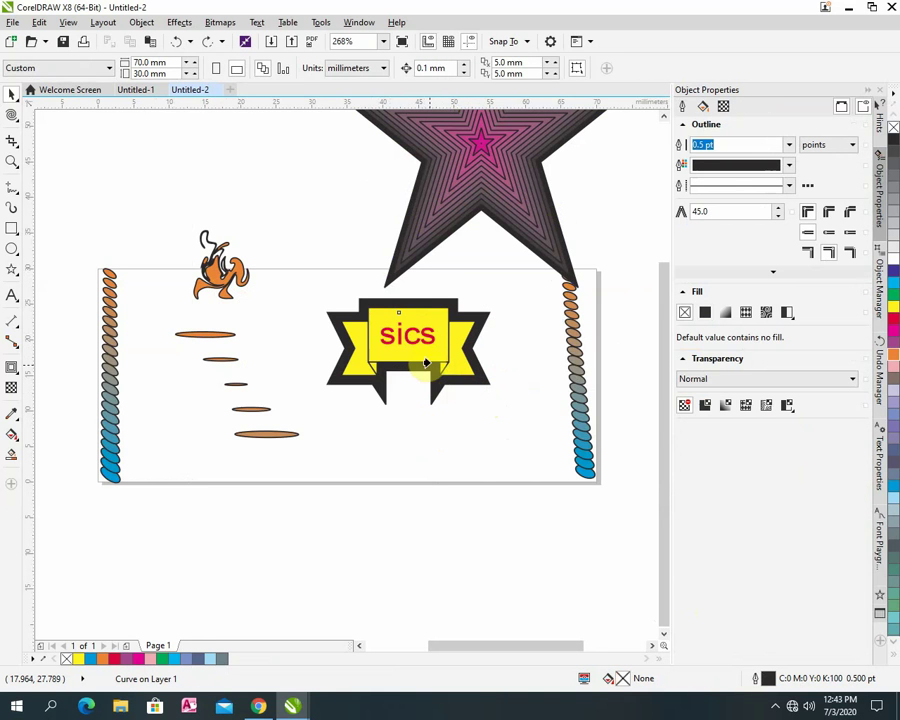
key(ctrl+shift+z)
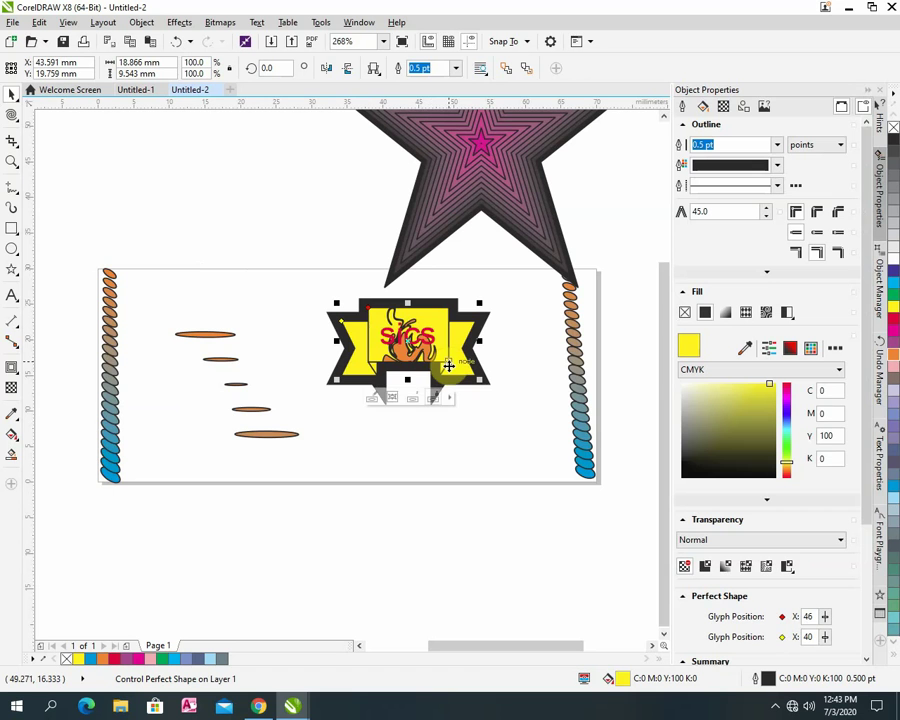
right_click(432, 354)
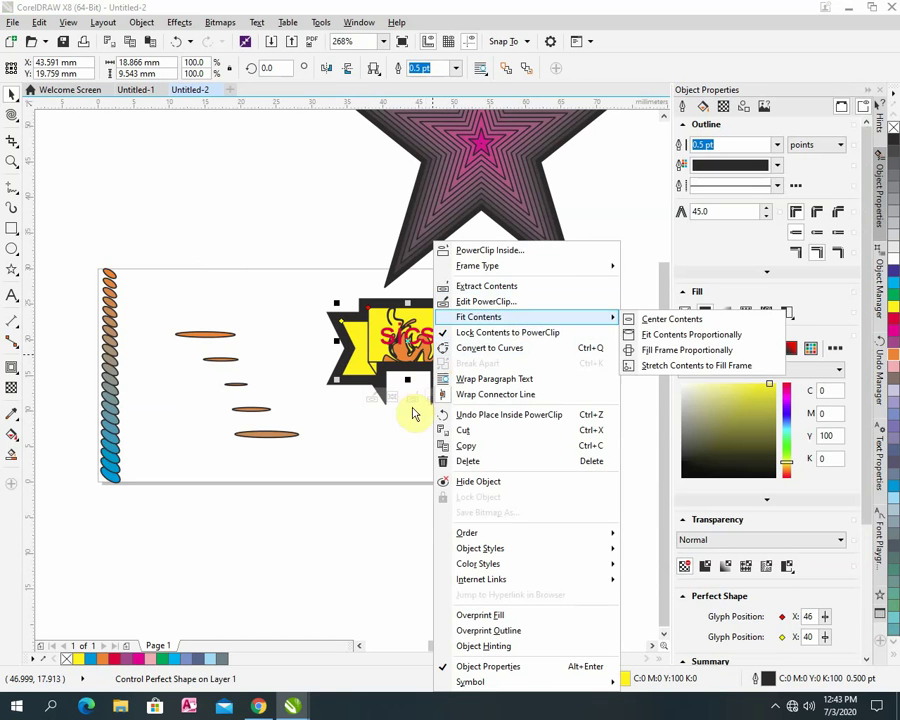
key(Escape)
click(448, 399)
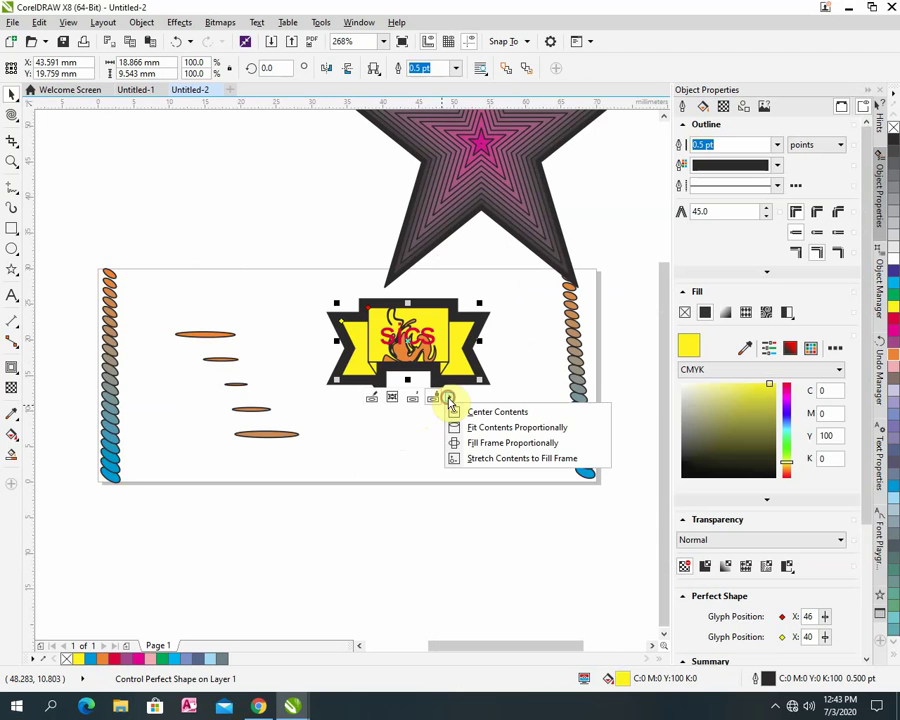
click(500, 443)
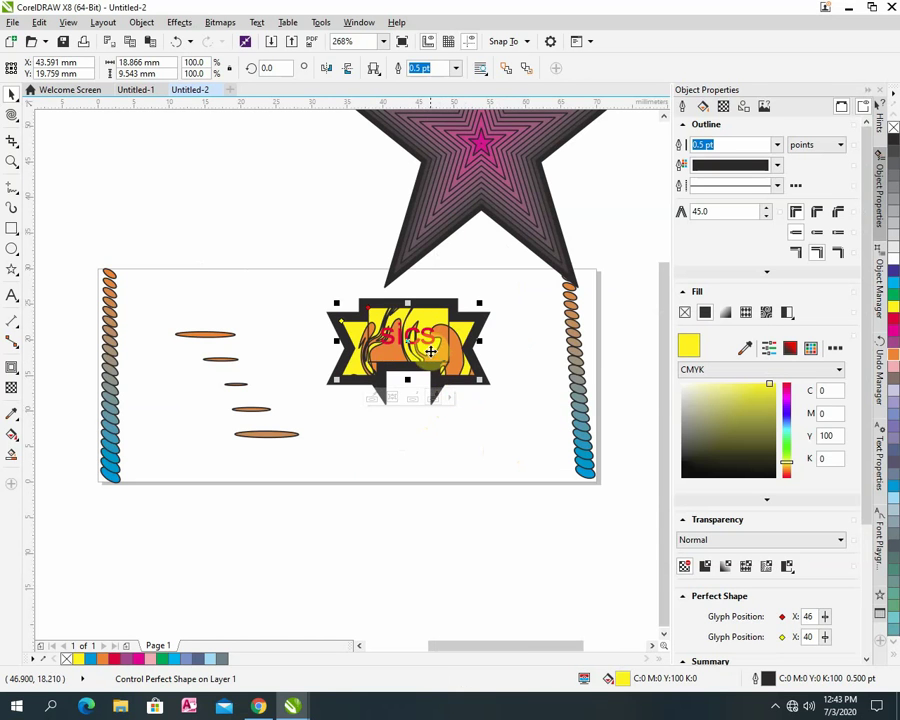
Move the banner above the page to about X 16.2, Y 40.3 mm and the contoured star down to about X 53.9, Y 28 mm.
drag(432, 352, 243, 220)
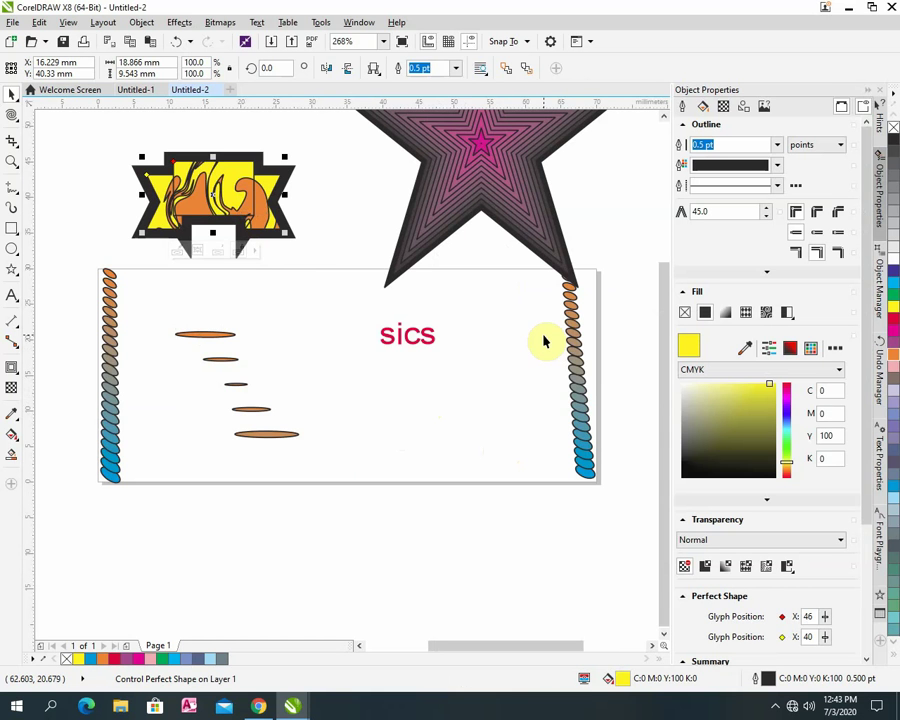
drag(482, 175, 486, 285)
PowerClip the "sics" text inside the banner, filling the frame proportionally, and move the banner to about X 14.8, Y 39.2 mm.
click(396, 341)
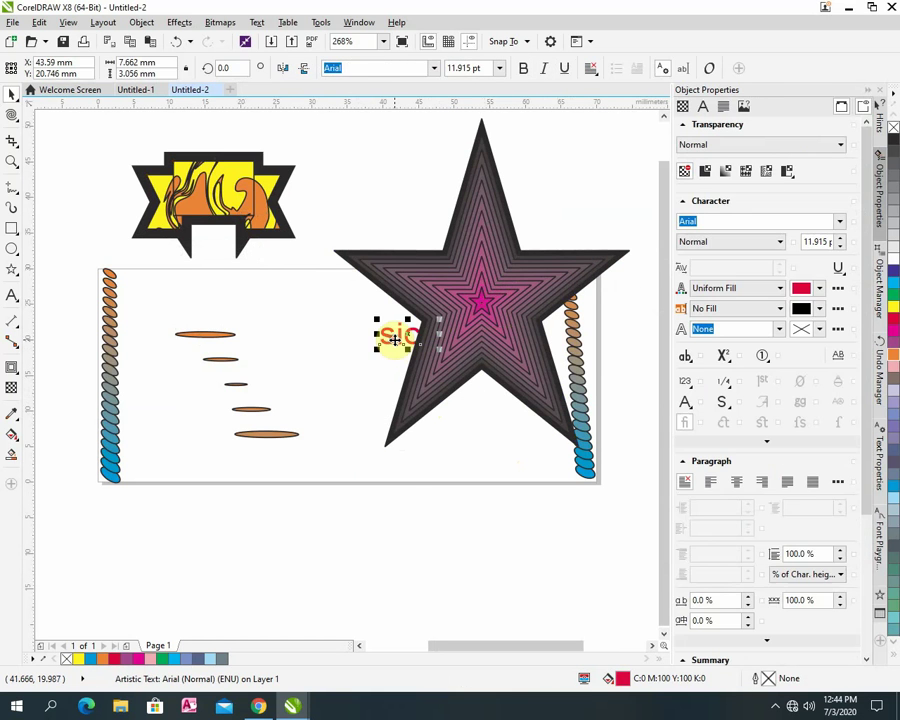
right_click(396, 344)
click(420, 350)
click(211, 213)
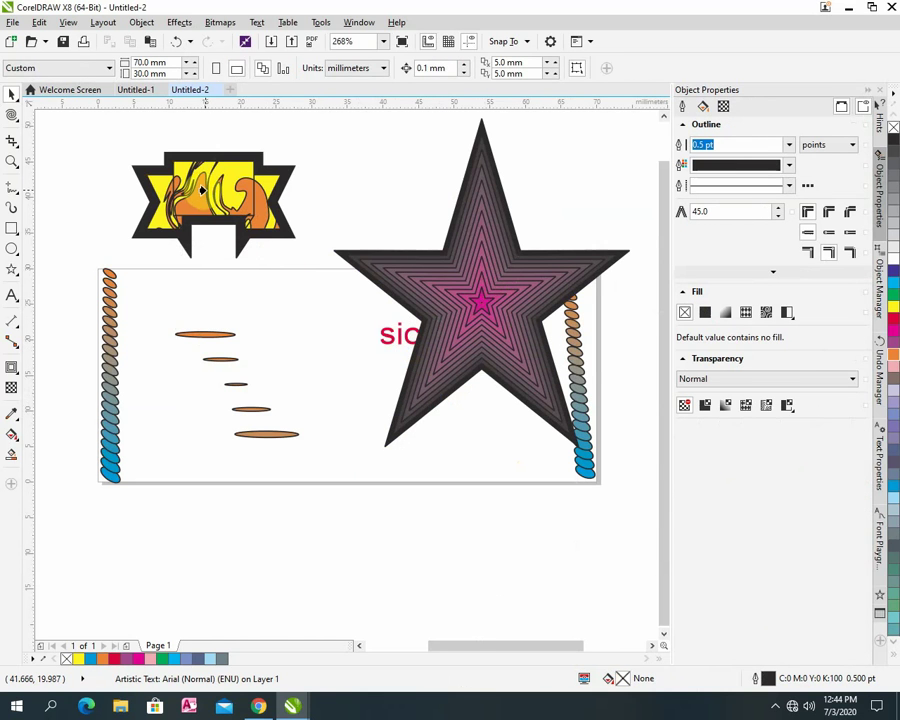
drag(211, 213, 235, 215)
click(264, 261)
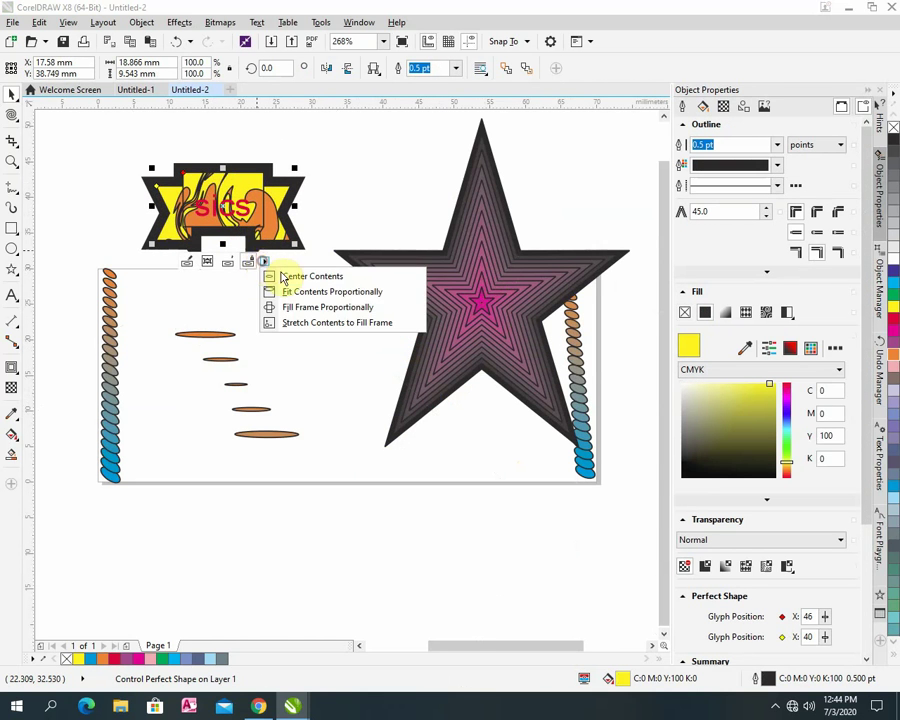
click(325, 309)
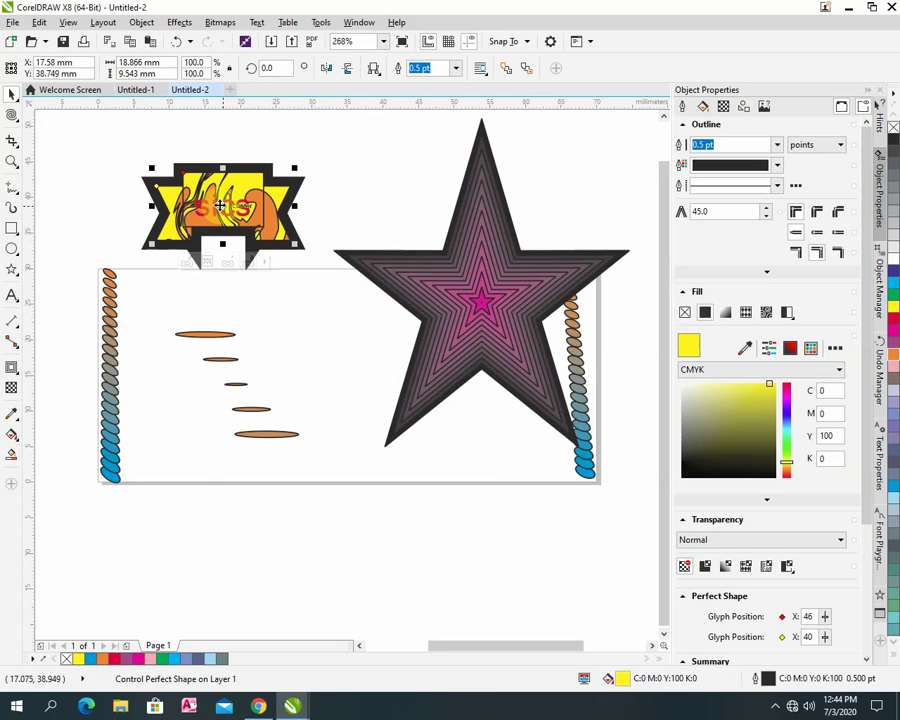
drag(223, 211, 163, 178)
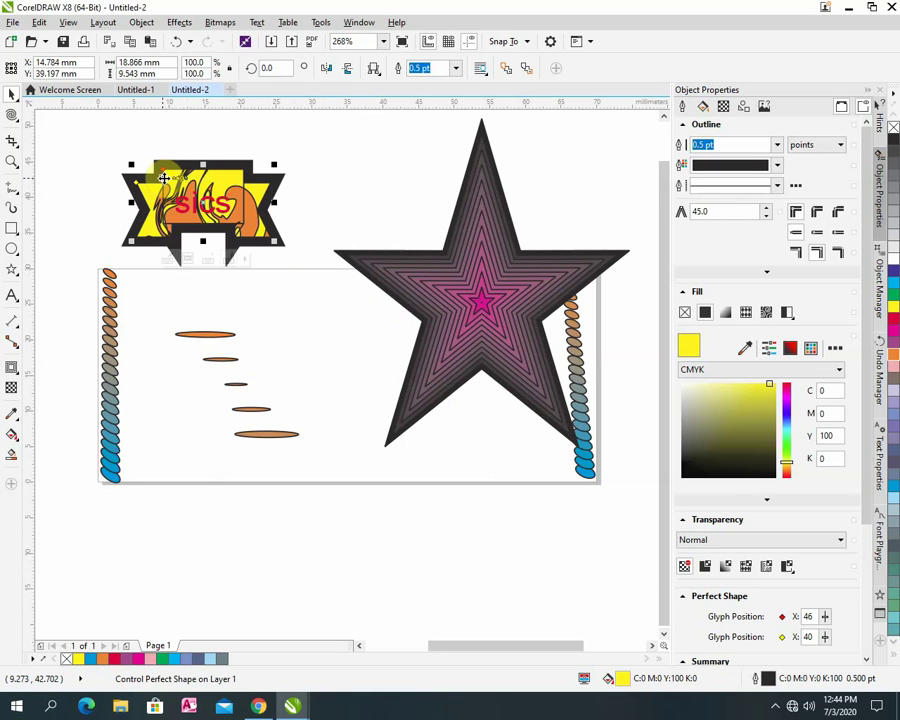
Break the star's contour group apart and move the still-selected star pieces to about X 47.9, Y 25 mm.
right_click(488, 301)
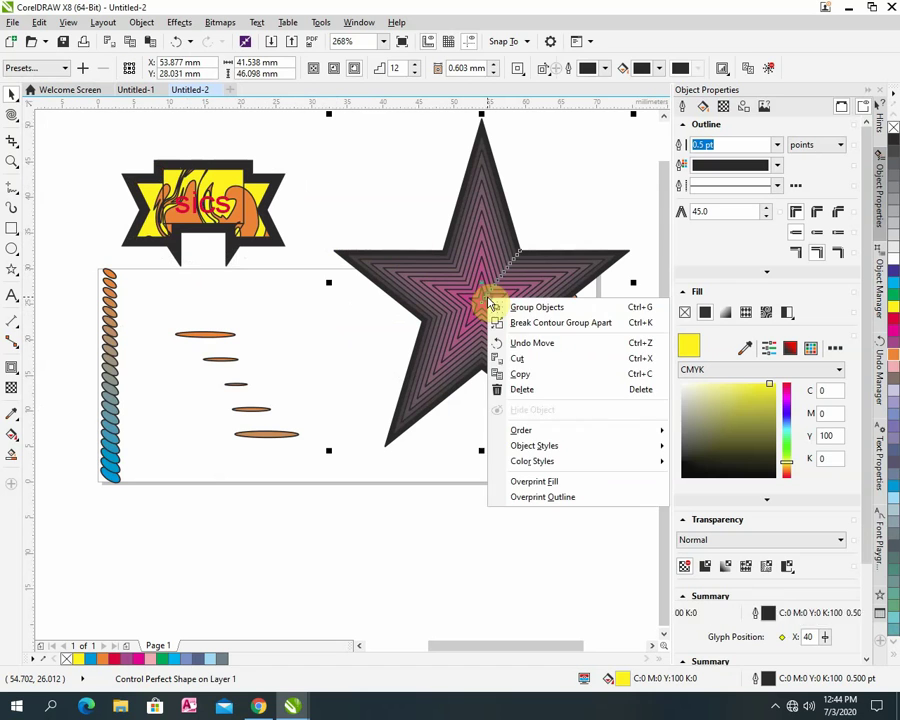
click(444, 306)
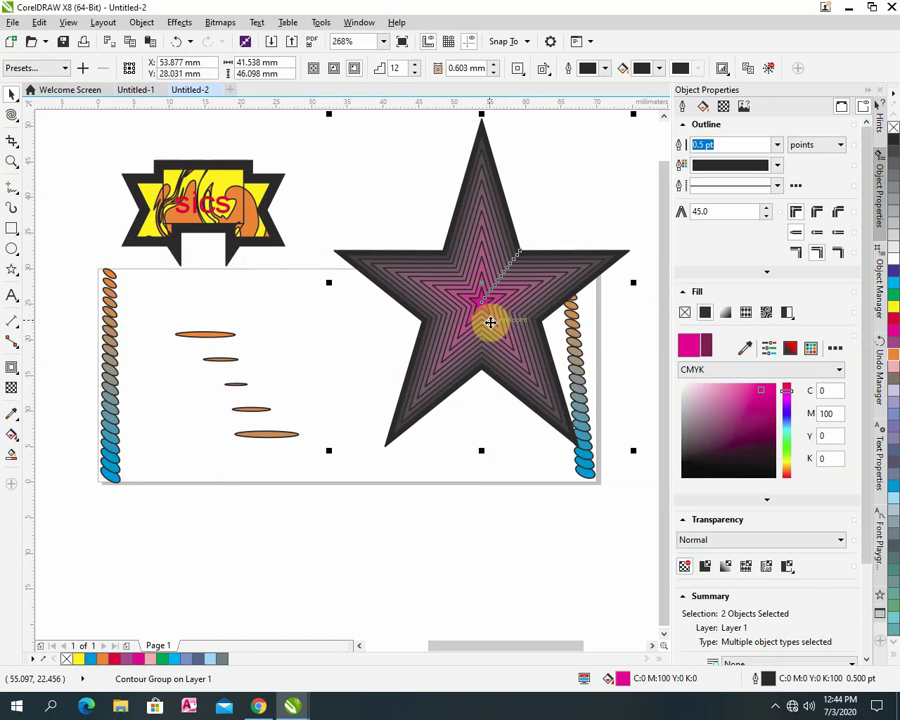
right_click(491, 327)
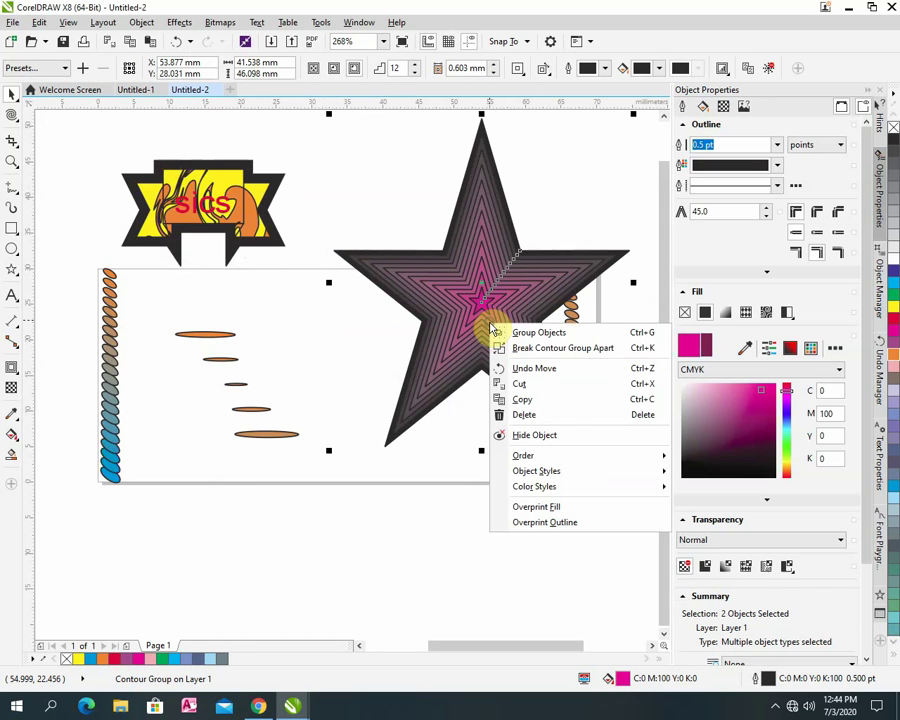
click(592, 349)
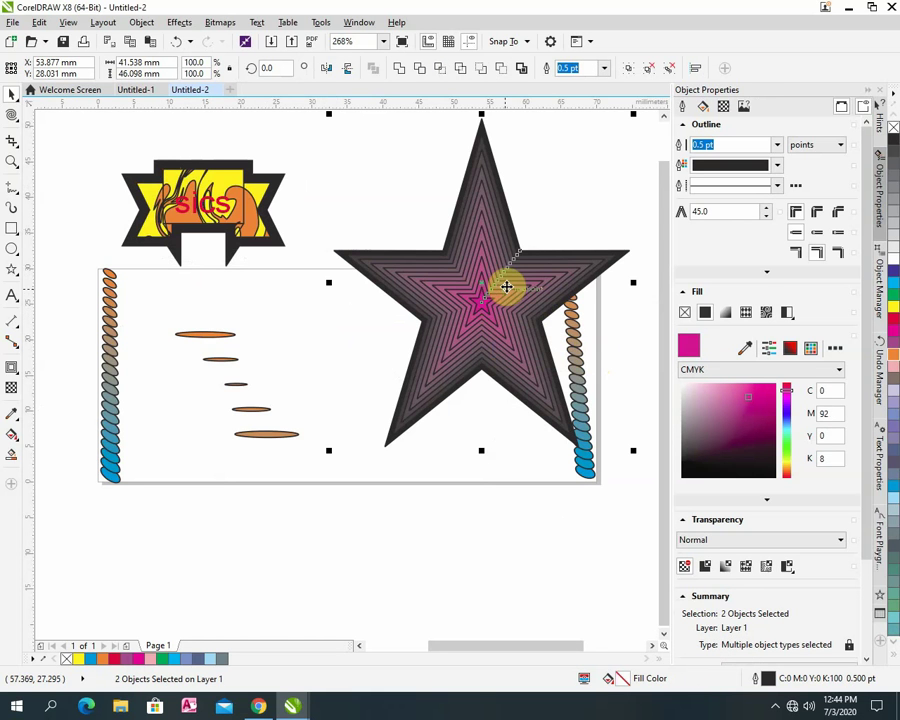
drag(504, 273, 461, 293)
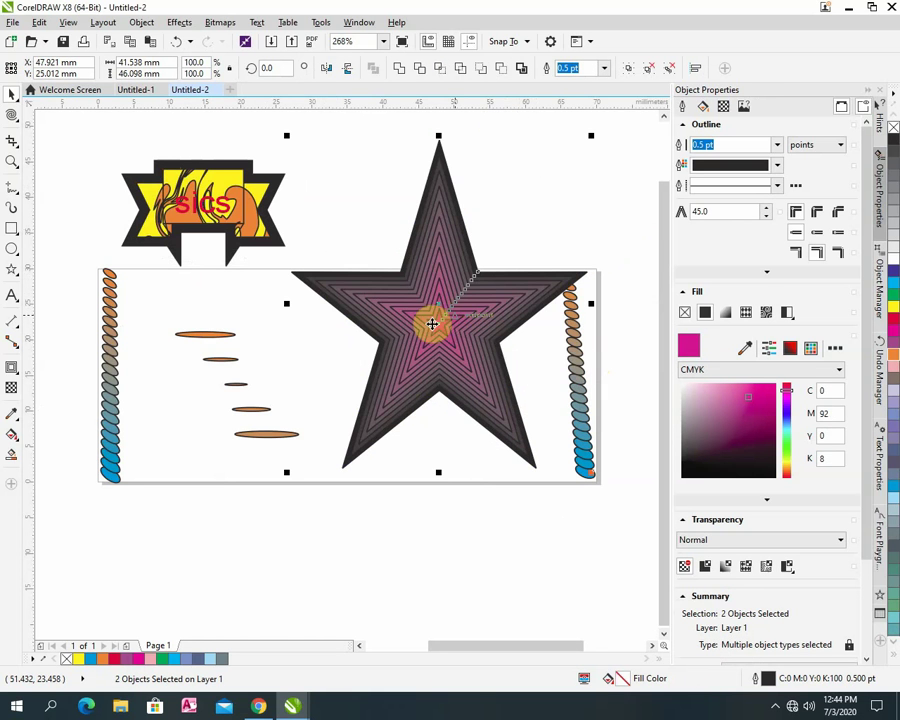
PowerClip the separated star pieces inside the banner.
right_click(424, 309)
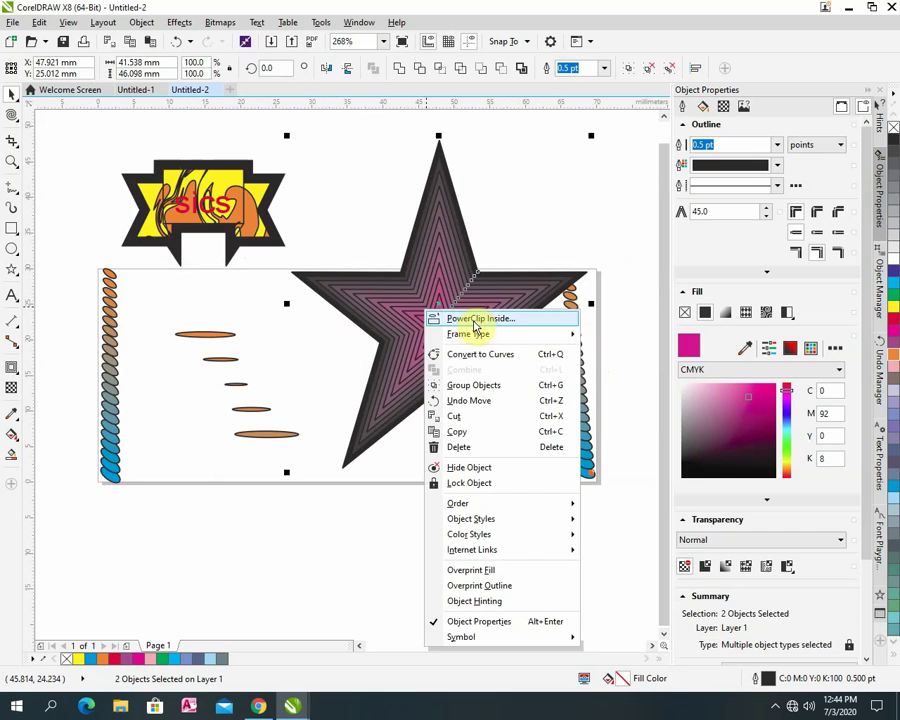
click(450, 317)
click(205, 201)
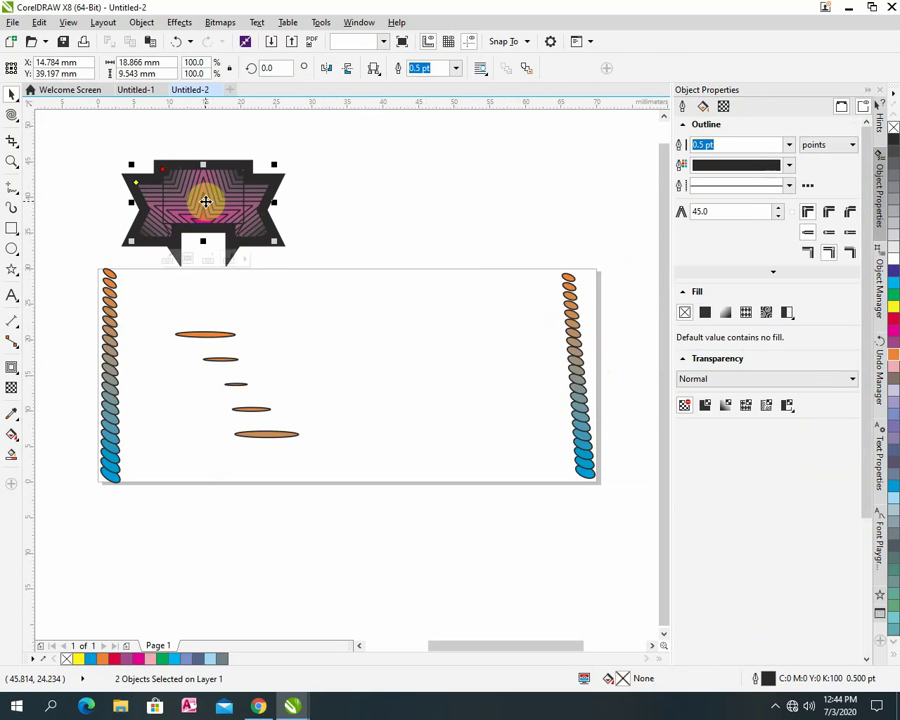
Move the star-filled banner onto the page's upper part and stretch it to about 54.2 × 16.2 mm.
drag(212, 205, 424, 246)
drag(487, 281, 595, 337)
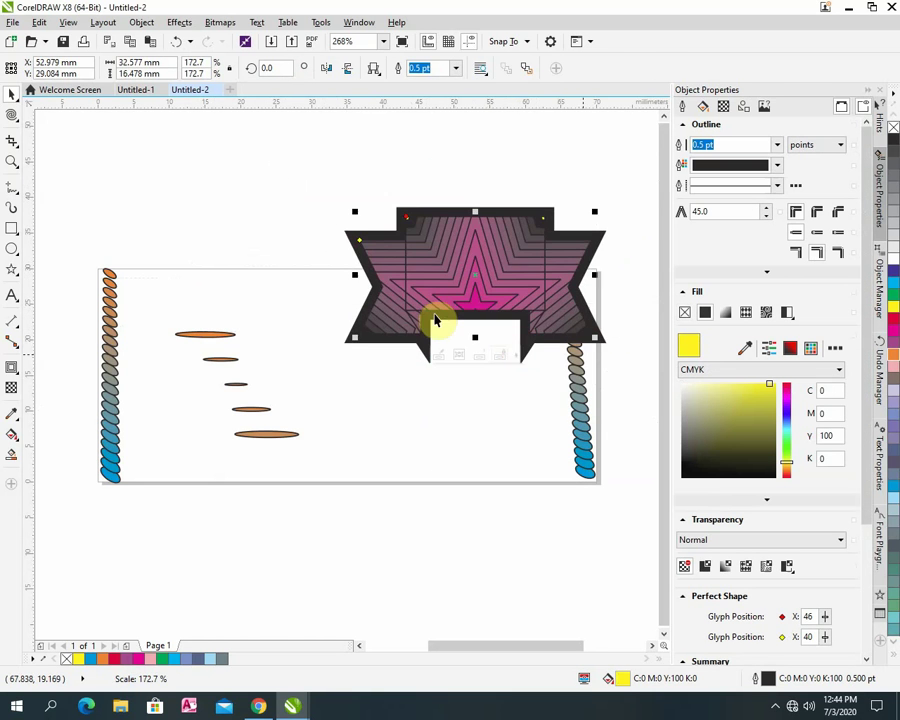
drag(355, 336, 359, 335)
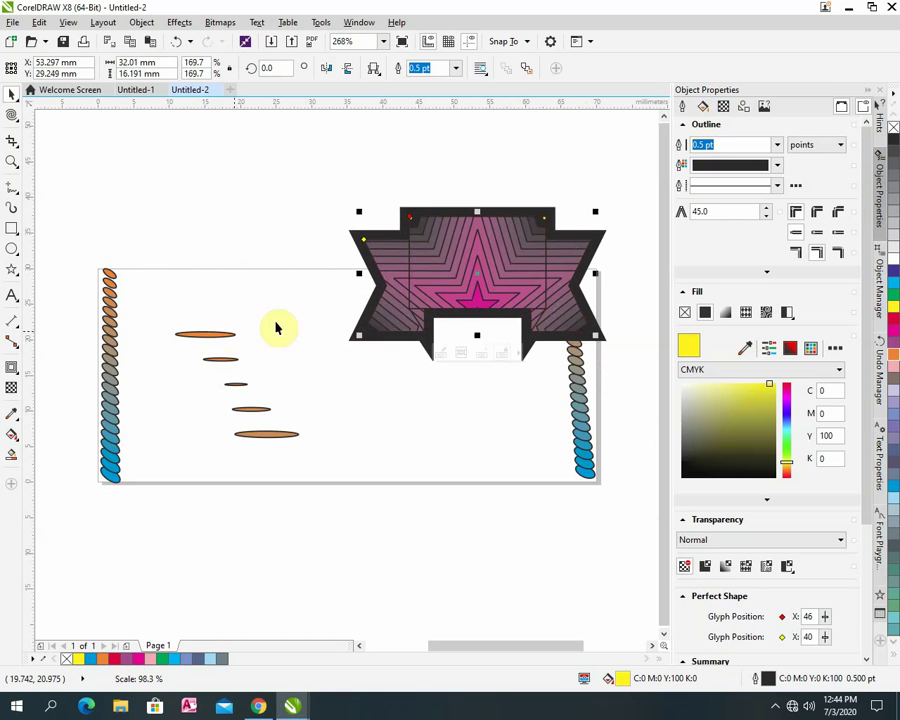
drag(358, 272, 335, 295)
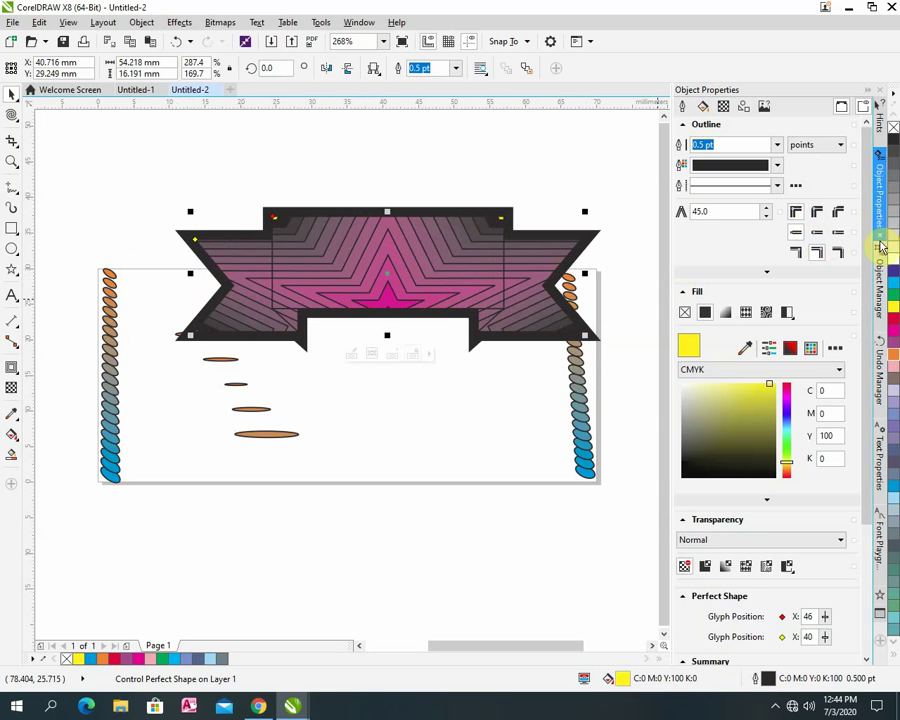
Expand the banner's contents in the Object Manager and bring the clipped "sics" text to the front of the layer.
click(879, 350)
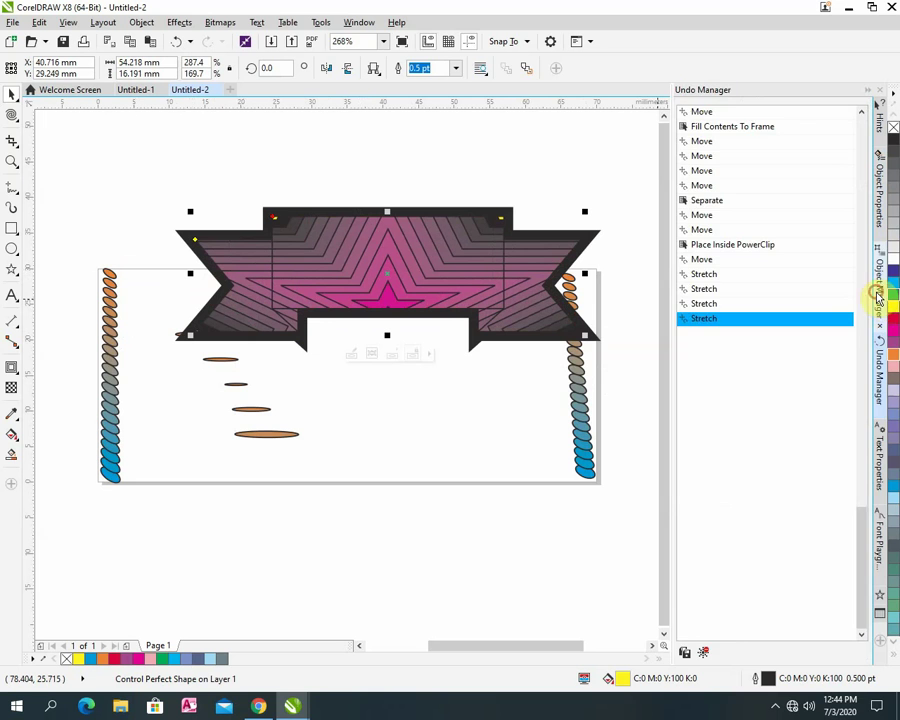
click(878, 297)
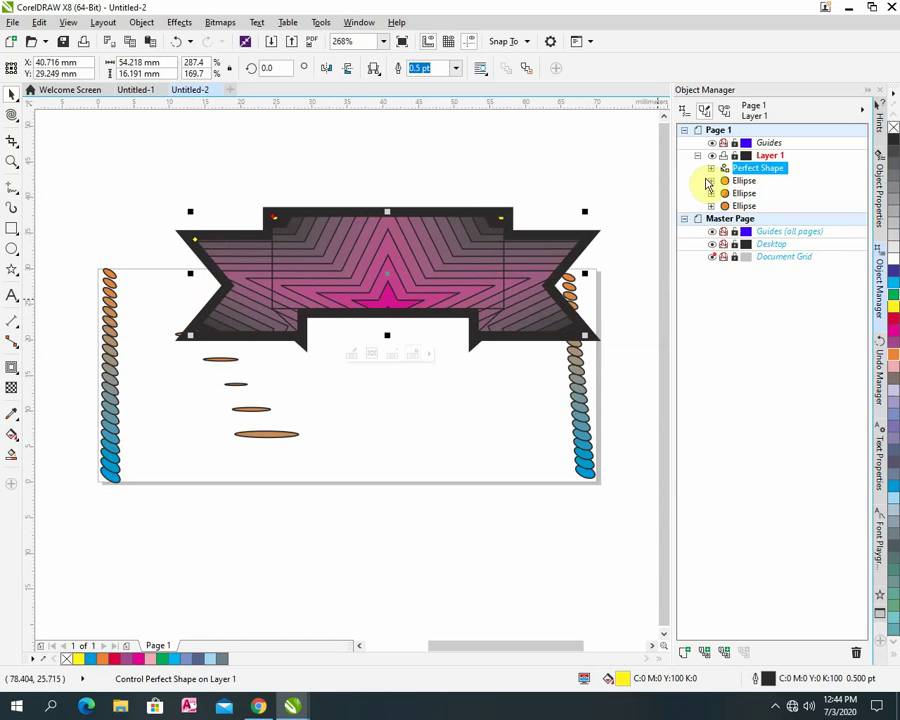
click(711, 170)
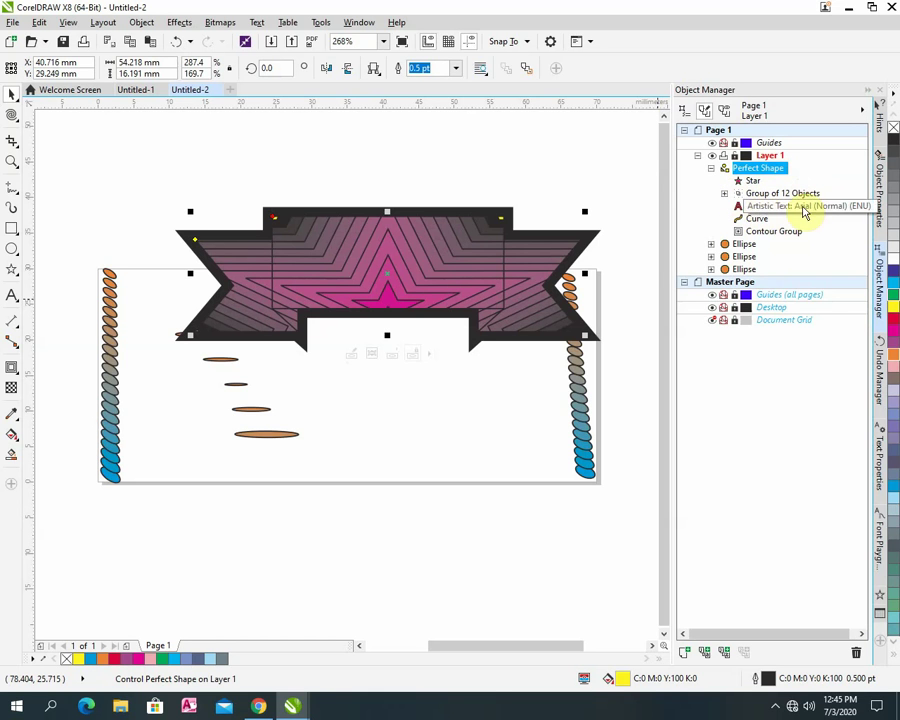
right_click(776, 207)
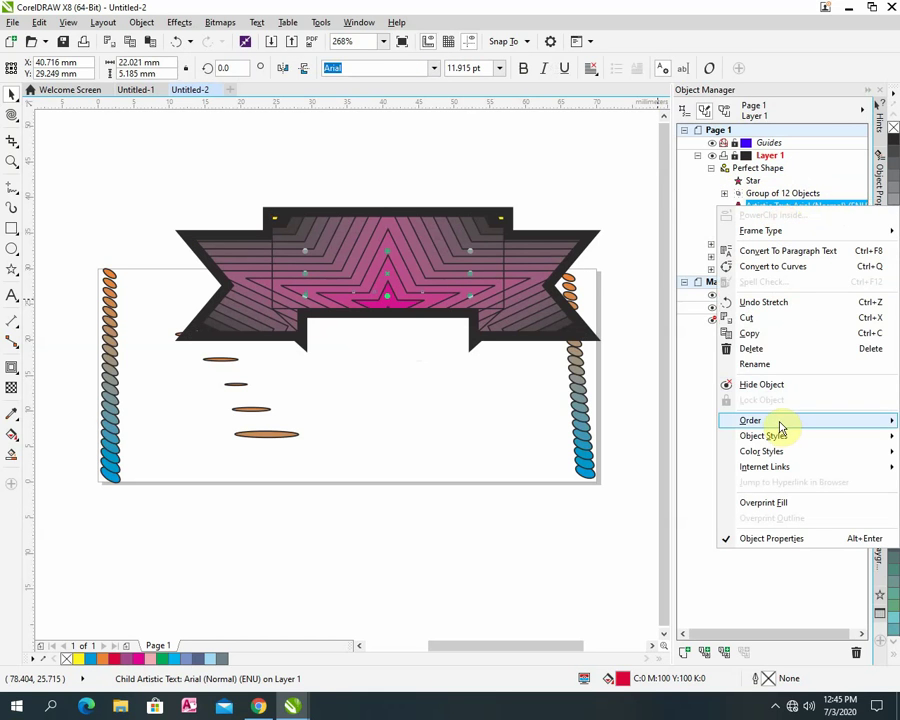
mouse_move(780, 422)
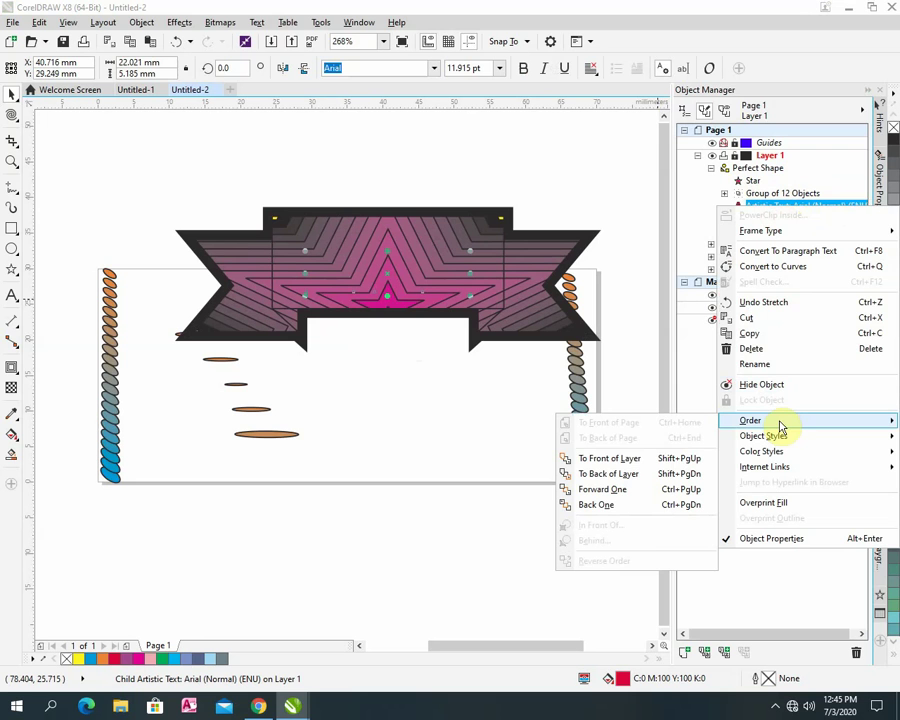
click(633, 460)
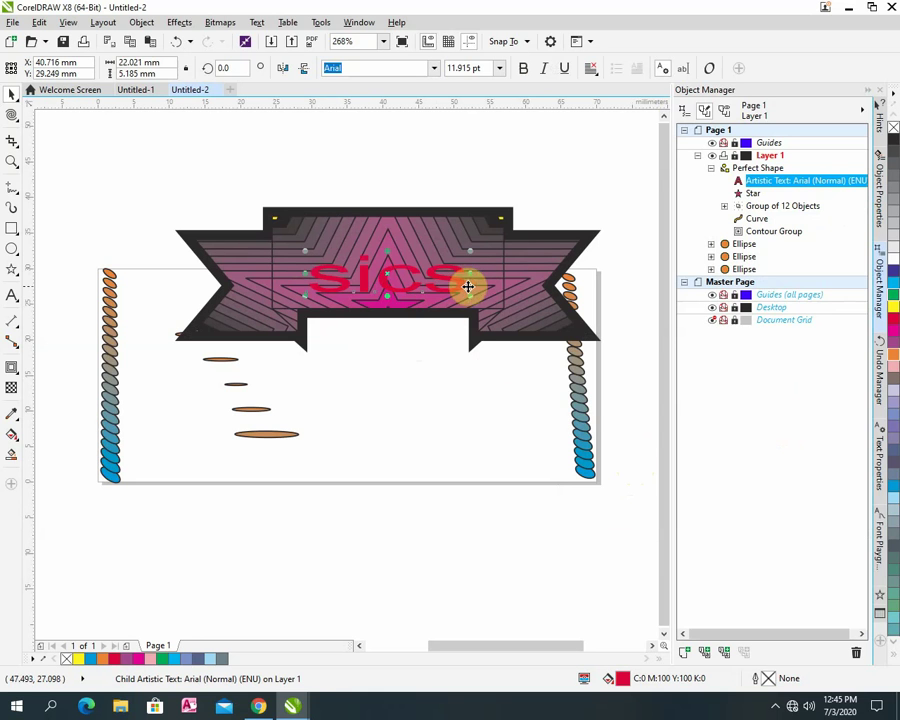
Recolour the clipped "sics" text yellow (C0 M0 Y100 K0).
click(896, 299)
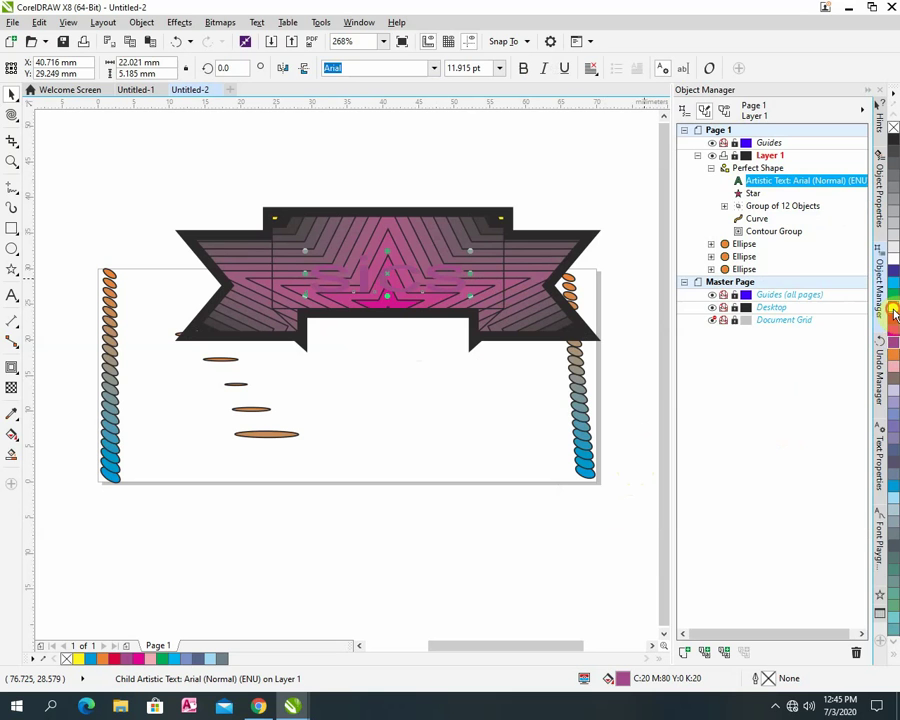
click(896, 313)
click(395, 283)
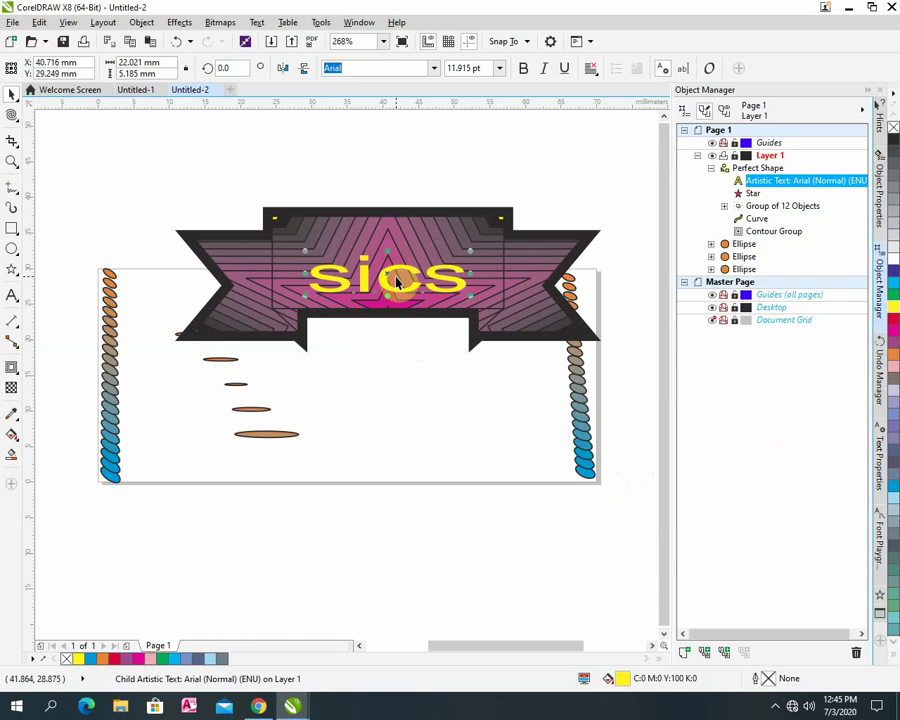
Move the clipped group of star contour pieces down inside the banner to about Y 28 mm.
ctrl+click(396, 273)
click(422, 233)
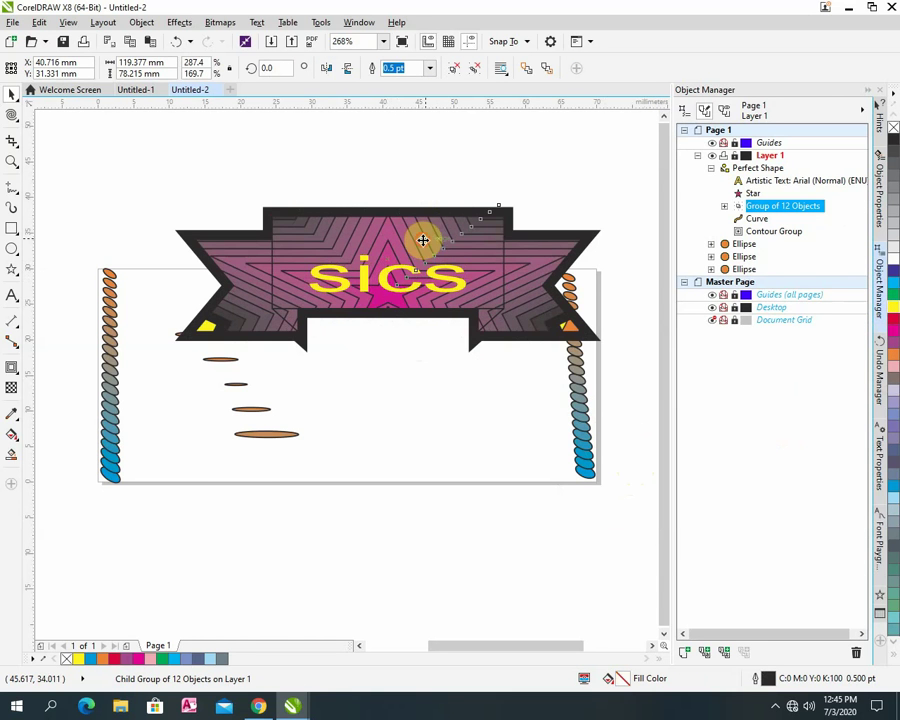
drag(423, 240, 420, 293)
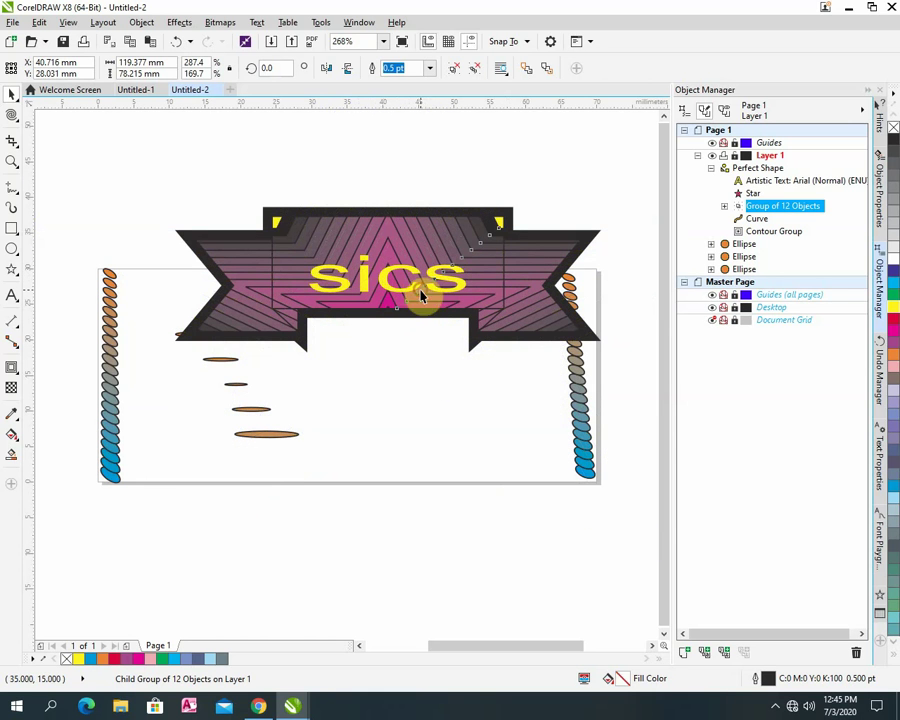
Restack the clipped orange curve to the front of the layer and back one, directly behind the "sics" text.
click(760, 219)
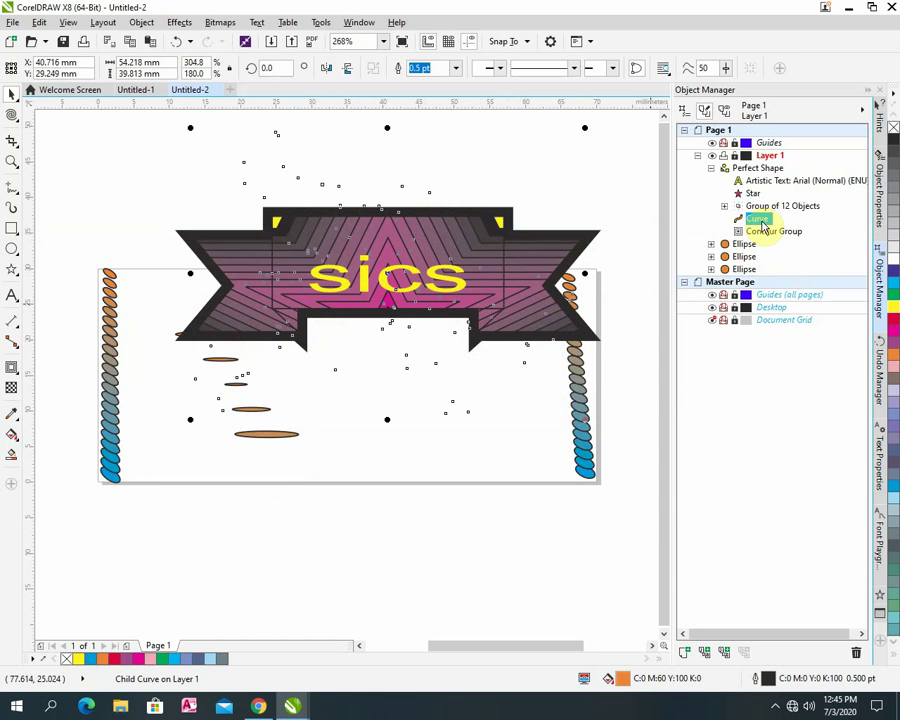
right_click(761, 222)
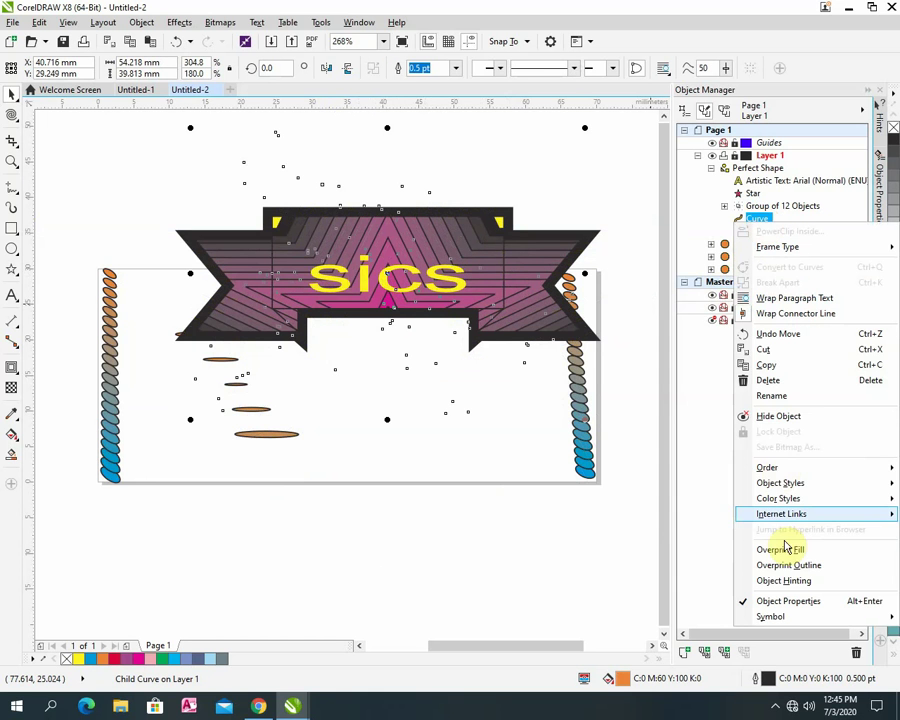
mouse_move(795, 470)
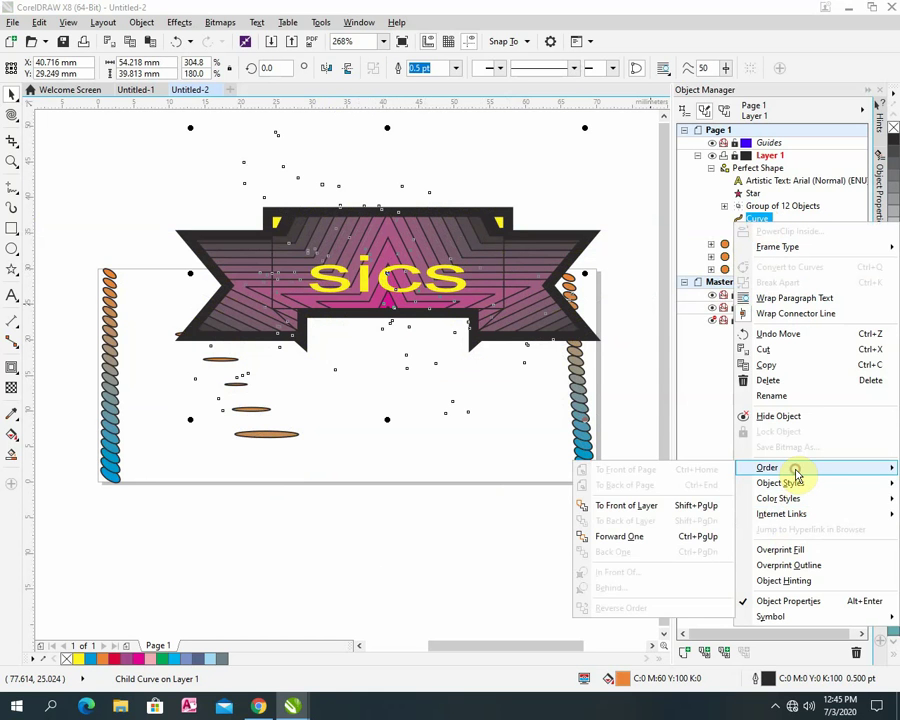
click(641, 507)
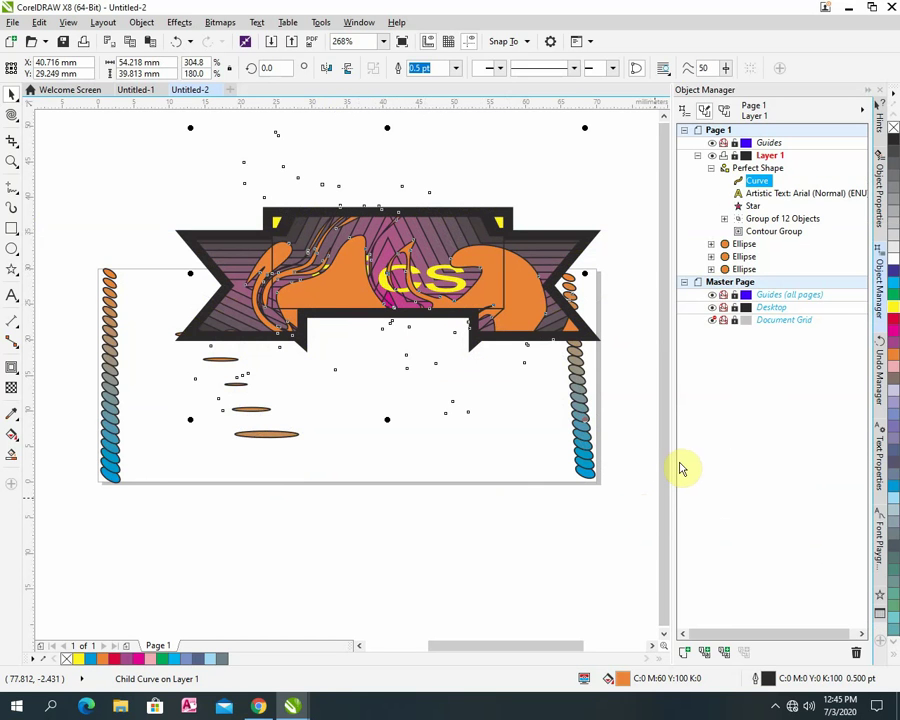
right_click(757, 181)
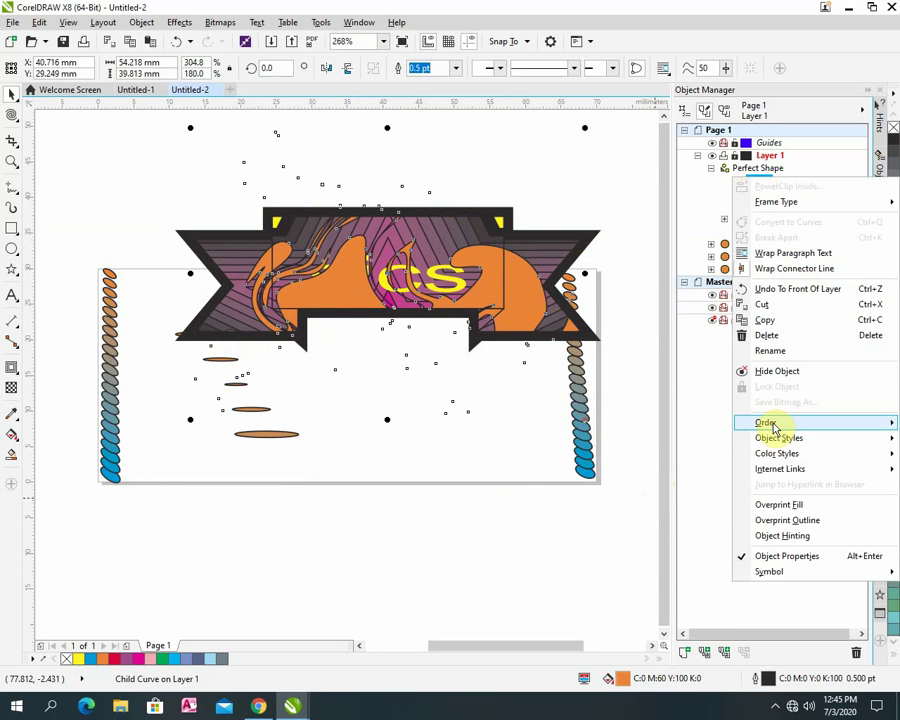
click(630, 519)
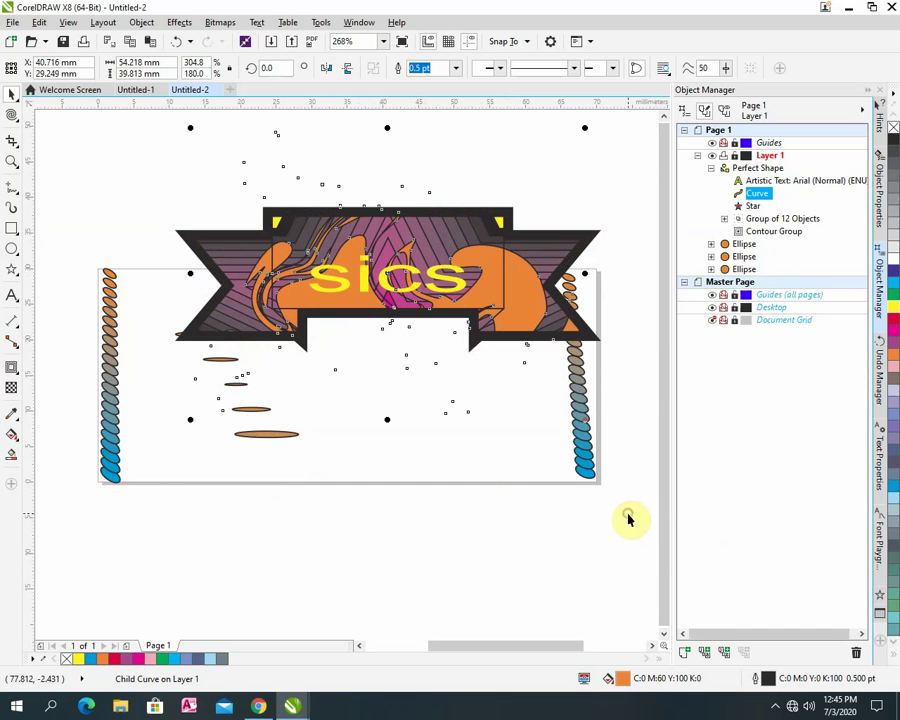
click(444, 401)
click(565, 185)
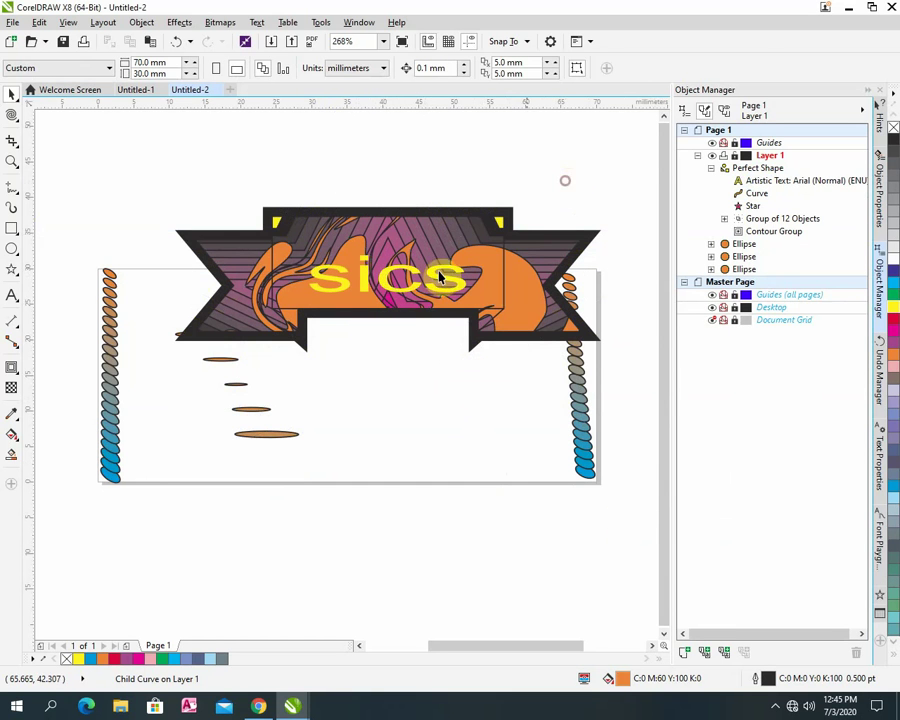
Shrink the banner to about 39.5 × 11.8 mm and place it near the page centre at about X 37.5, Y 16.5 mm.
click(308, 259)
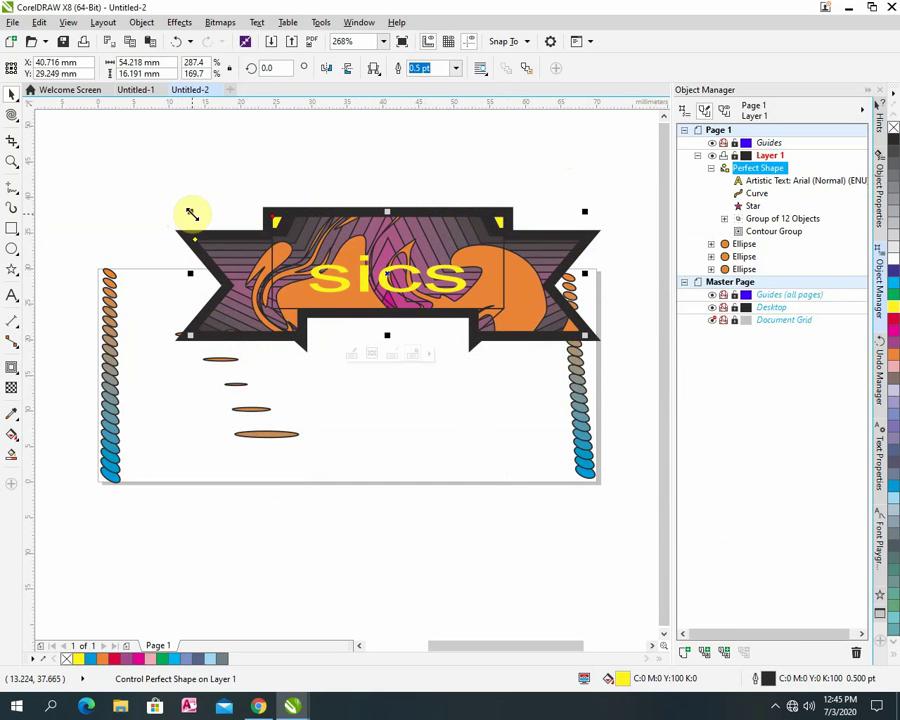
drag(192, 213, 330, 258)
drag(495, 322, 392, 378)
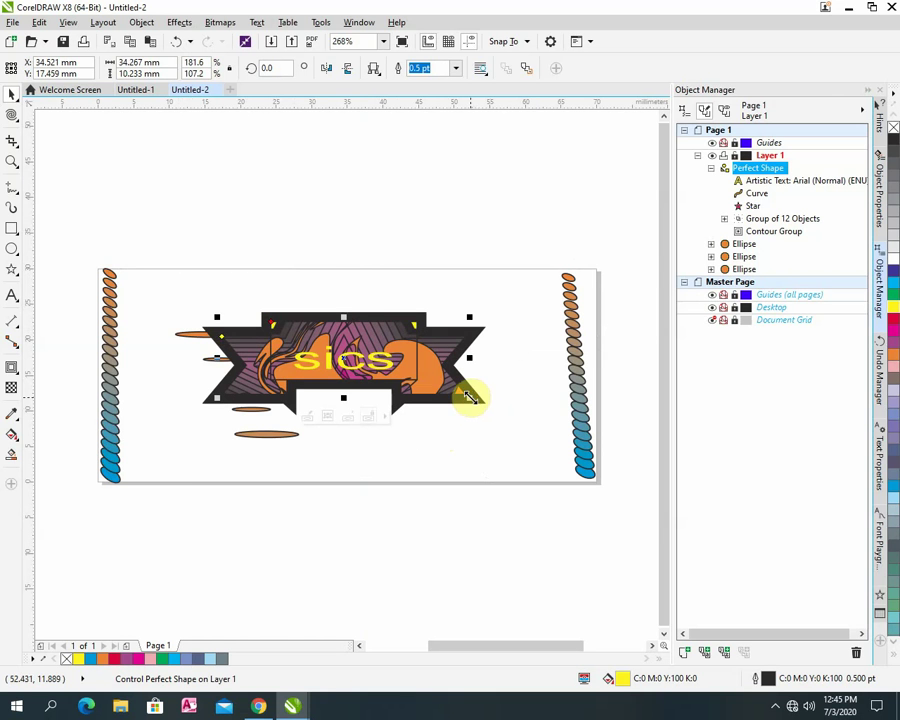
drag(468, 398, 507, 422)
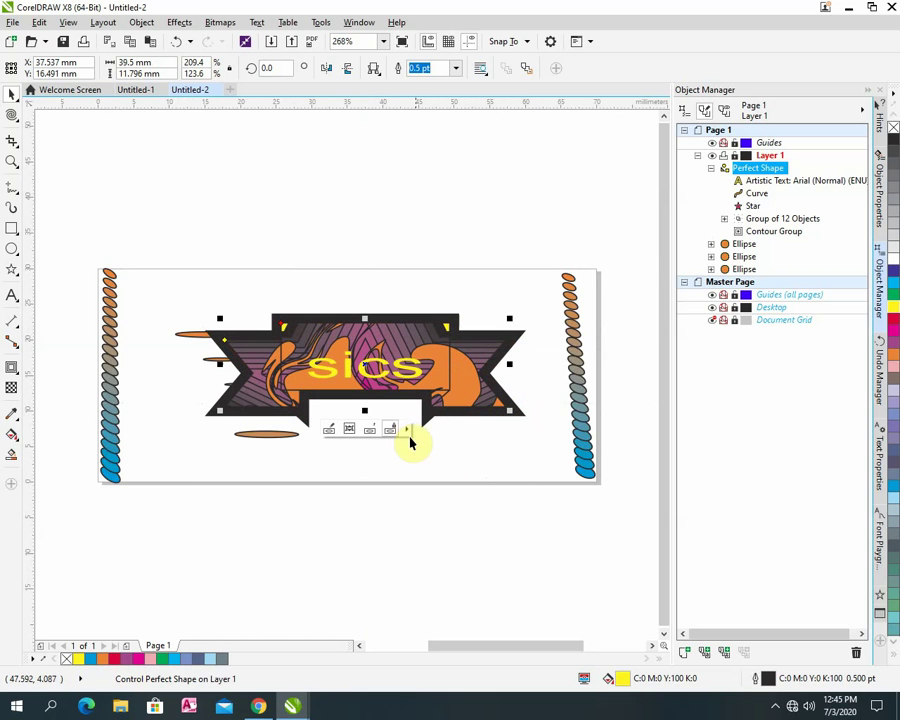
click(481, 456)
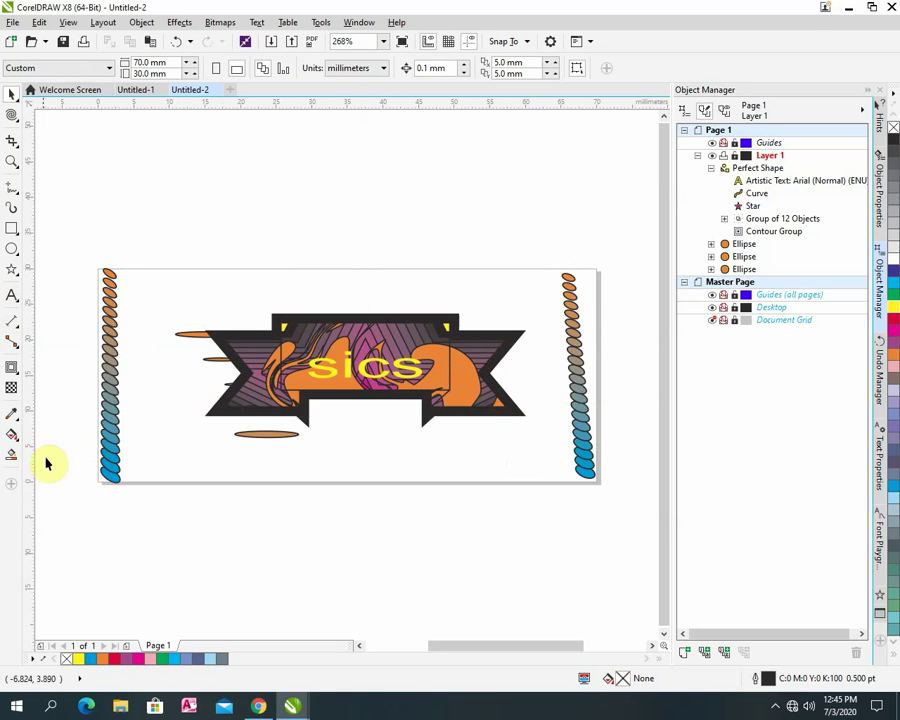
click(17, 447)
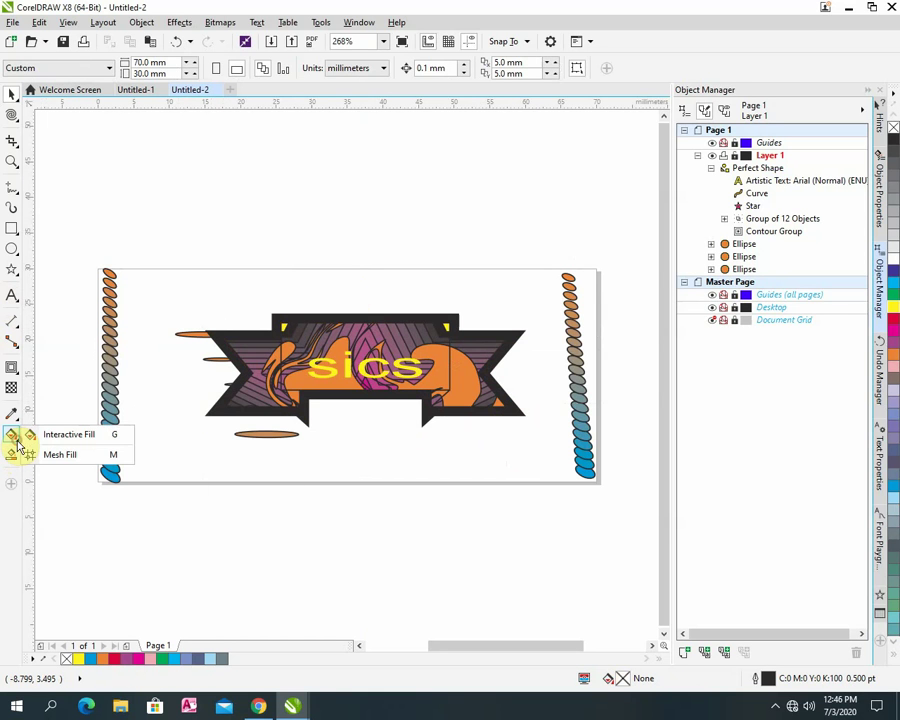
click(68, 455)
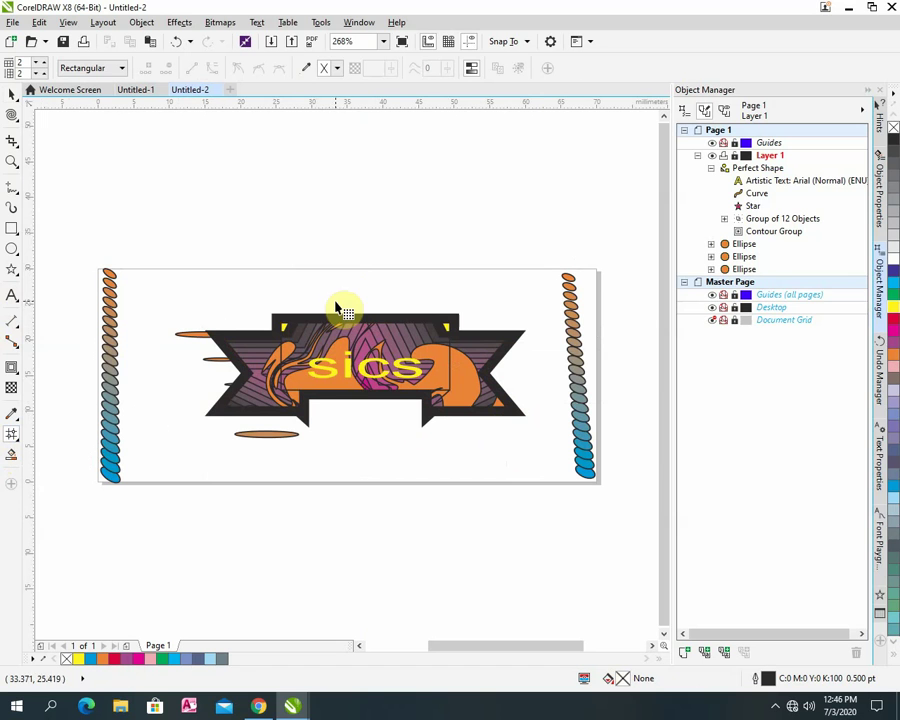
drag(340, 304, 518, 473)
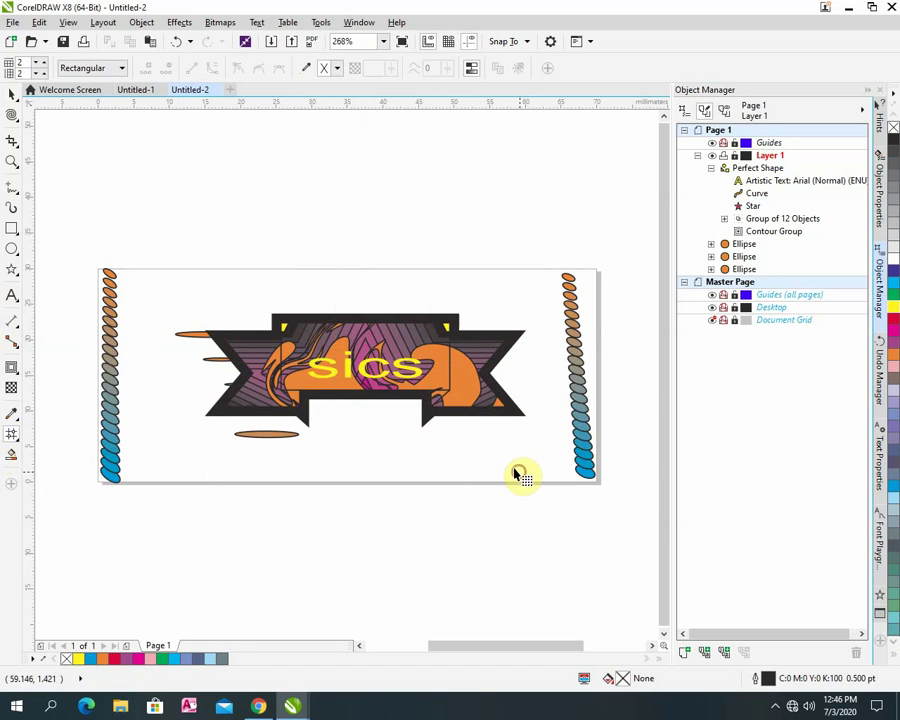
key(space)
Fill the banner shape with solid magenta (C0 M100 Y0 K0).
click(377, 378)
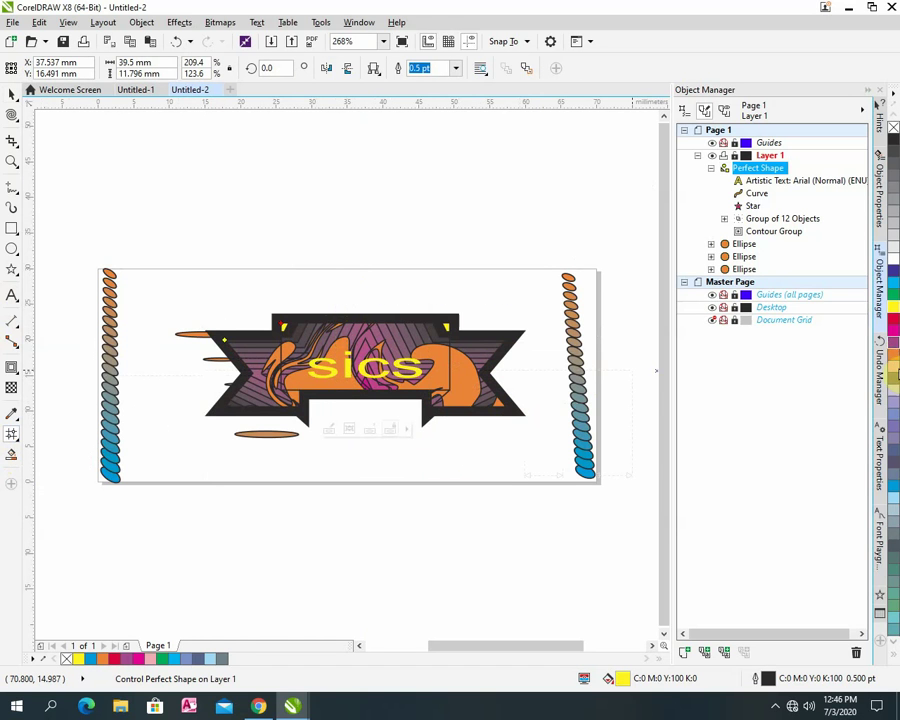
click(893, 325)
drag(893, 365, 22, 428)
Apply a magenta-to-white linear fountain fill to the banner with Interactive Fill, running a short distance toward its left end.
click(12, 444)
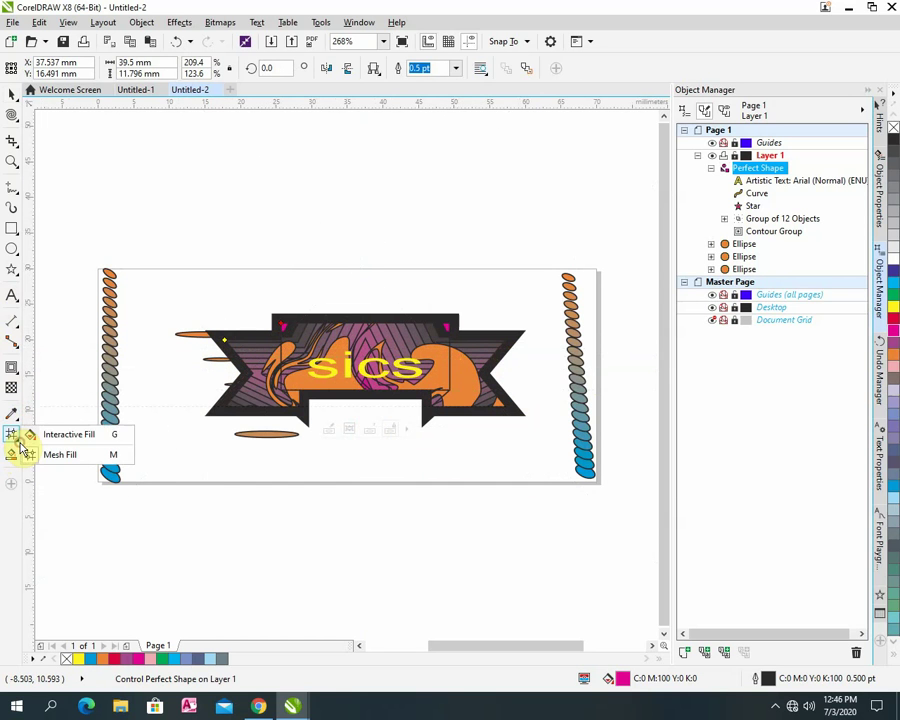
click(26, 434)
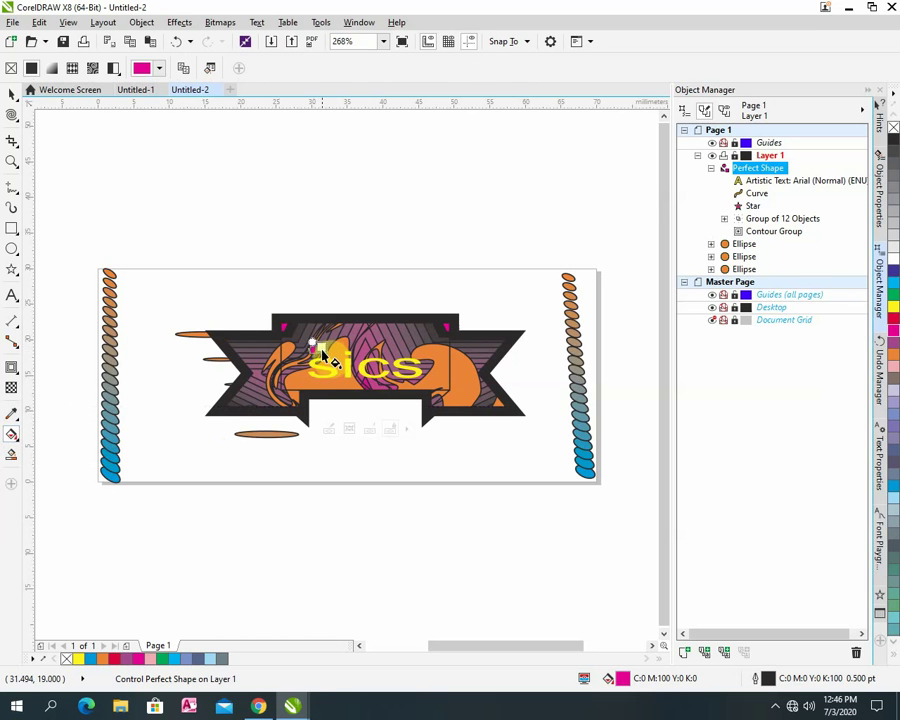
click(366, 426)
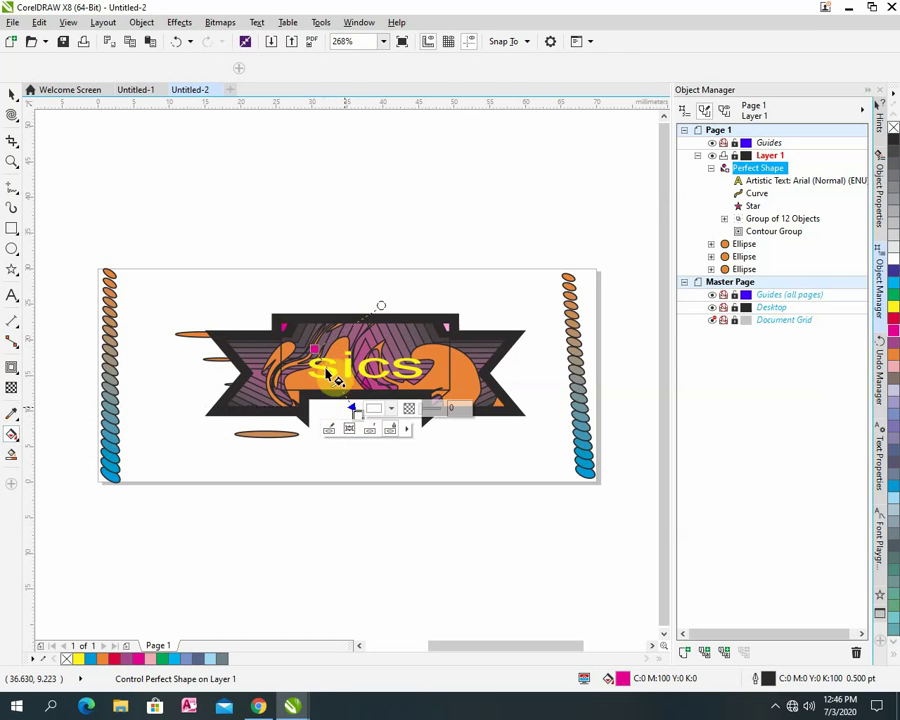
click(327, 372)
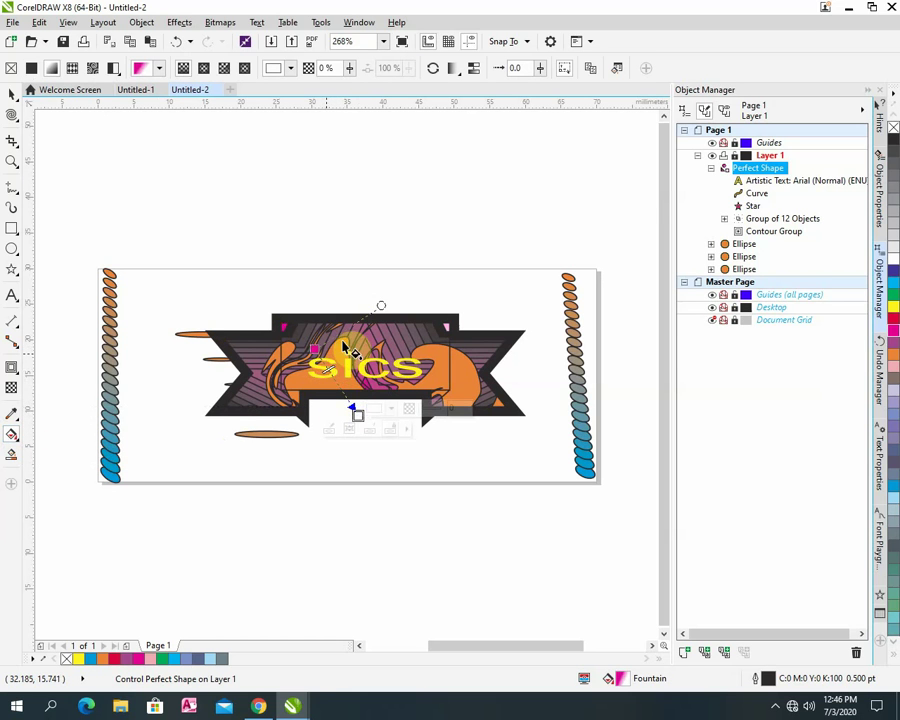
drag(379, 303, 410, 322)
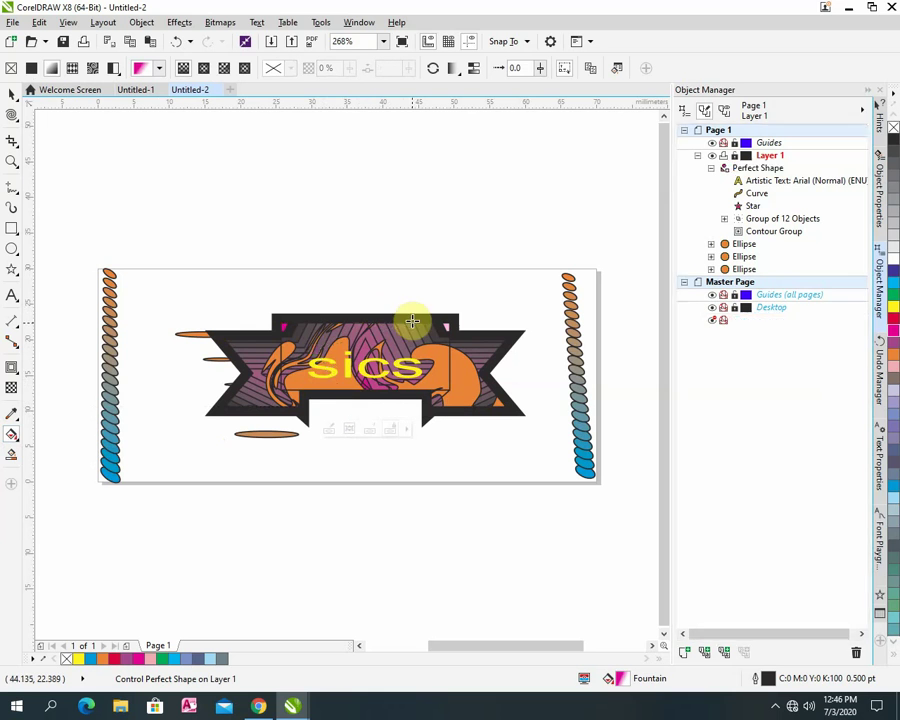
click(291, 345)
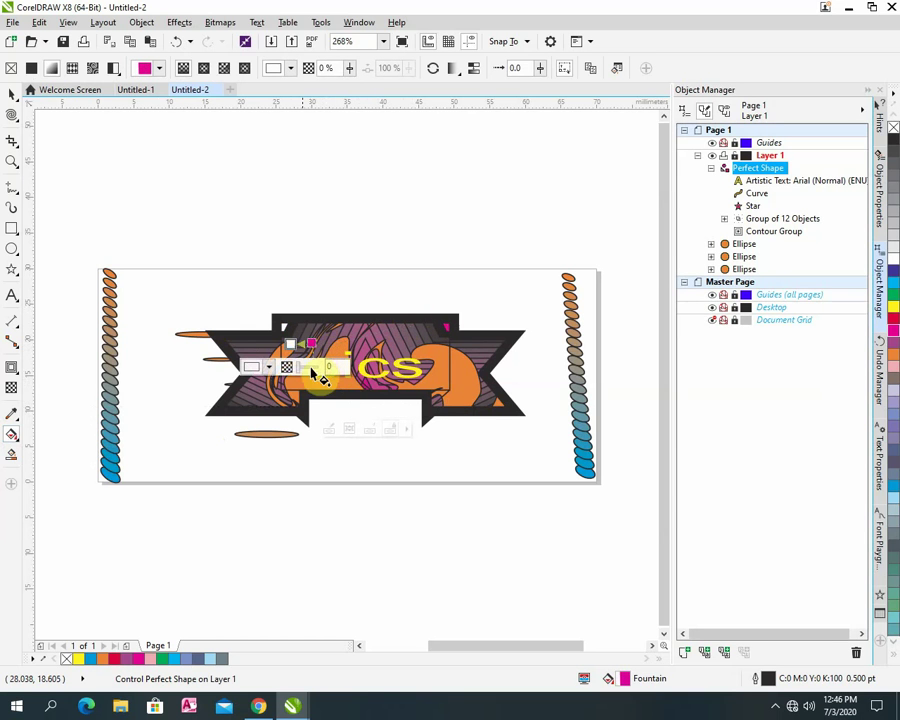
Give the white end node of the banner's fountain fill 55% transparency and an orange colour.
drag(313, 375, 293, 376)
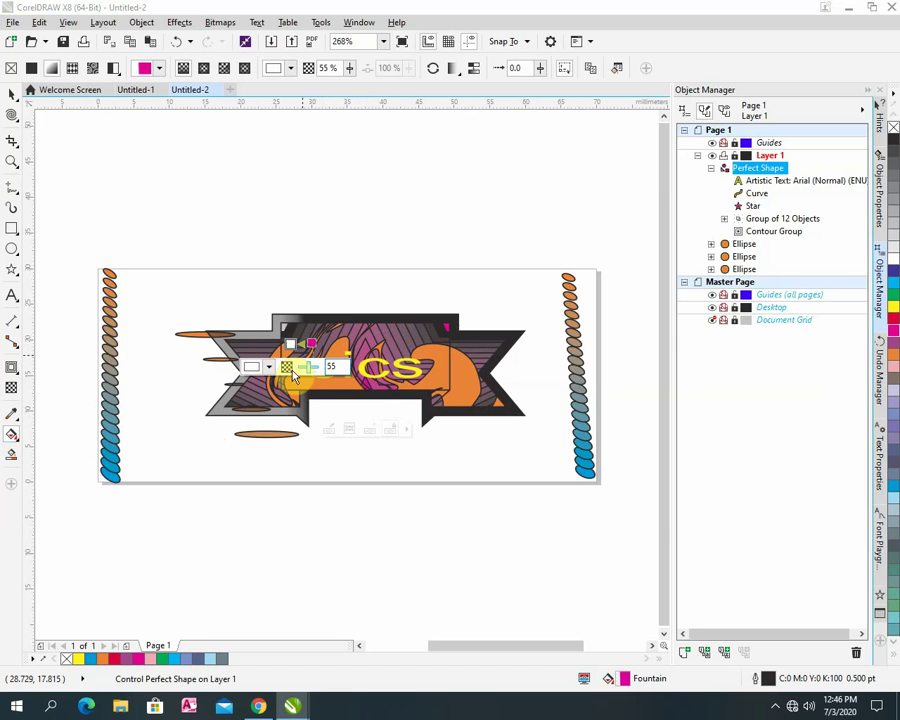
click(269, 369)
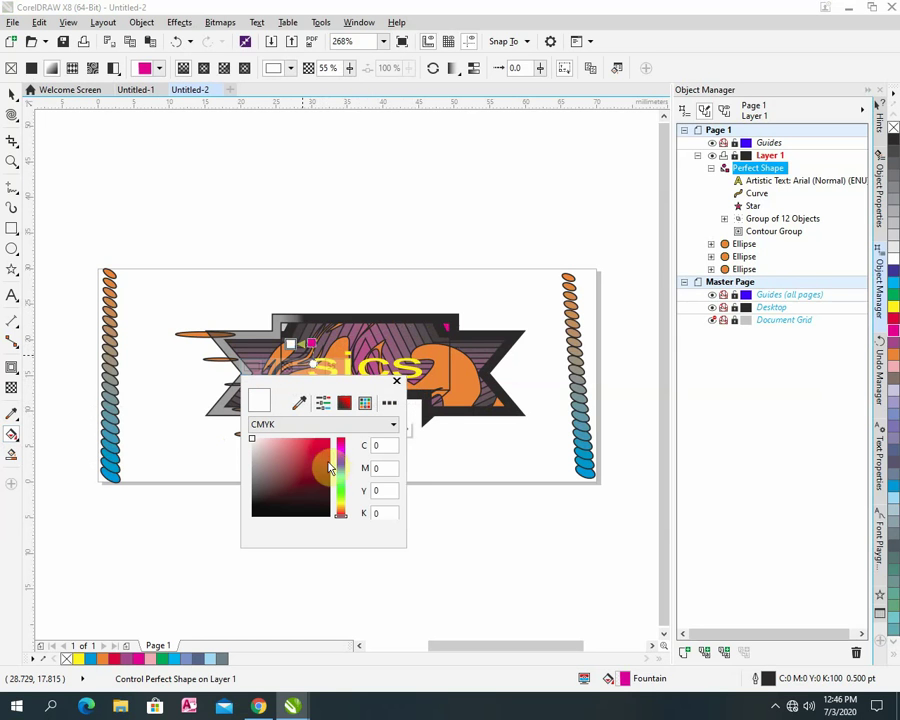
drag(339, 494, 343, 510)
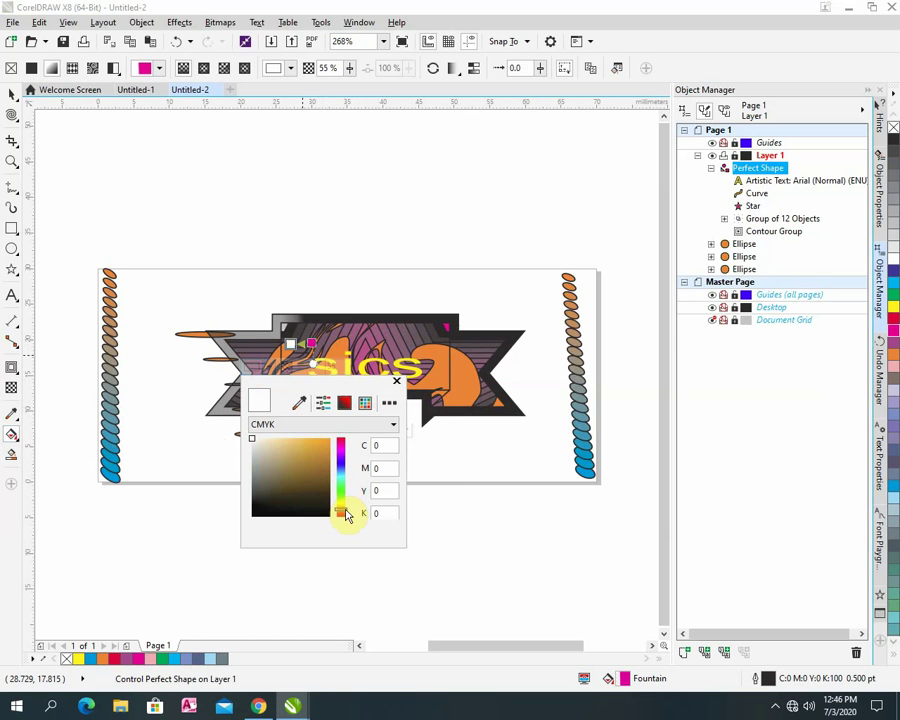
click(323, 453)
click(486, 486)
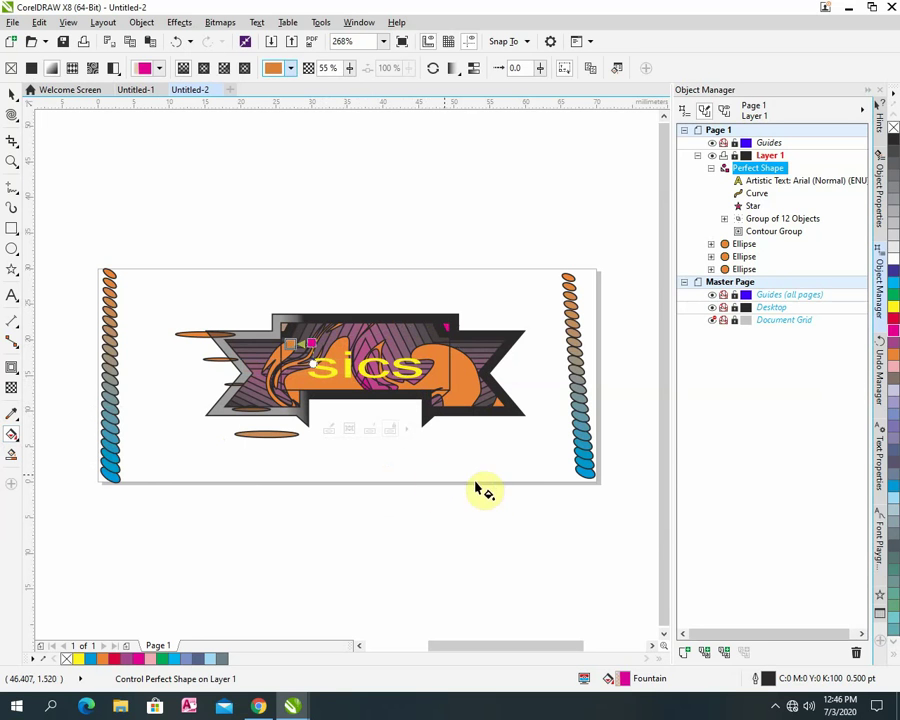
click(414, 160)
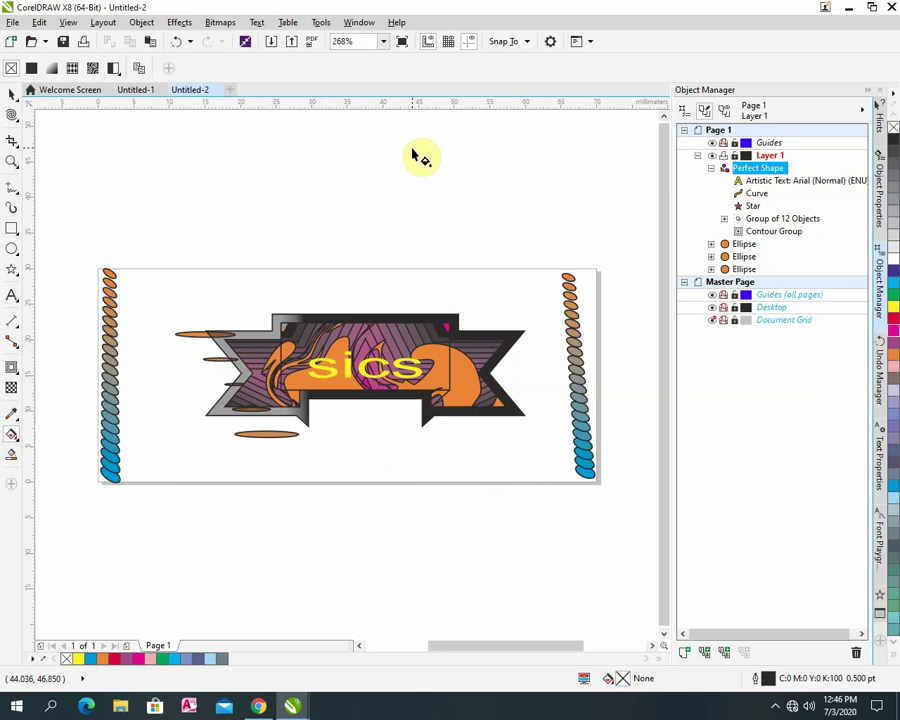